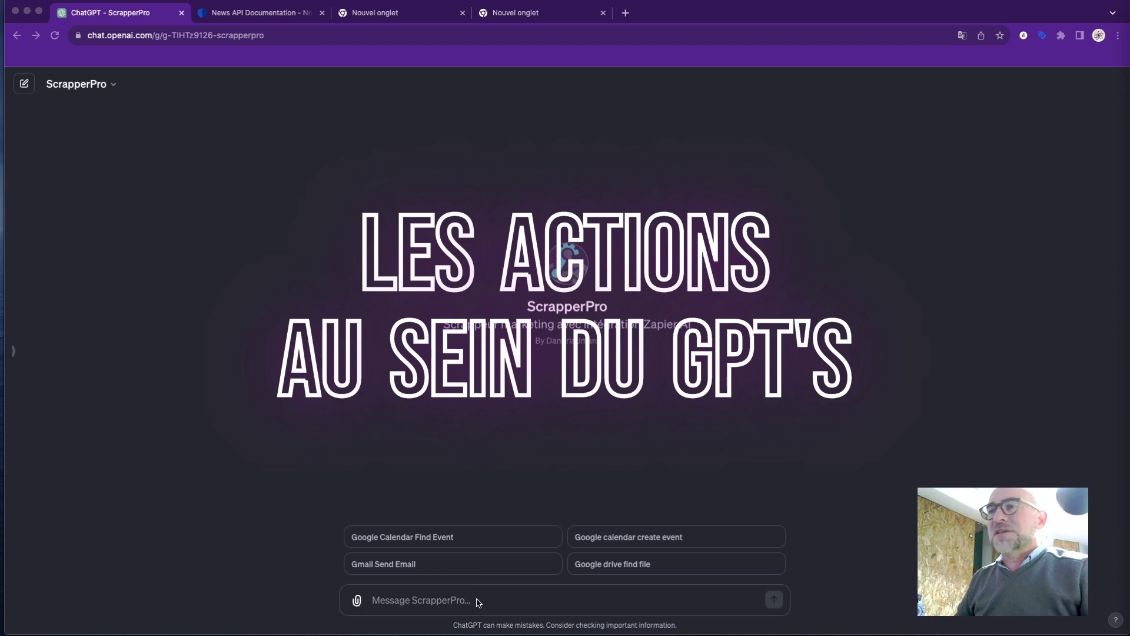
Type the request 'find event in my calendar for today' into the ScrapperPro message box, correcting typos.
click(445, 606)
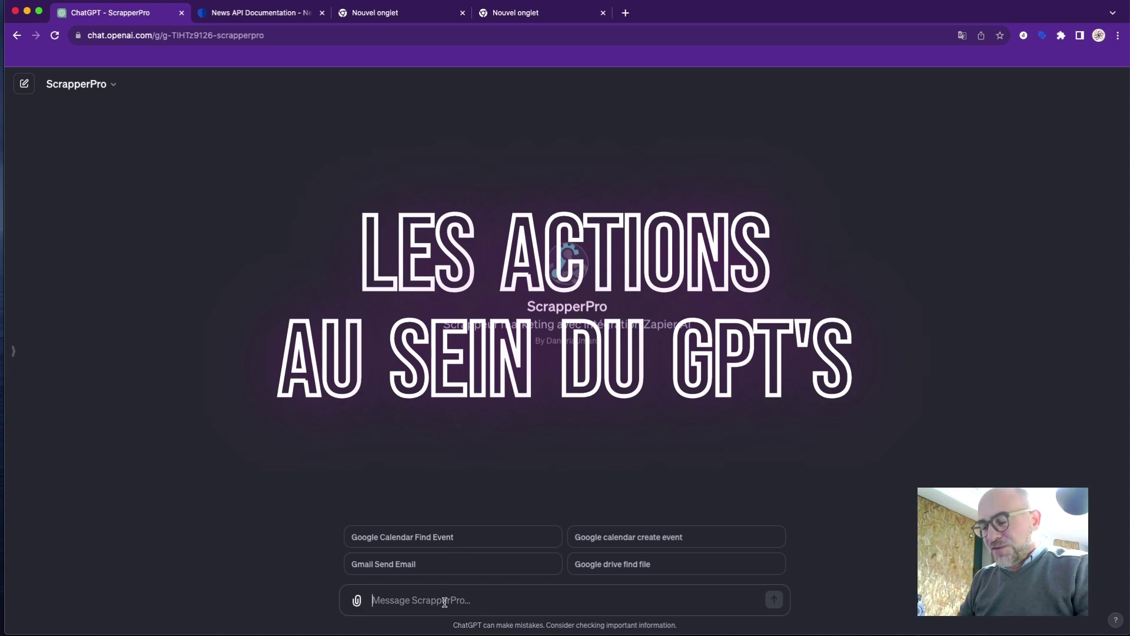
text(find)
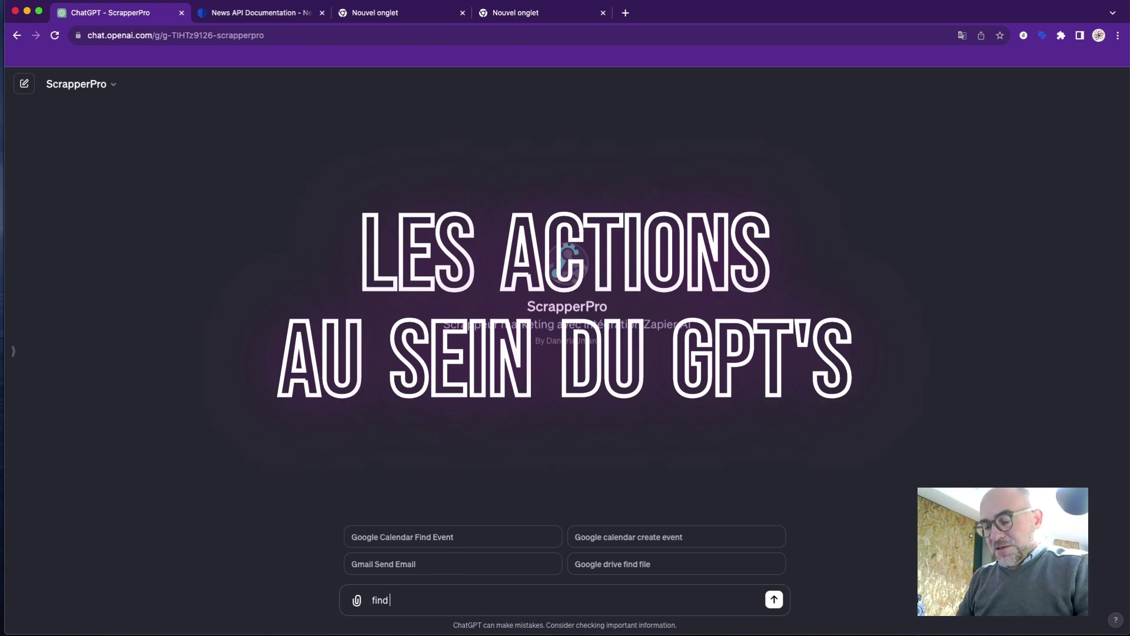
text( evnet)
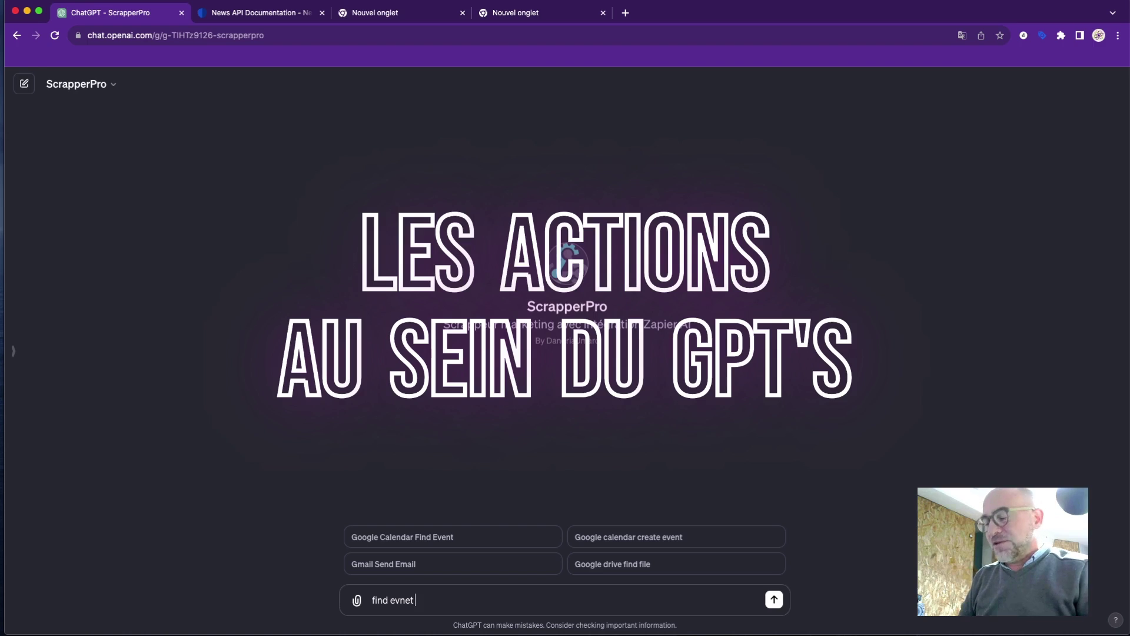
key(BackSpace)
key(BackSpace)
key(BackSpace)
text(ent)
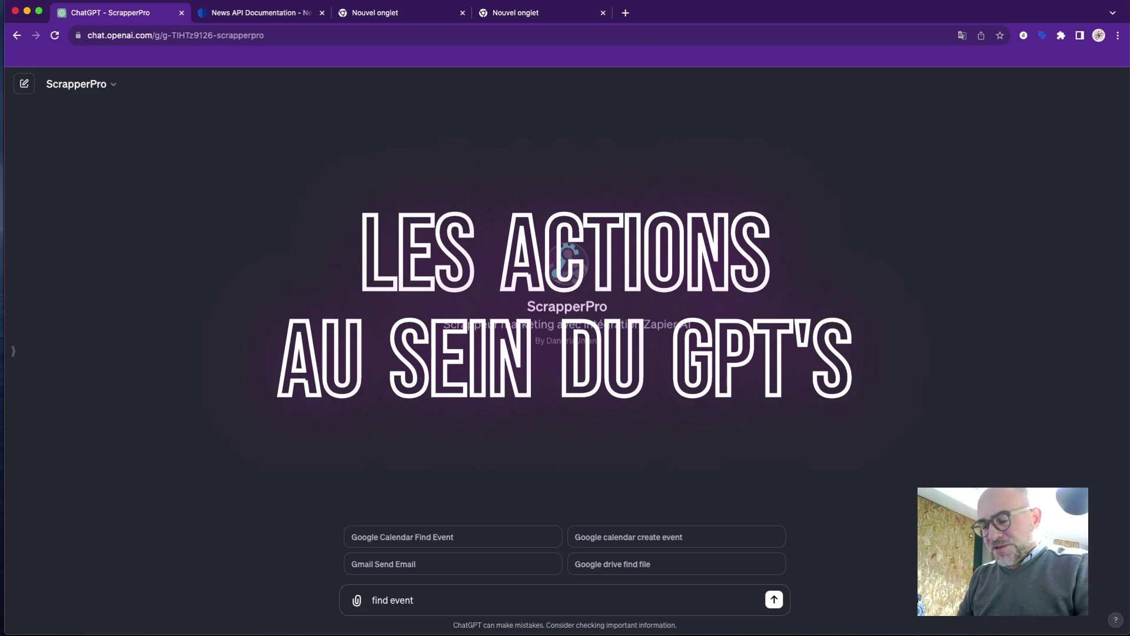
click(372, 600)
click(436, 600)
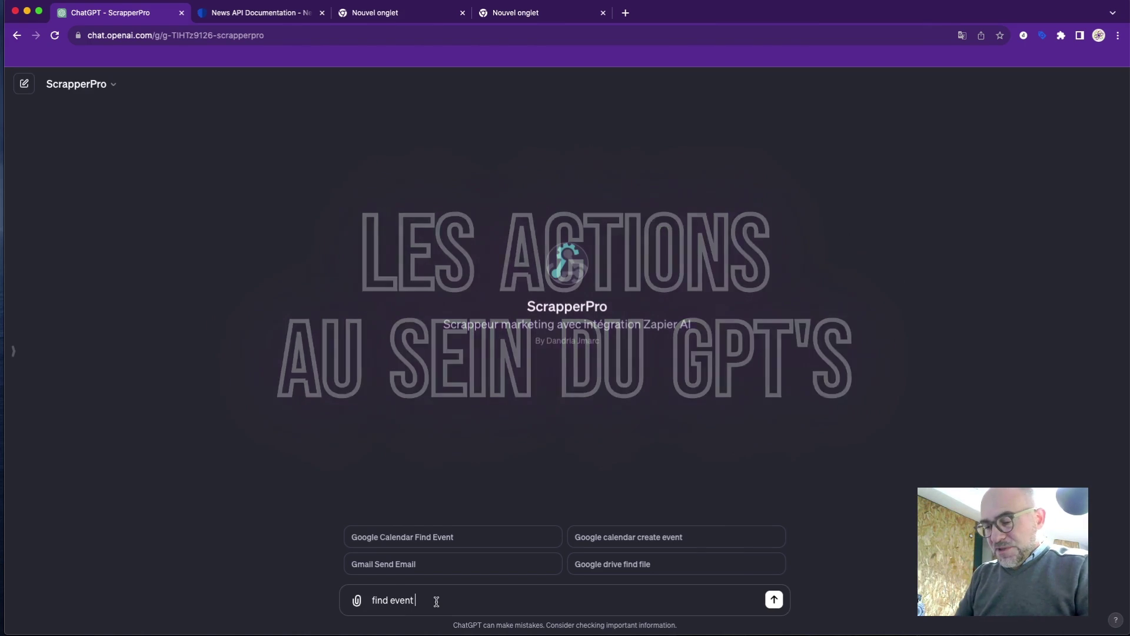
text(in my c)
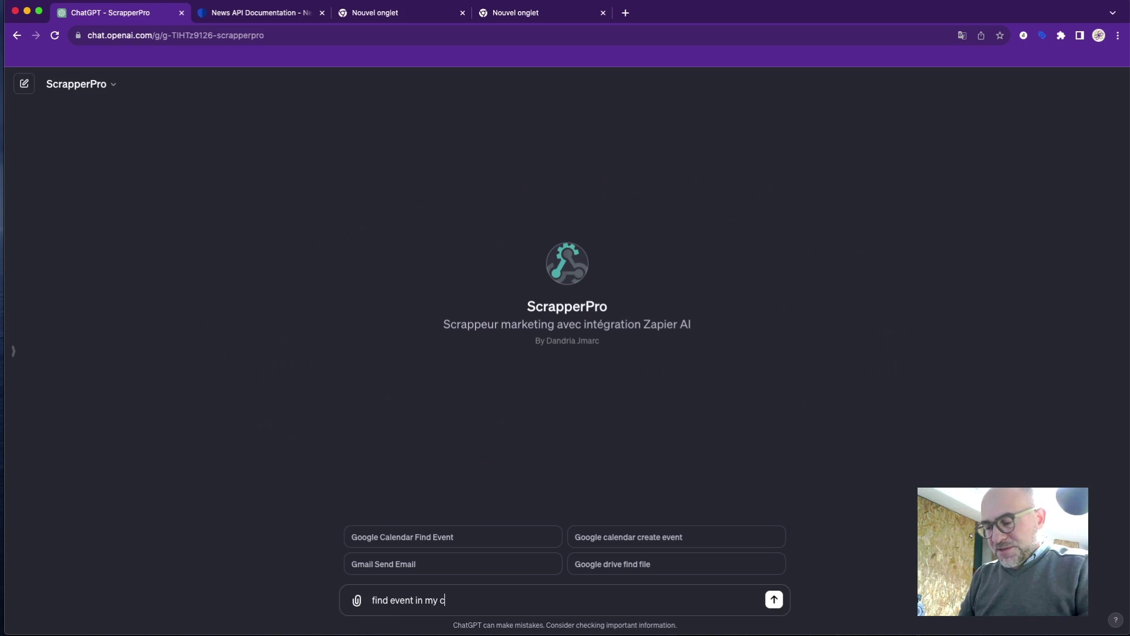
text(aledar)
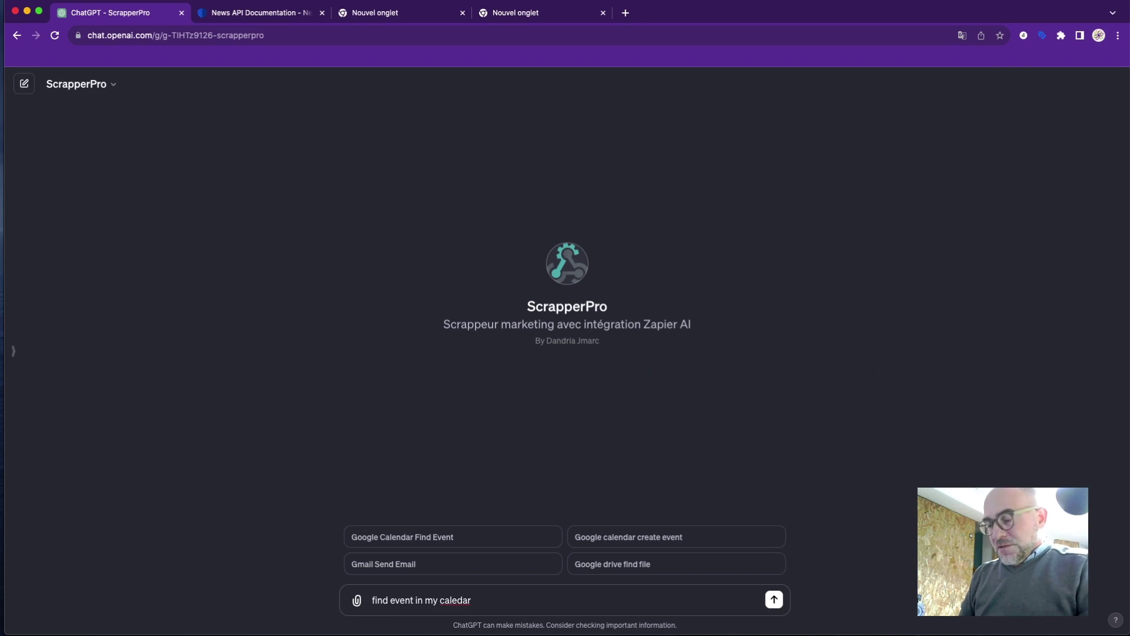
key(BackSpace)
key(BackSpace)
key(BackSpace)
text(nda)
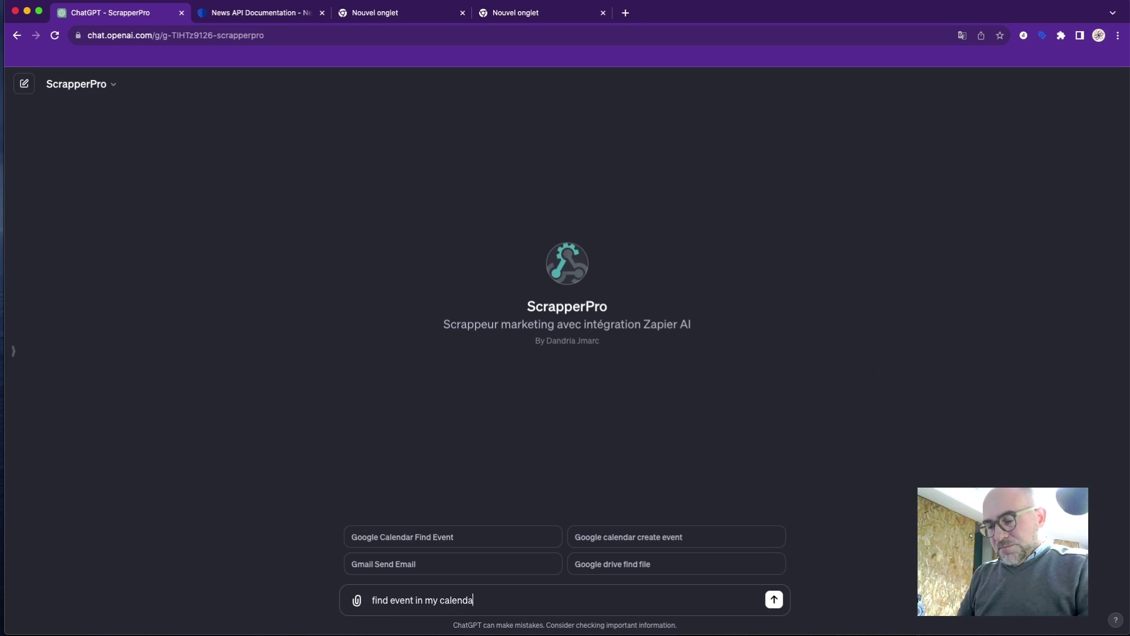
text(r for today)
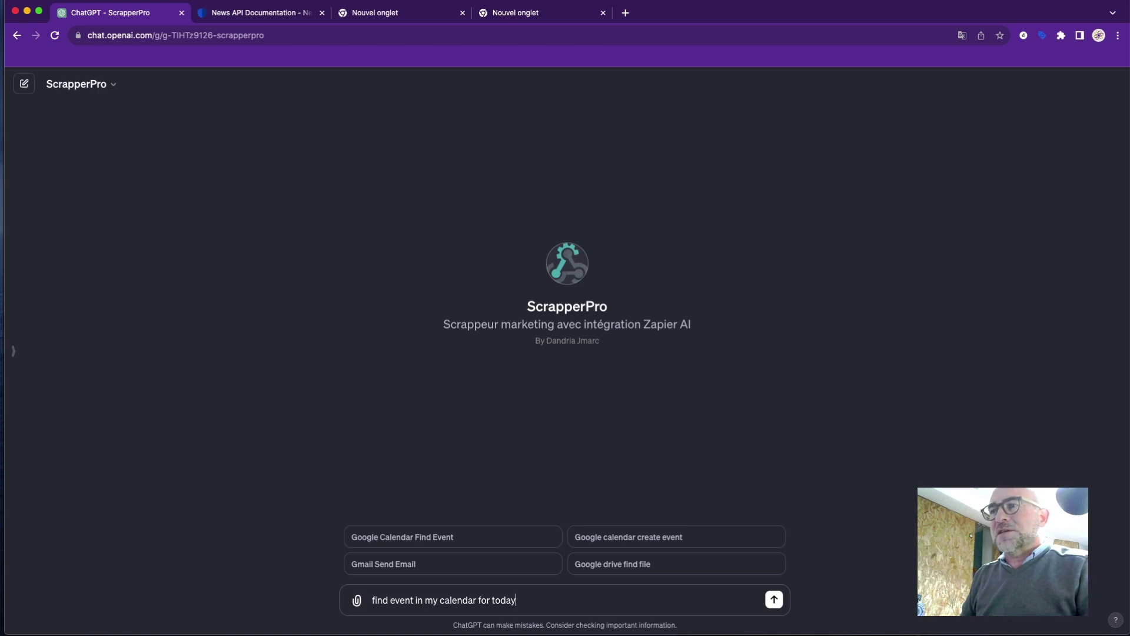
Send the request, approve the Zapier lookup, and open the found 27 November event in a new tab.
key(Return)
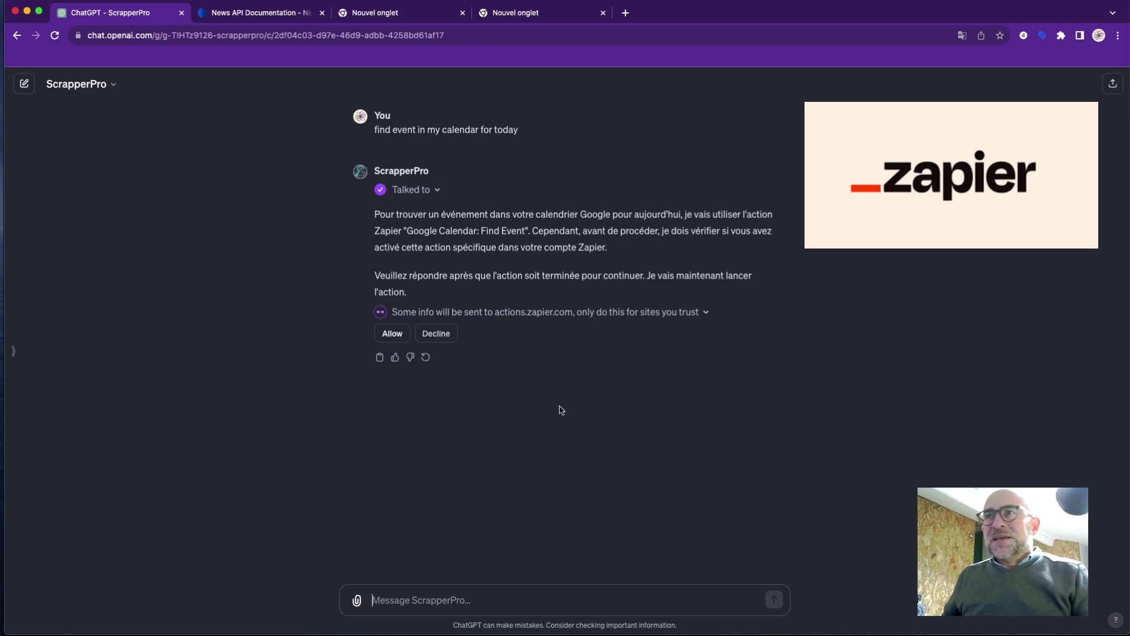
click(390, 334)
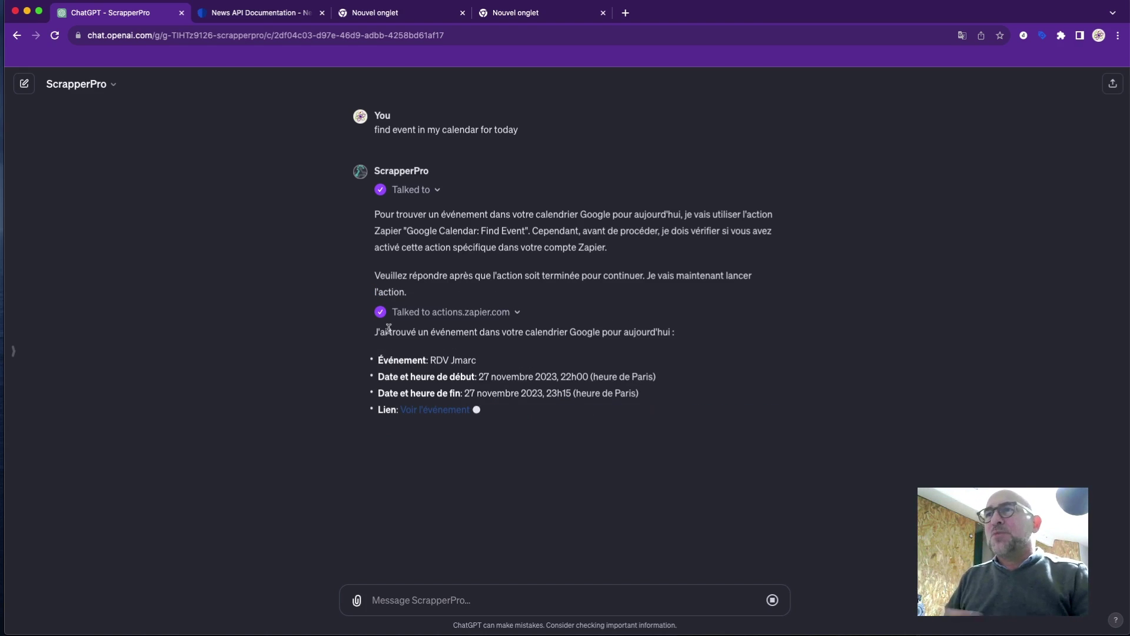
right_click(460, 411)
click(471, 410)
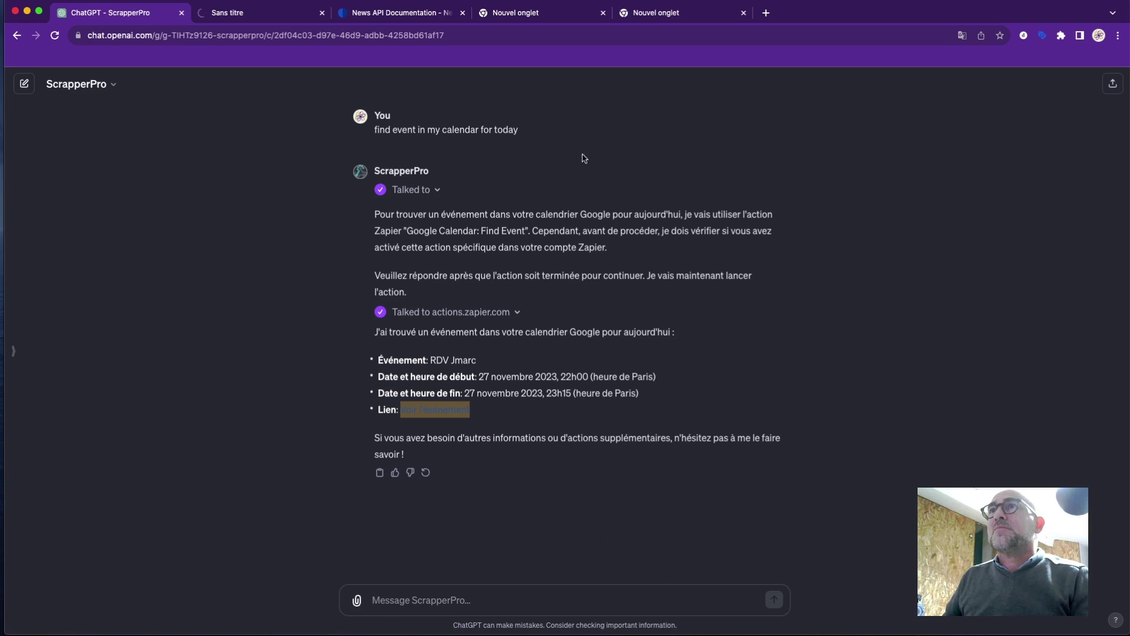
click(242, 14)
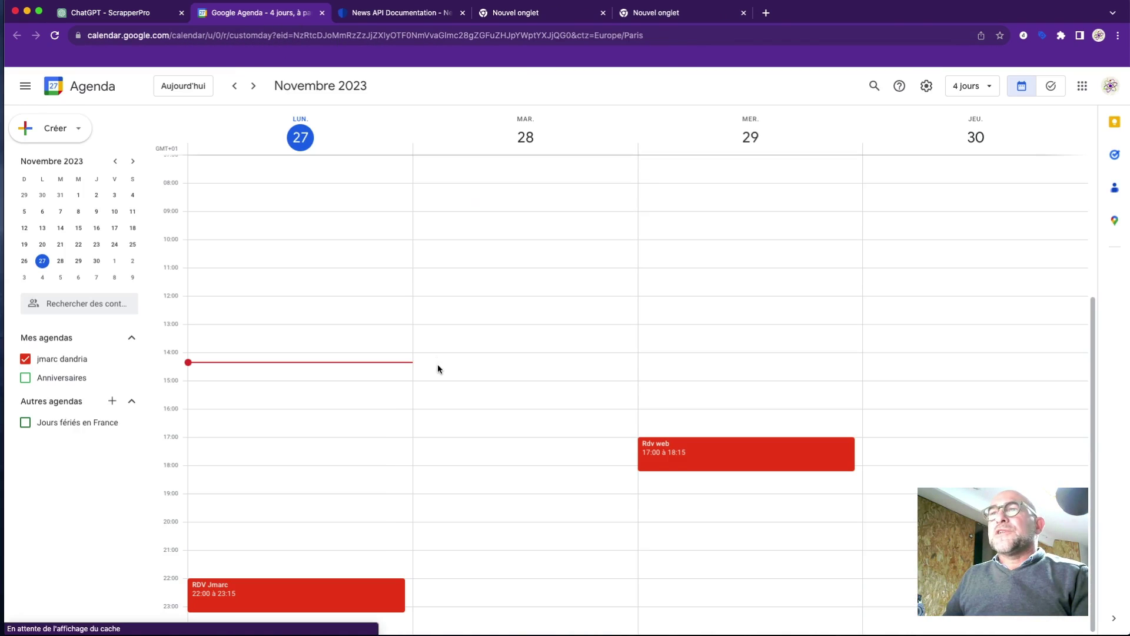
click(405, 600)
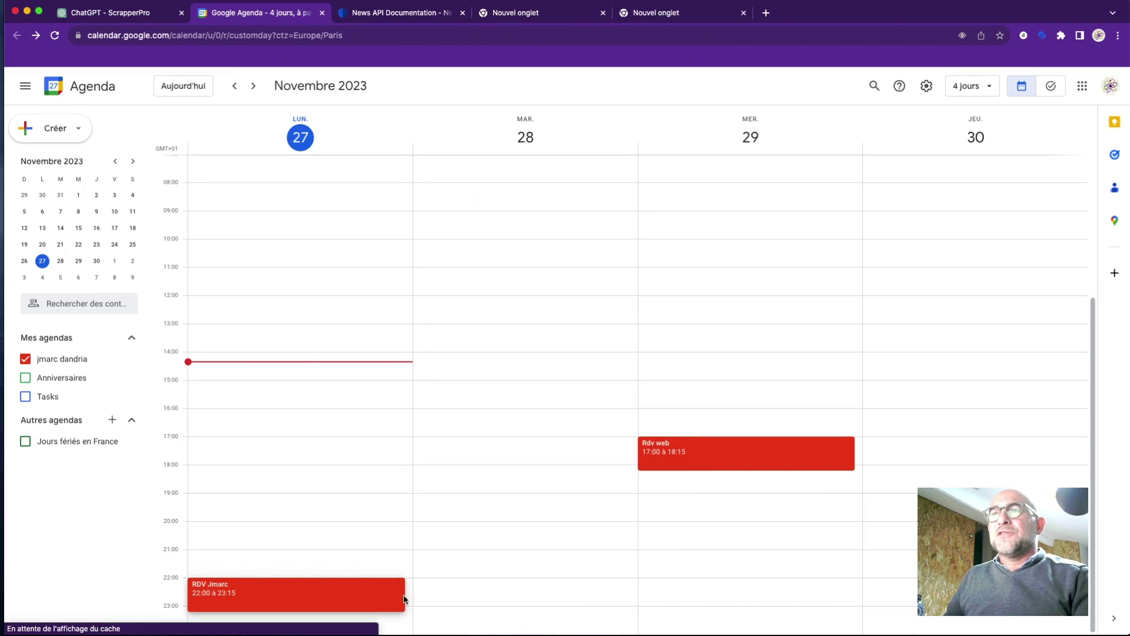
click(293, 595)
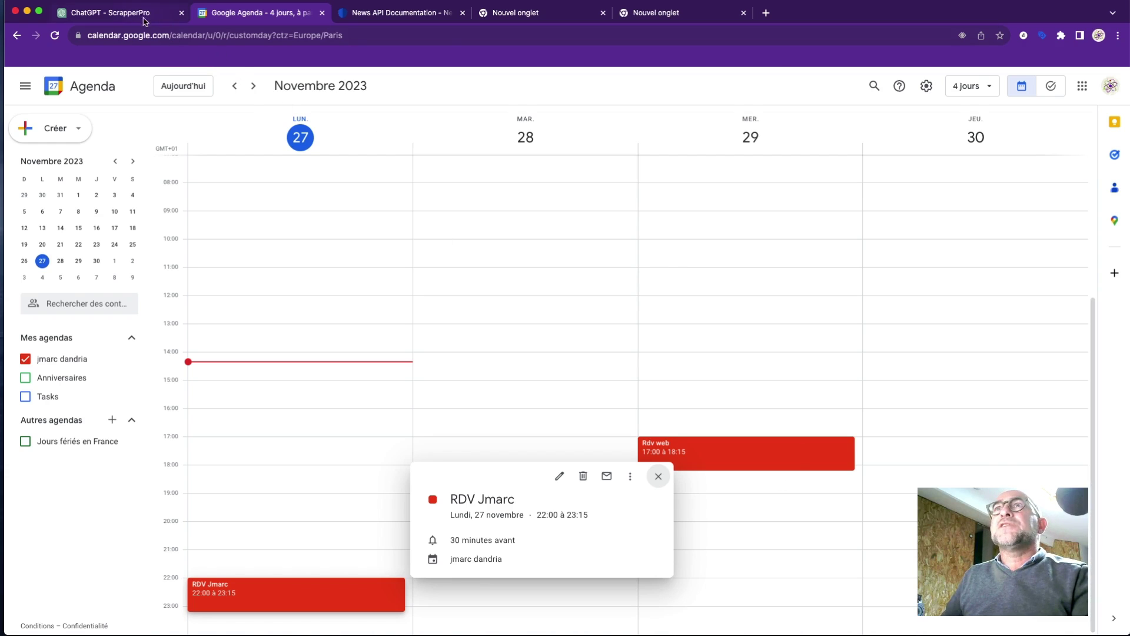
click(144, 21)
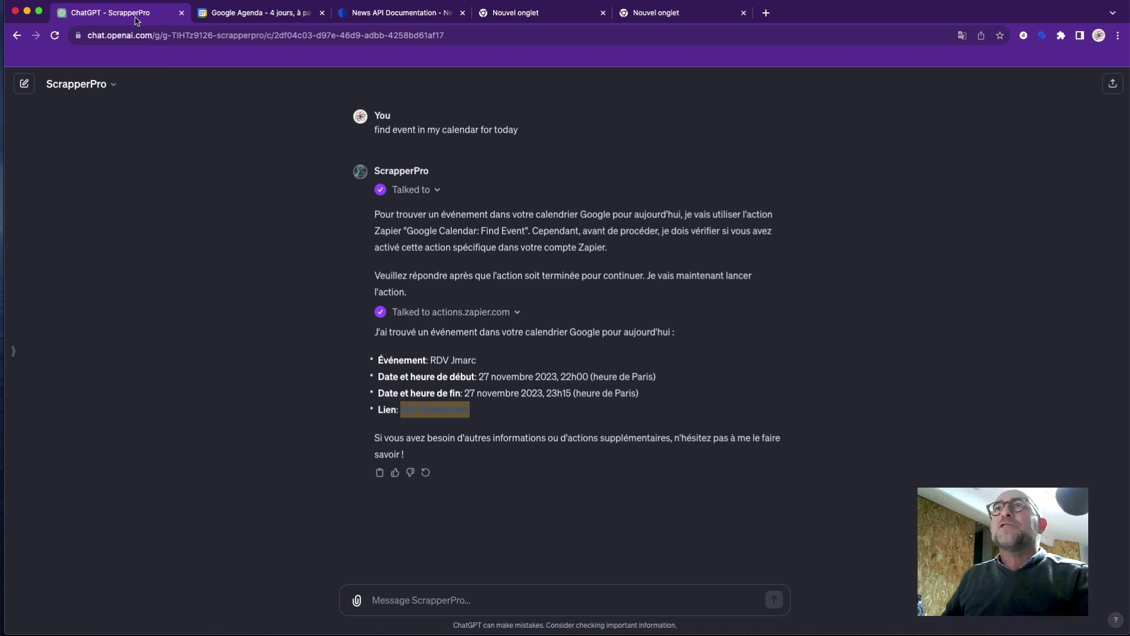
Send 'récuper moi également ceux de la semaine à partir de demain' and allow the Zapier lookup.
click(474, 599)
text(récuper)
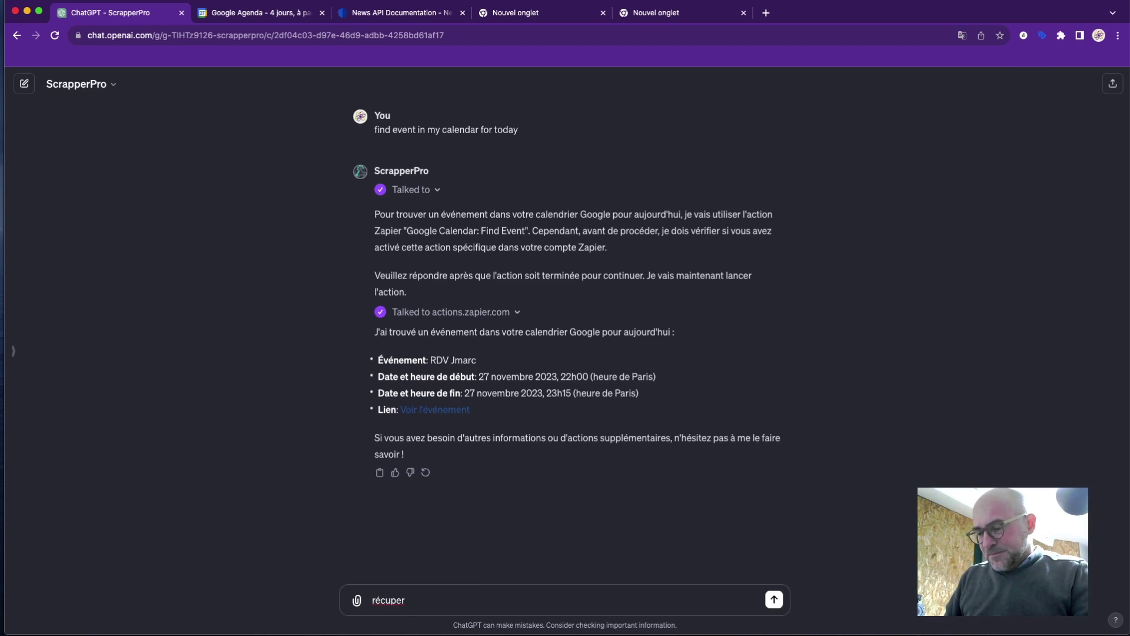
text( moi égal)
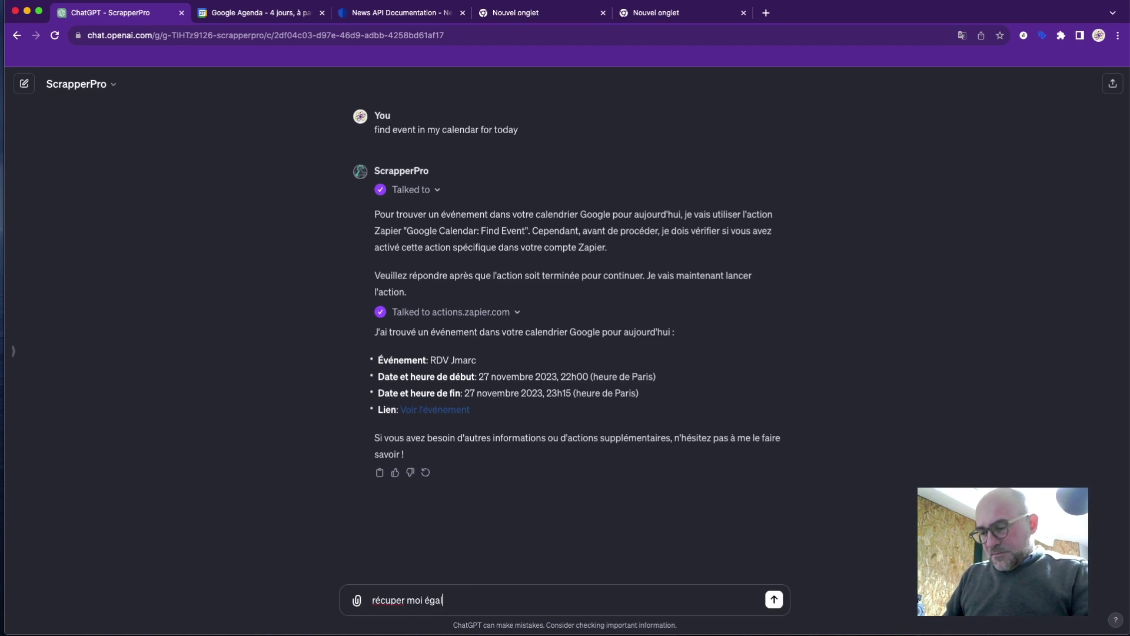
text(ement ceux )
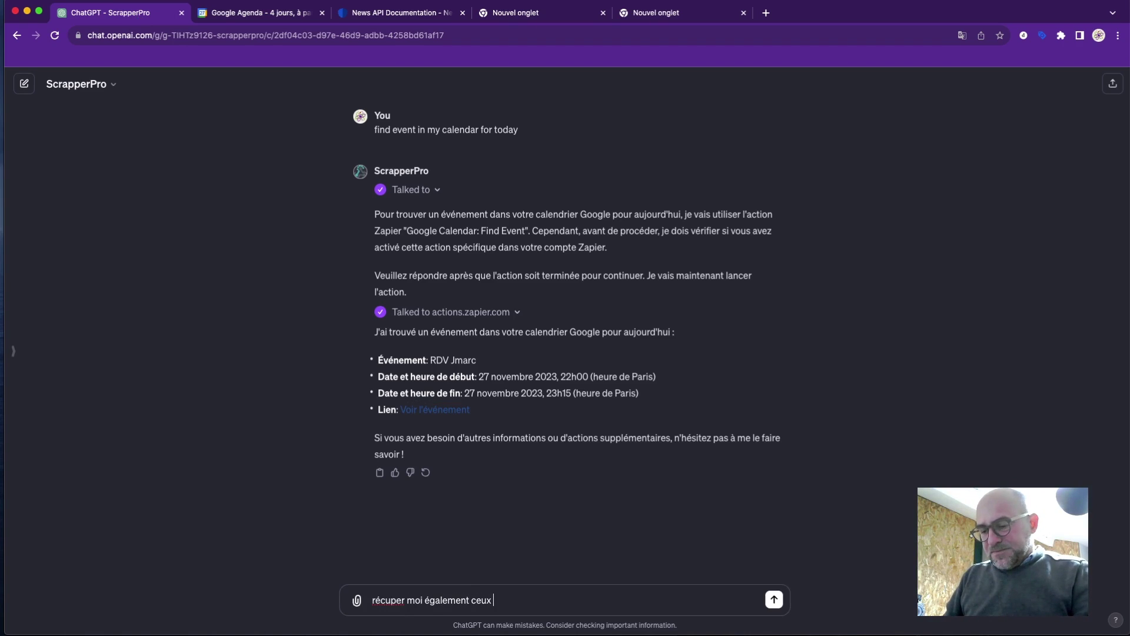
text(de la semain)
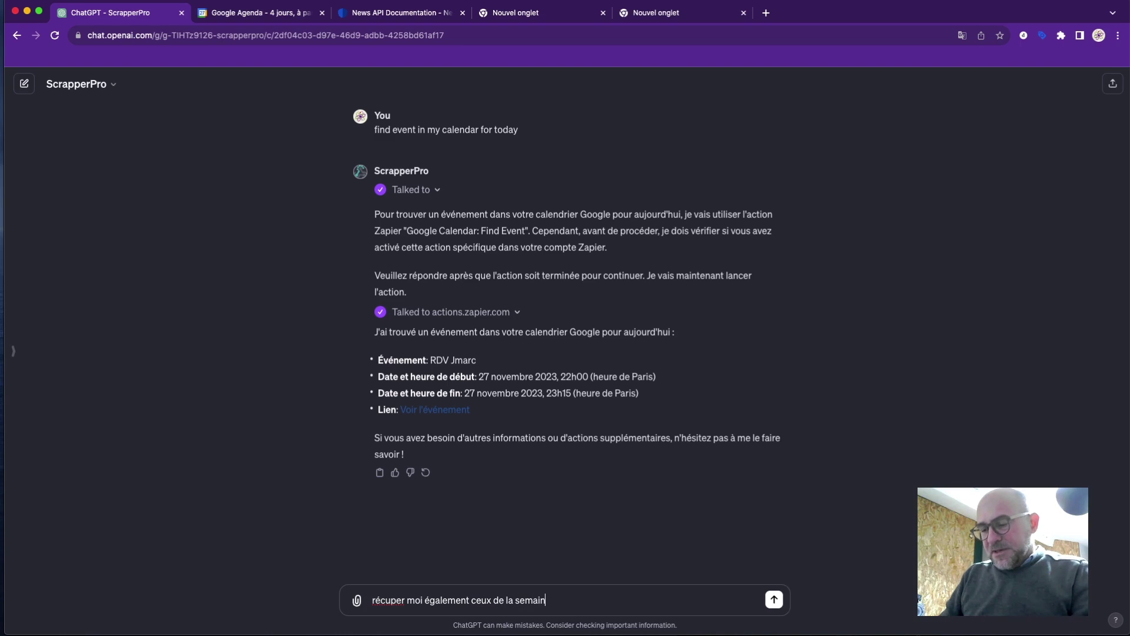
text(e)
text( à )
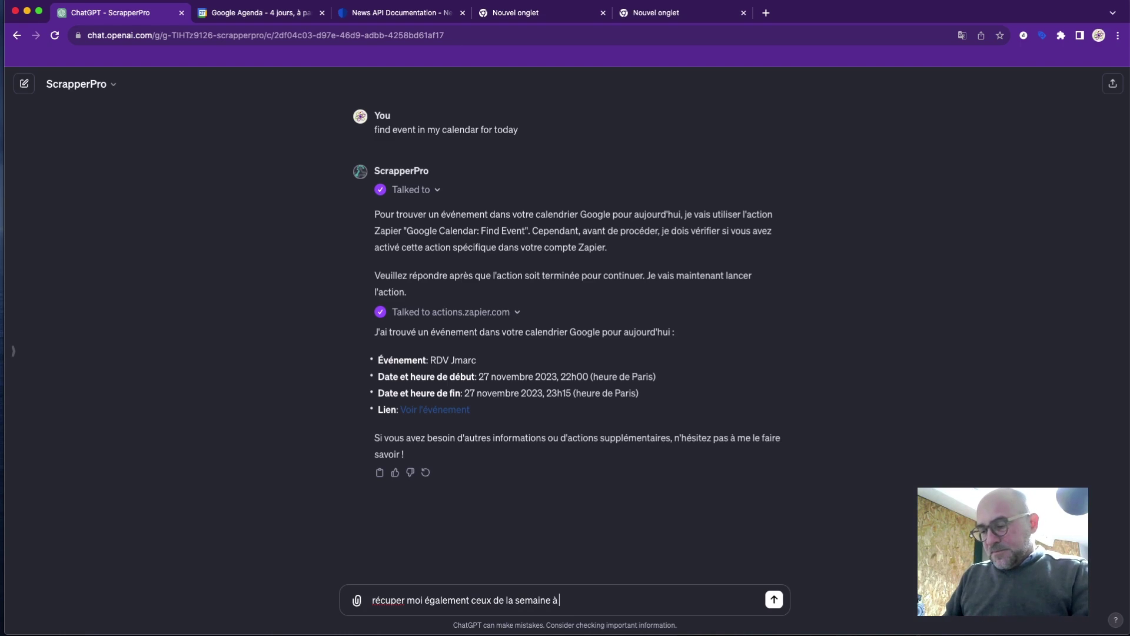
text(partir de demain)
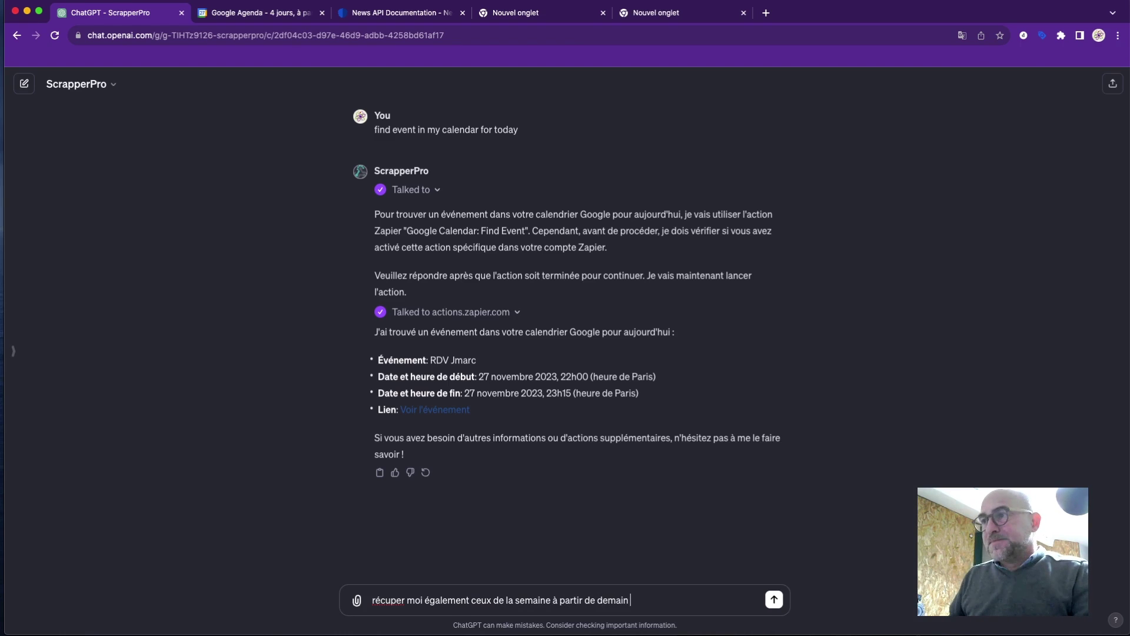
key(Return)
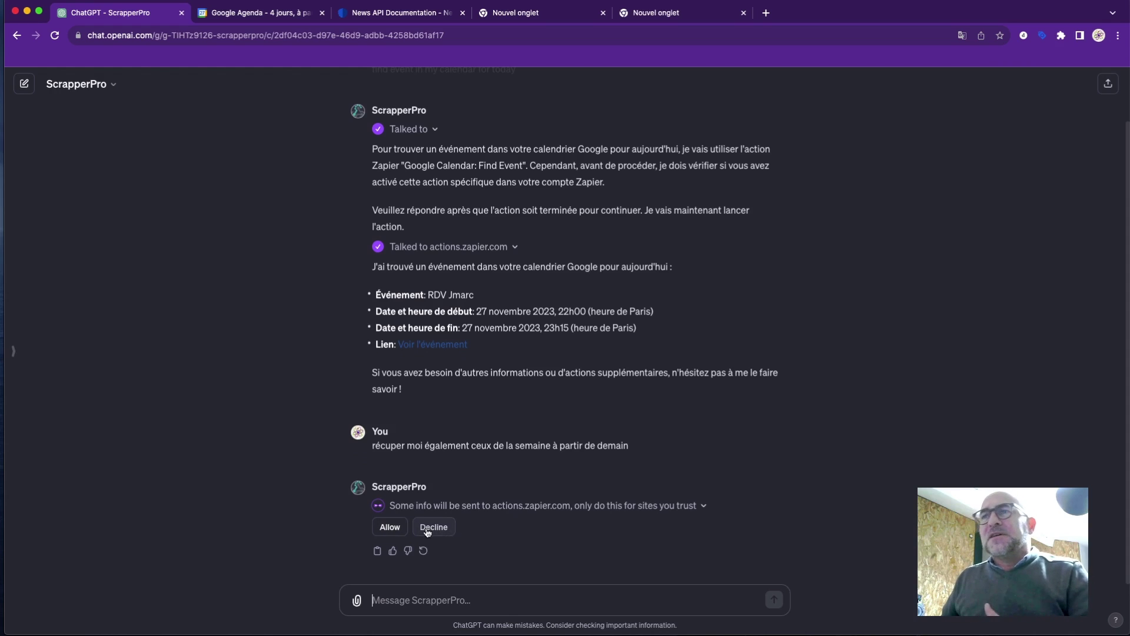
click(389, 526)
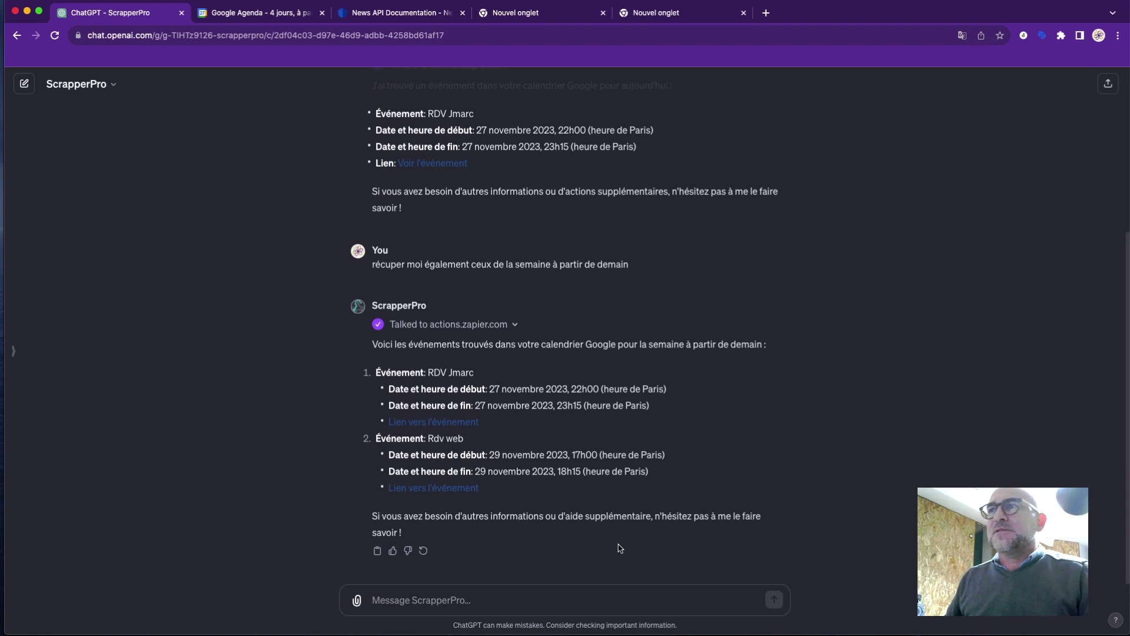
drag(489, 389, 590, 406)
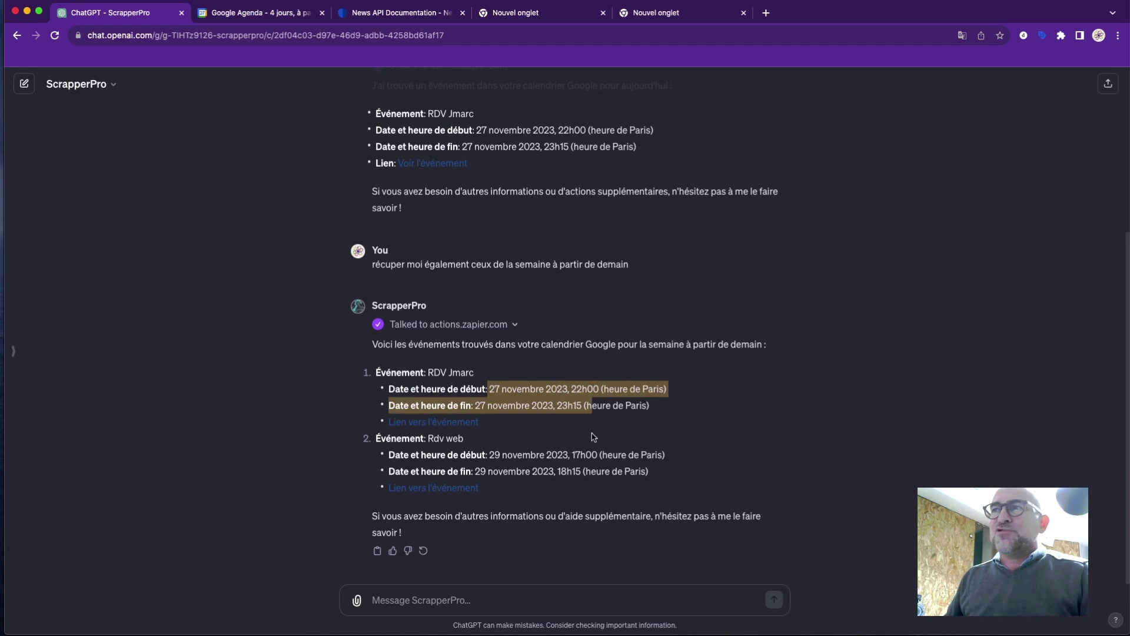
click(568, 555)
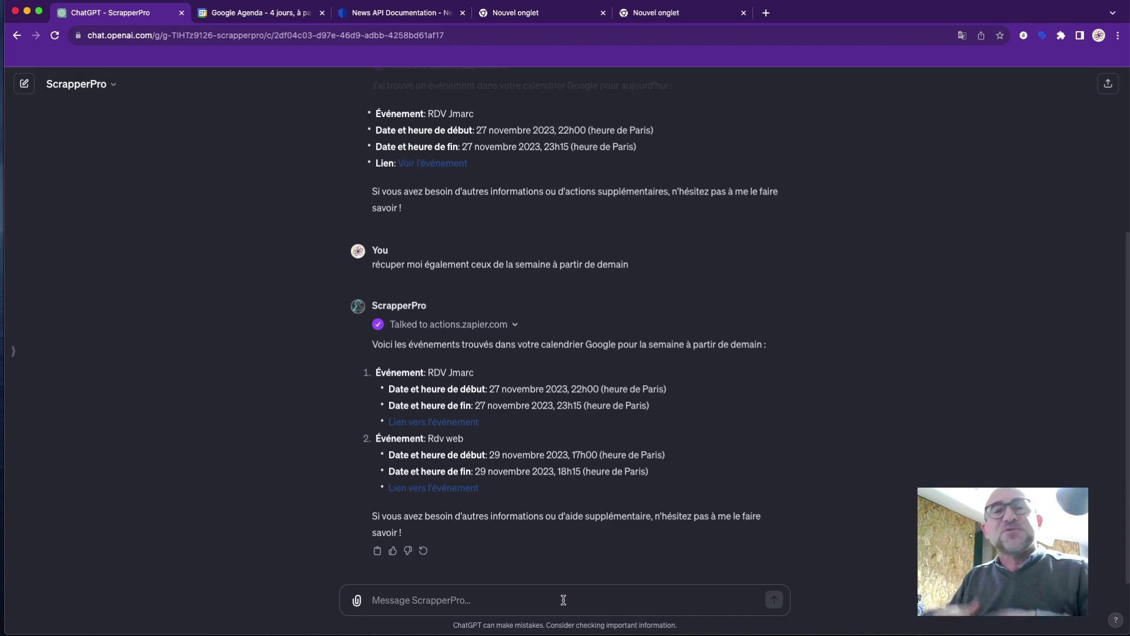
Send the message 'create event detailled in my calendar' to ScrapperPro.
text(c)
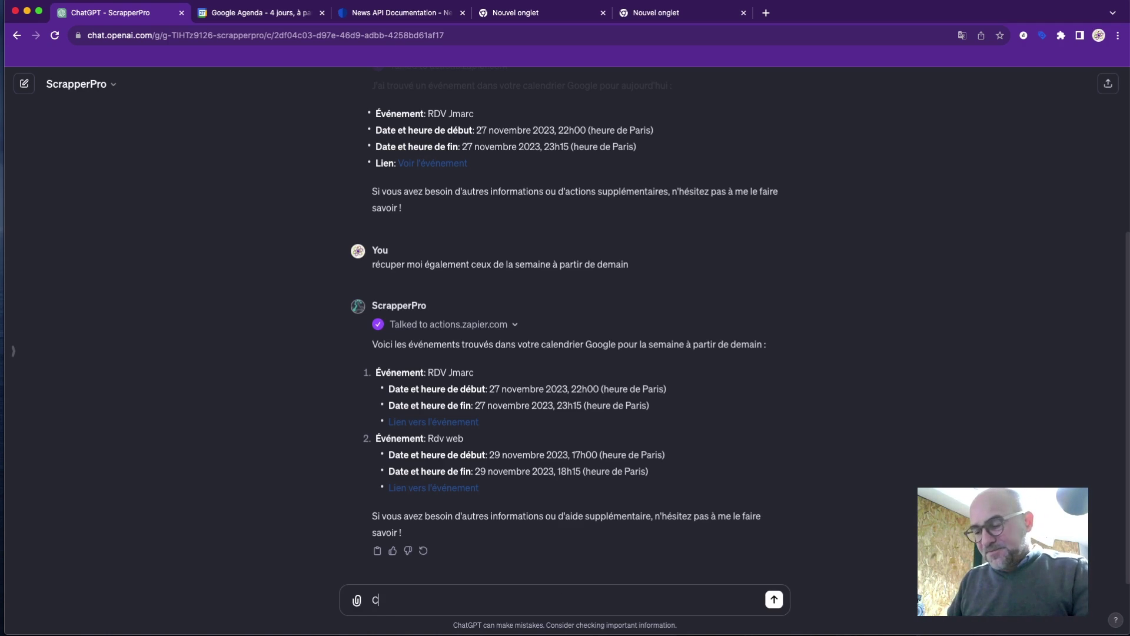
key(BackSpace)
text(create e)
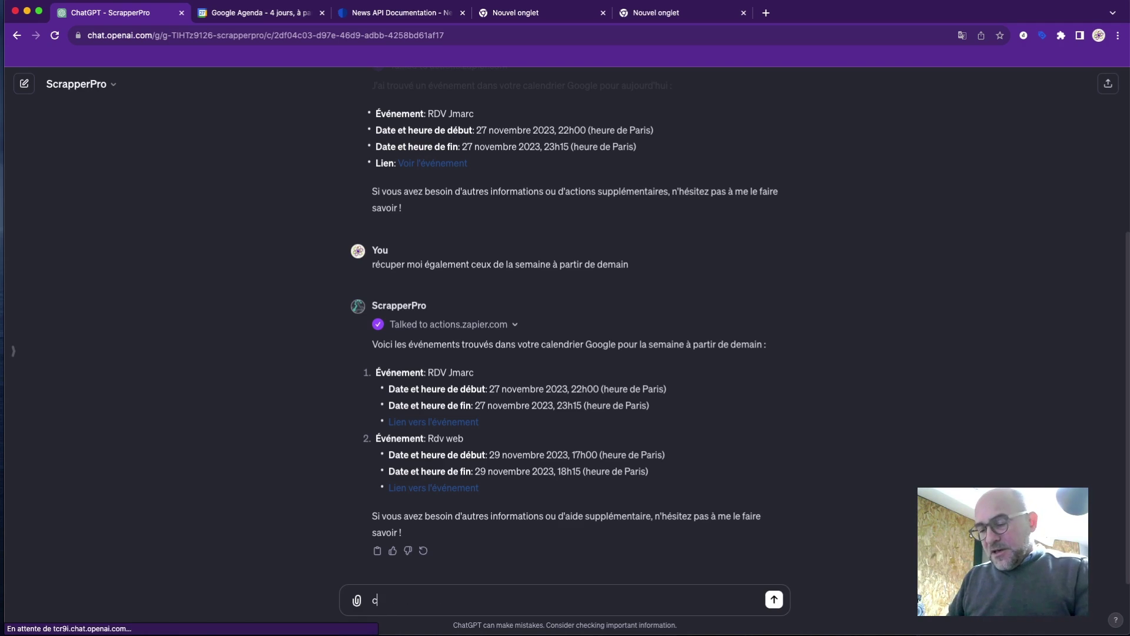
text(vent )
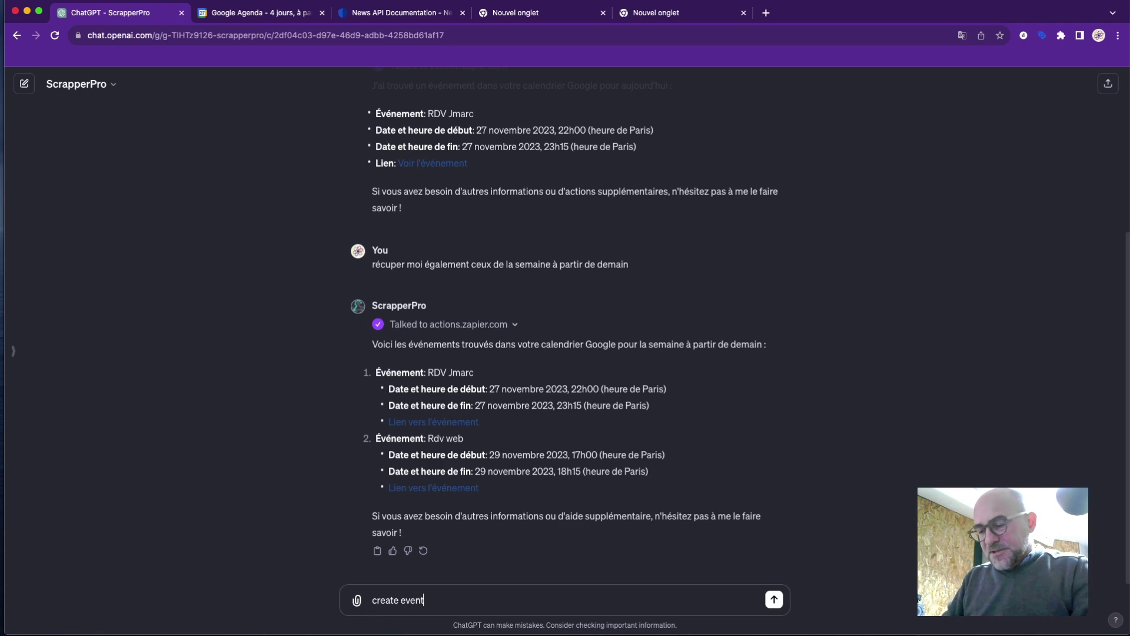
text(detai)
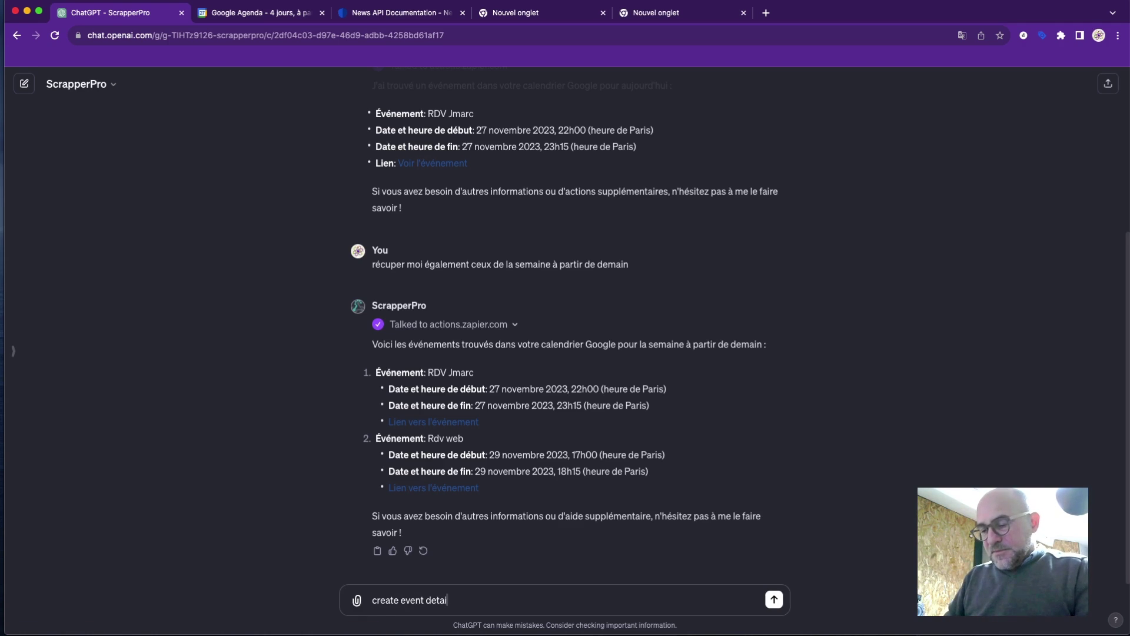
text(lled i)
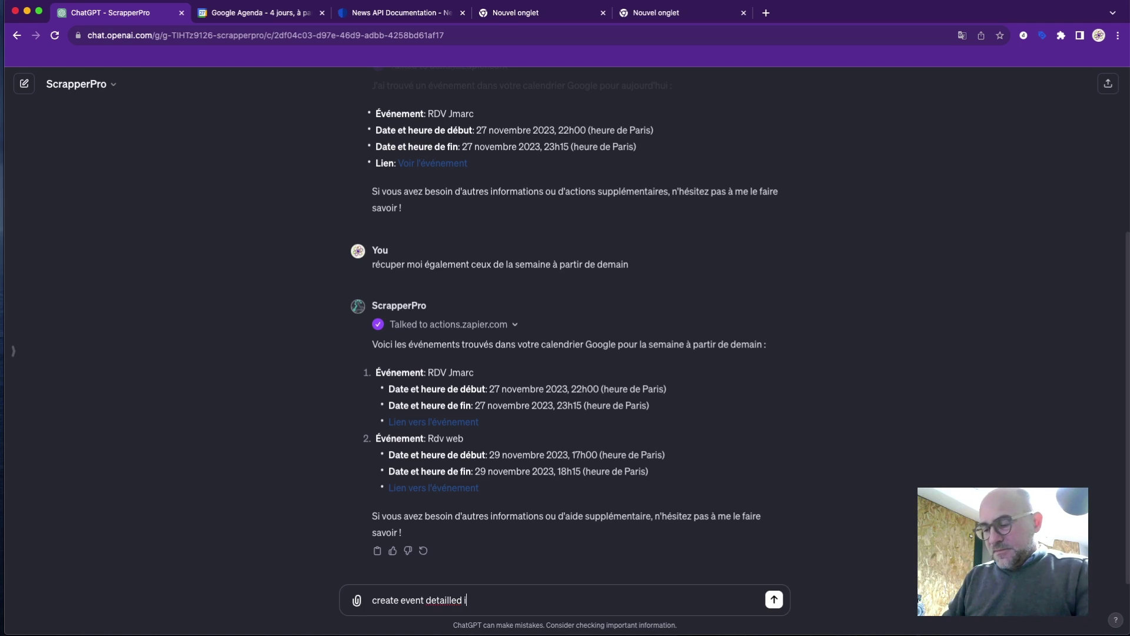
text(n my)
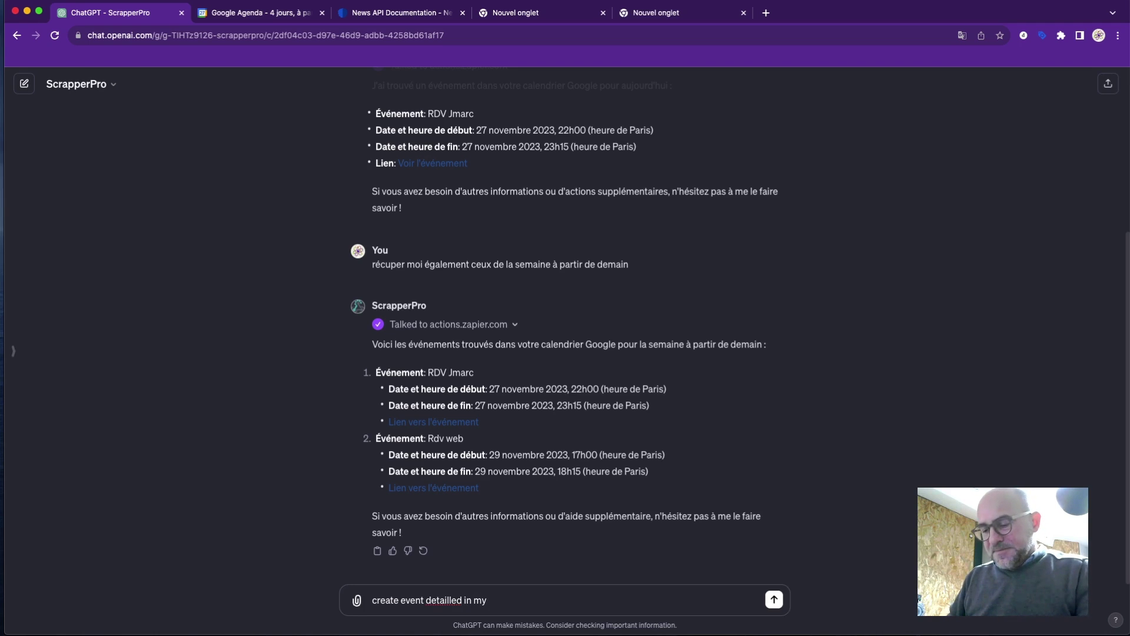
text( calendar)
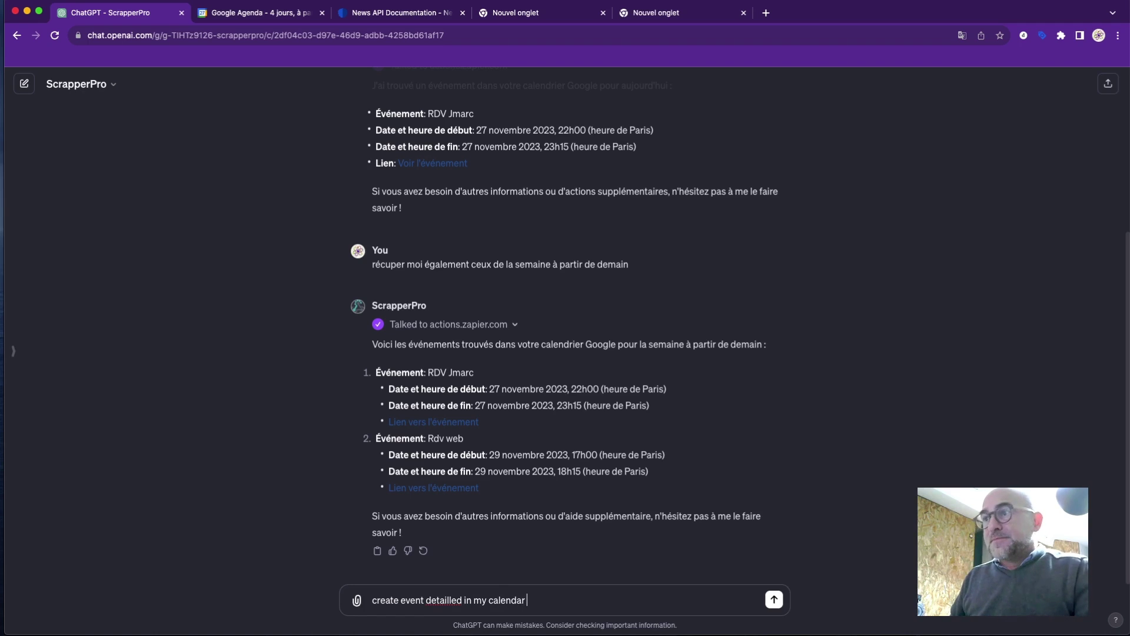
key(Return)
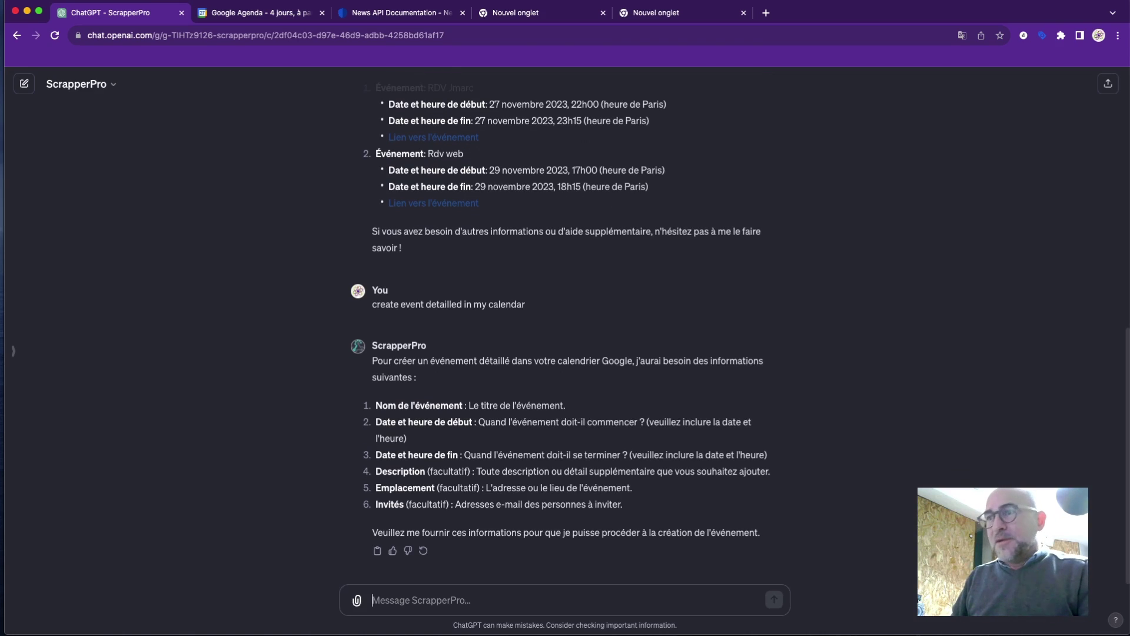
Enter the event title '1 - Réunion projet Gpts' and date line '2- le 30 novembre 2023 de 12H à 13H'.
text(Nom de)
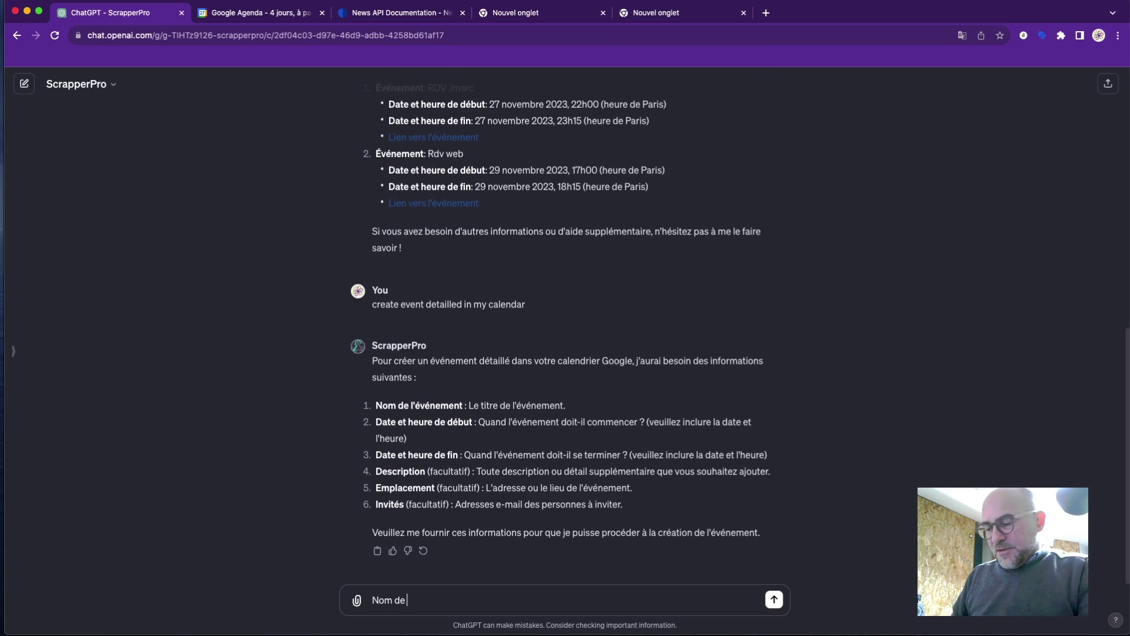
key(BackSpace)
key(BackSpace)
key(BackSpace)
key(BackSpace)
key(BackSpace)
key(BackSpace)
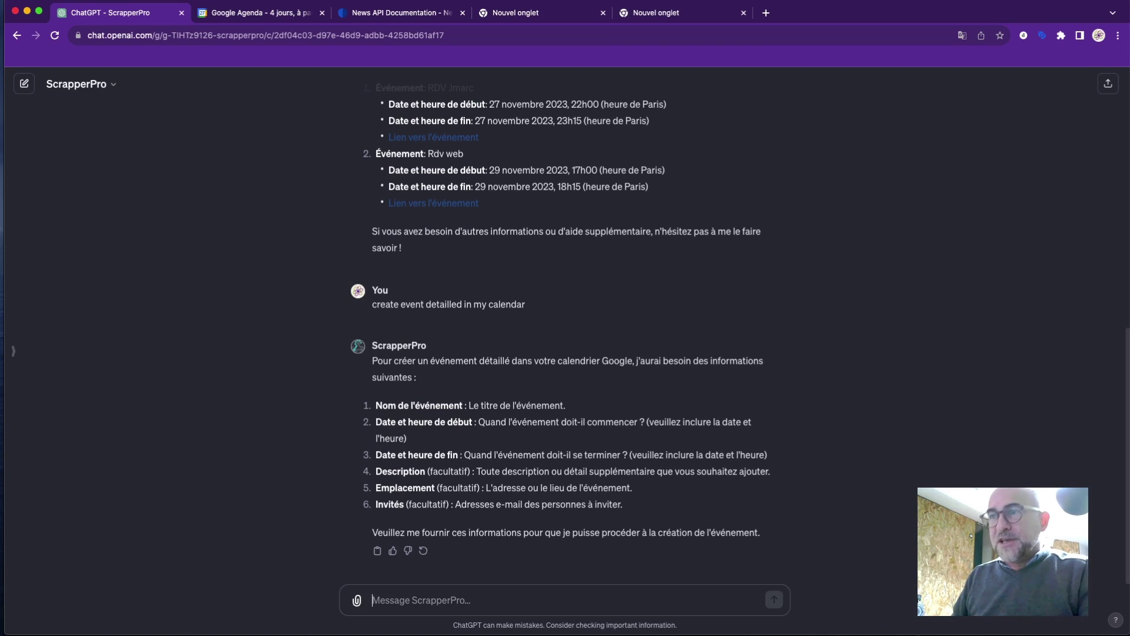
text(1)
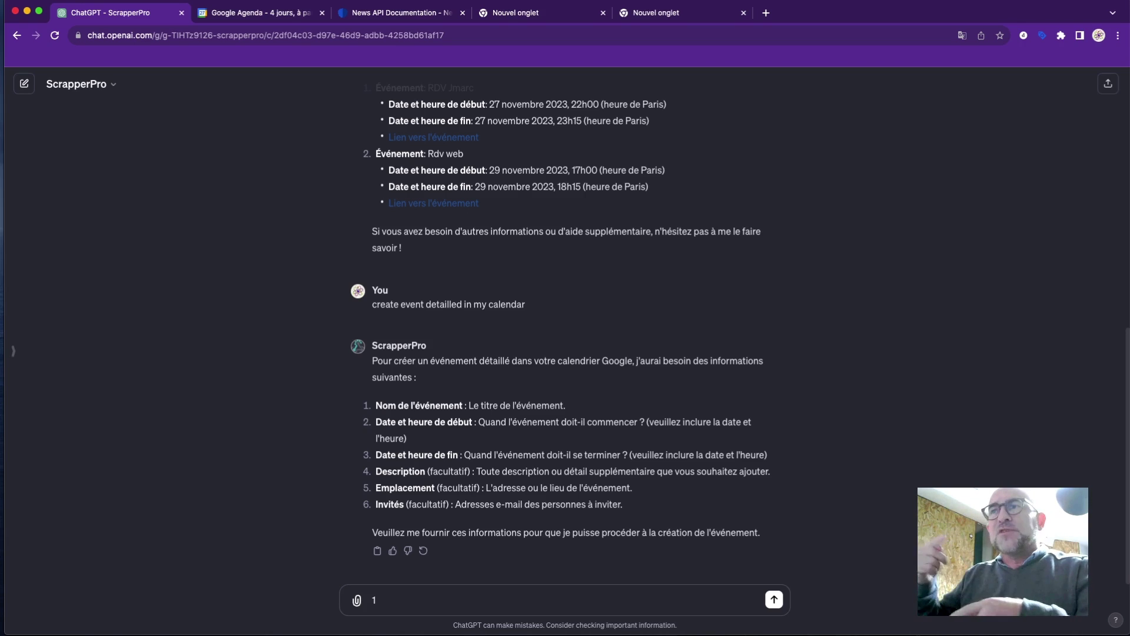
text( -)
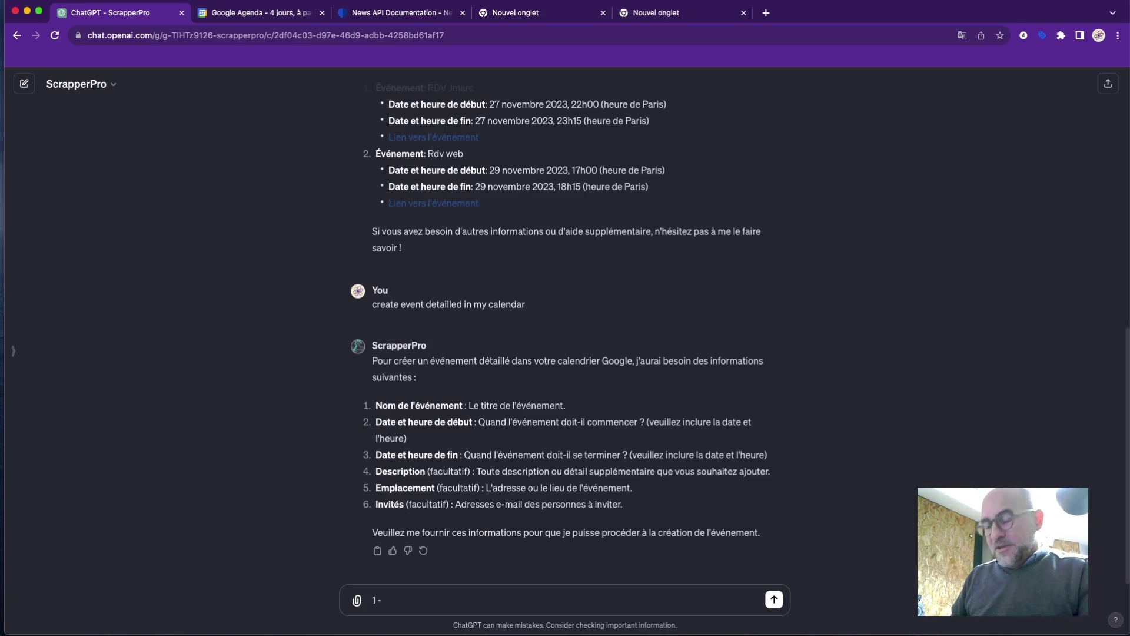
text( Ré)
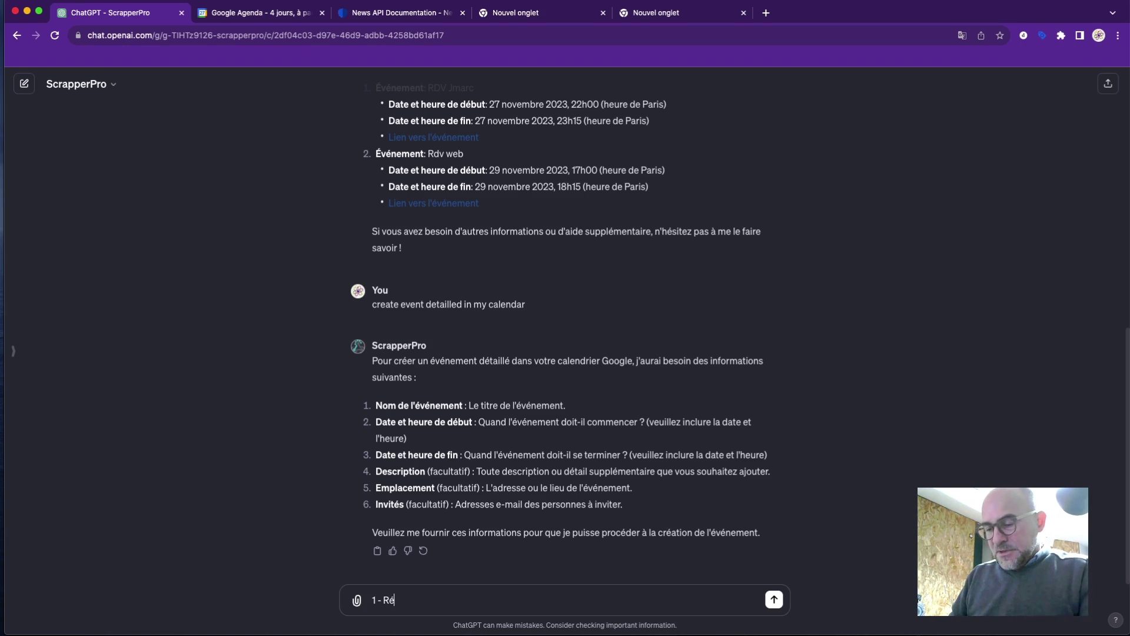
text(union proj)
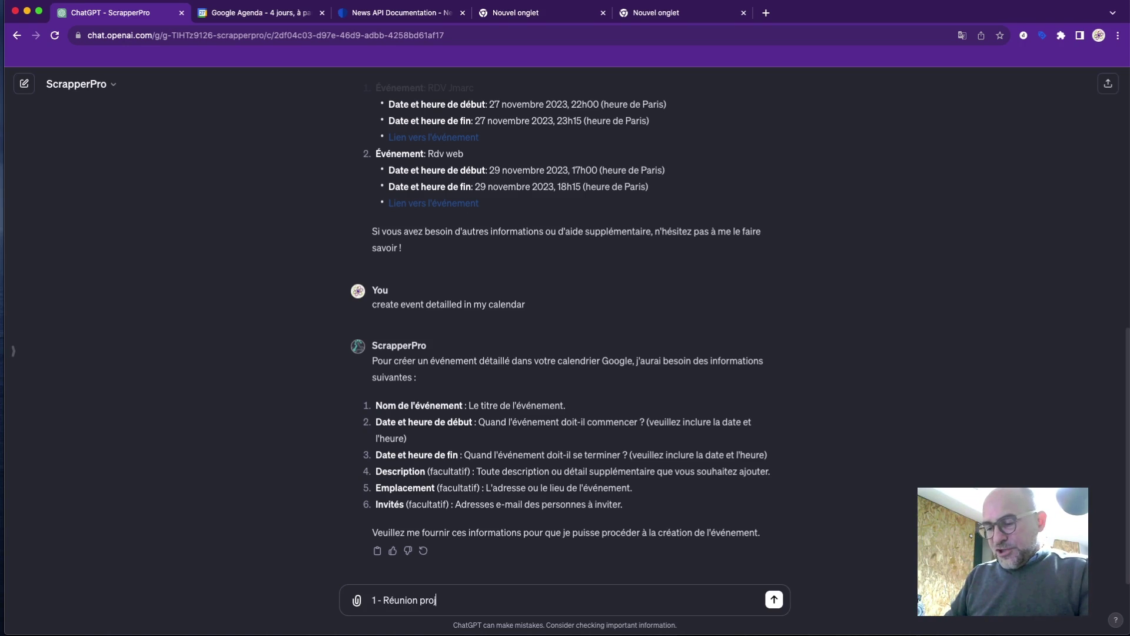
text(et Gpts)
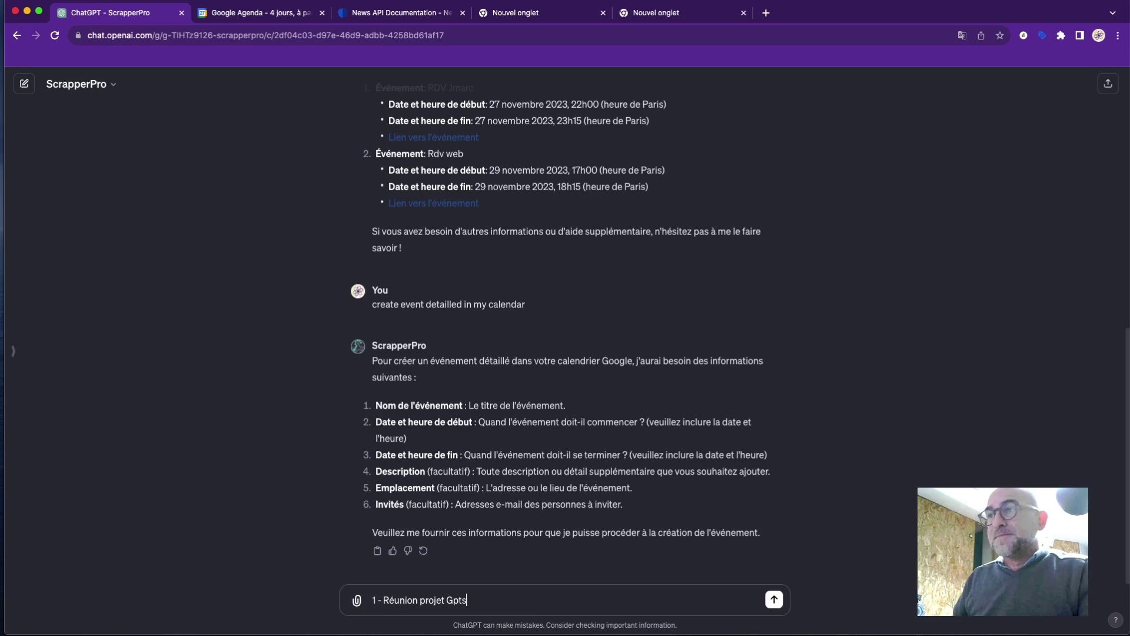
key(shift+Return)
text(2)
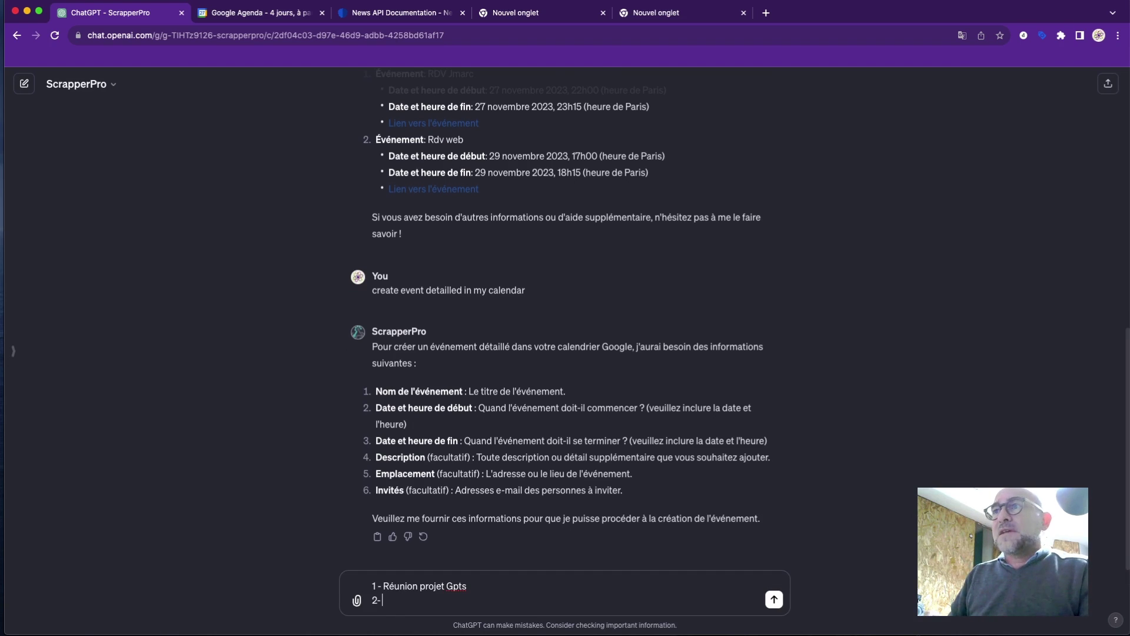
text(-)
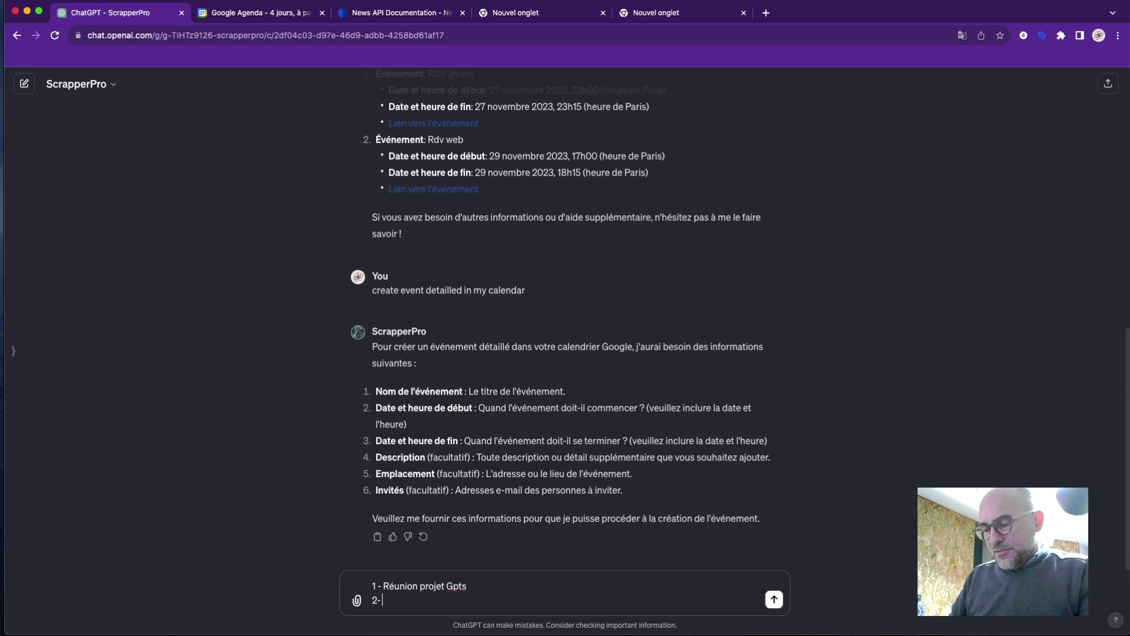
text( le)
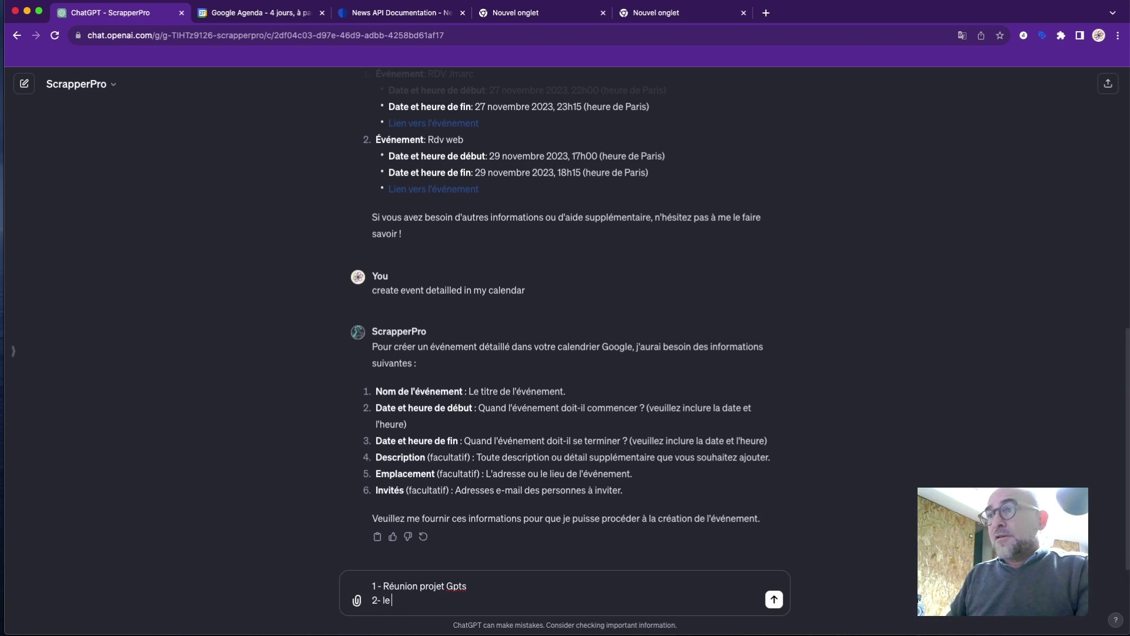
text( 30)
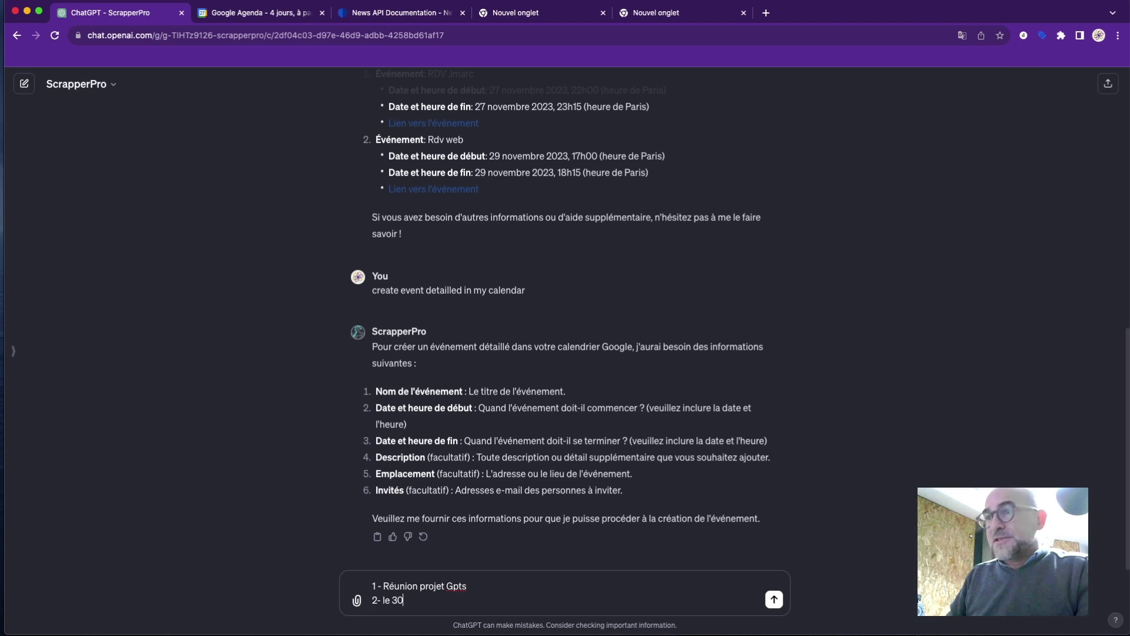
text( novembre)
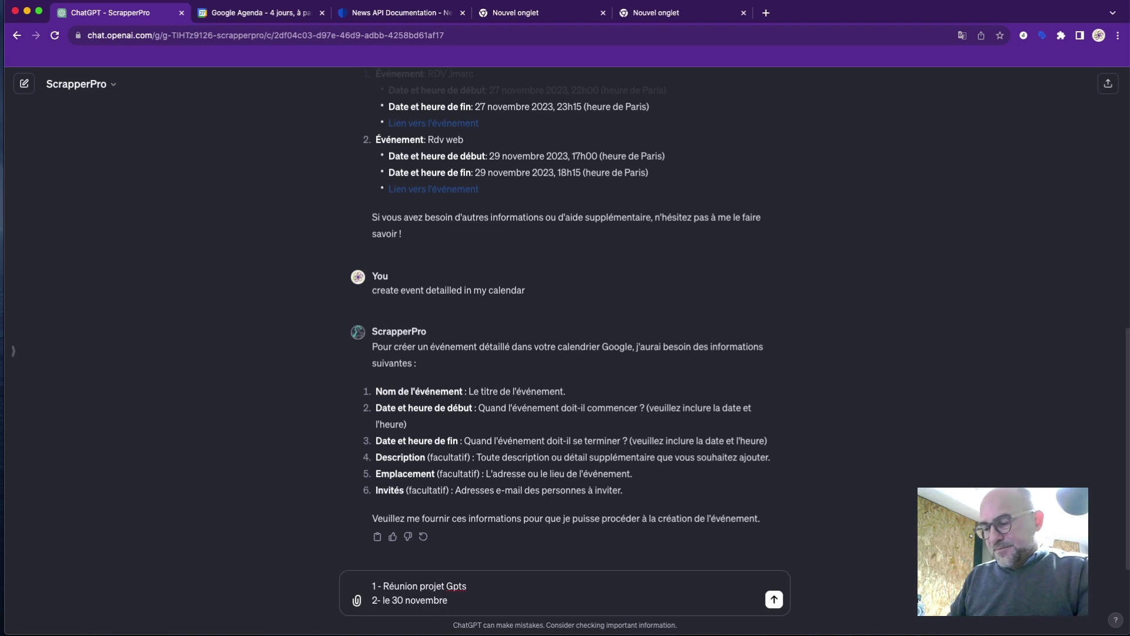
text( 2023 à )
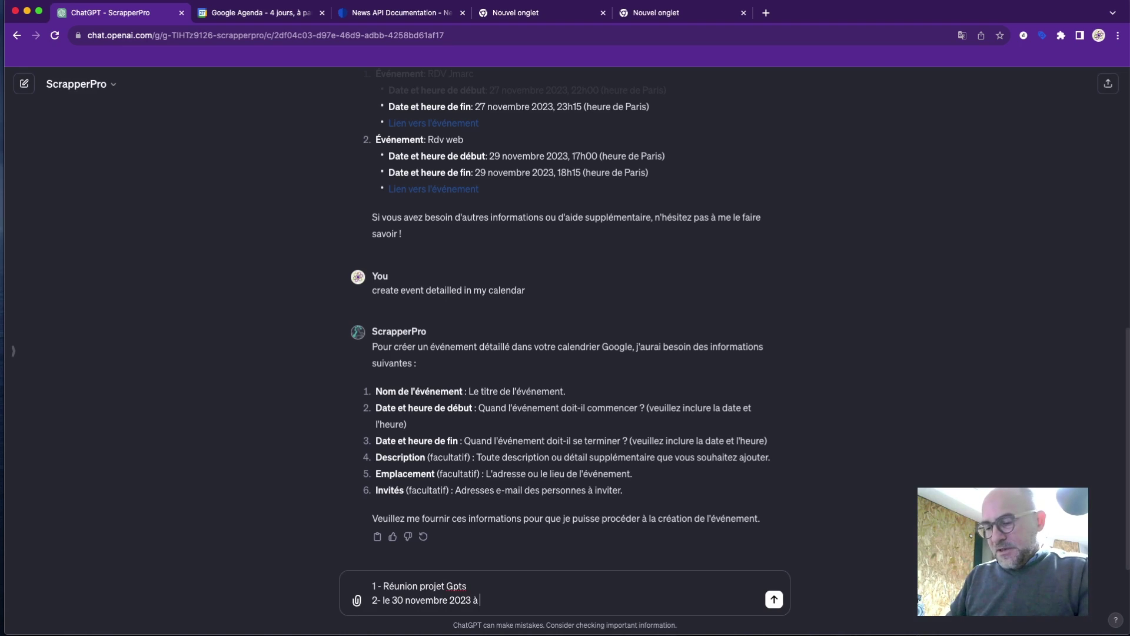
text(12H)
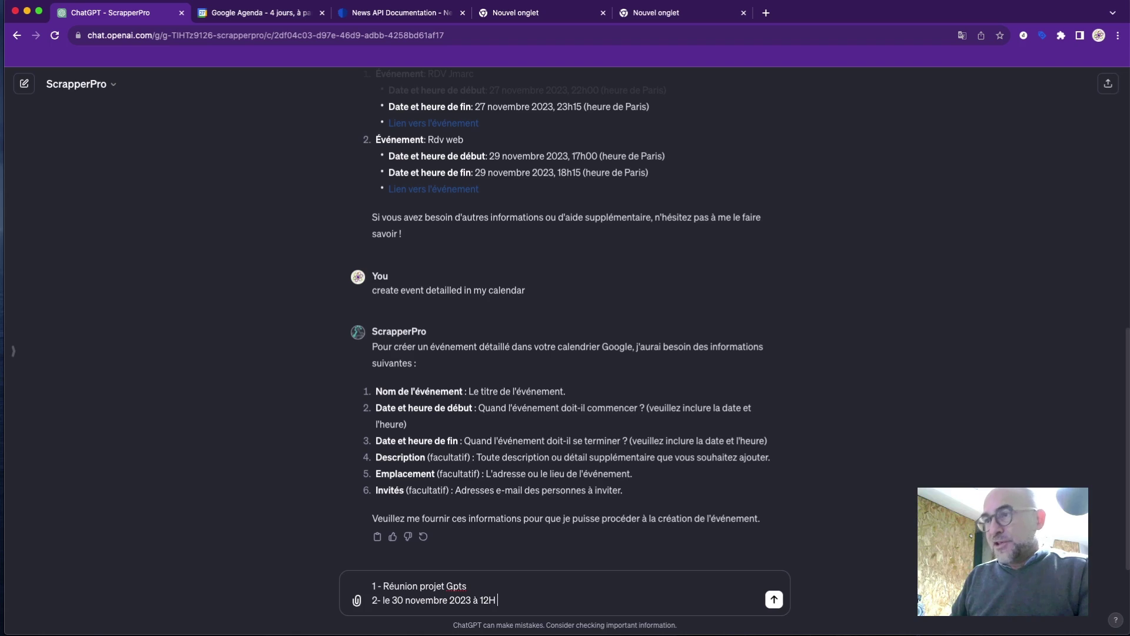
key(BackSpace)
key(BackSpace)
key(BackSpace)
key(BackSpace)
key(BackSpace)
key(BackSpace)
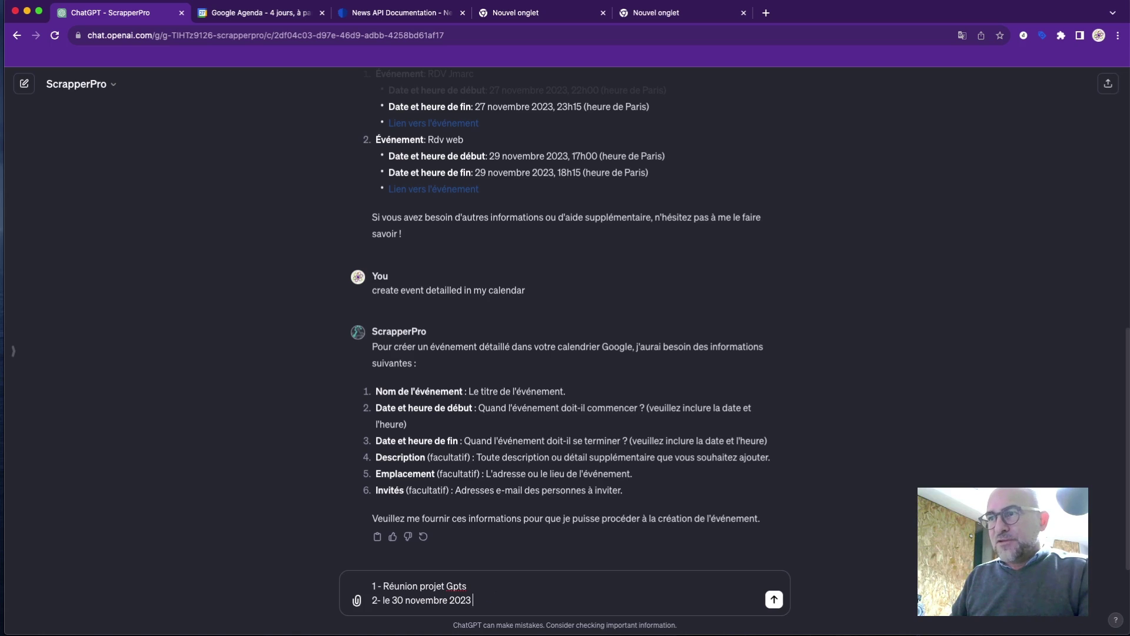
text(de 12)
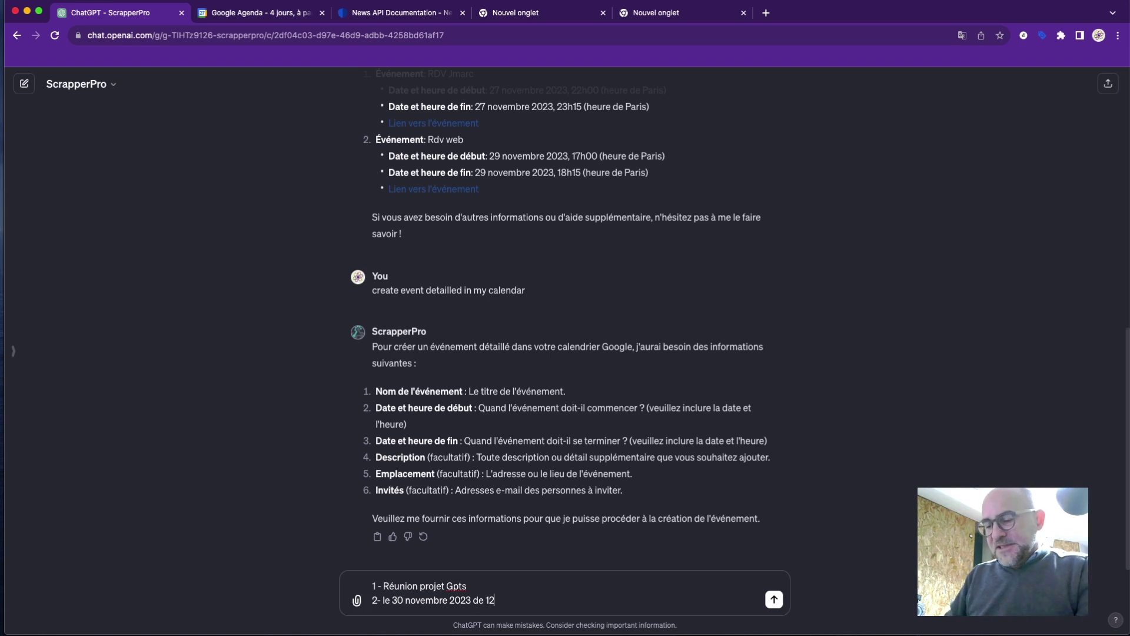
text(H à 13H)
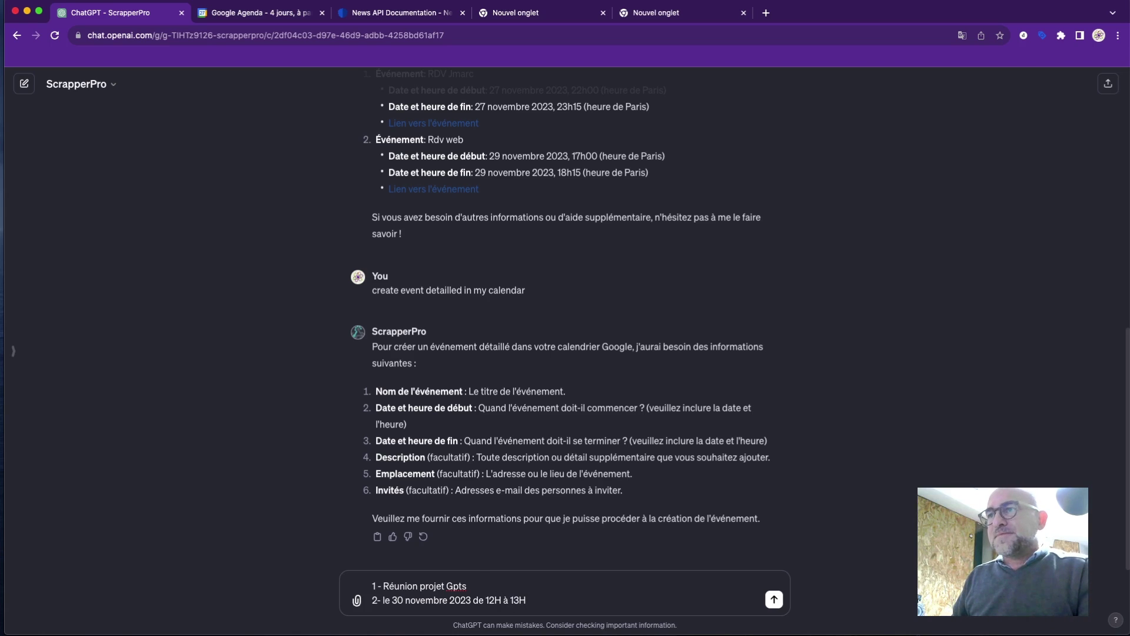
Add description line 4 describing the Gpts project meeting with a colleague.
key(shift+Return)
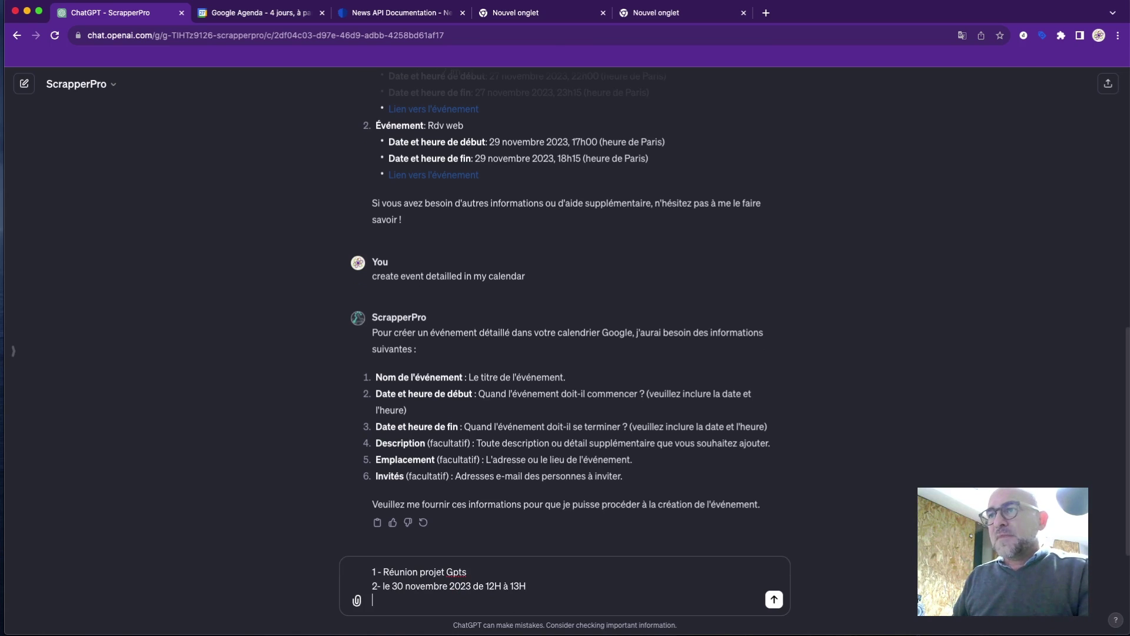
text("z)
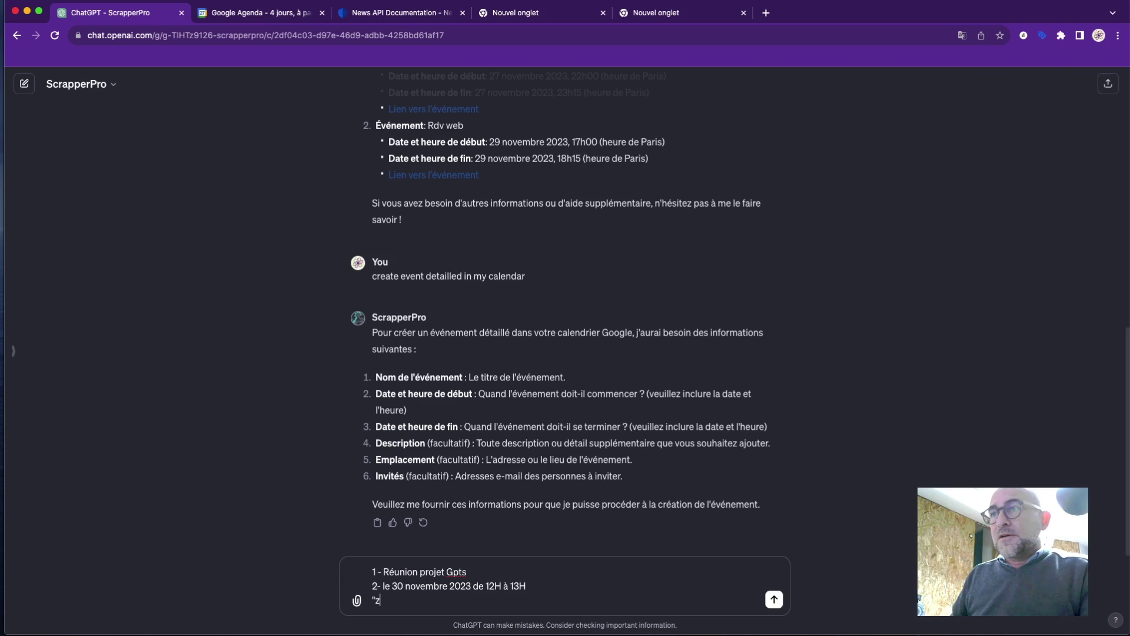
key(BackSpace)
key(BackSpace)
text(3)
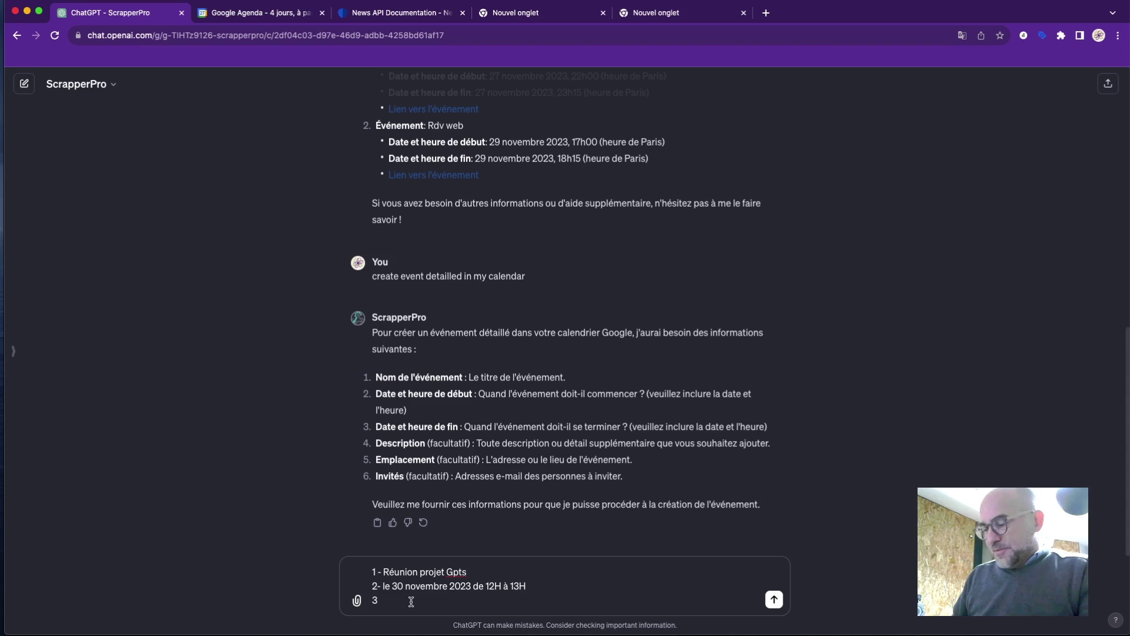
key(BackSpace)
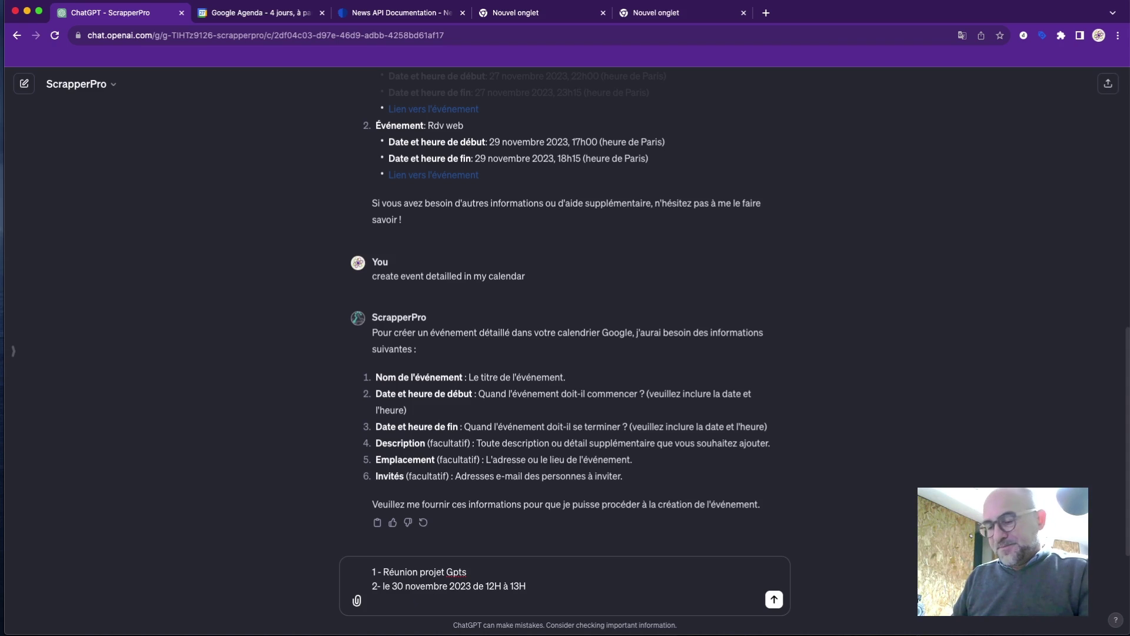
text(4)
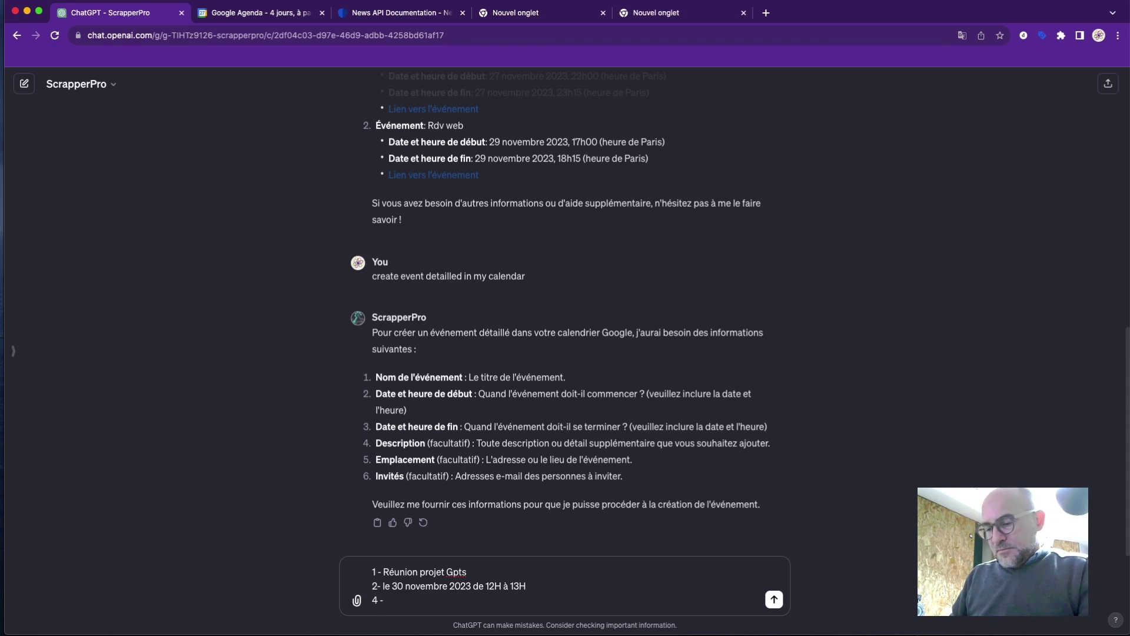
text( - e)
text(eunion)
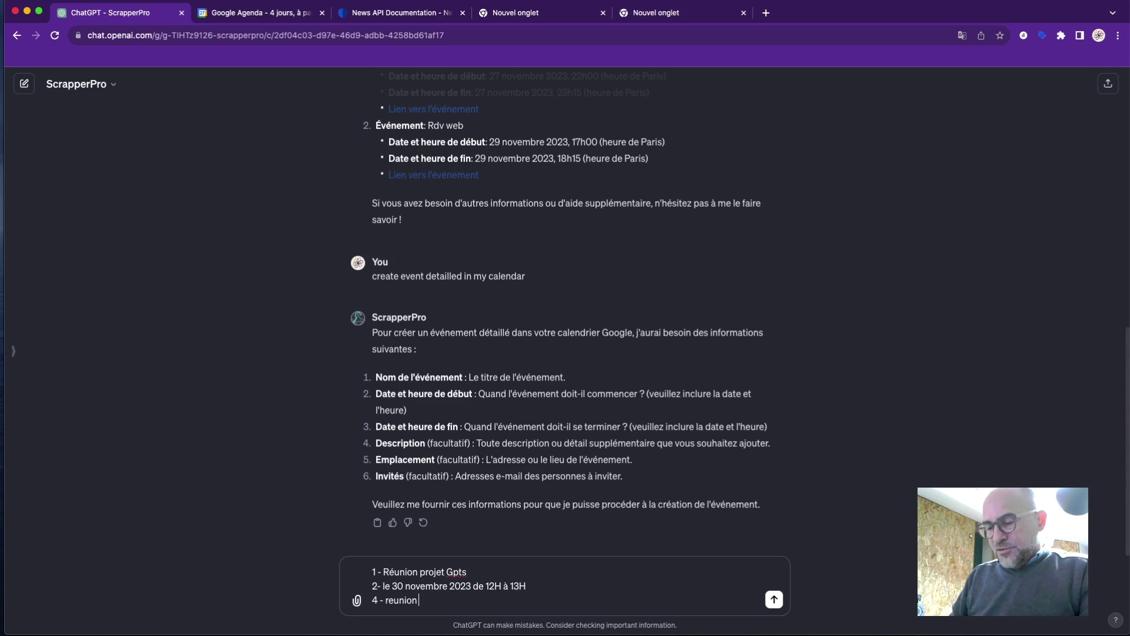
text( proje)
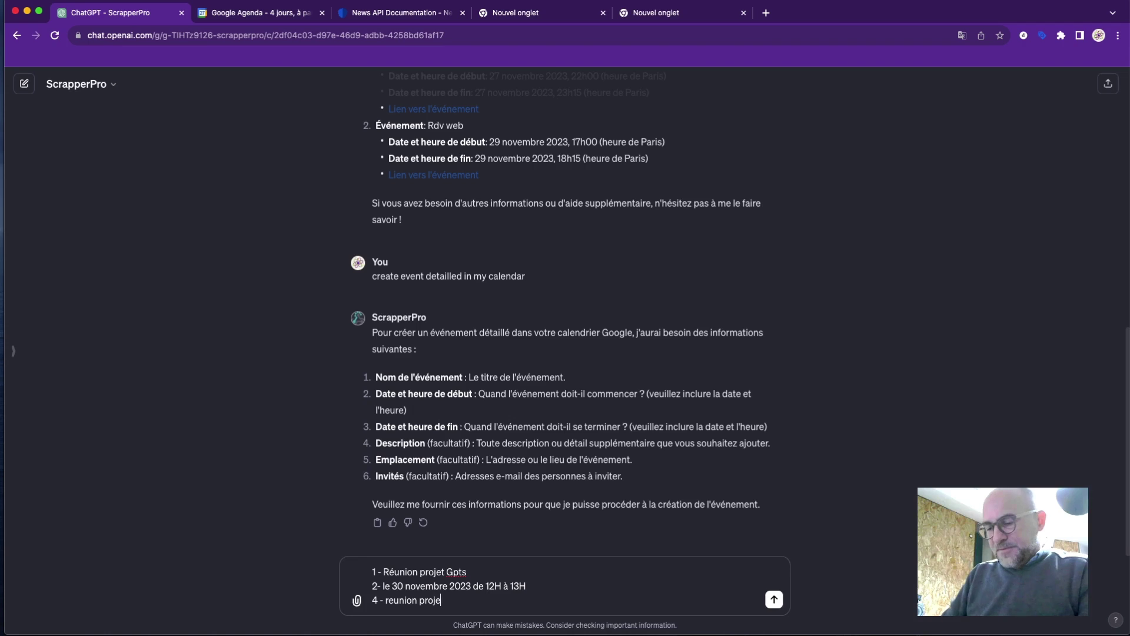
text(t gpts av)
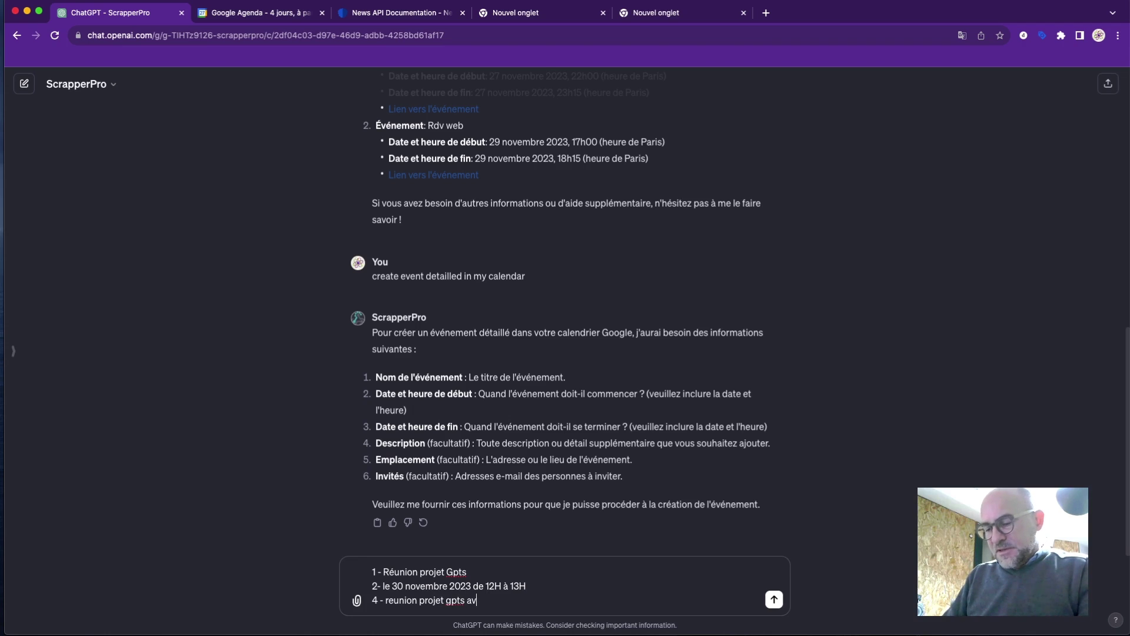
text(ec aline)
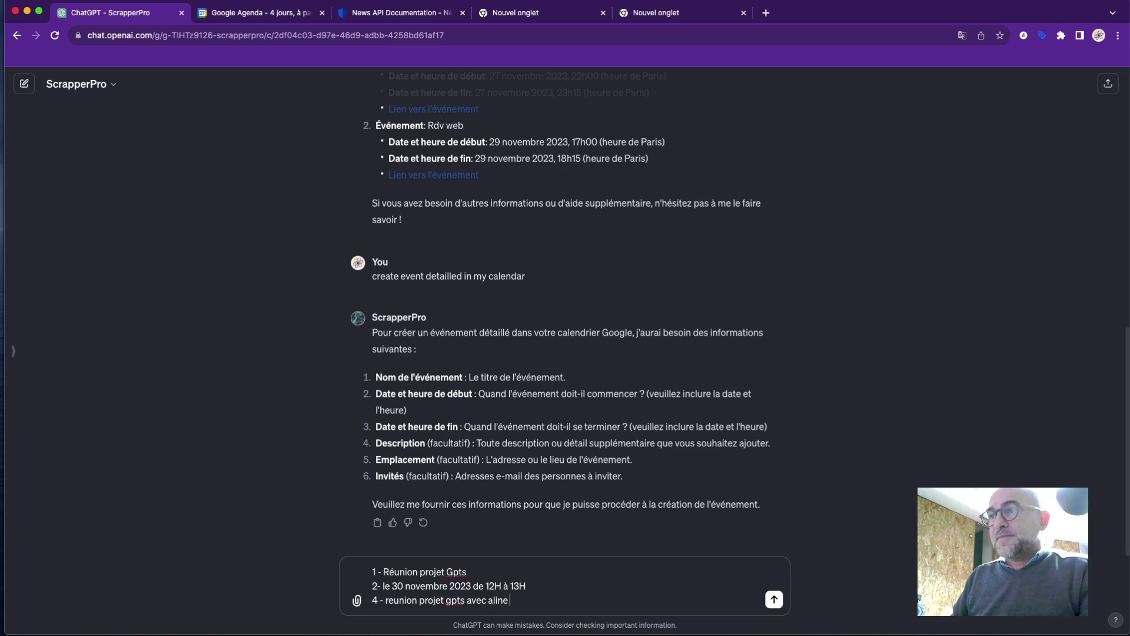
key(BackSpace)
key(BackSpace)
key(BackSpace)
text(ain)
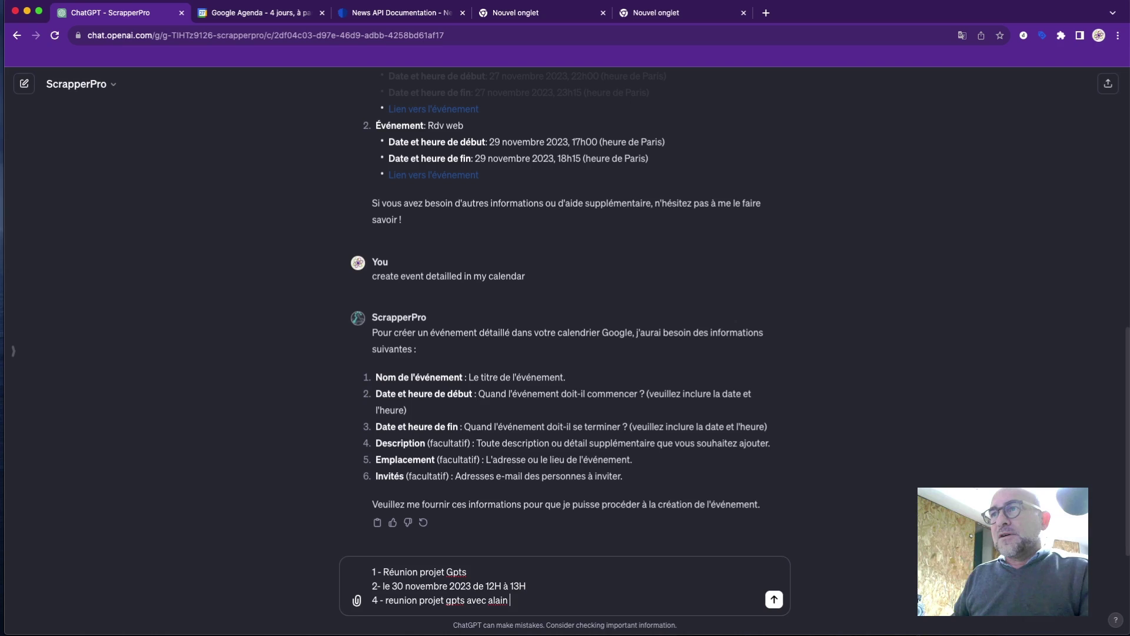
Add the invitee's e-mail as line 6, append 'à toulouse' to the date line, and send.
key(shift+Return)
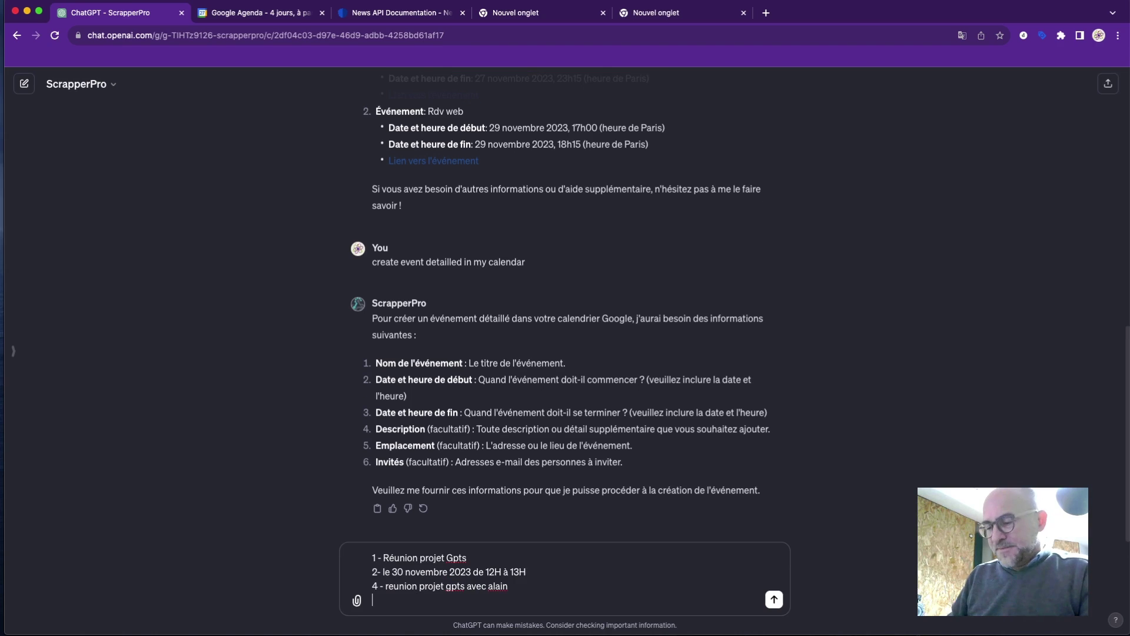
text(6)
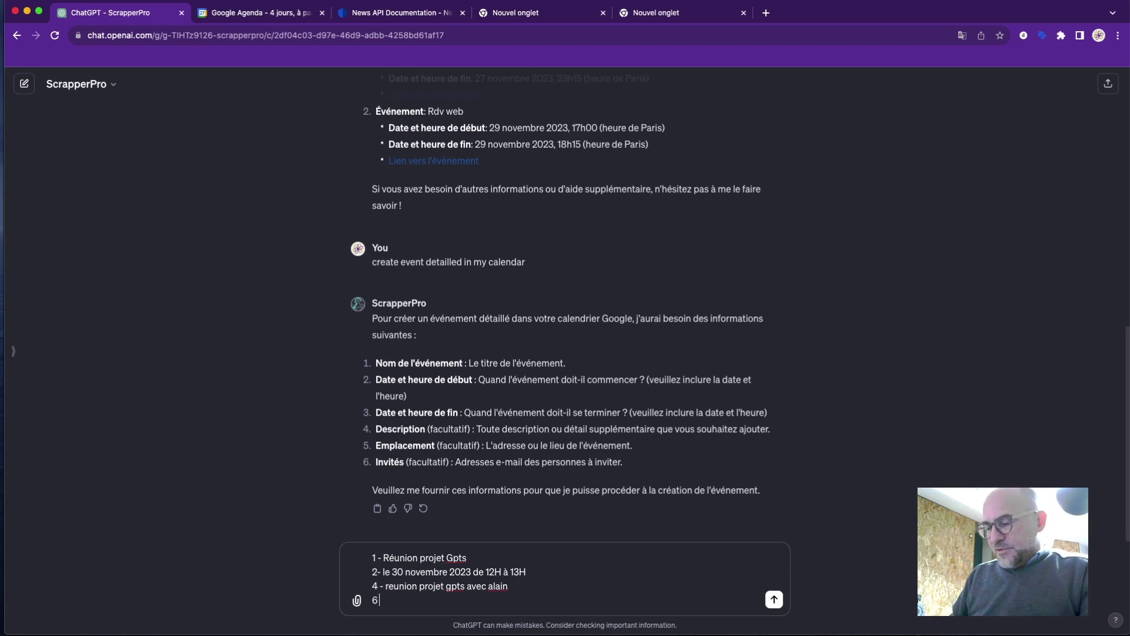
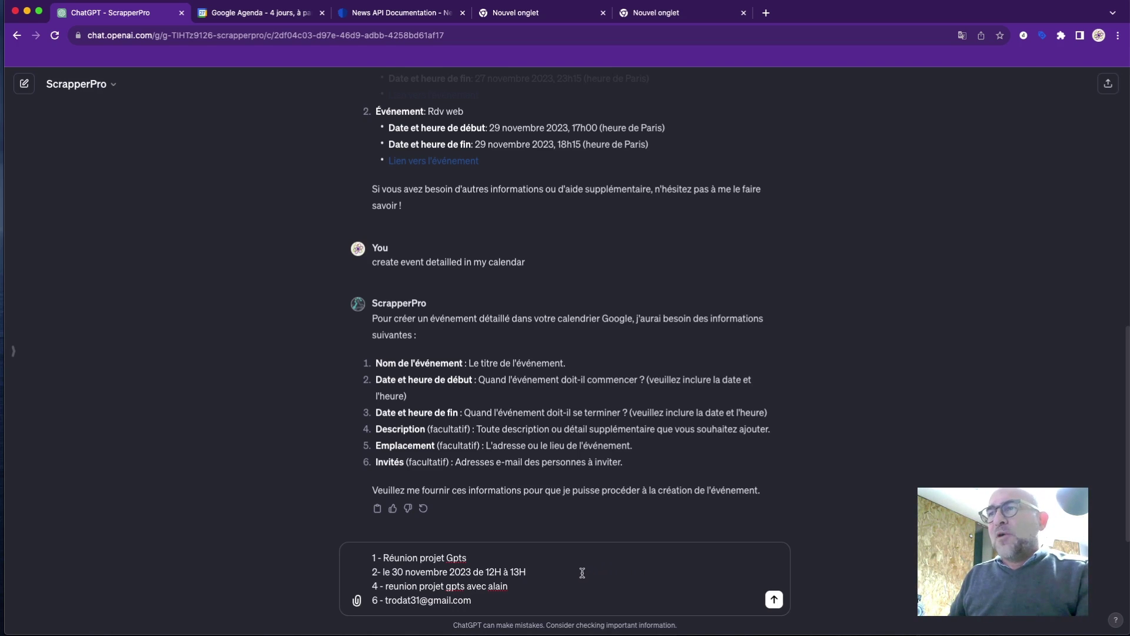
click(558, 571)
text(à tou)
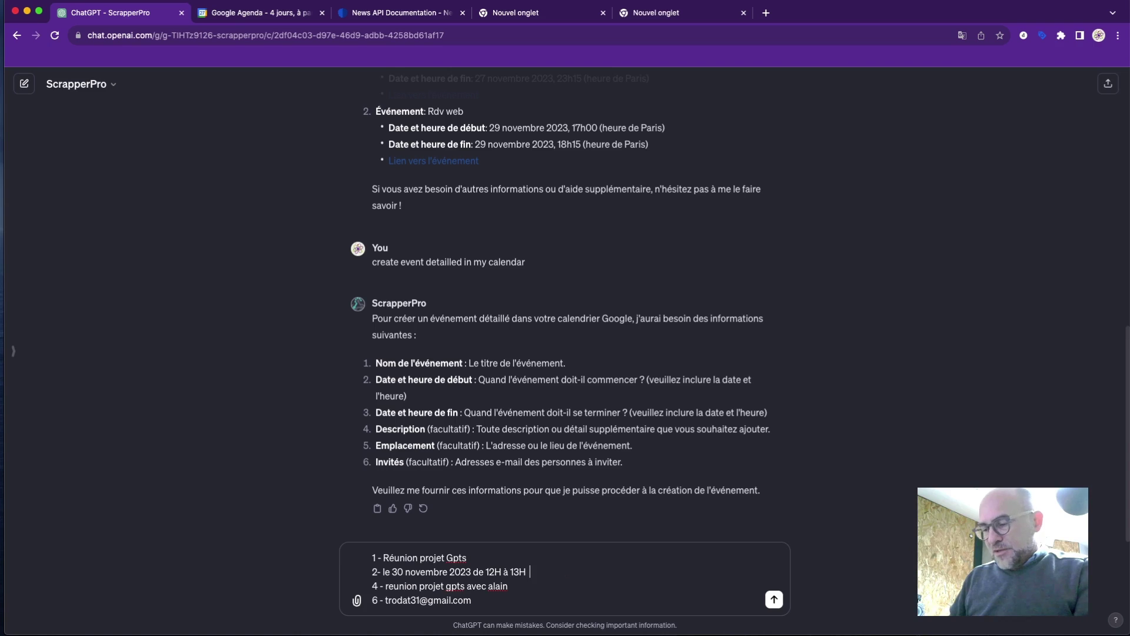
text(louse)
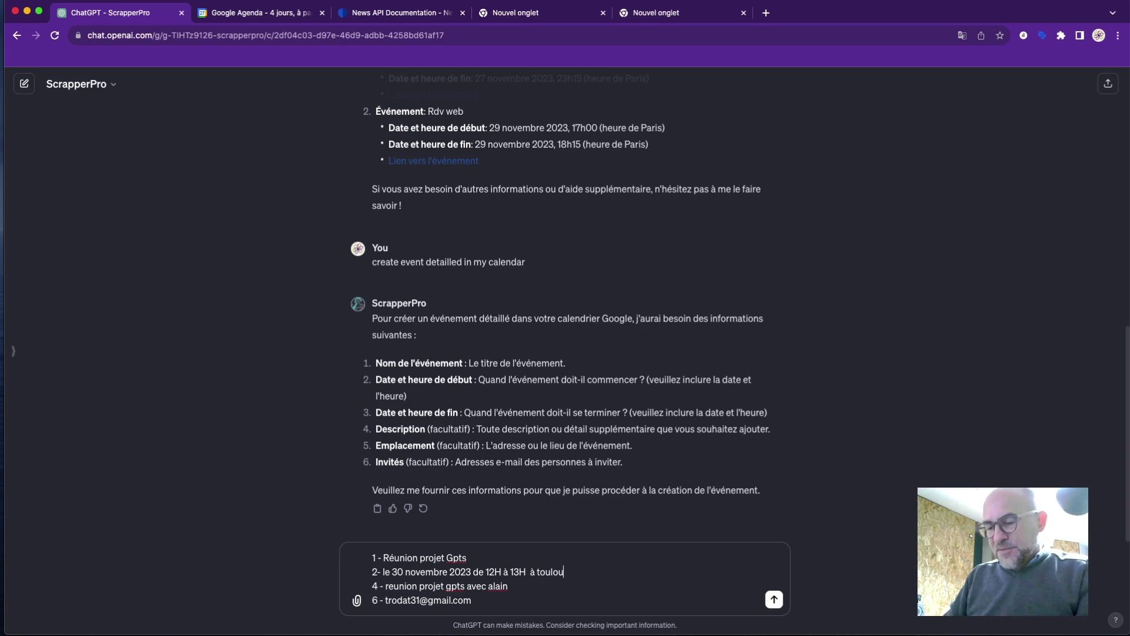
click(773, 599)
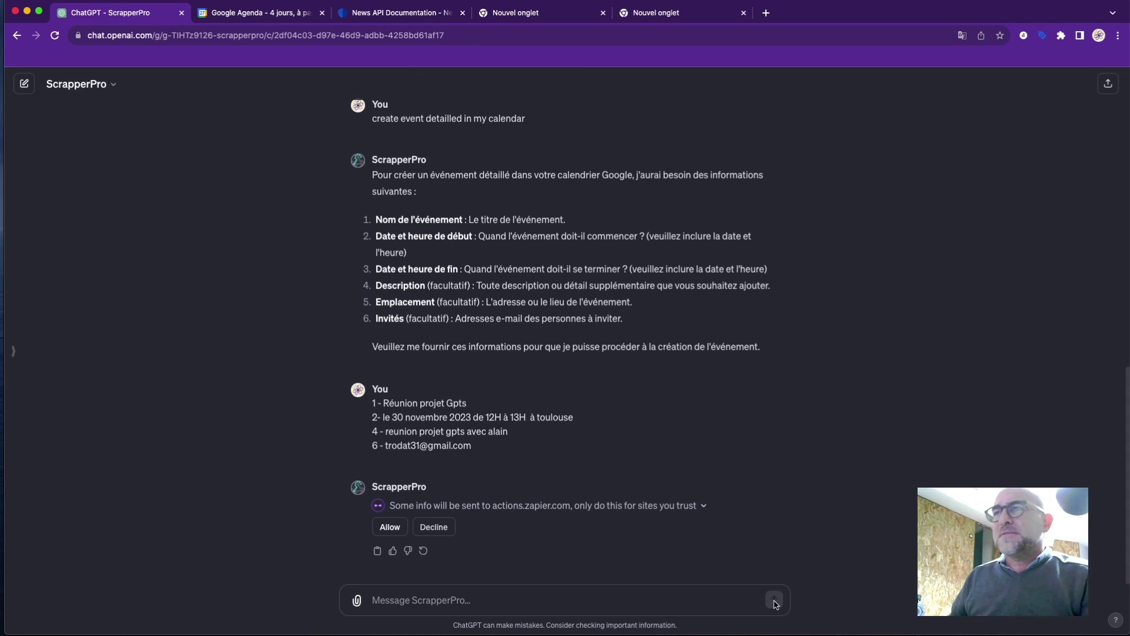
Allow actions.zapier.com so the Réunion projet Gpts event is created for 30 November, 12:00–13:00.
click(389, 527)
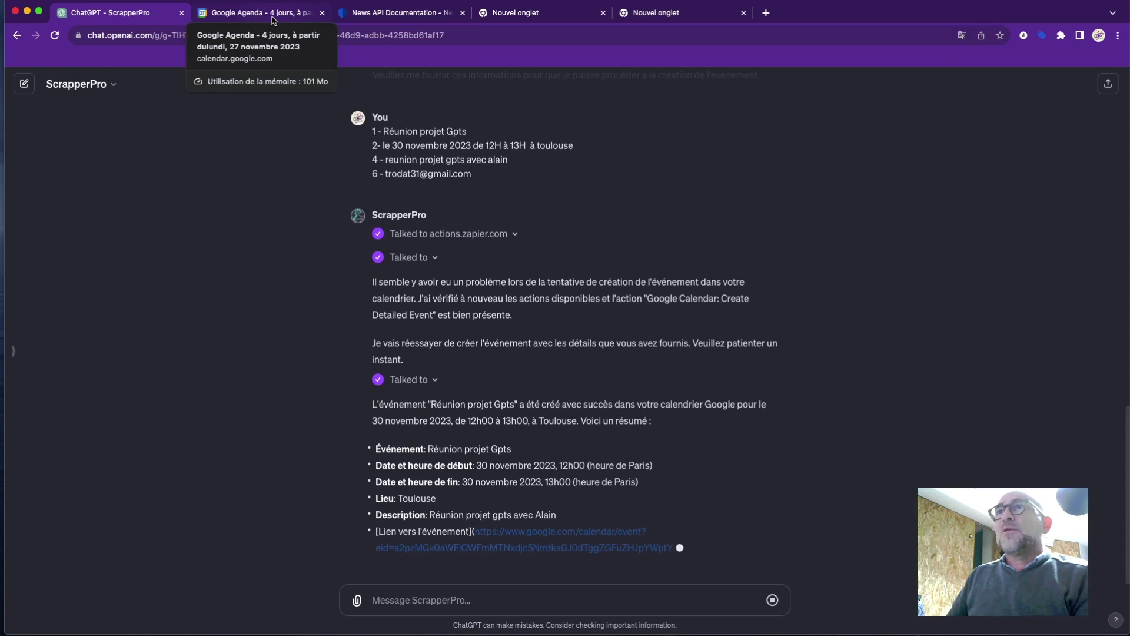
click(273, 19)
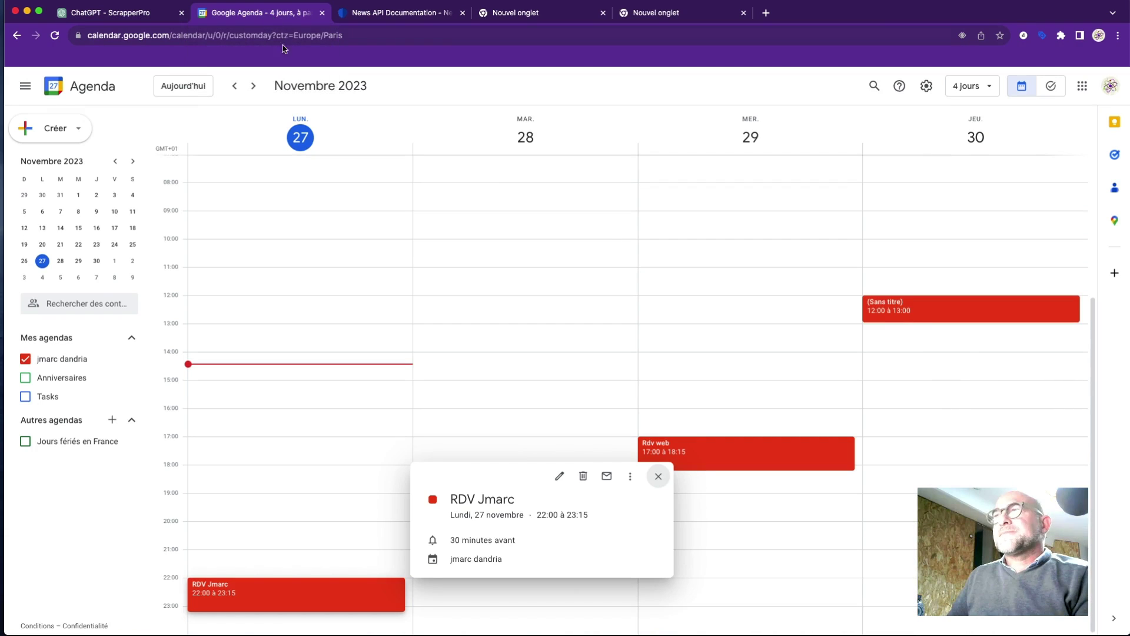
click(653, 303)
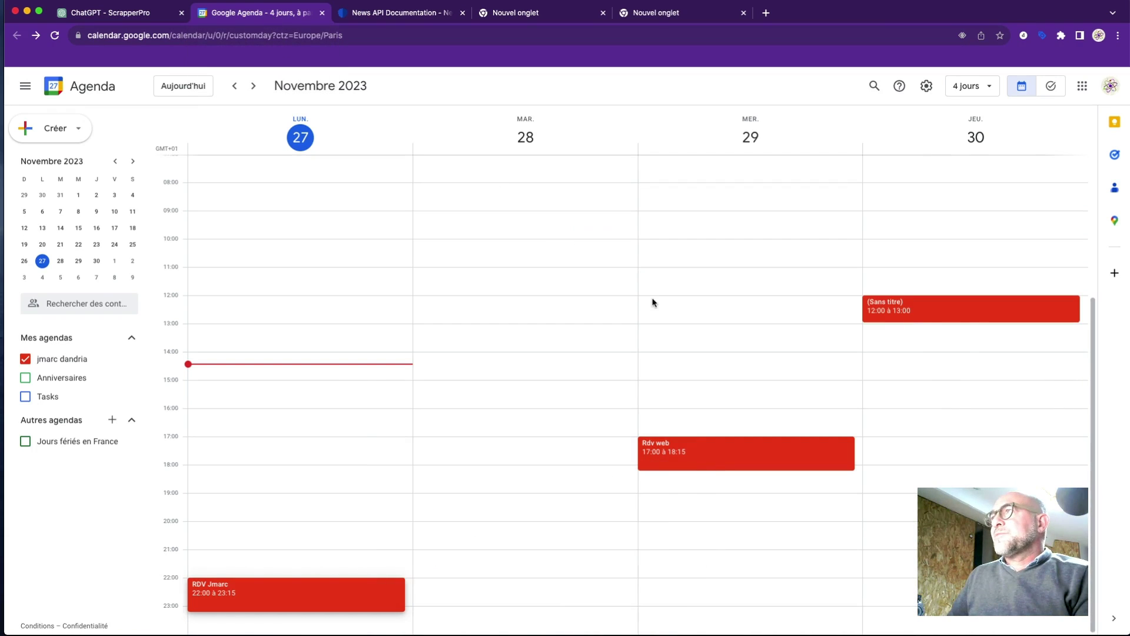
click(958, 312)
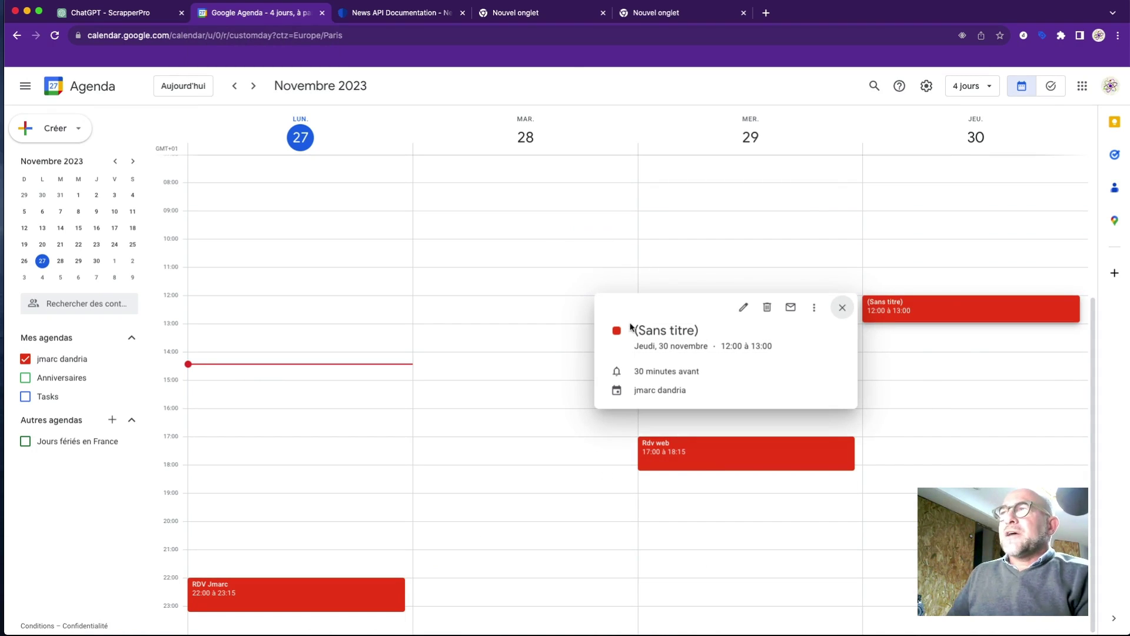
drag(637, 330, 697, 330)
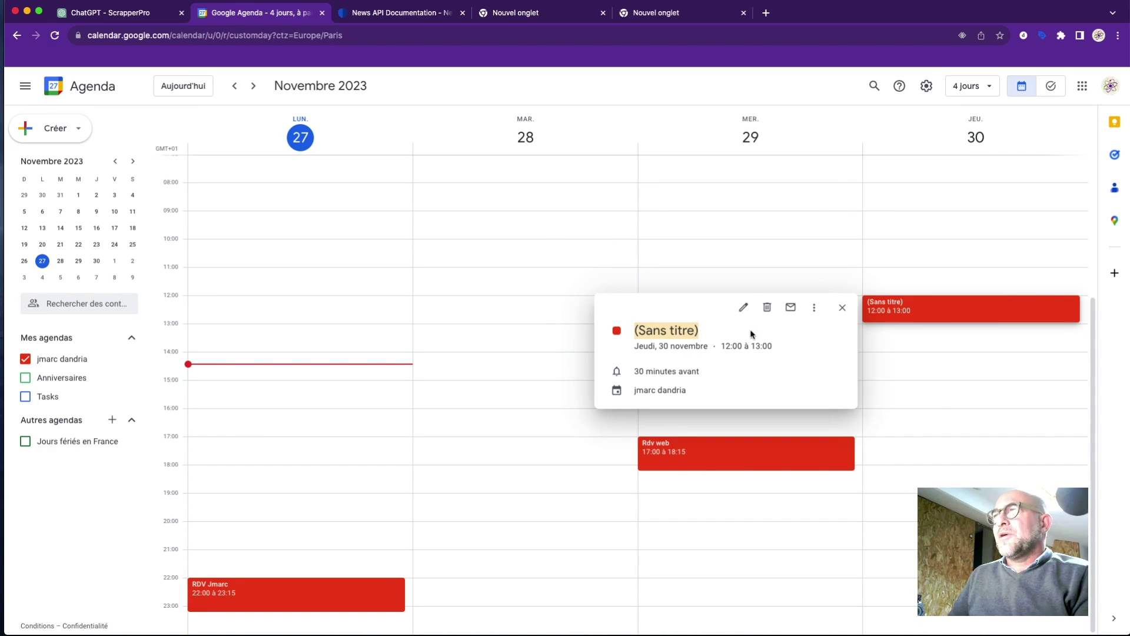
click(745, 309)
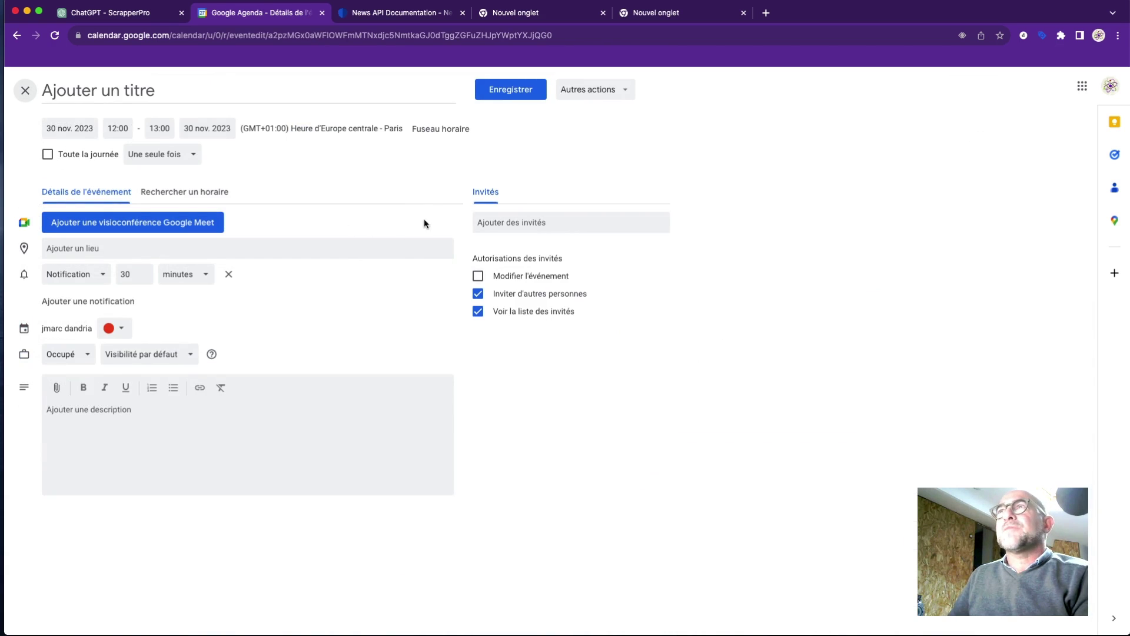
click(82, 14)
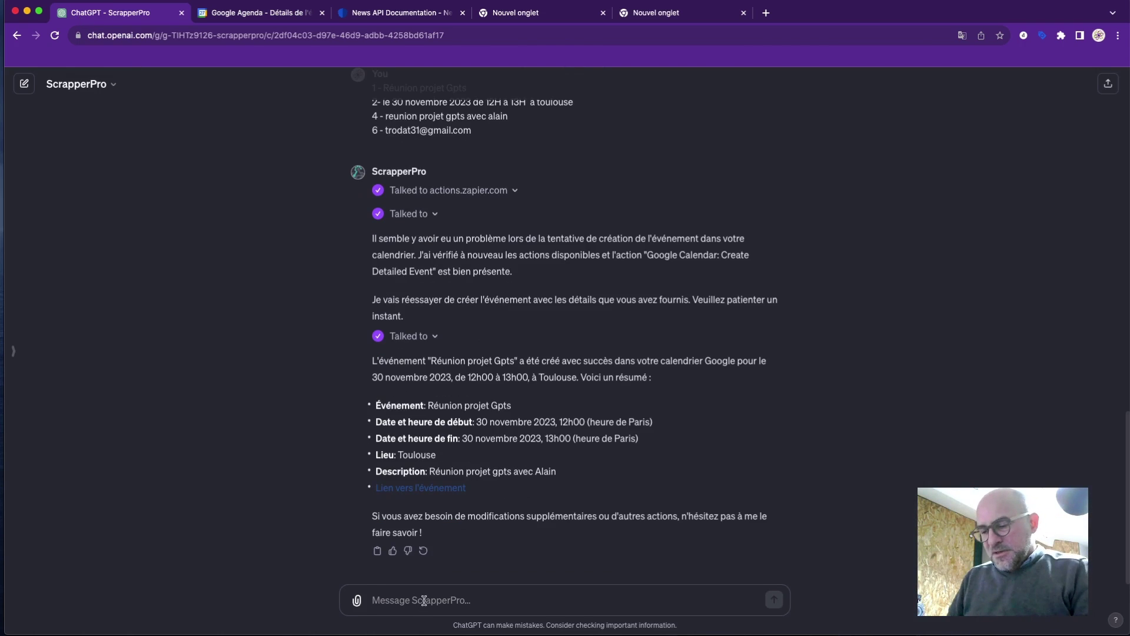
Draft 'modifie le titre de cet Event : Réunion Projet' and ask to add the earlier invitee.
text(modi)
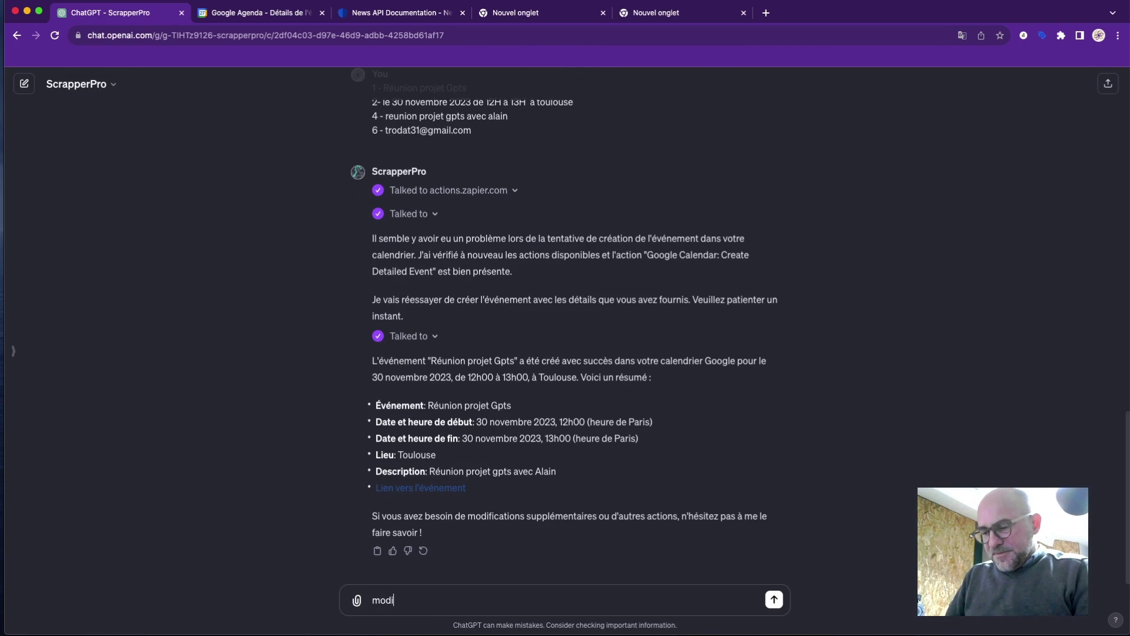
text(fie le tit)
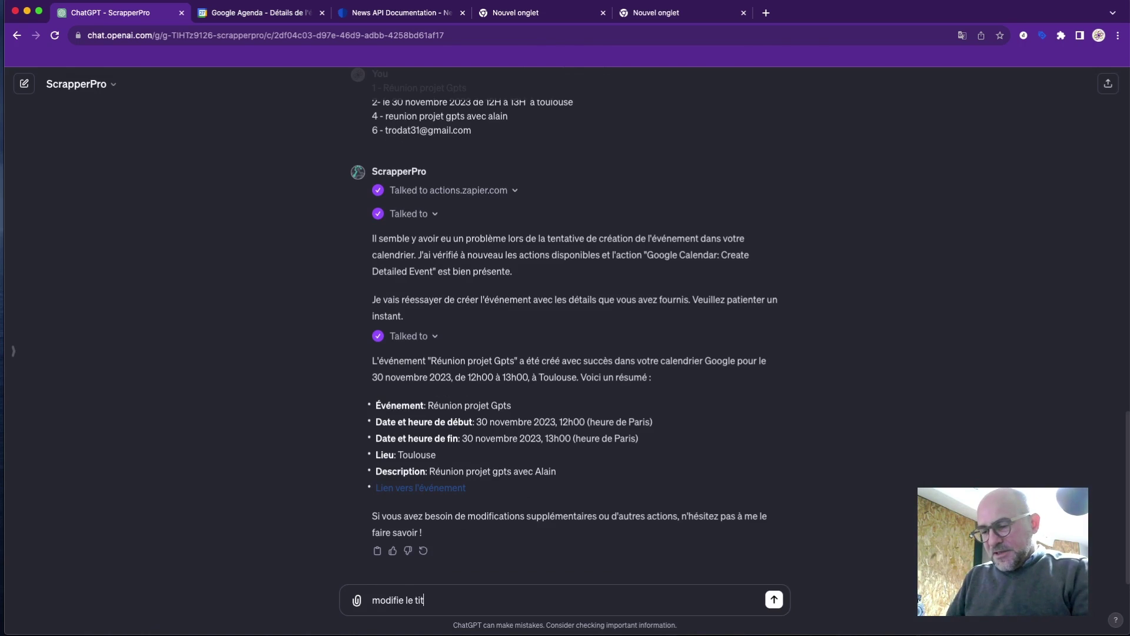
text(re de cet)
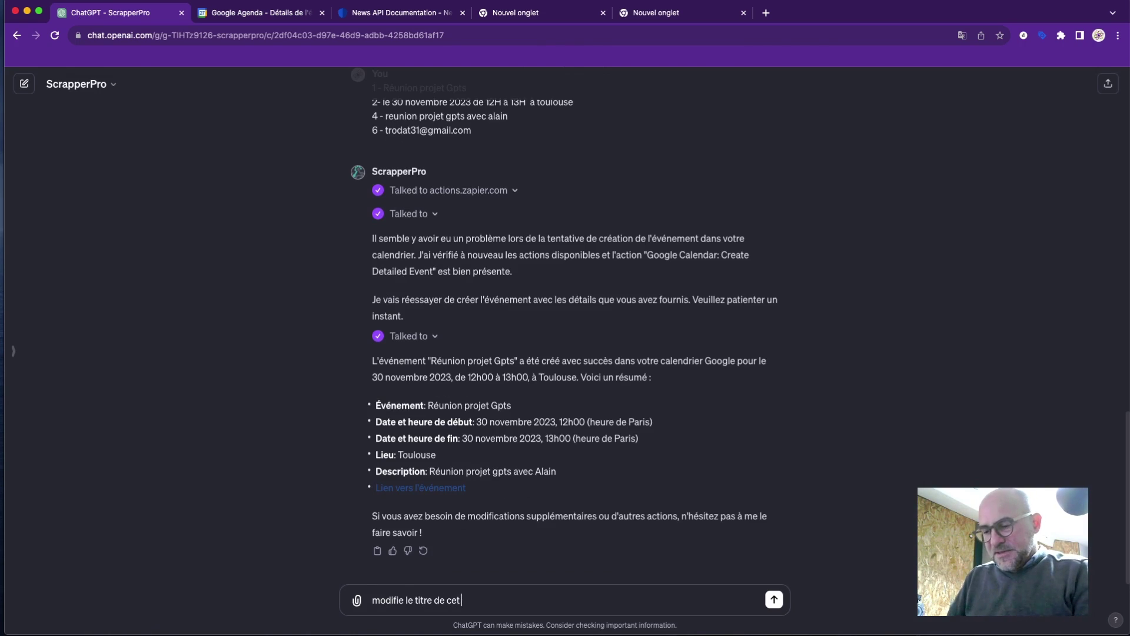
text( Event)
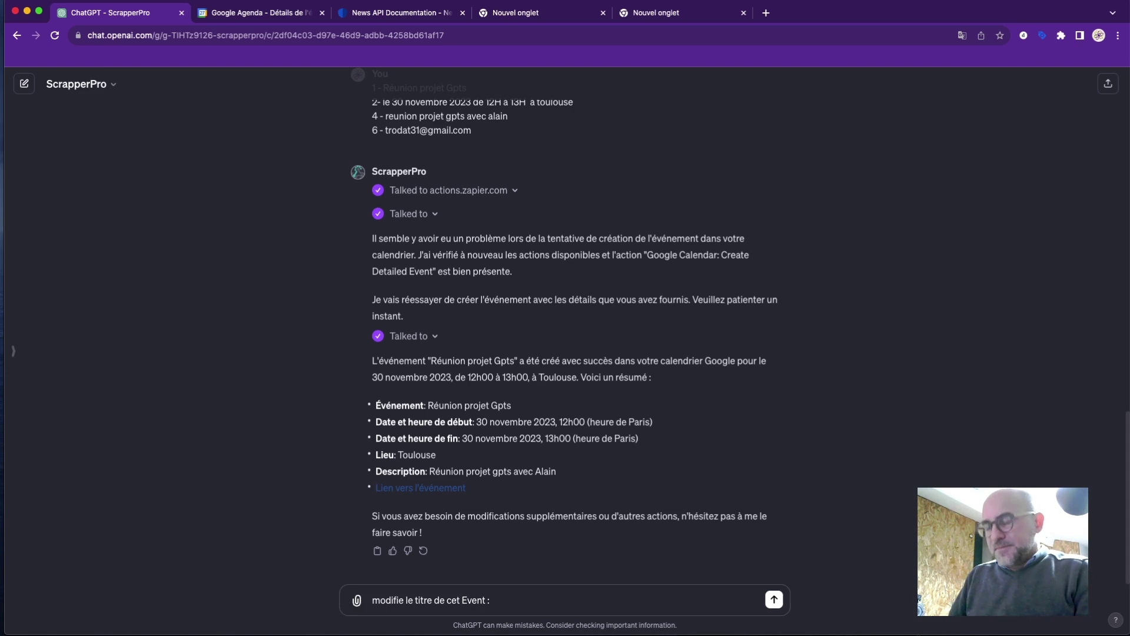
text(: )
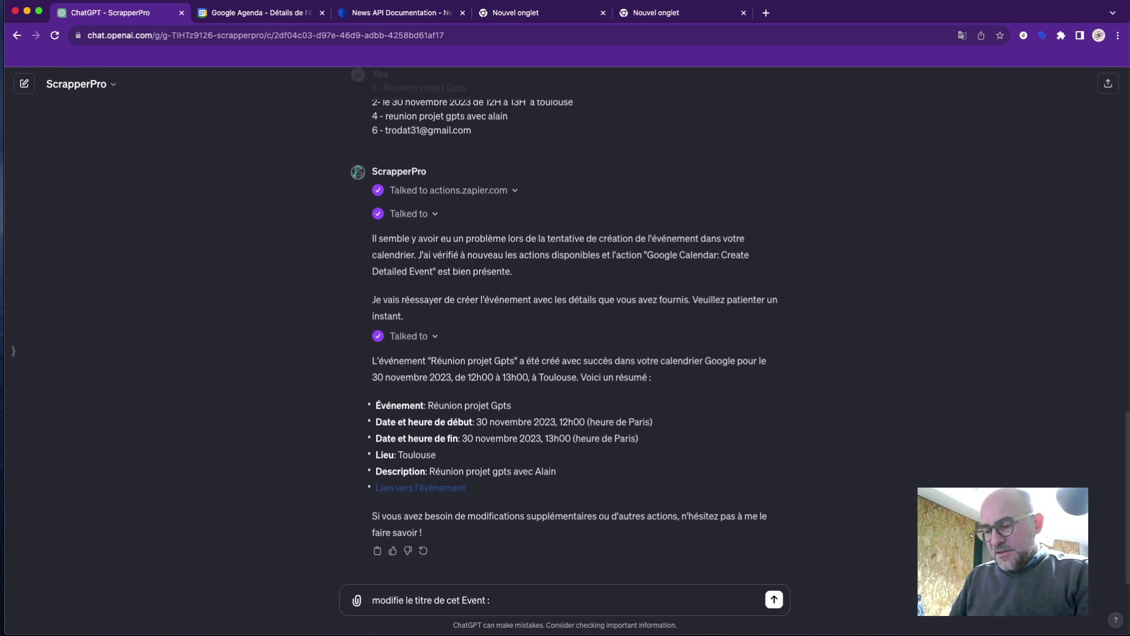
text(Réunio)
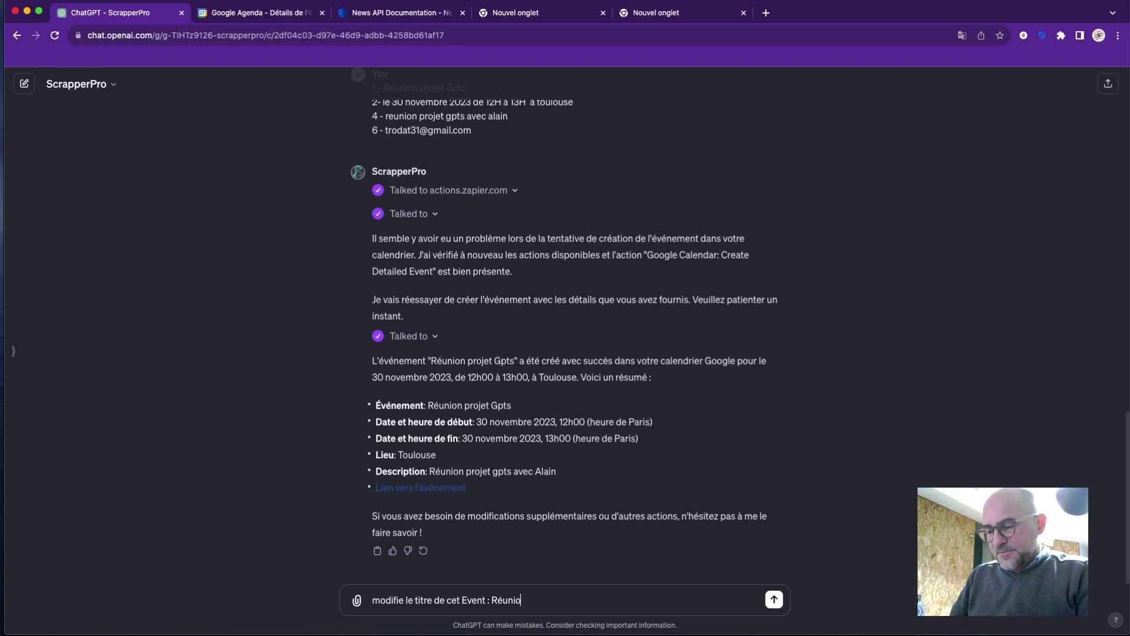
text(n Projet)
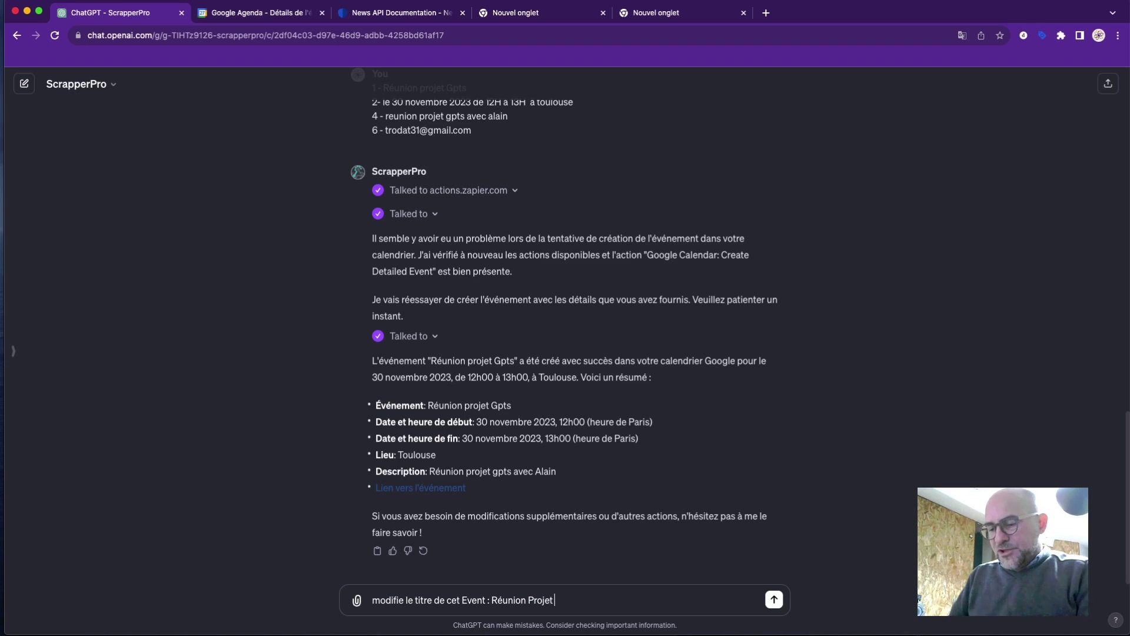
text( et )
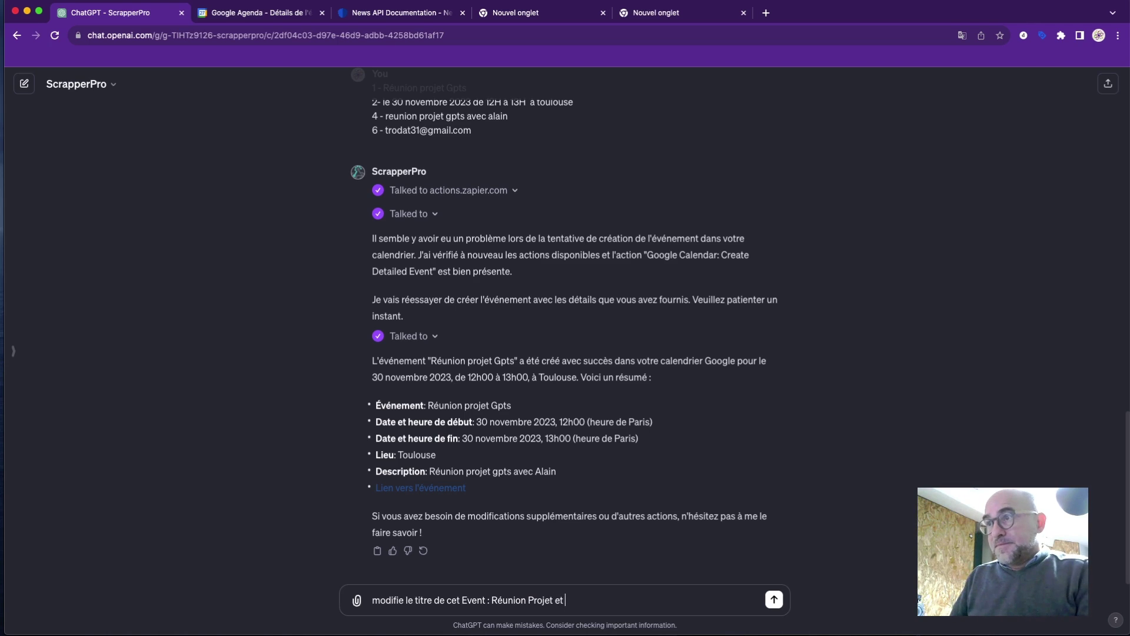
text(j ajoute )
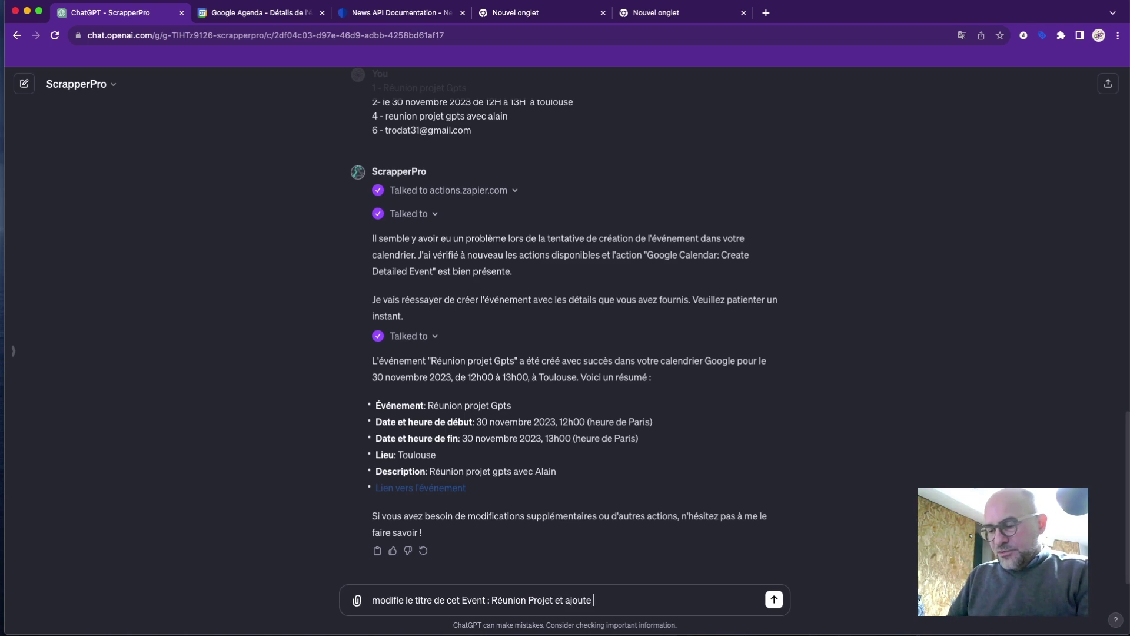
text(y l'invité )
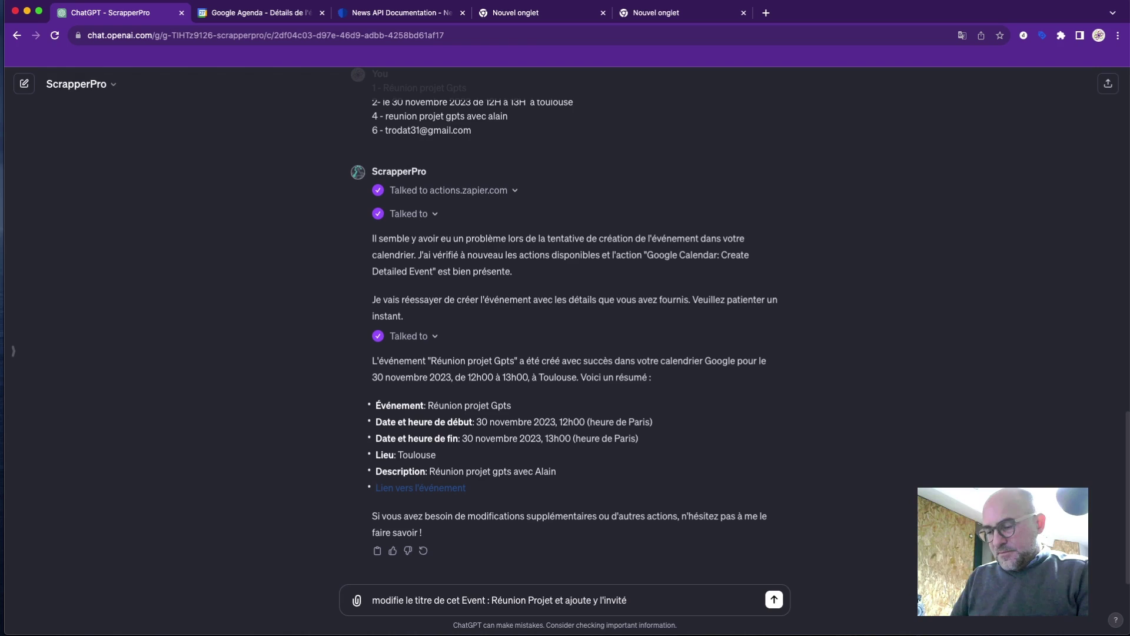
text(cité)
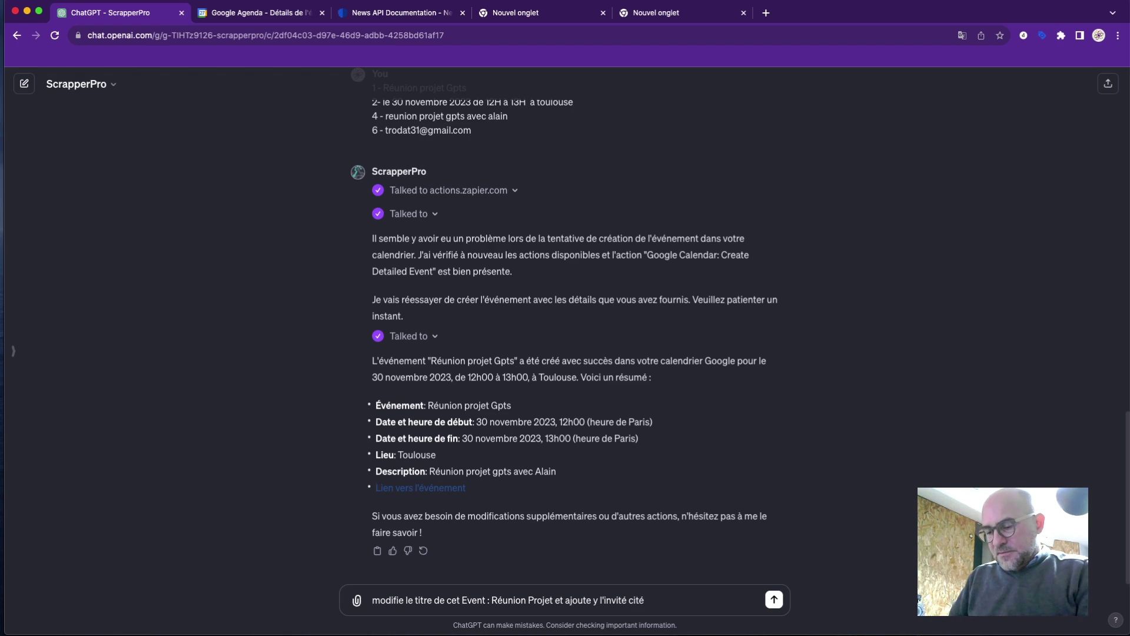
text( préce)
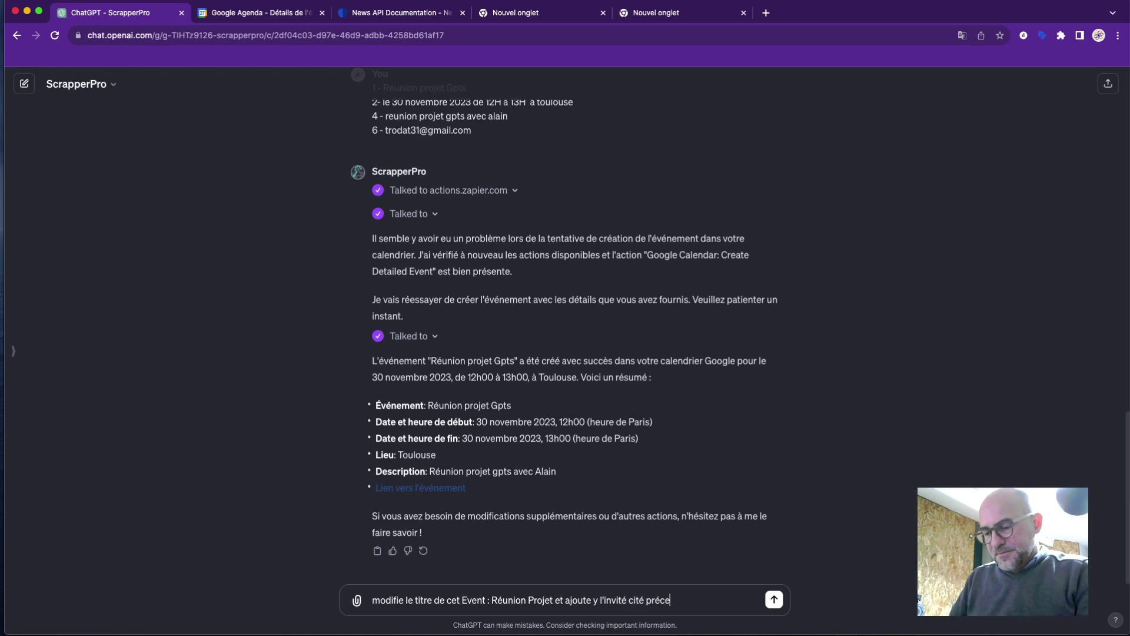
text(demment)
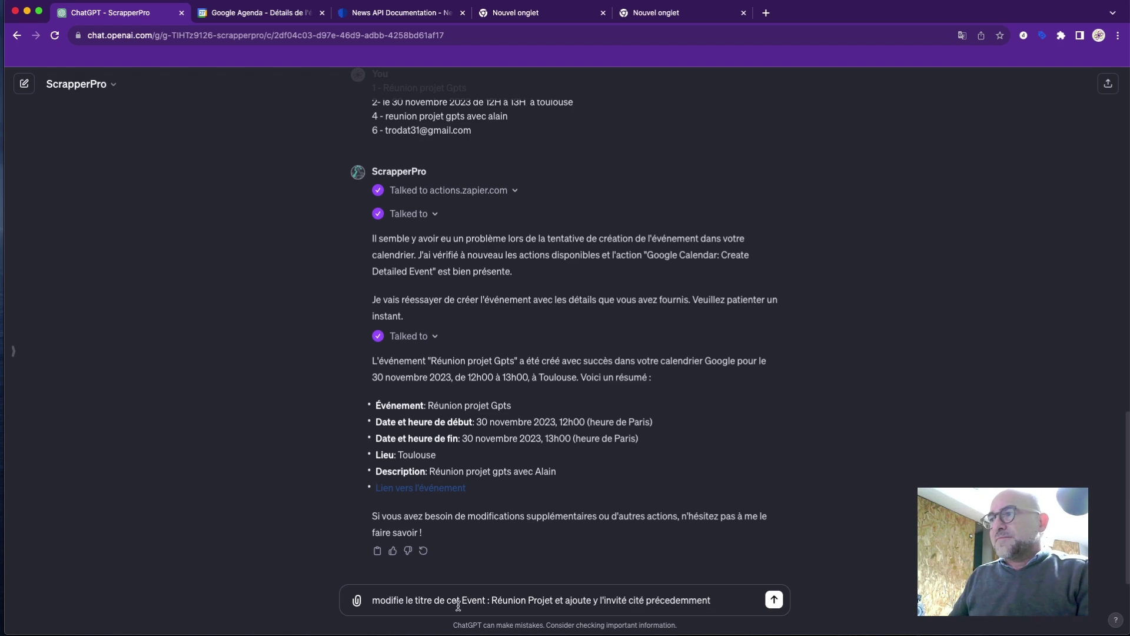
Send the rename-and-invite request, approve Zapier, review the reply, and start an email request to the contact.
click(774, 599)
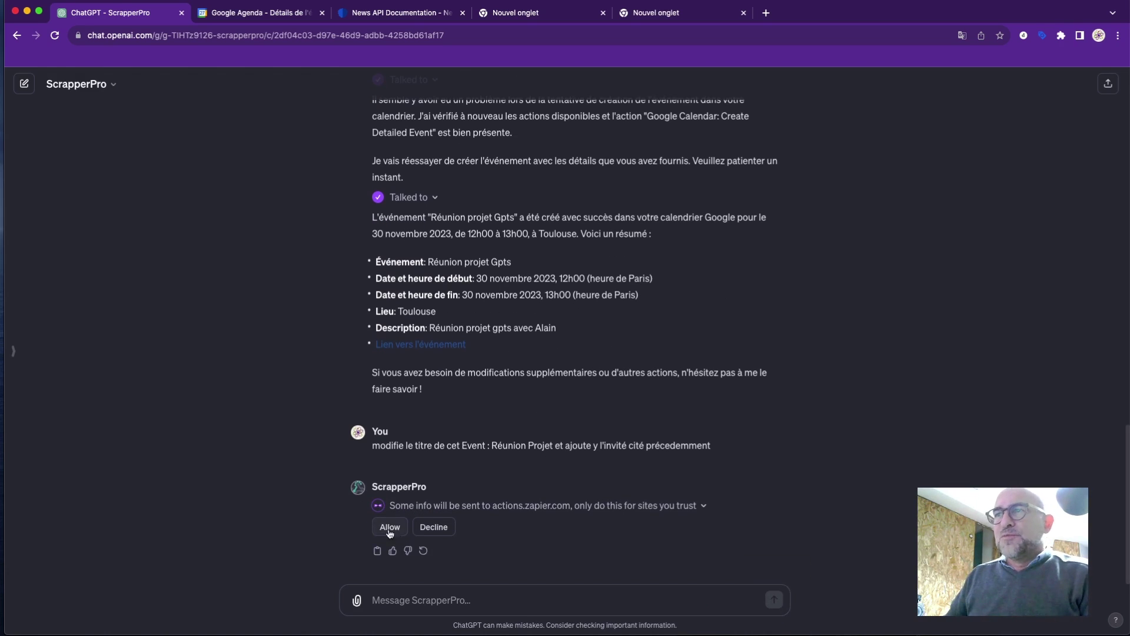
click(389, 528)
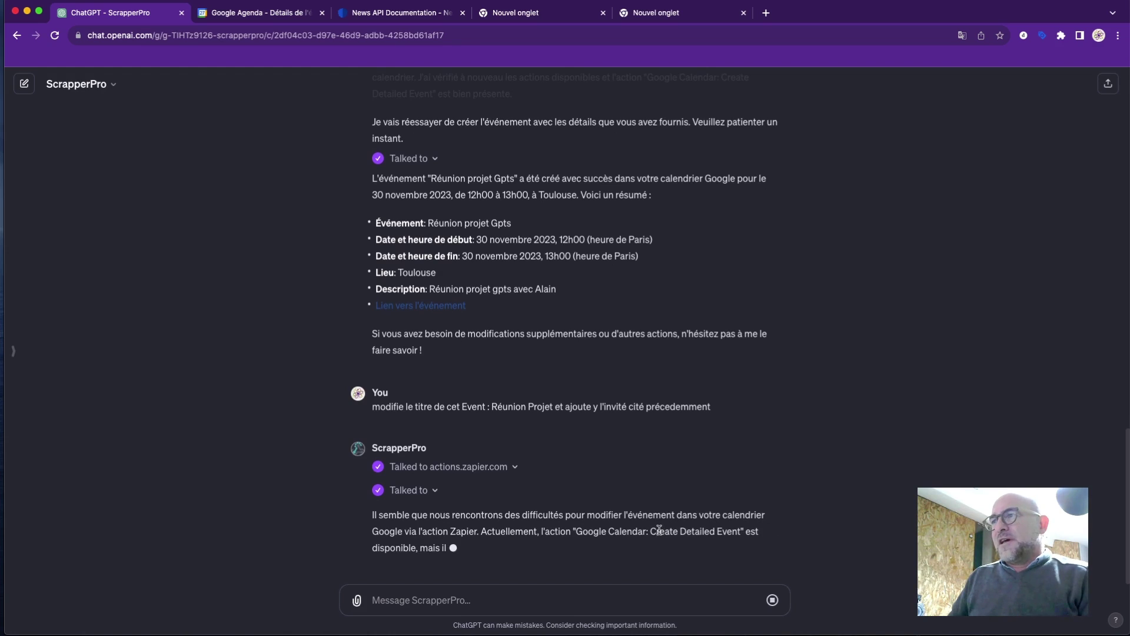
drag(735, 531, 661, 532)
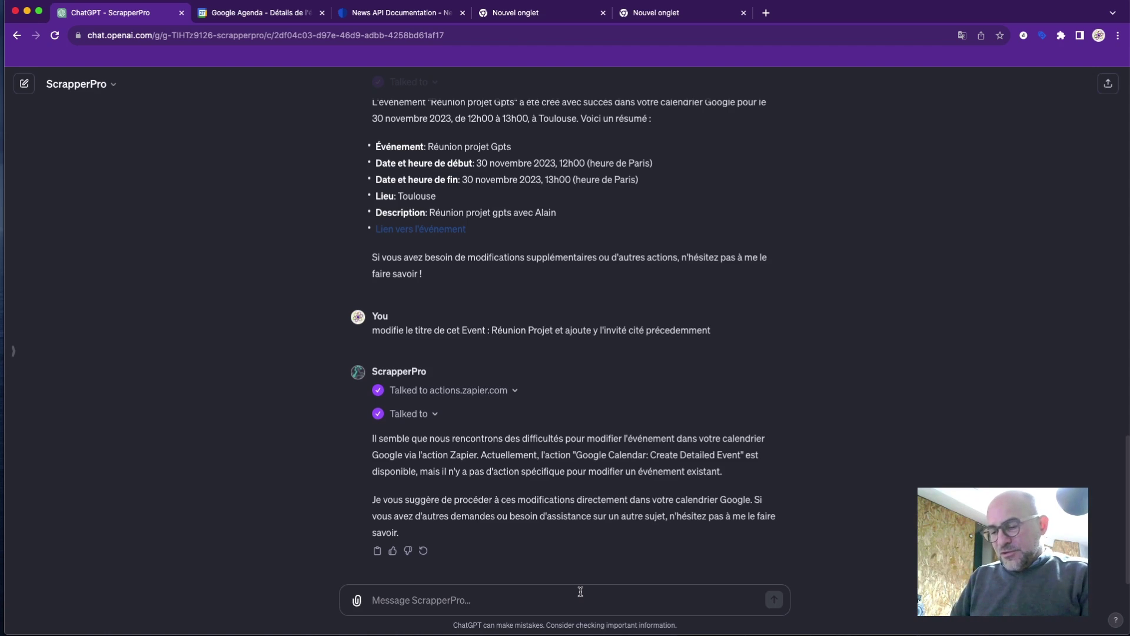
text(Send)
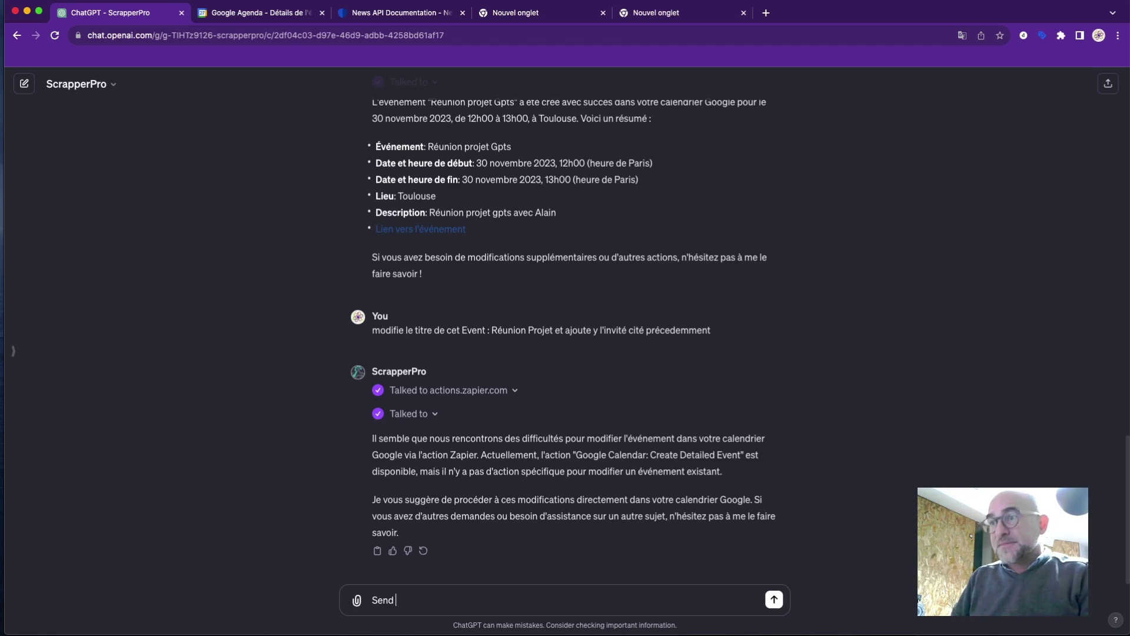
text( e)
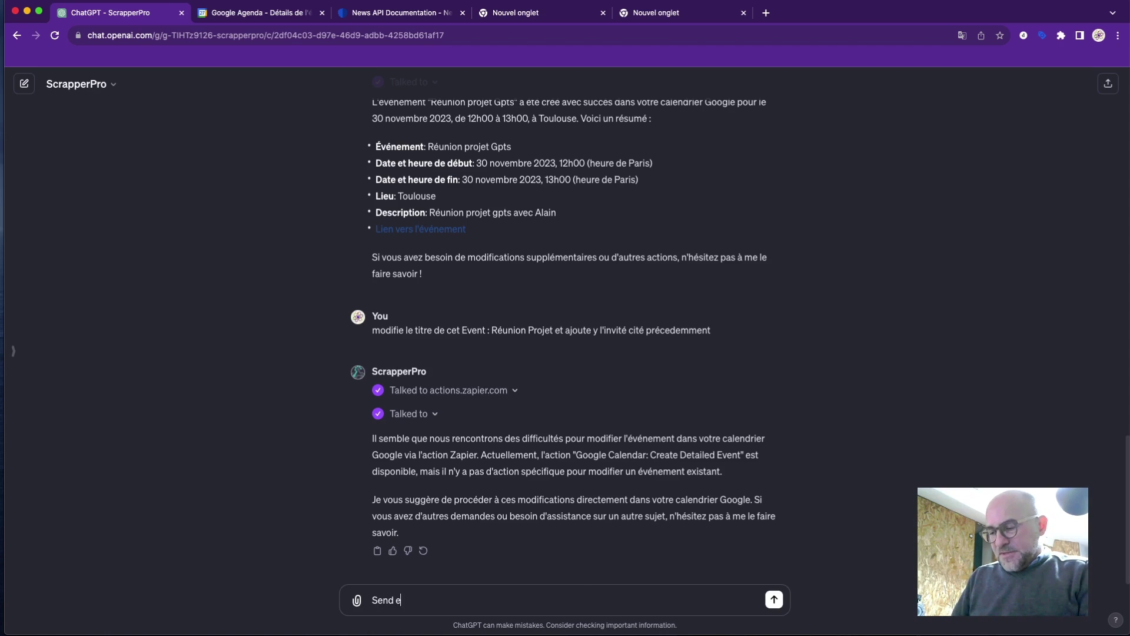
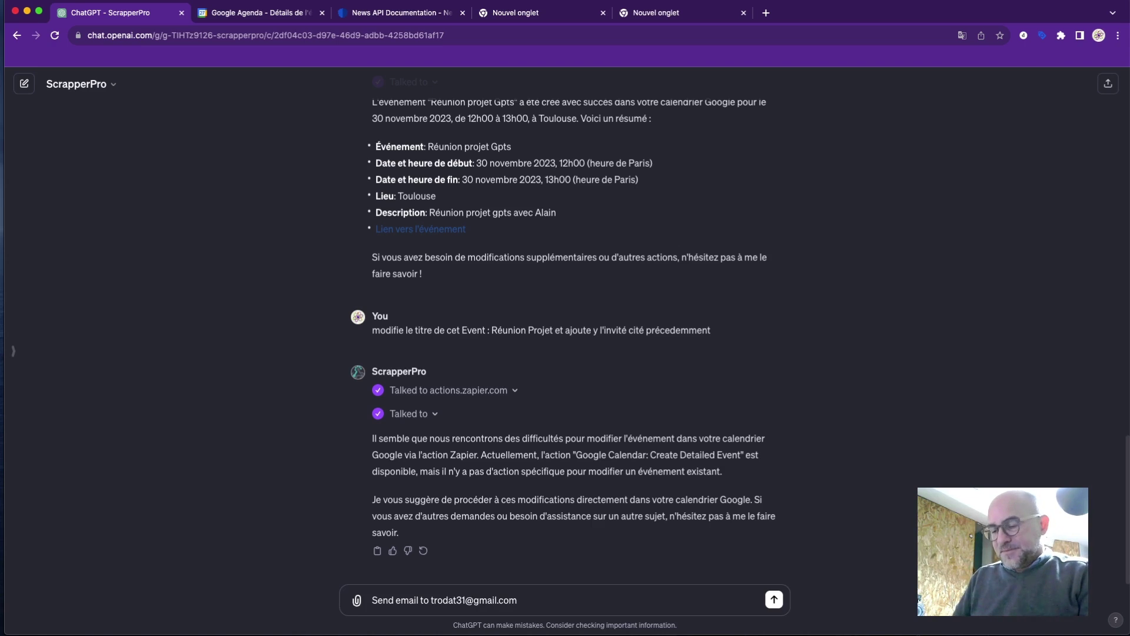
text( et)
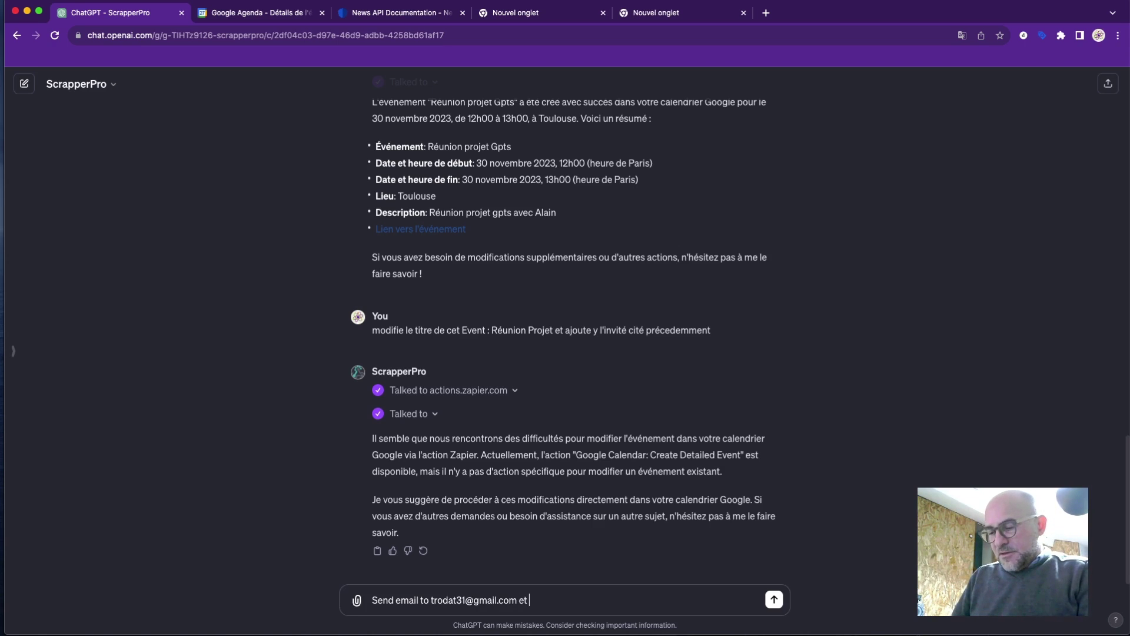
text( en objet)
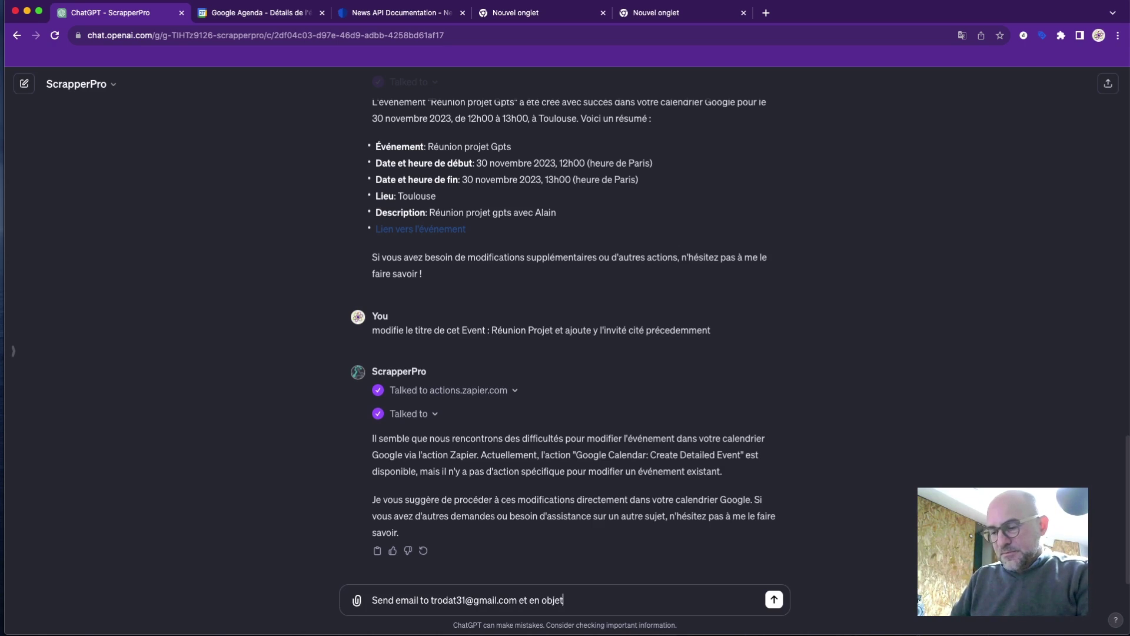
text( donne lui)
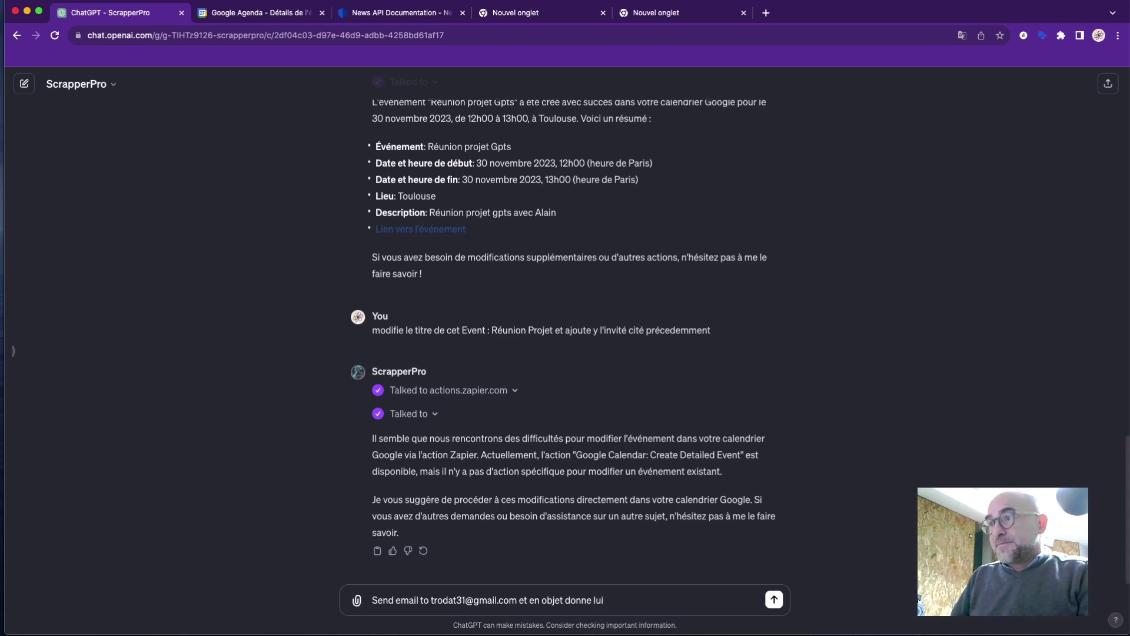
text( ce)
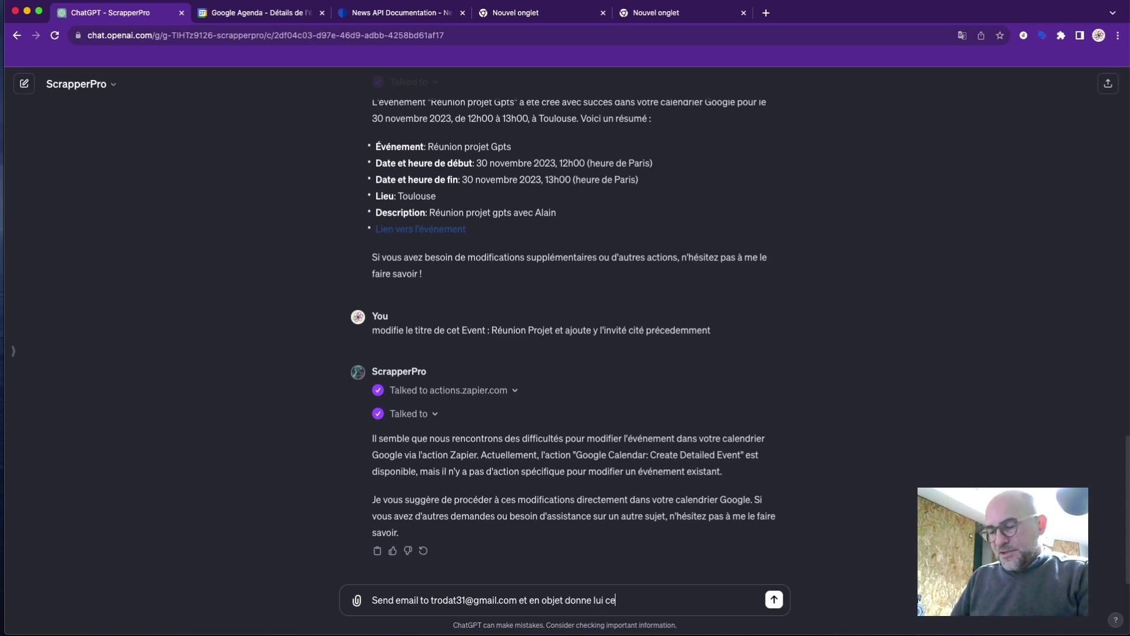
text(ci ")
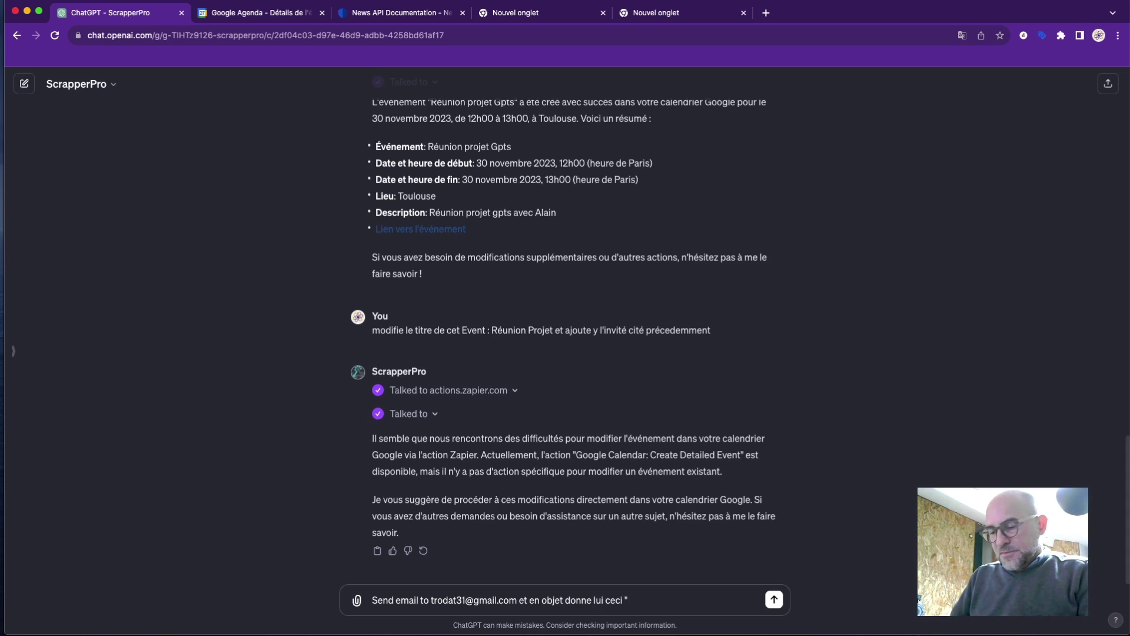
text( Réunion a)
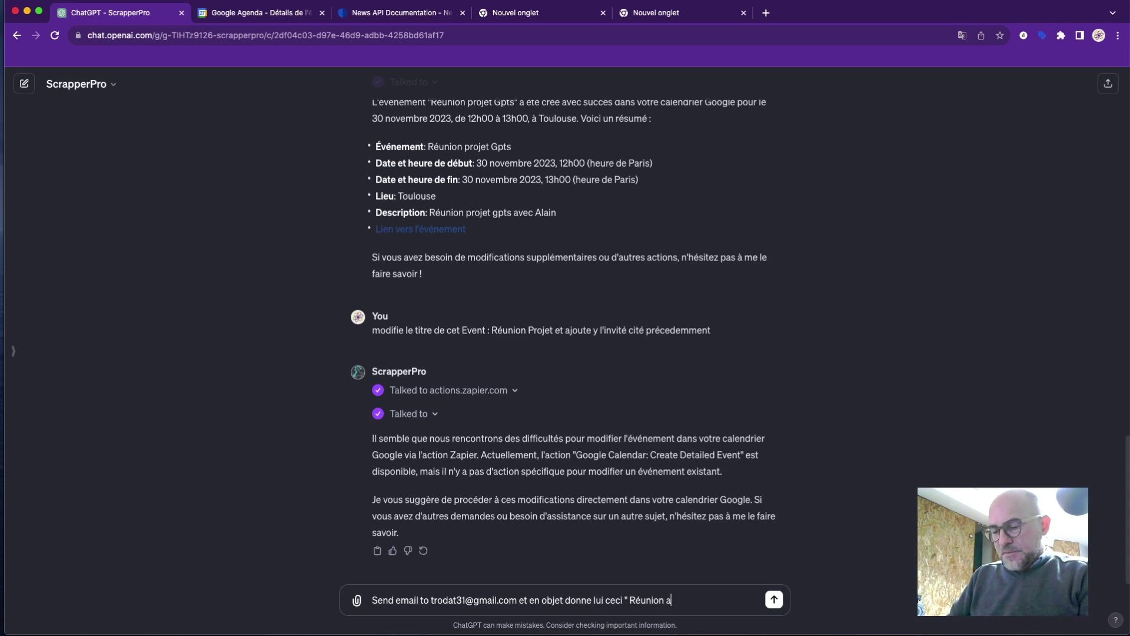
text(vec Jmarc)
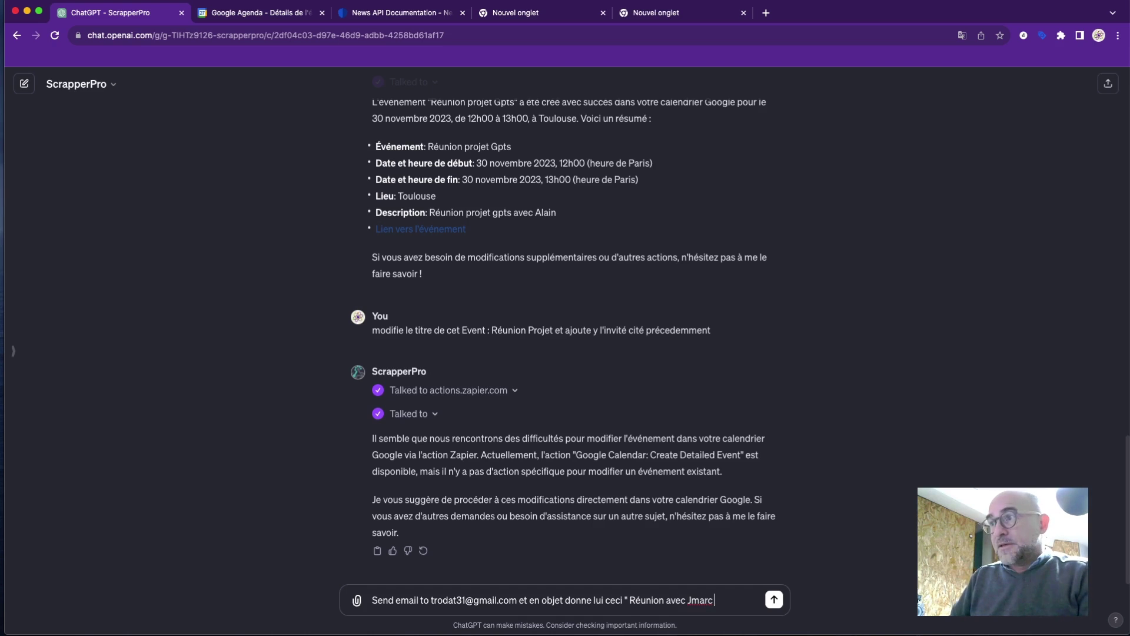
text( ")
Add the mail body 'Bonjour je t'incite à ma réunion' on a new line and send the request.
key(shift+Return)
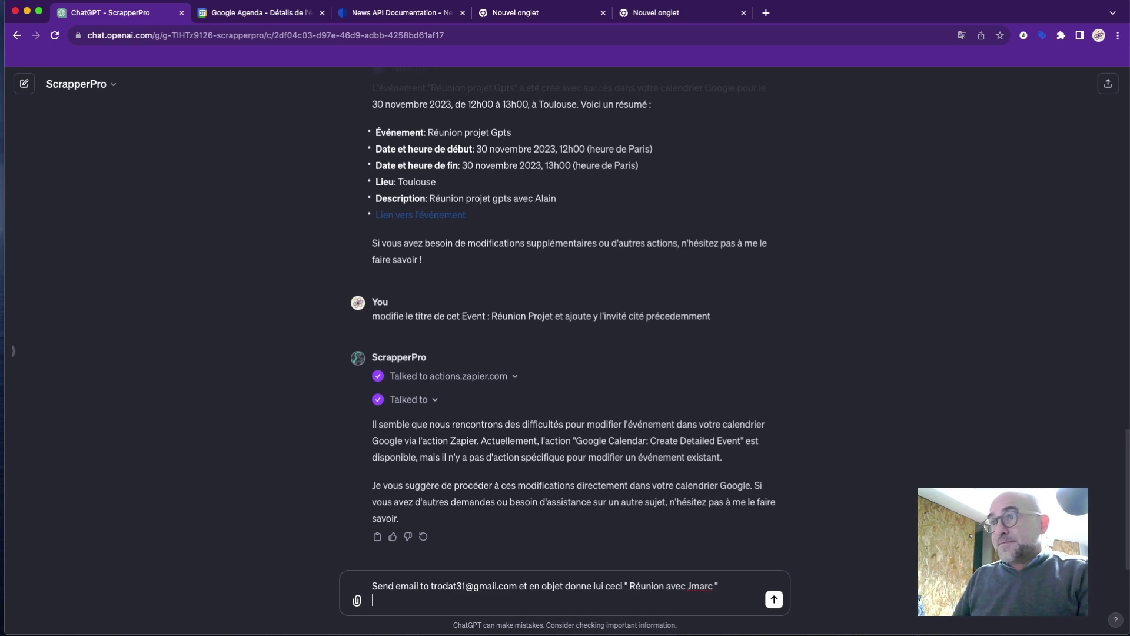
text(descr)
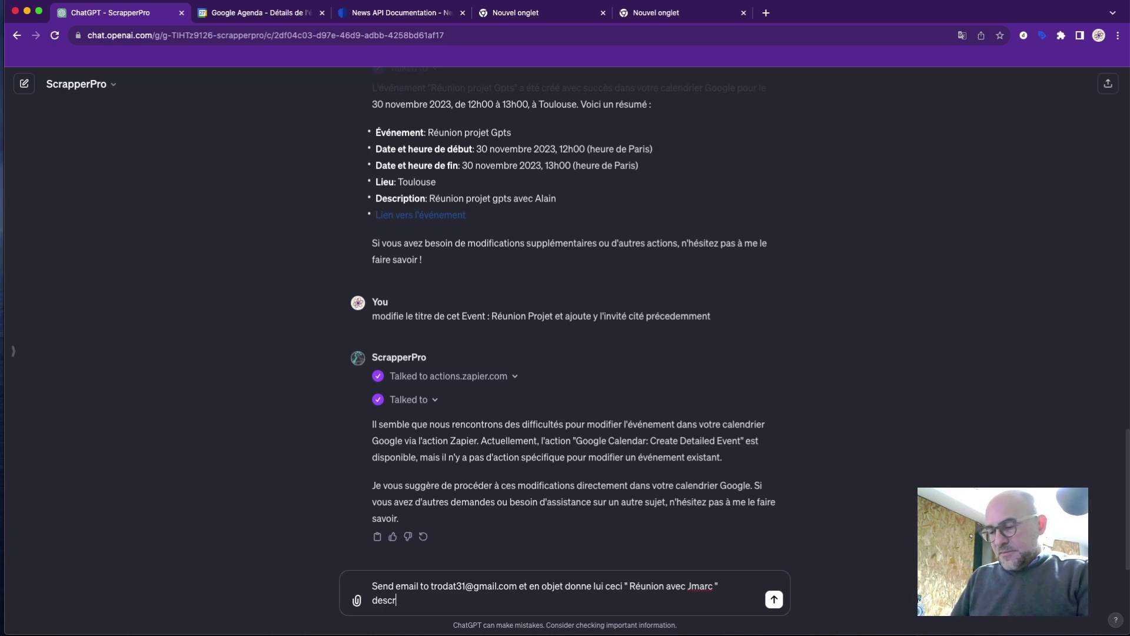
text(iption du mail :)
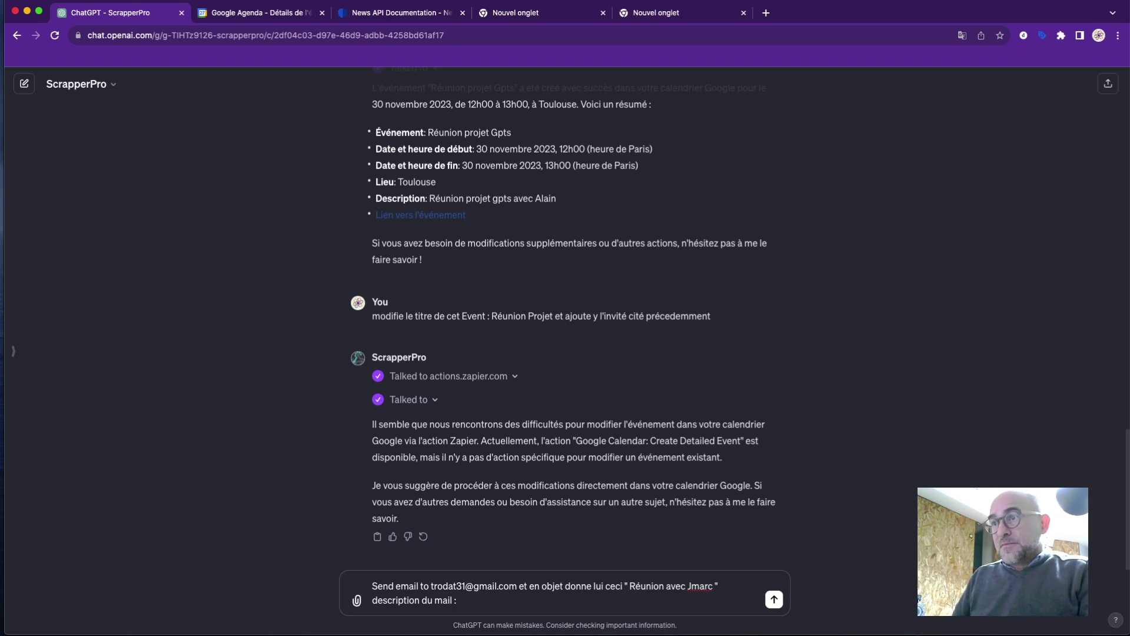
key(BackSpace)
text( " Bjour)
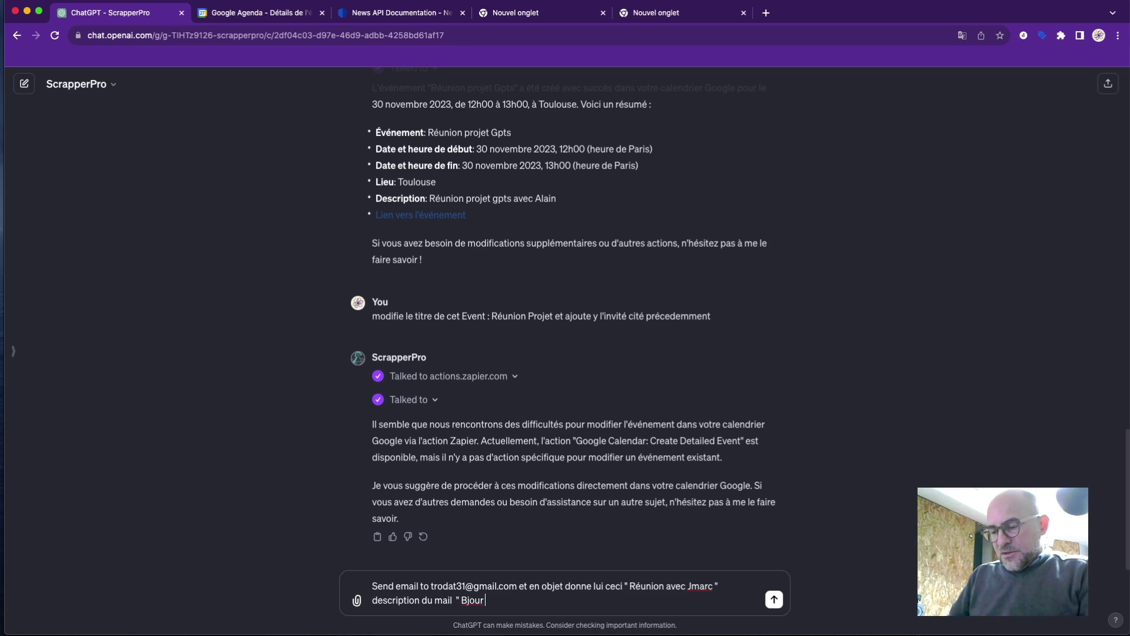
text( je t'incit)
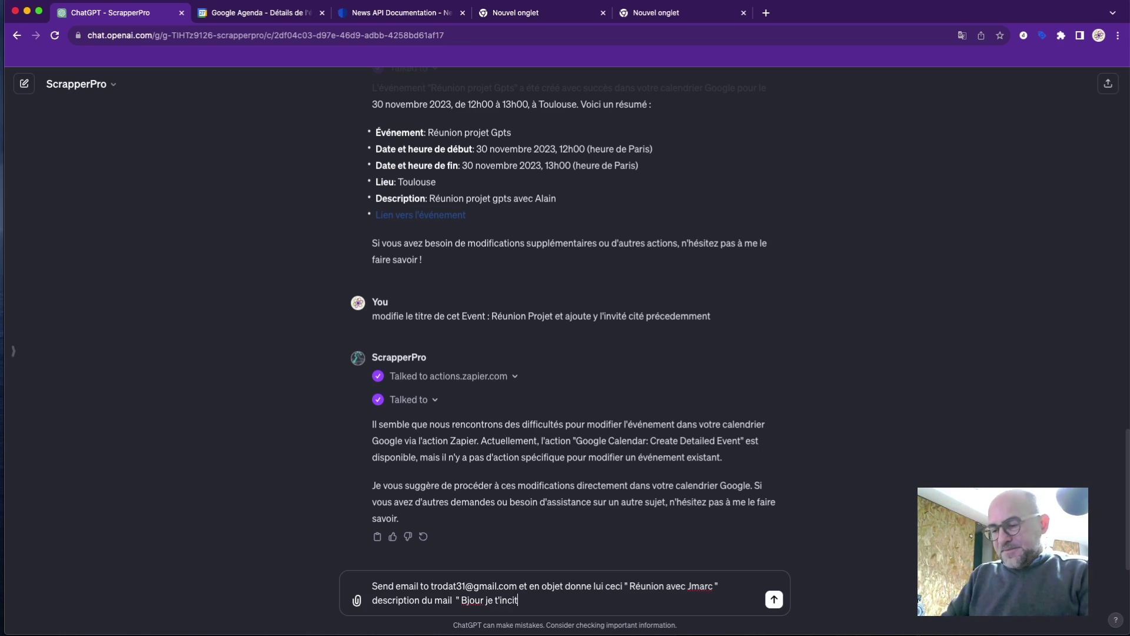
text(e à mon)
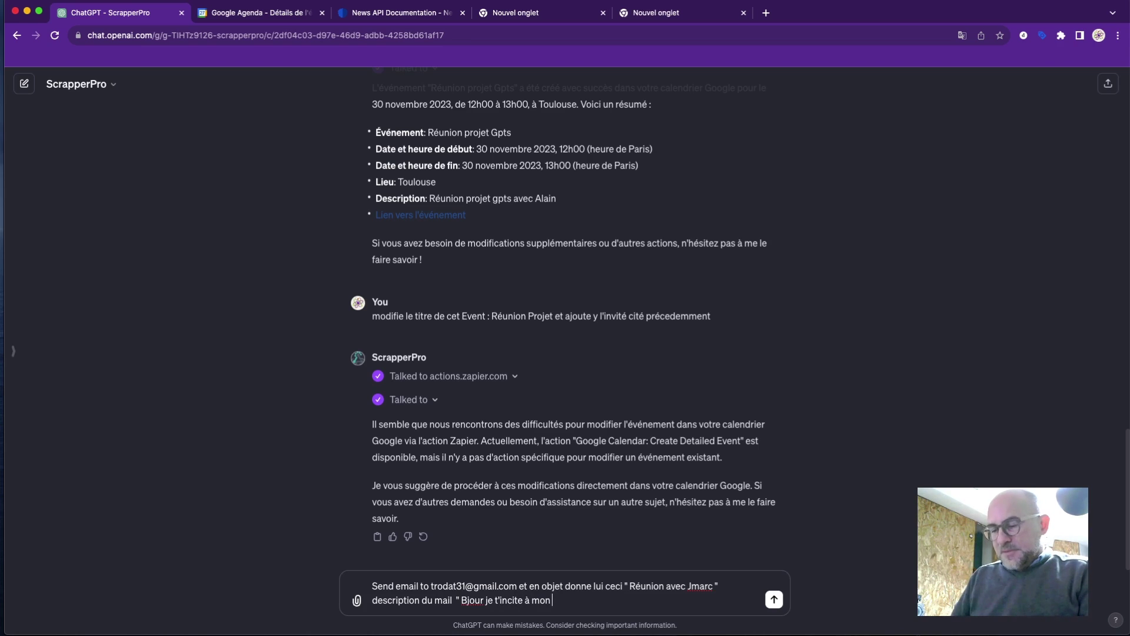
key(BackSpace)
key(BackSpace)
text(a)
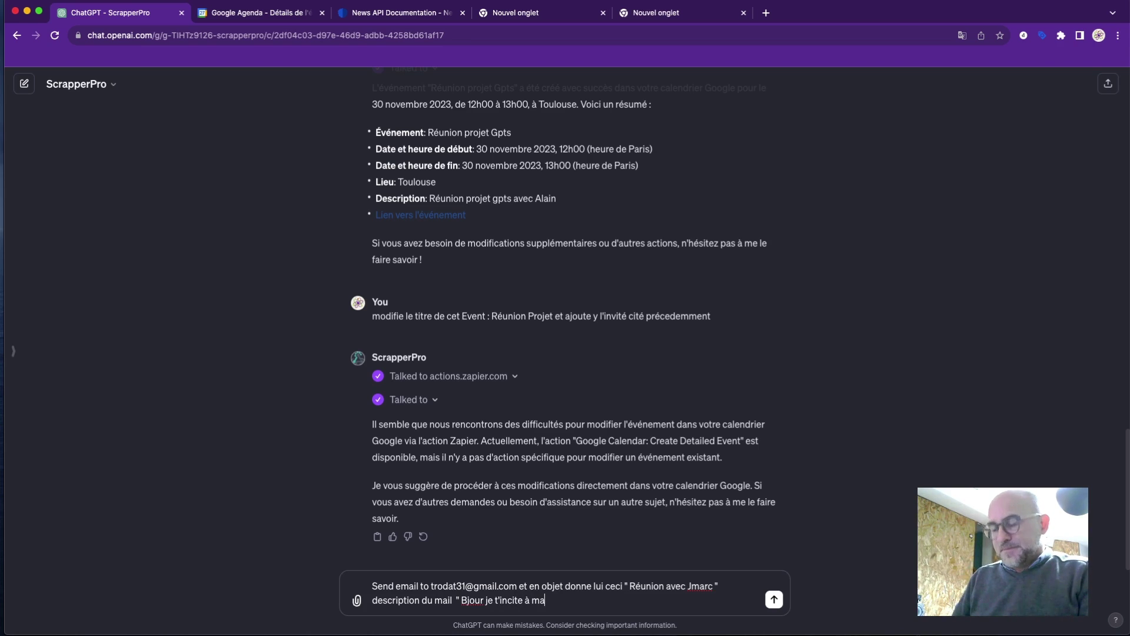
text( réunion)
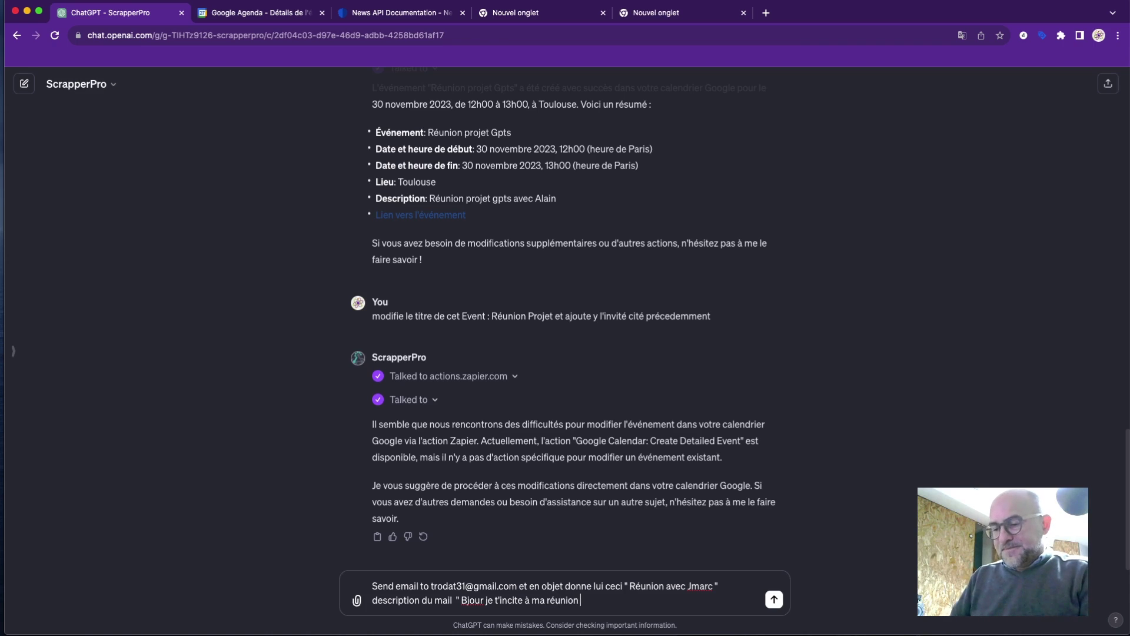
text( ")
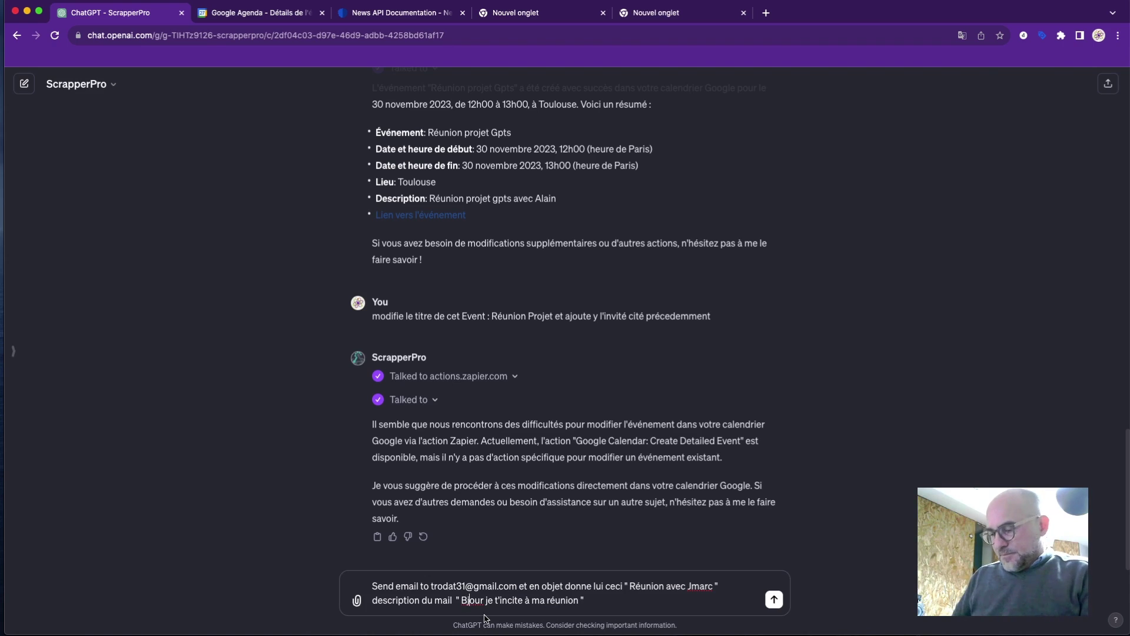
text(on)
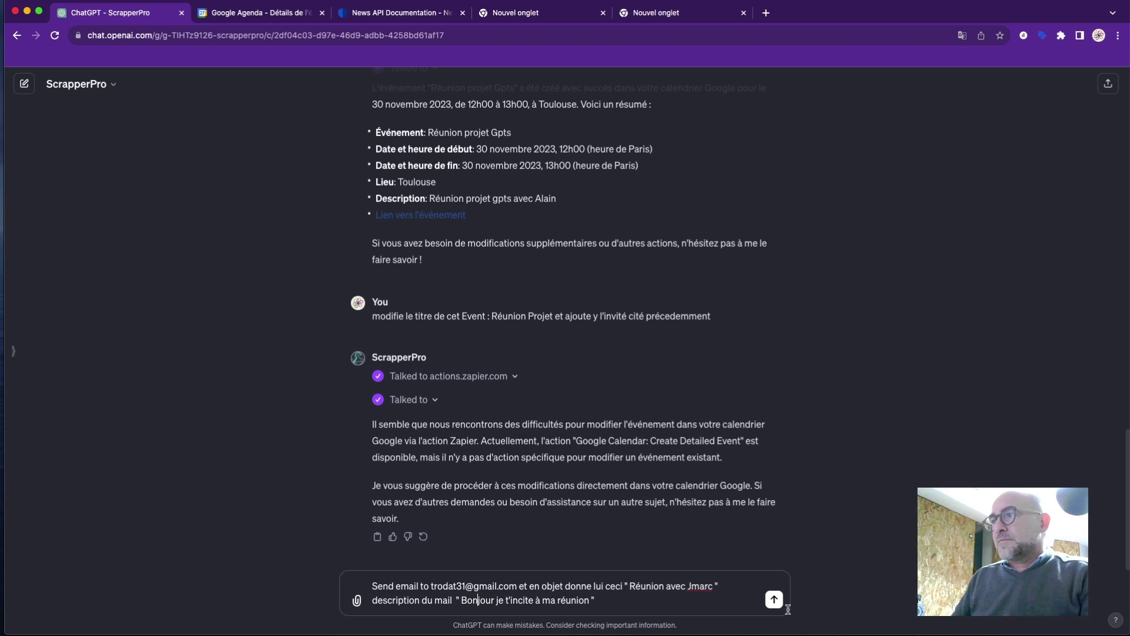
click(774, 600)
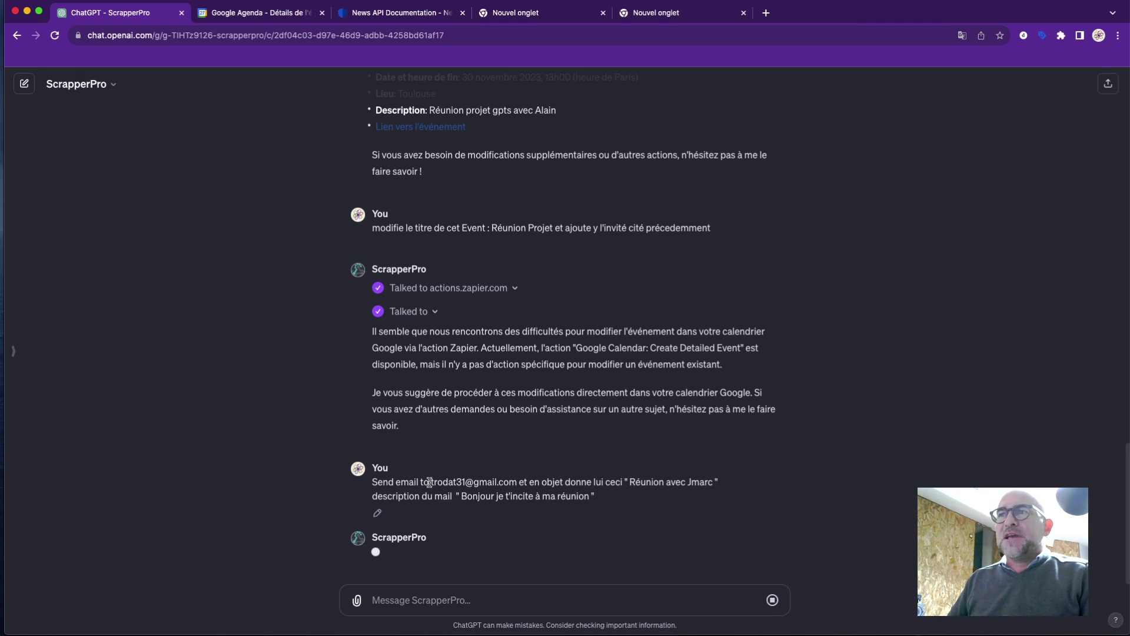
Approve the email-sending action, then open the received meeting invitation in Gmail.
drag(429, 482, 515, 482)
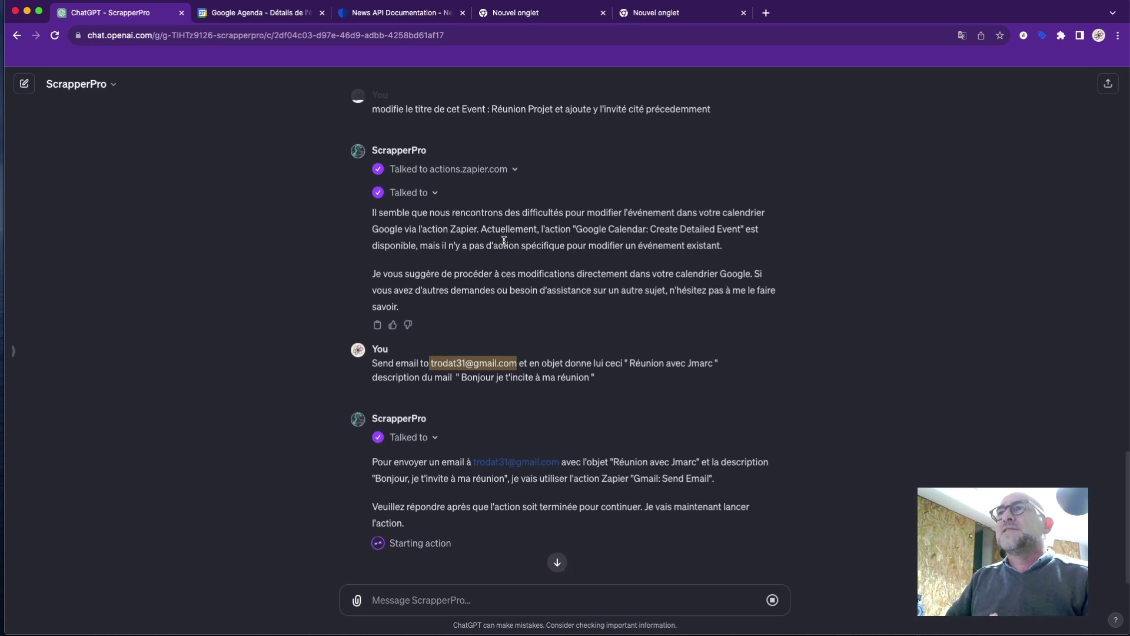
scroll(505, 242, up, 2)
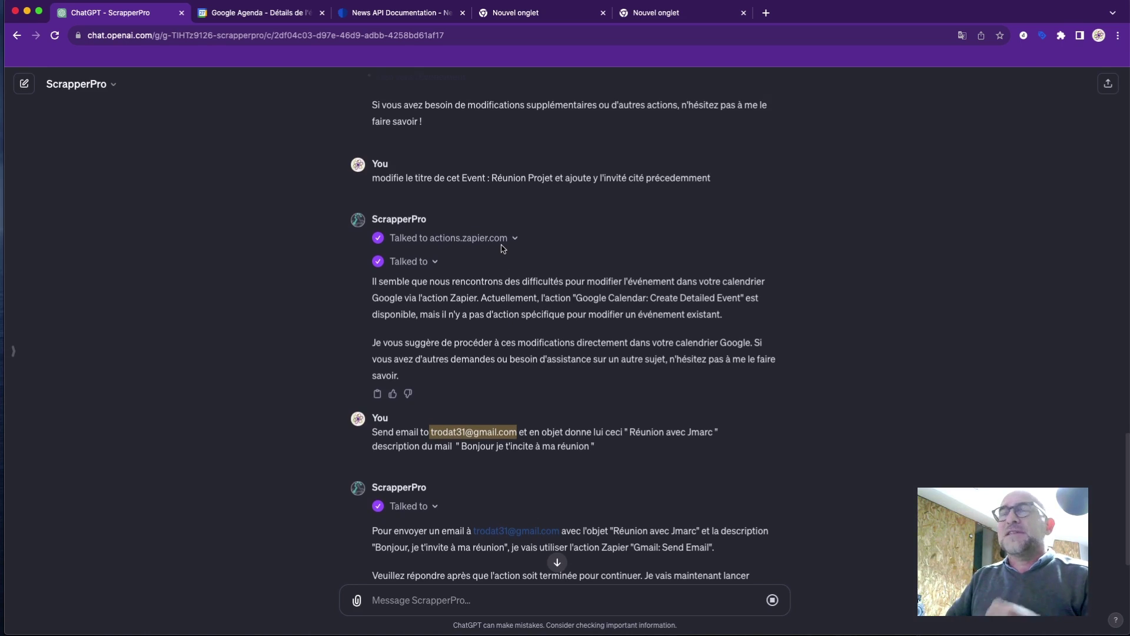
scroll(503, 246, down, 2)
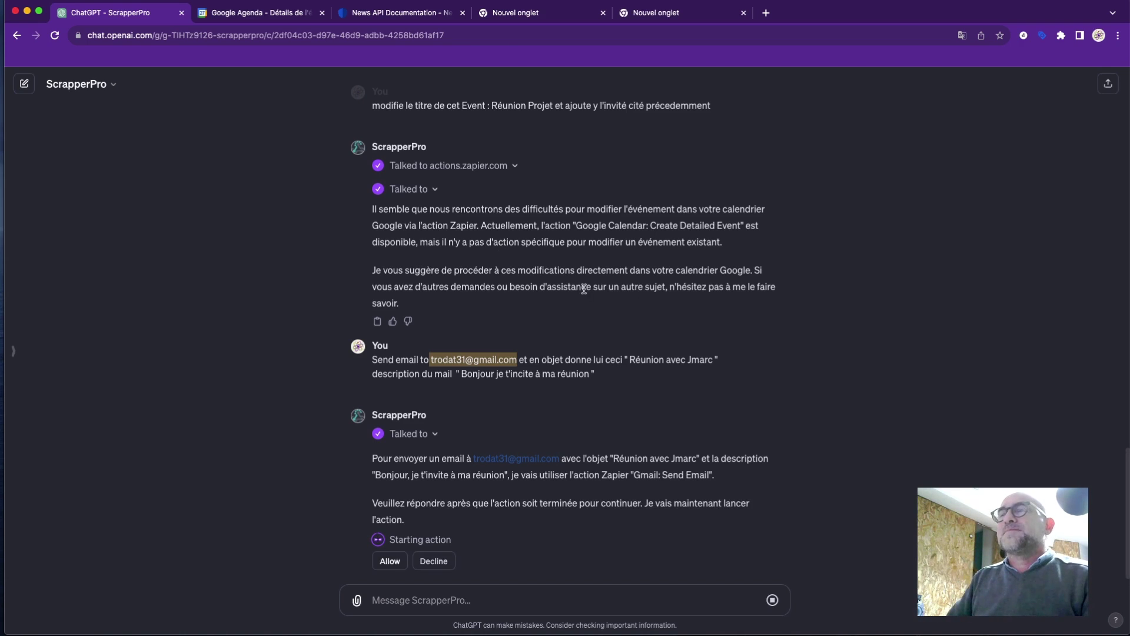
click(389, 527)
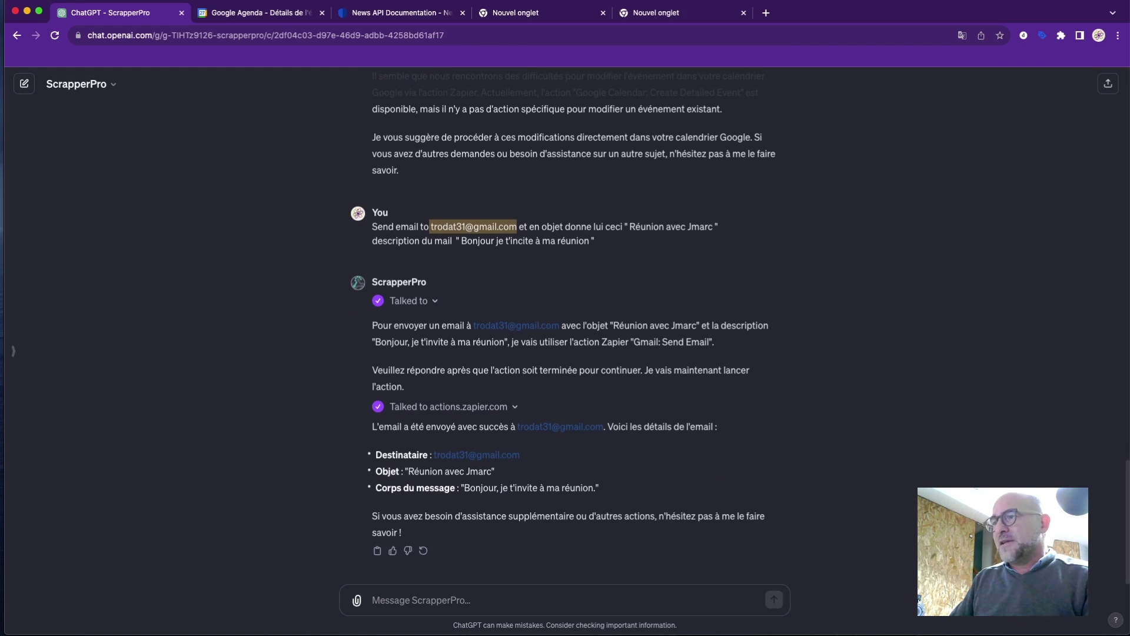
key(super+grave)
click(311, 178)
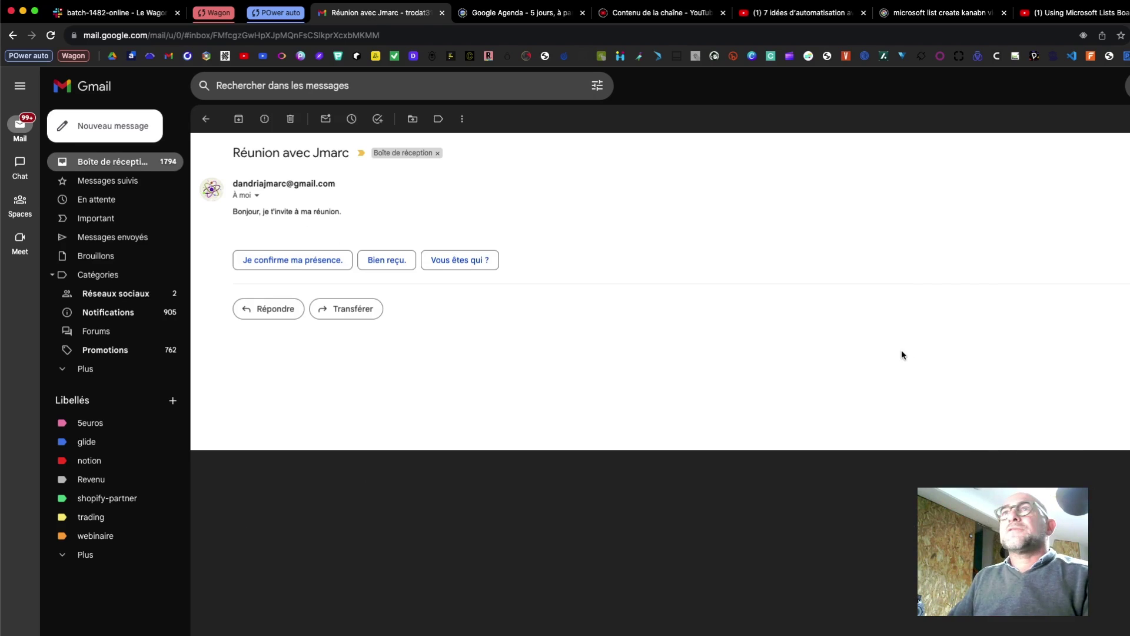
Minimize Gmail to return to the ScrapperPro chat showing the sent meeting email confirmation.
click(23, 11)
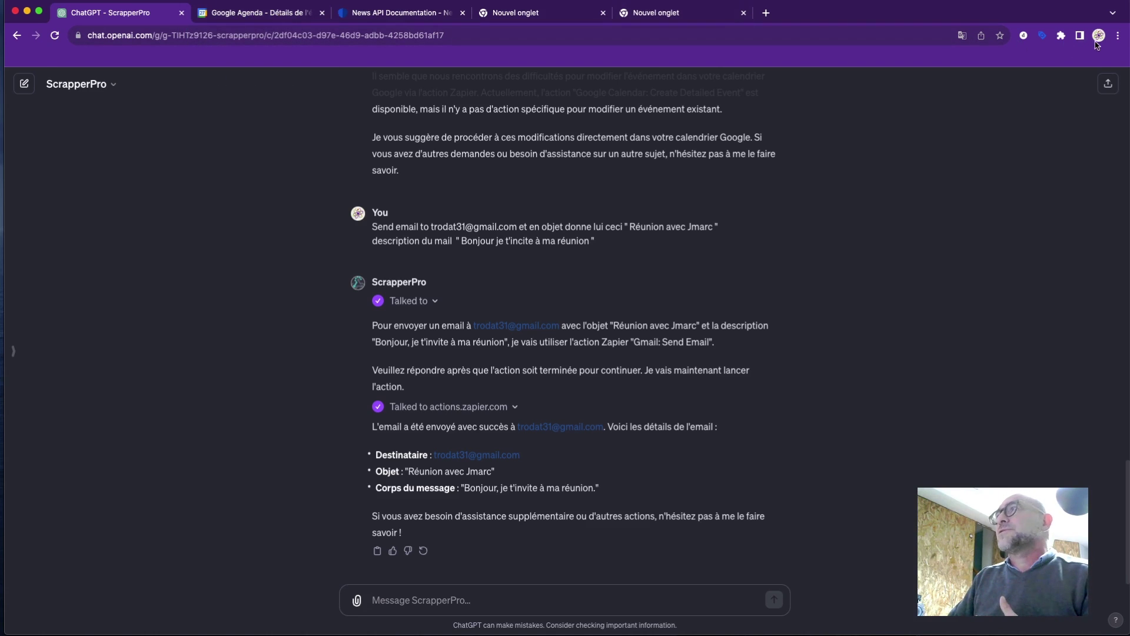
Close the News API Documentation tab and open My Drive in a new tab via Google apps.
click(463, 12)
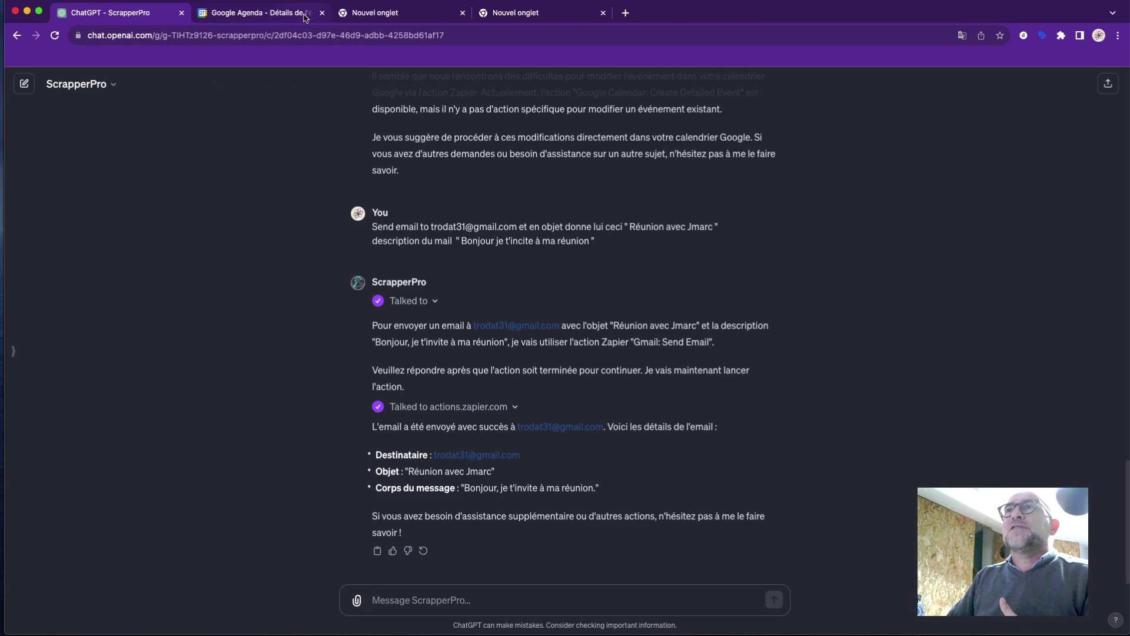
click(277, 12)
click(1077, 94)
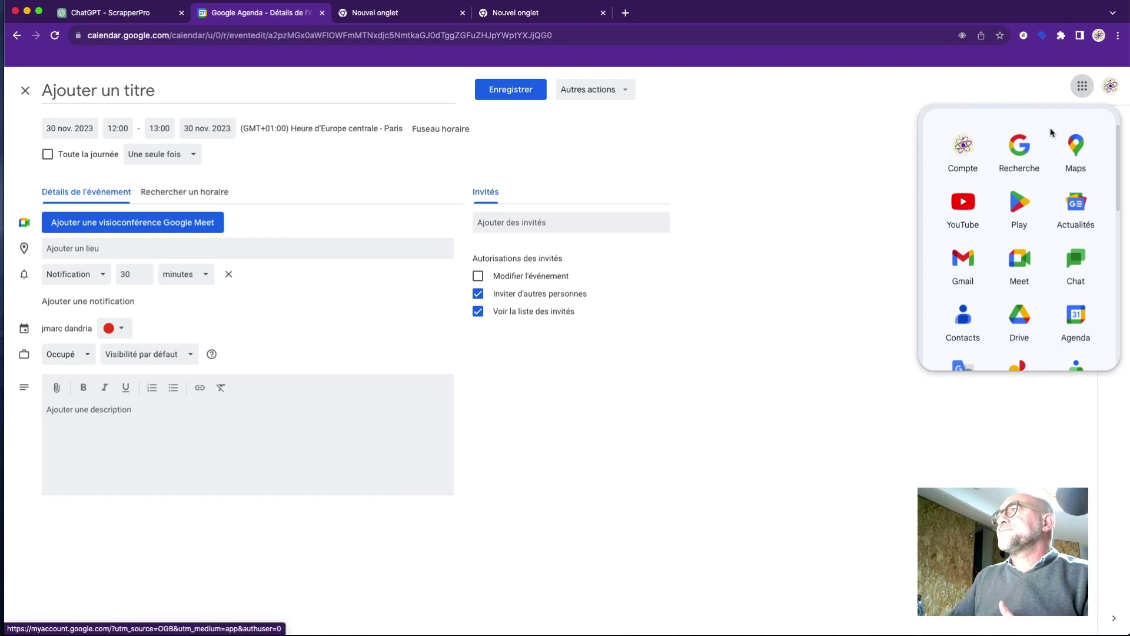
click(1019, 318)
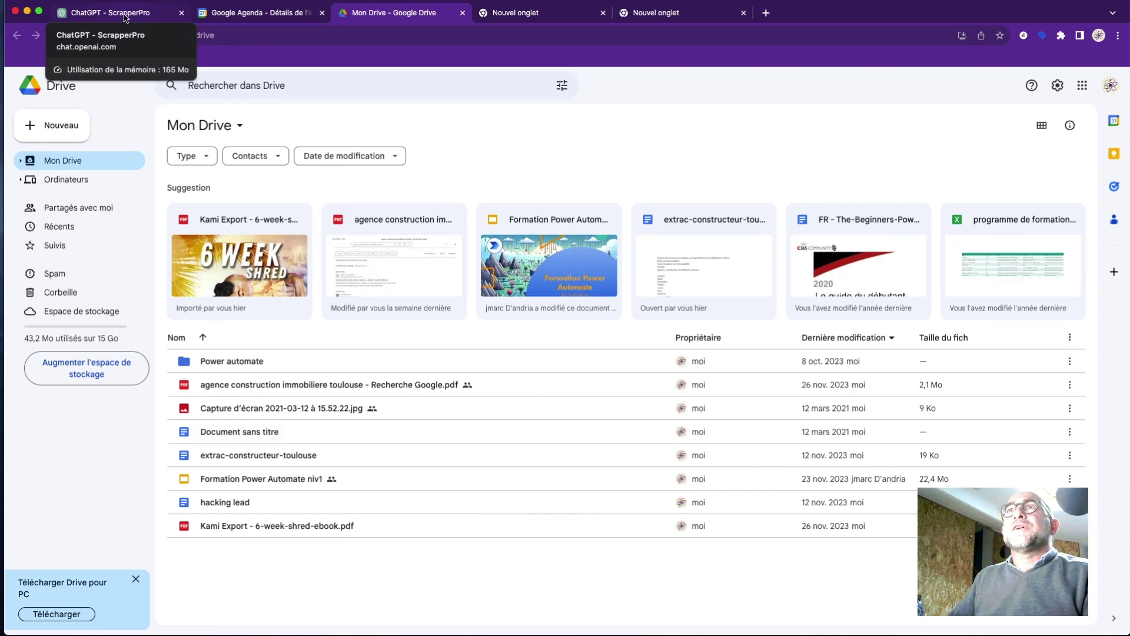
click(126, 18)
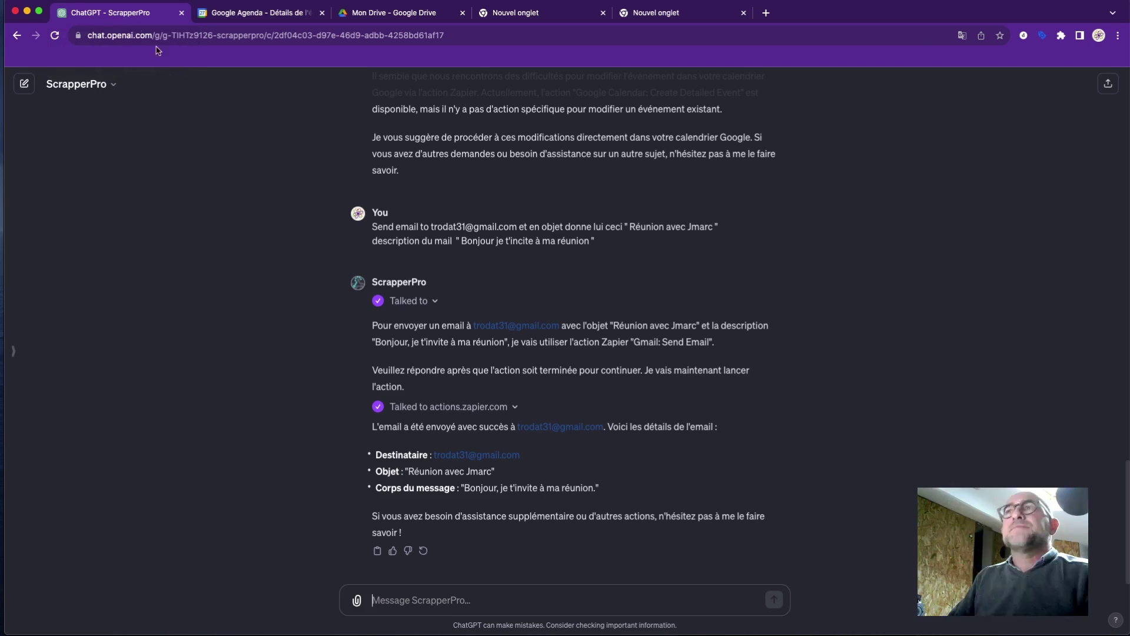
Send ScrapperPro 'search in my drive : le fichier constructeur toulouse'.
click(524, 600)
text(s)
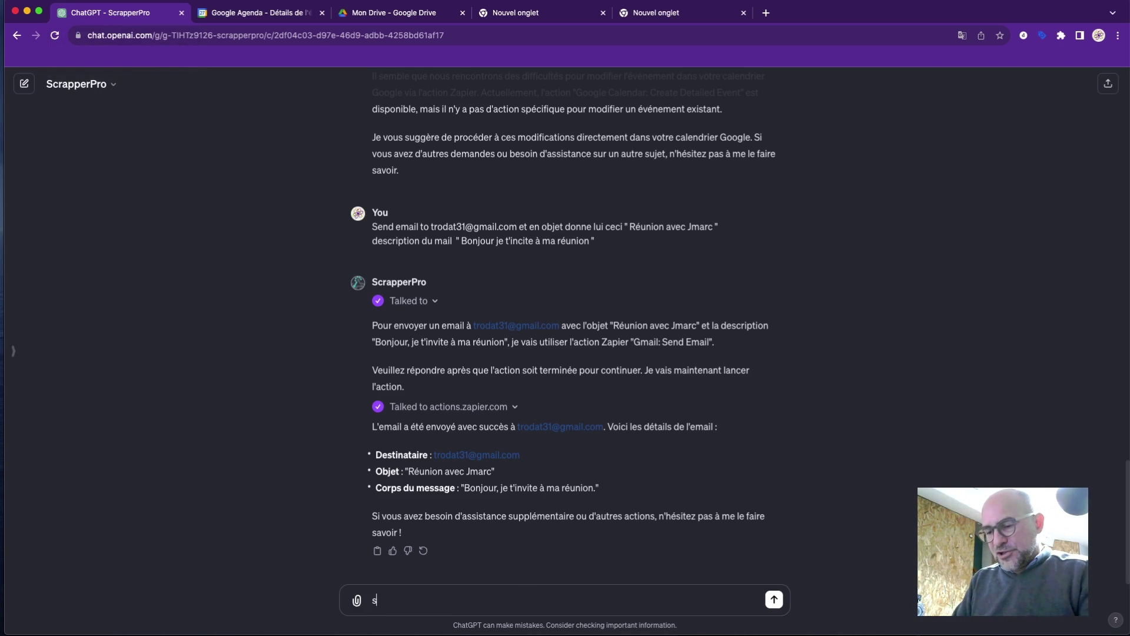
text(earch i)
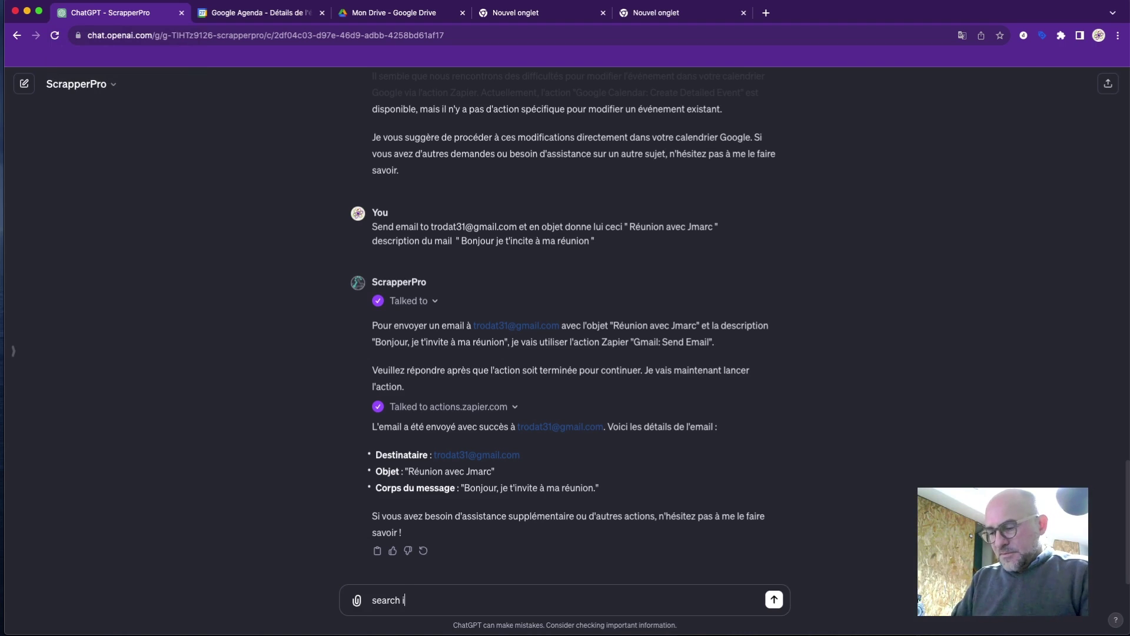
text(n my drivr)
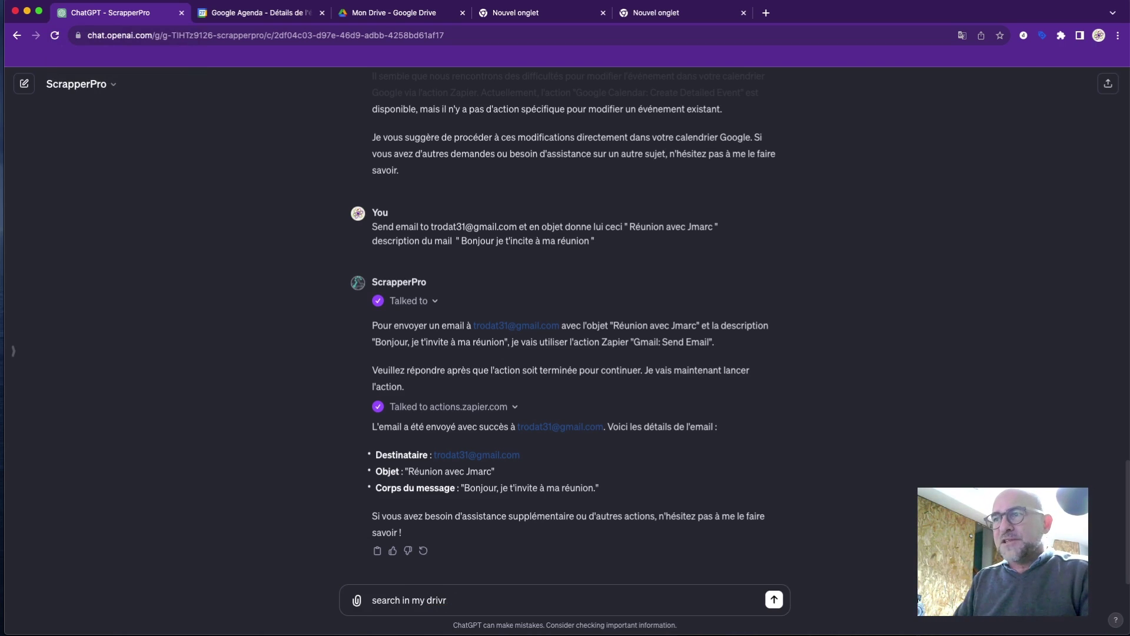
text(ee)
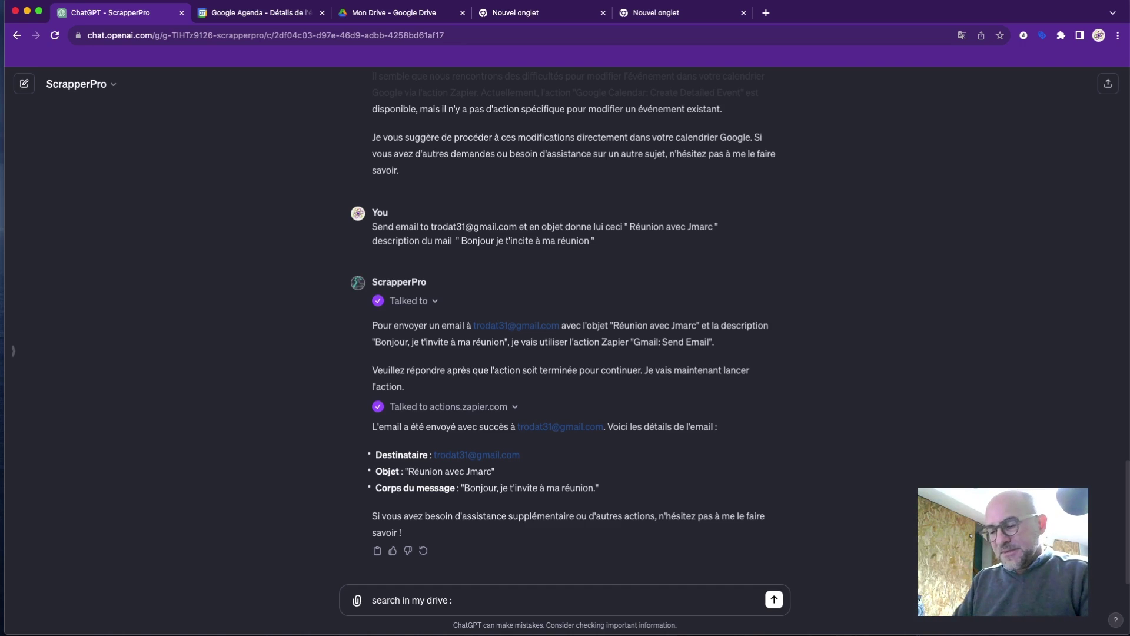
text( : le)
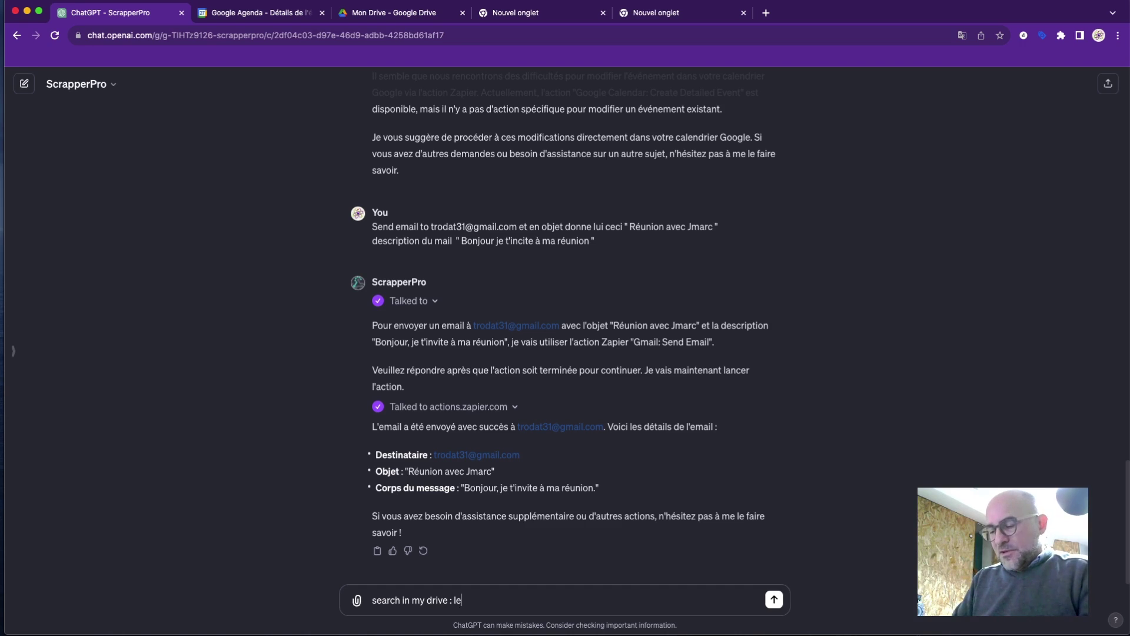
text( fichier co)
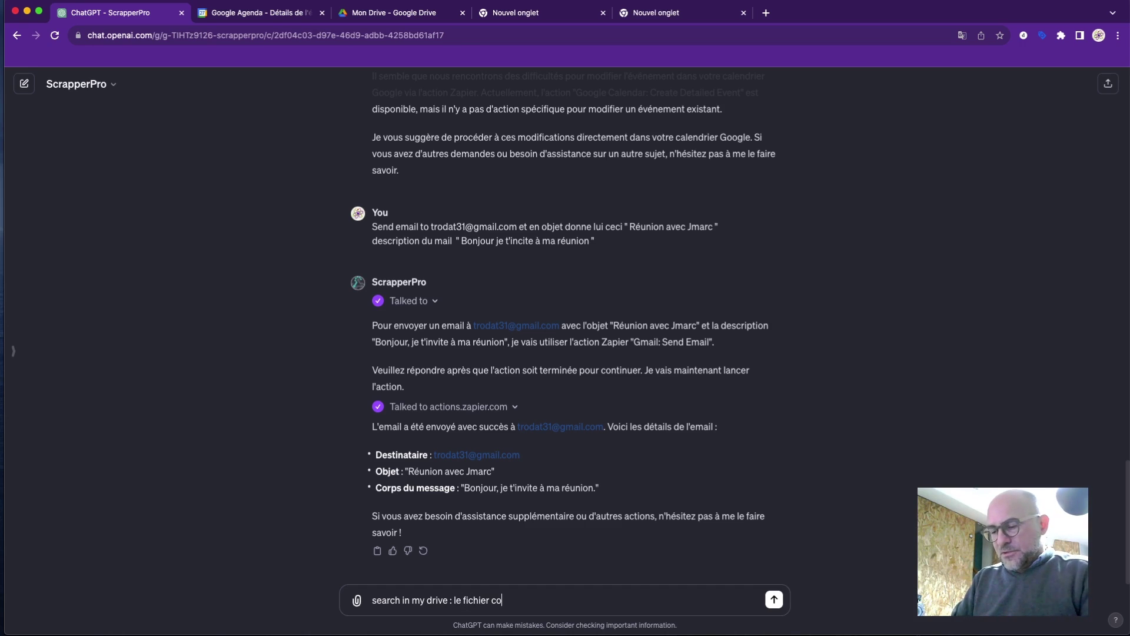
text(nstructeur )
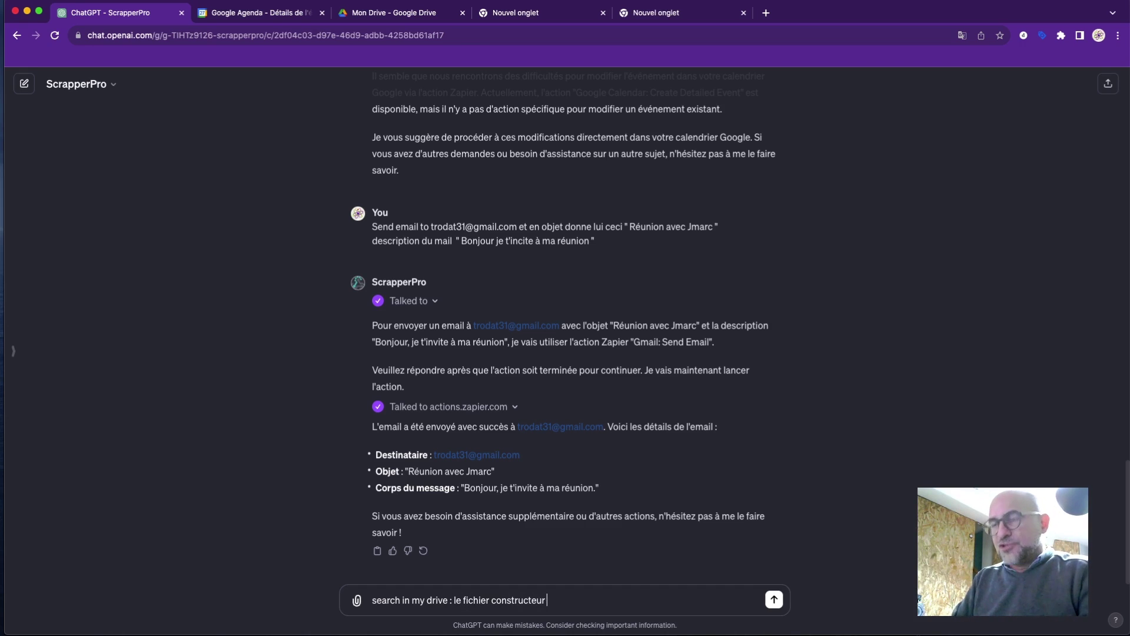
text(toulouse)
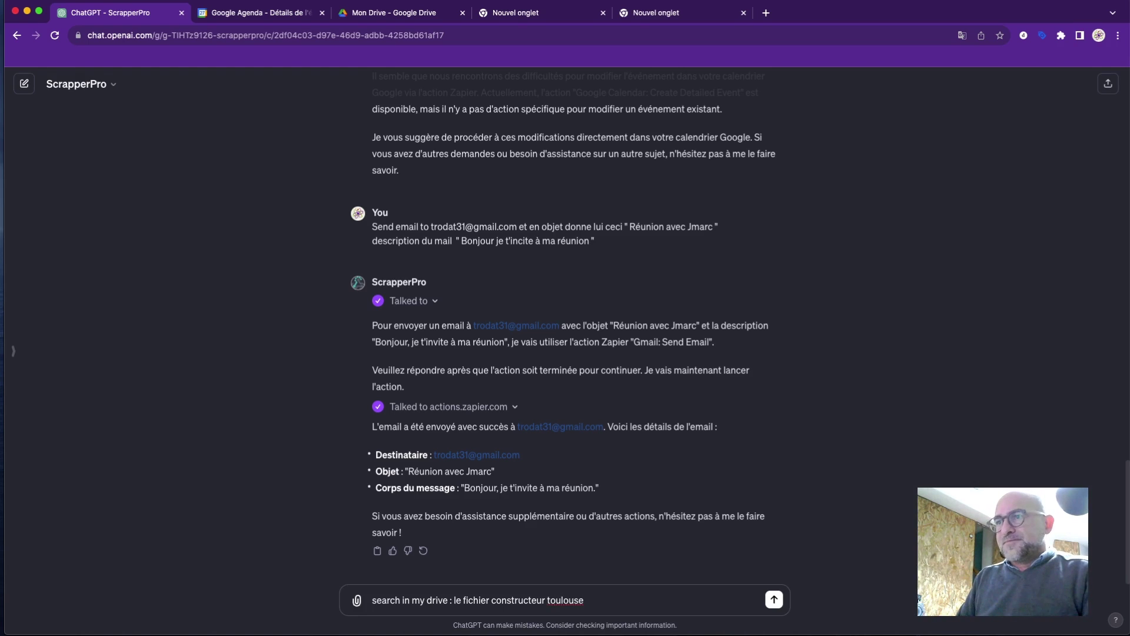
key(Return)
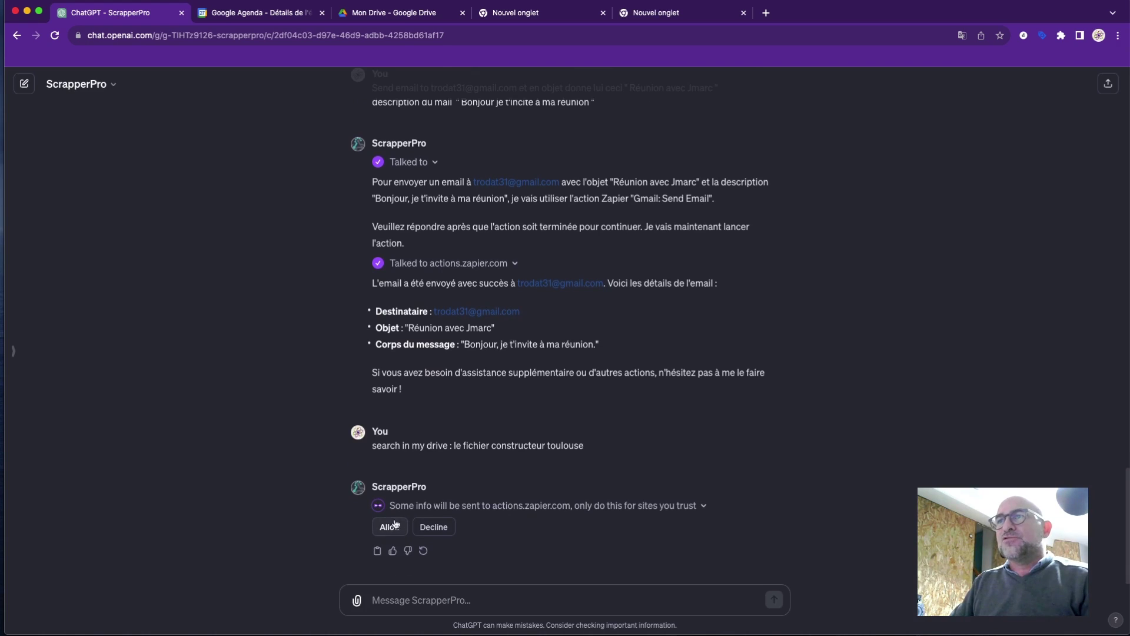
Allow actions.zapier.com and open the found extrac-constructeur-toulouse file link in a new tab.
click(390, 527)
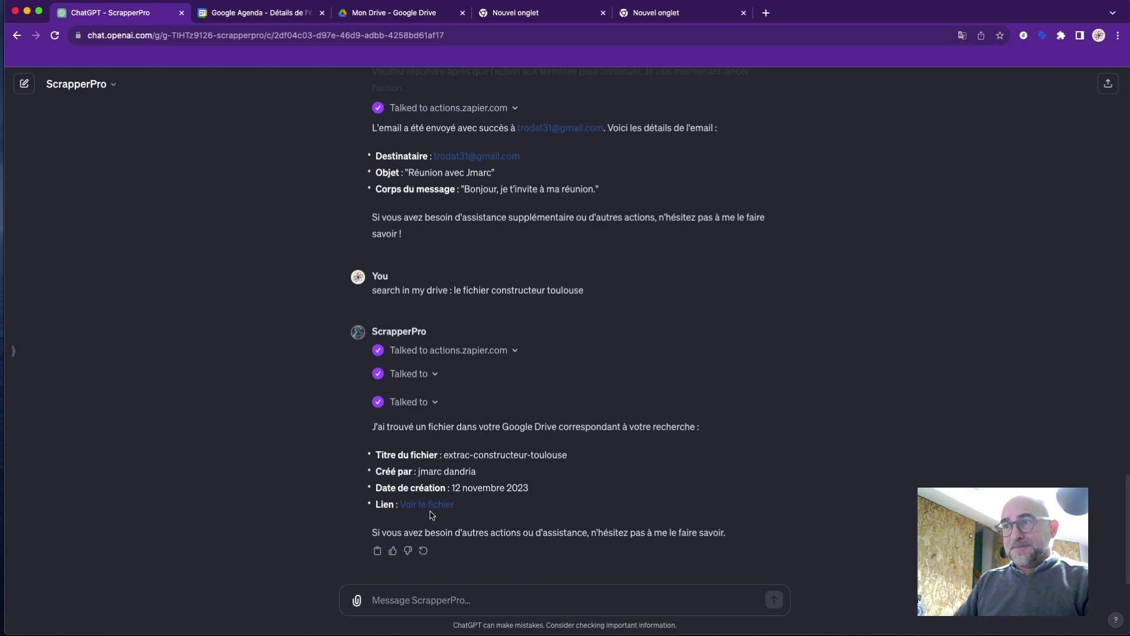
right_click(433, 510)
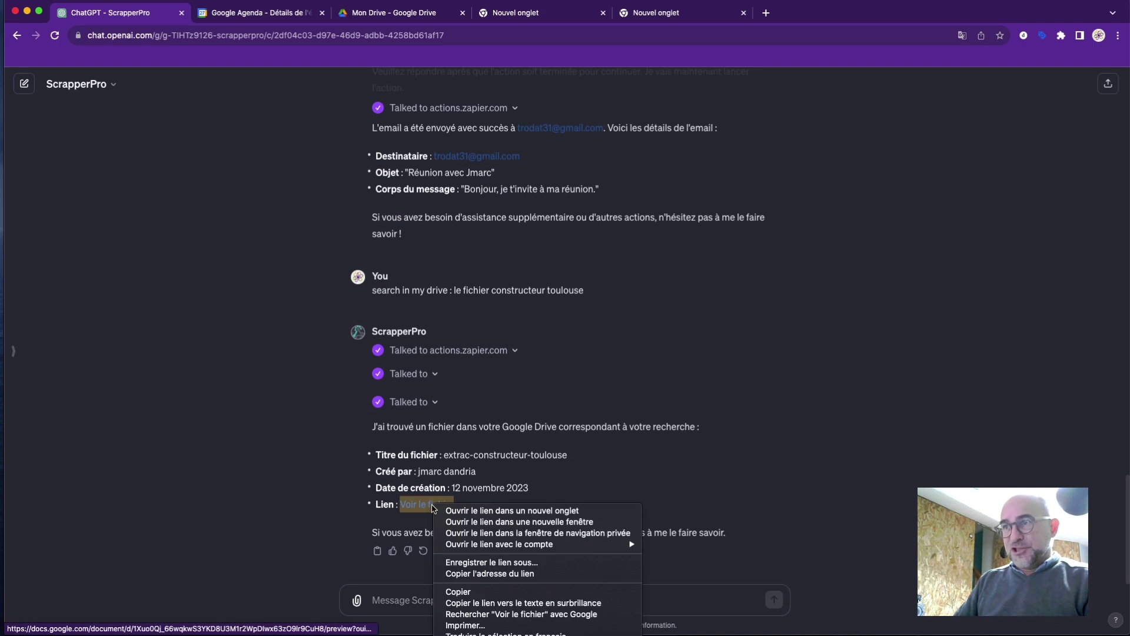
click(459, 516)
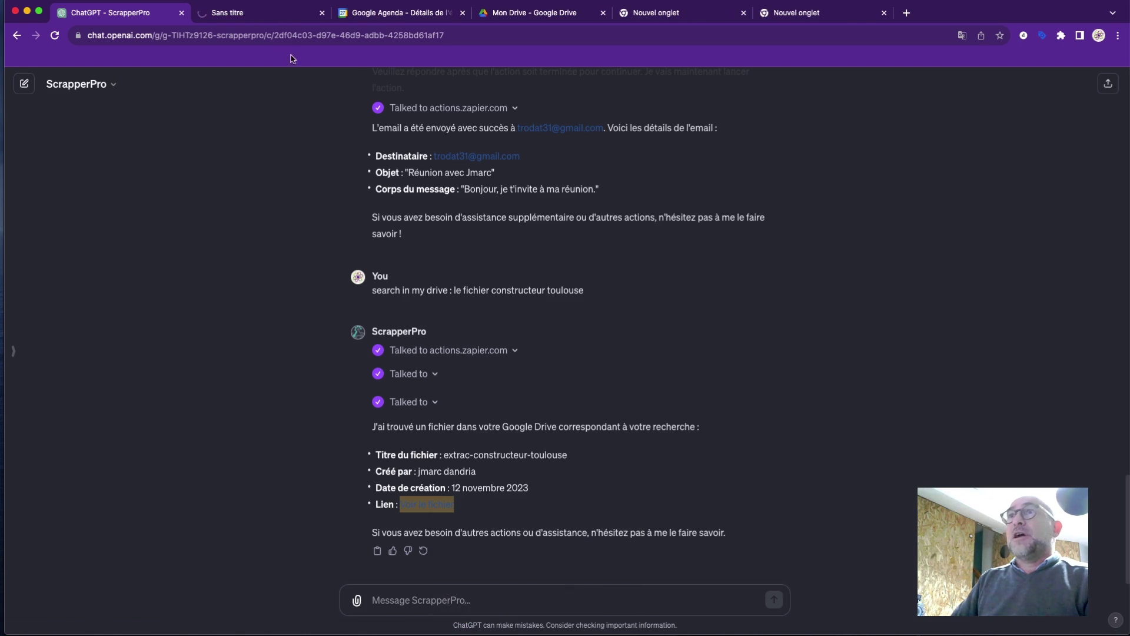
Scroll through the extrac-constructeur-toulouse builder listings, selecting a website address, then return to the chat.
click(262, 14)
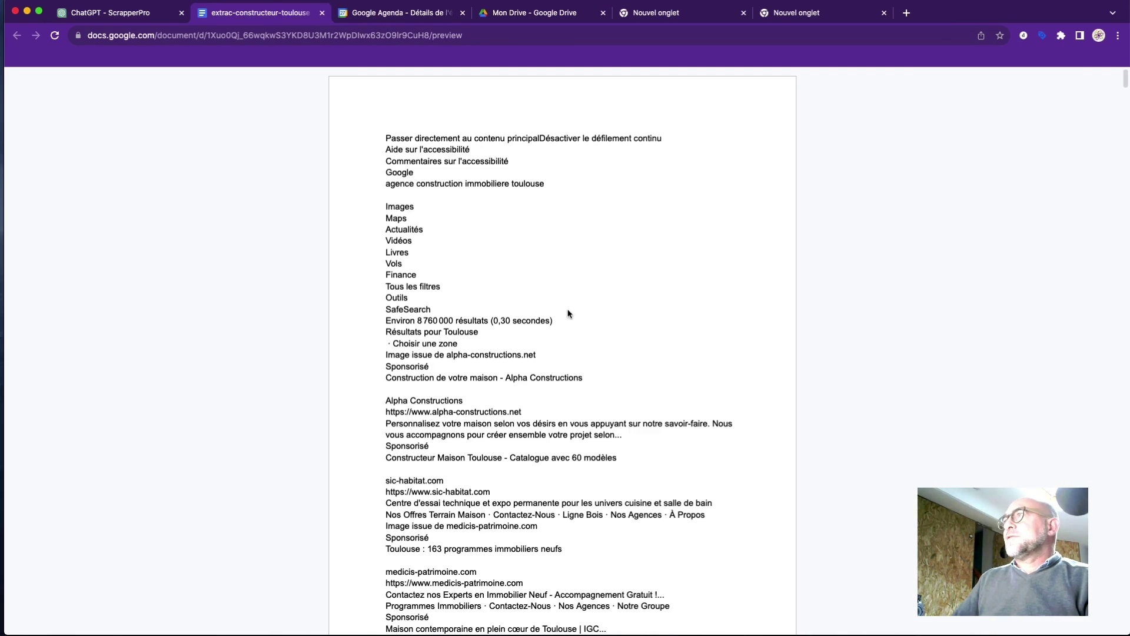
scroll(563, 313, down, 15)
scroll(562, 312, down, 7)
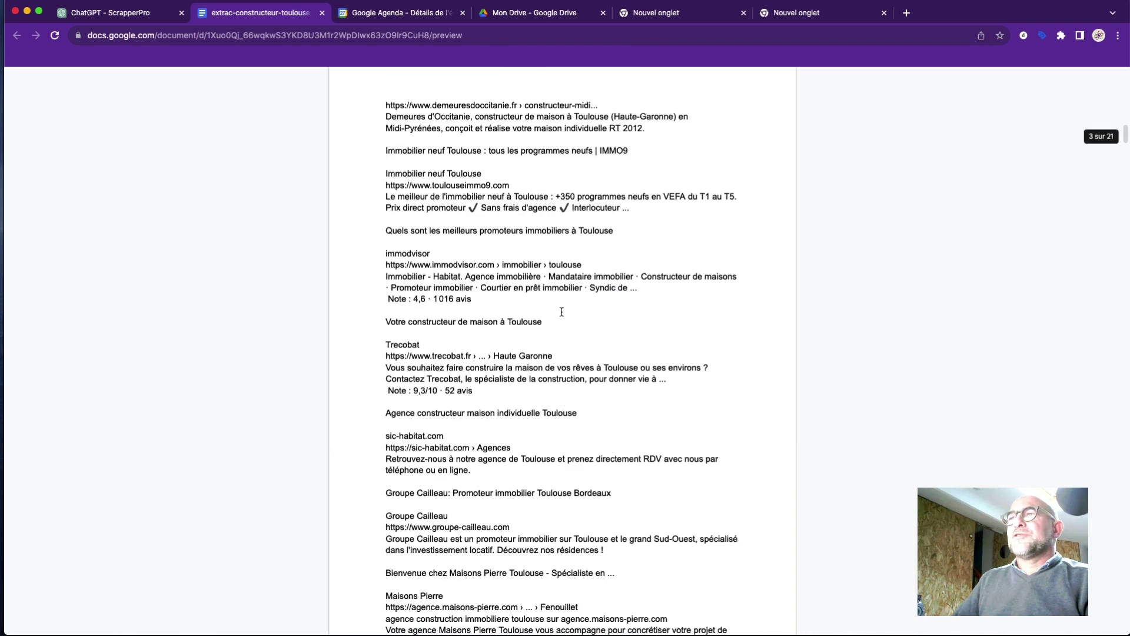
scroll(562, 312, down, 20)
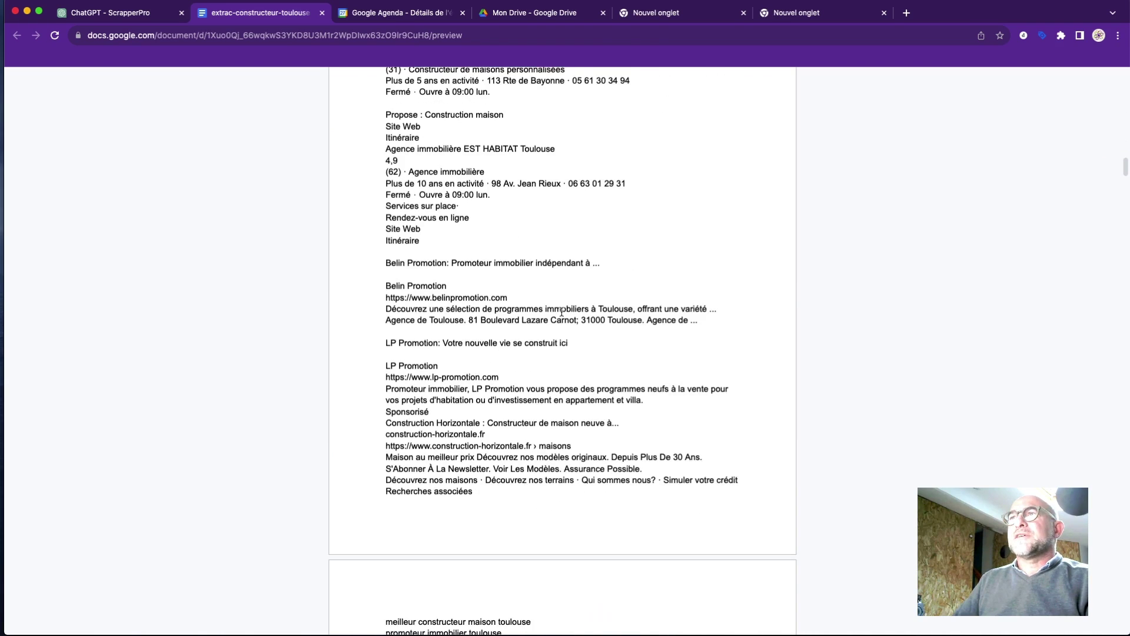
scroll(562, 312, up, 20)
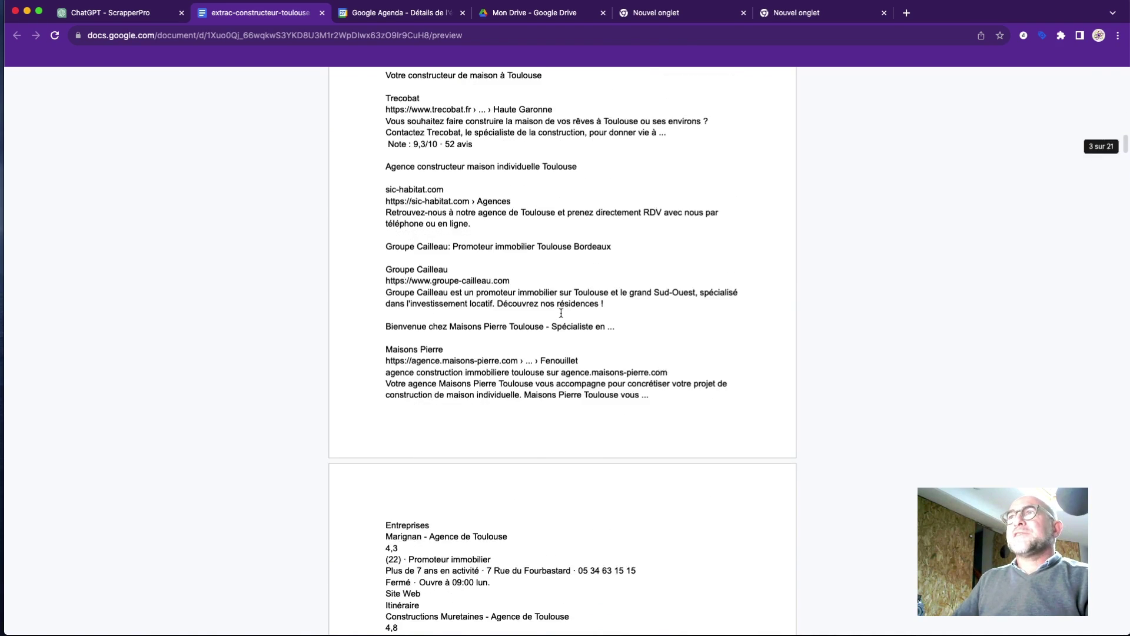
scroll(452, 241, down, 4)
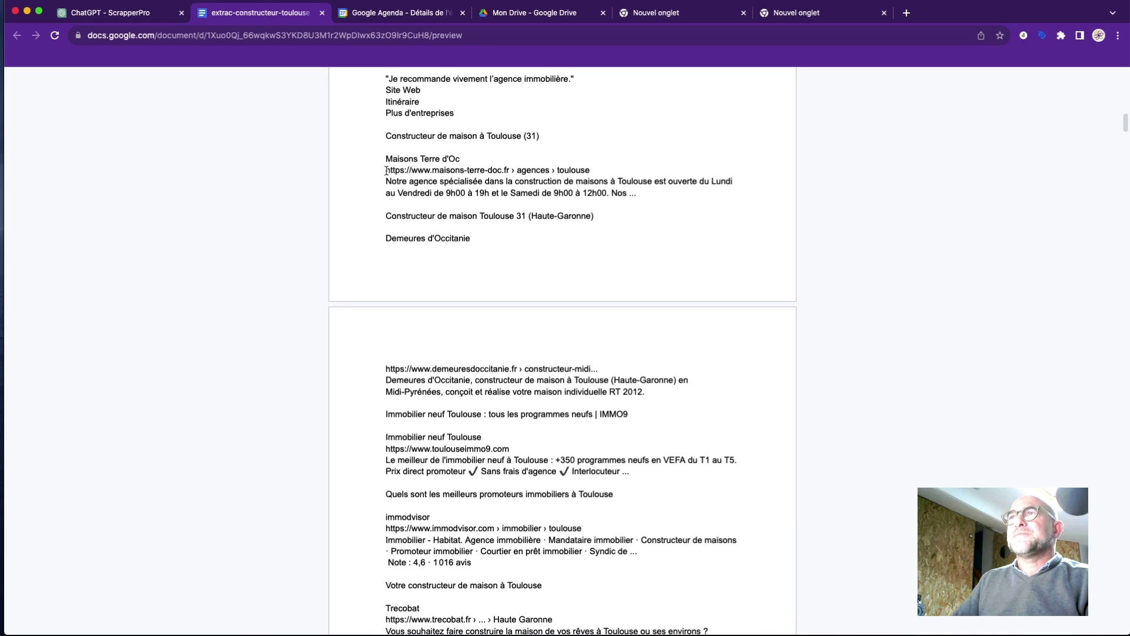
drag(386, 170, 514, 217)
scroll(513, 257, down, 9)
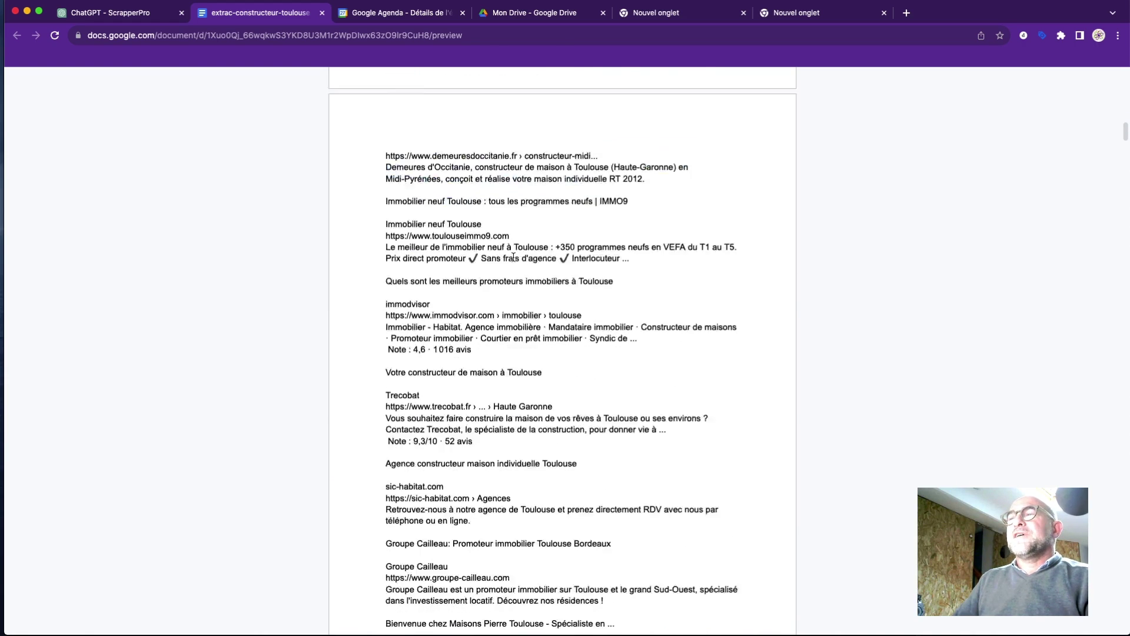
scroll(514, 257, down, 6)
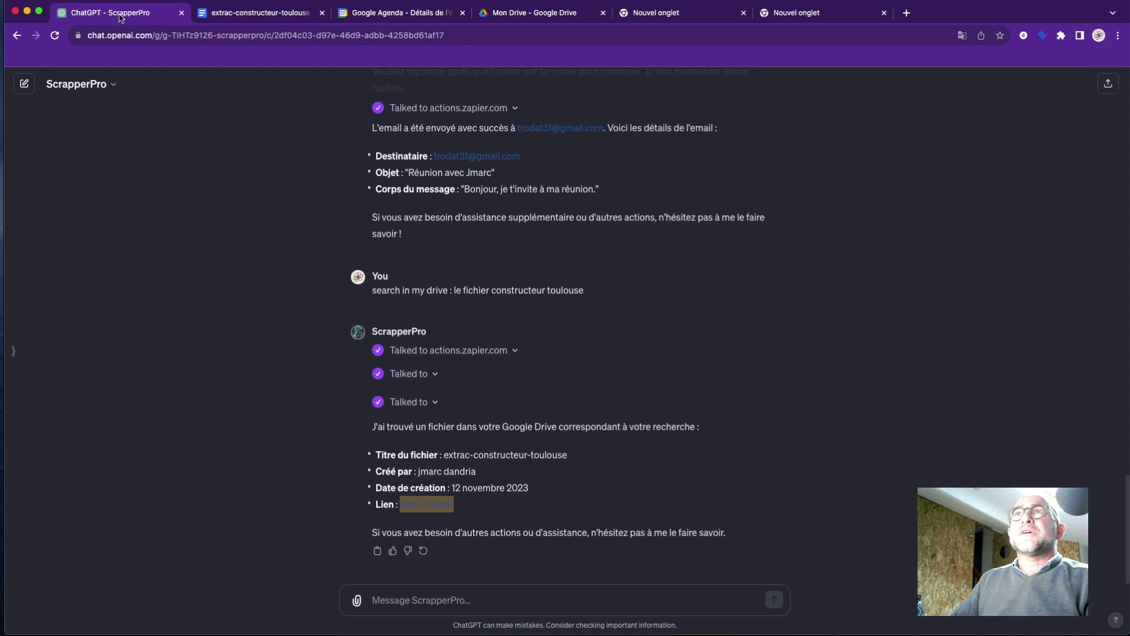
click(121, 13)
Ask ScrapperPro, in French, to list the domain names of each builder's website from the file.
click(568, 599)
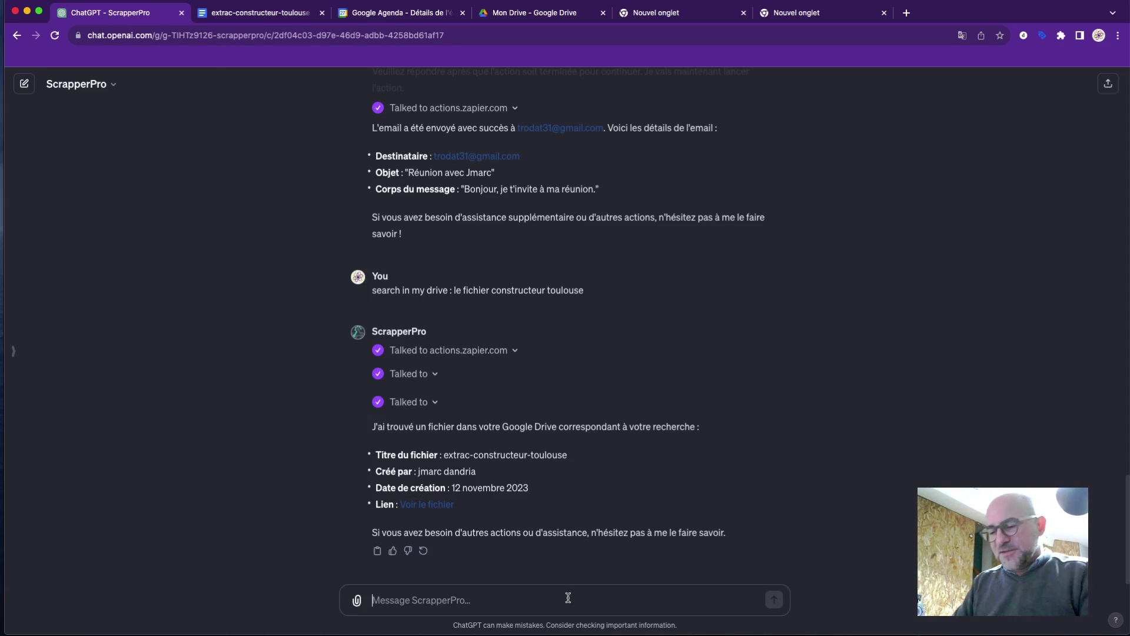
text(a partir)
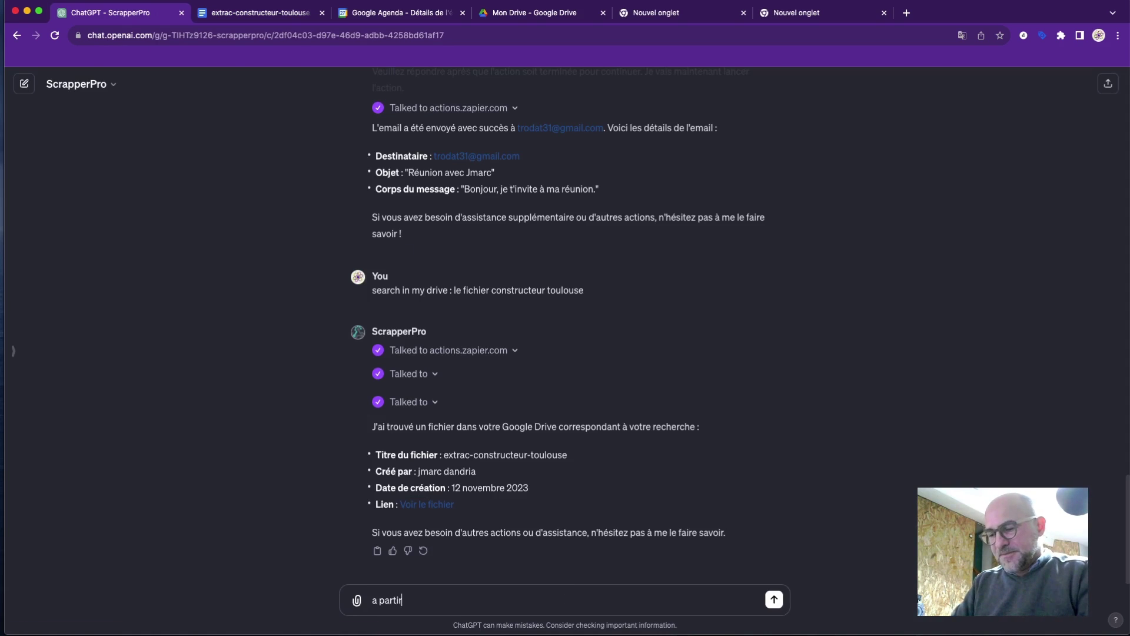
text( de ce fichier)
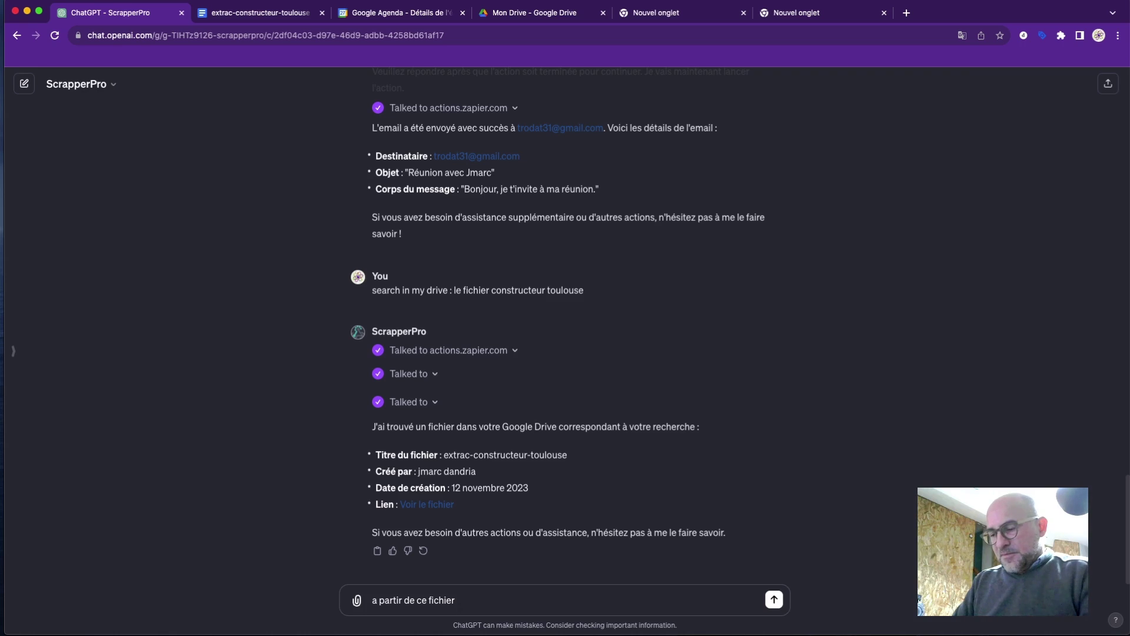
text( peux ext)
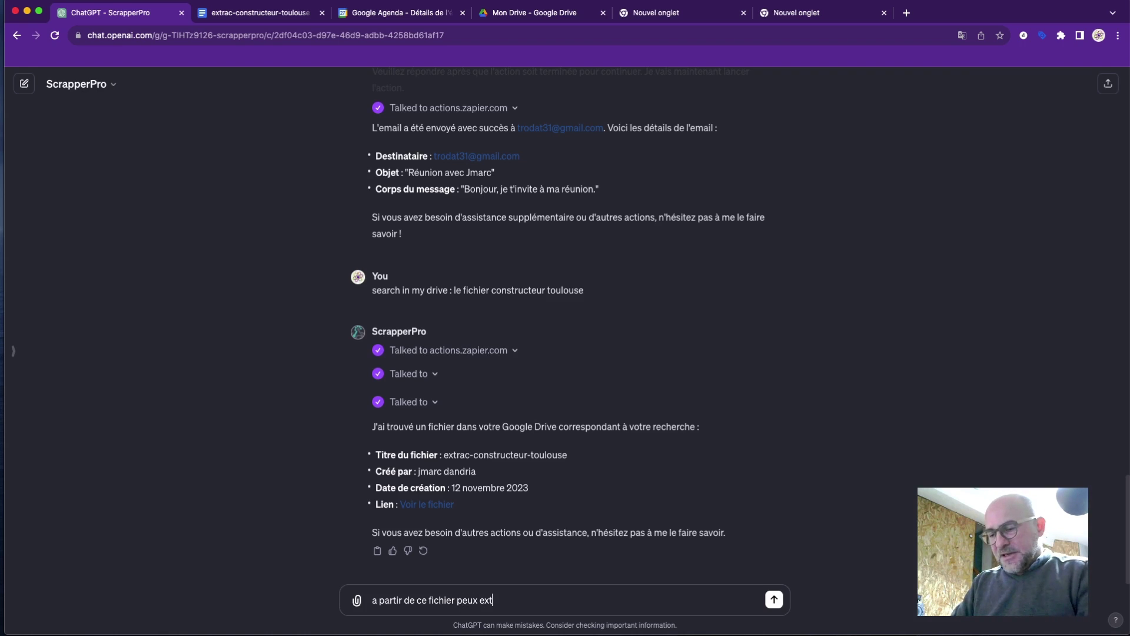
text(raire les)
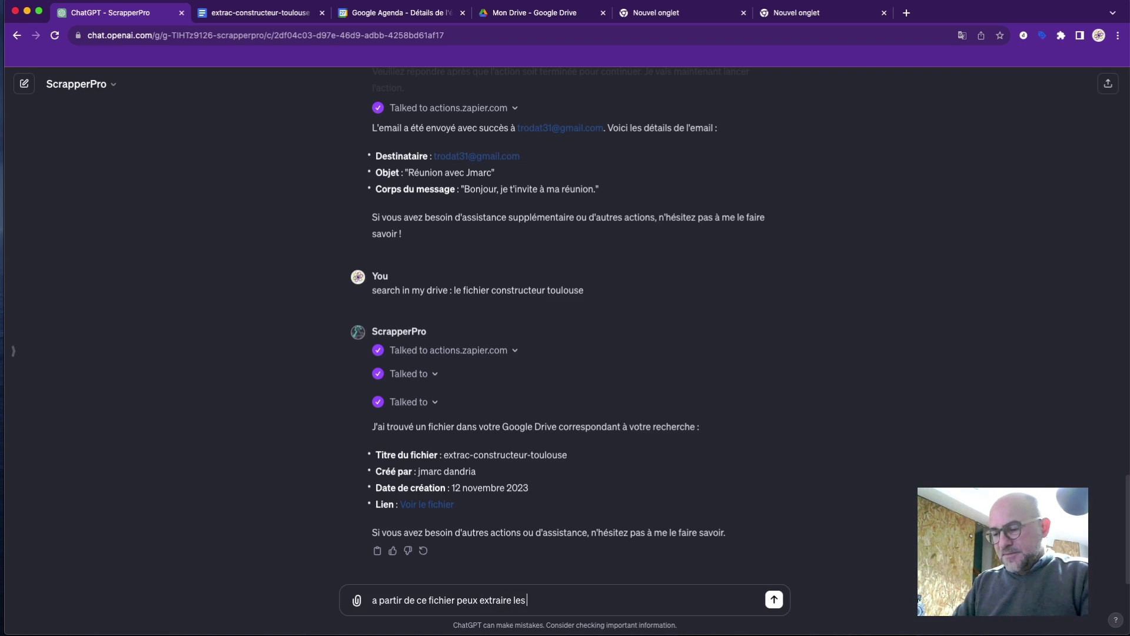
text( nom de domai)
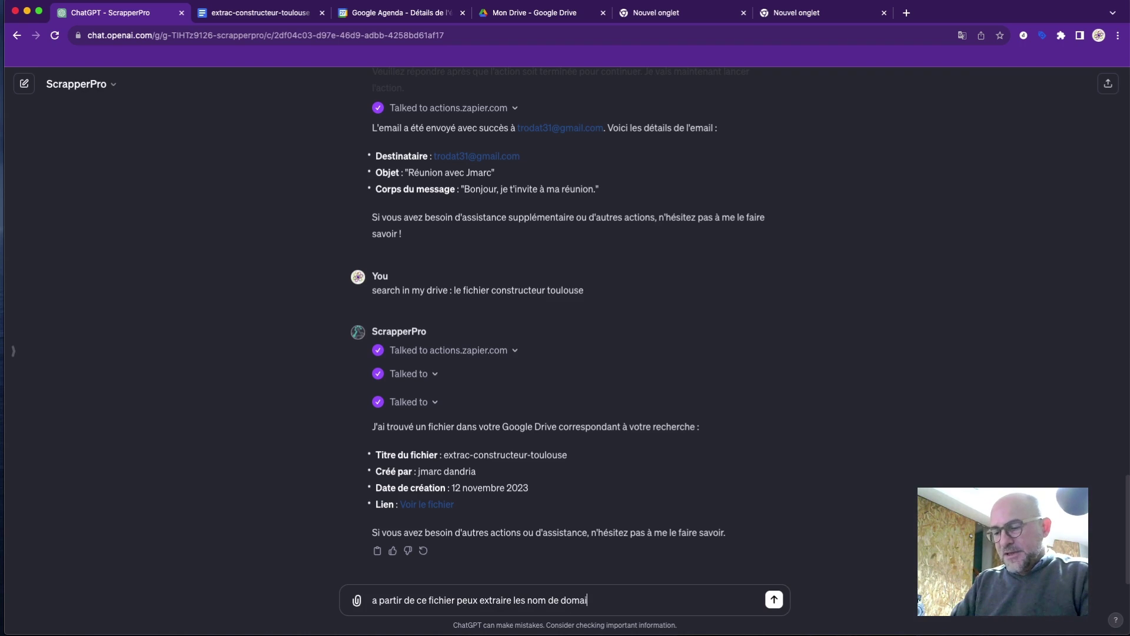
text(nes de ch)
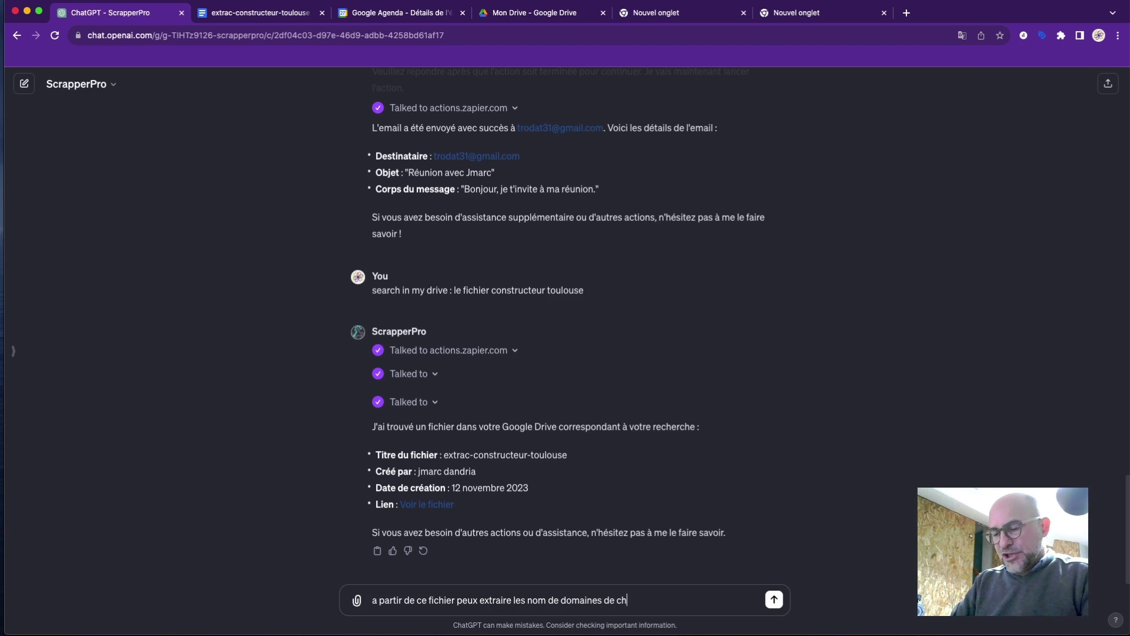
text(aques con)
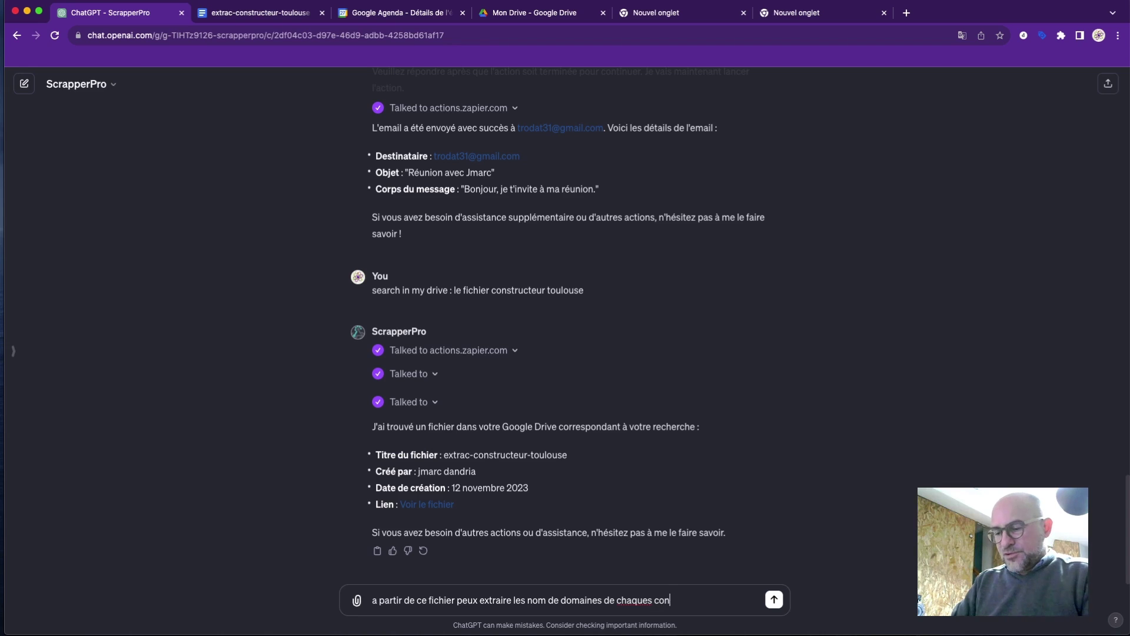
text(strcuteur)
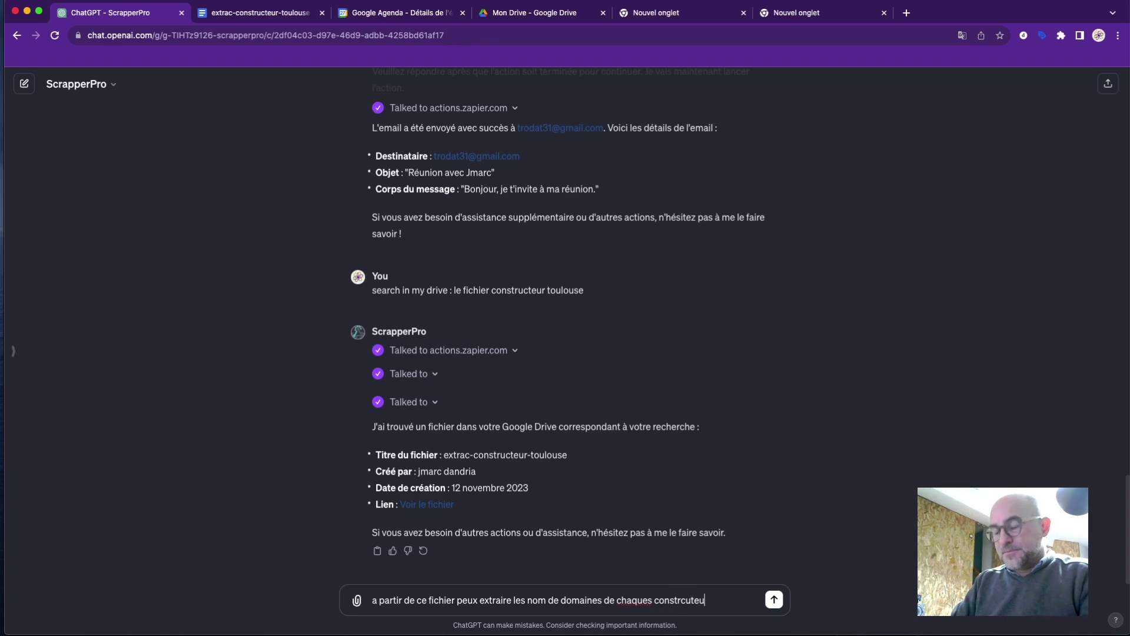
key(BackSpace)
key(BackSpace)
key(BackSpace)
key(BackSpace)
key(BackSpace)
key(BackSpace)
key(BackSpace)
key(BackSpace)
key(BackSpace)
key(BackSpace)
key(BackSpace)
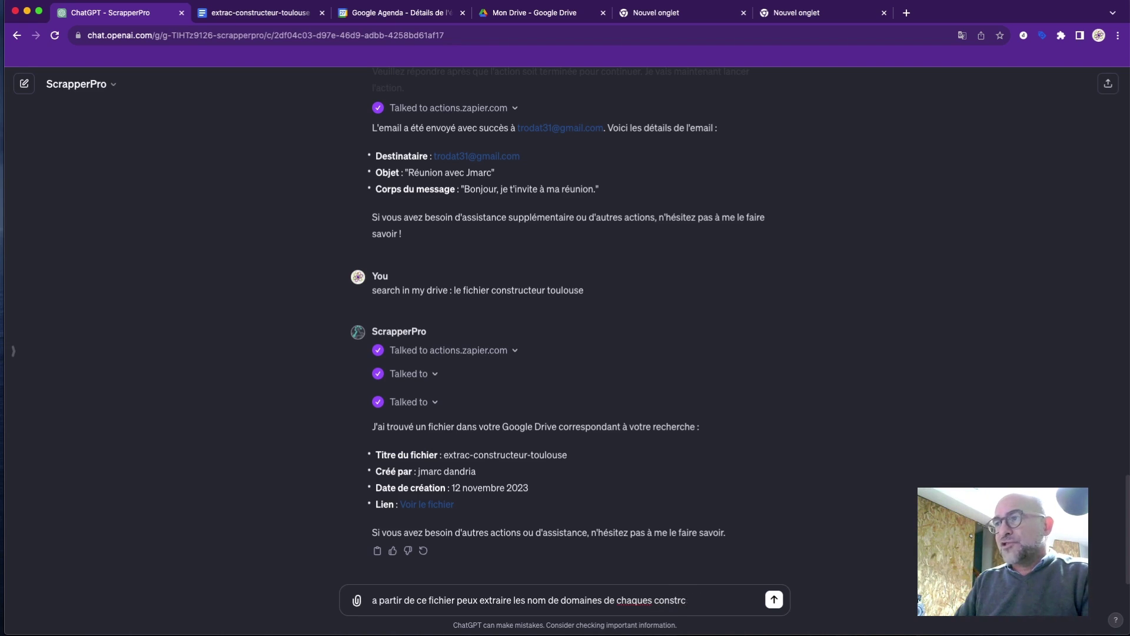
text(s)
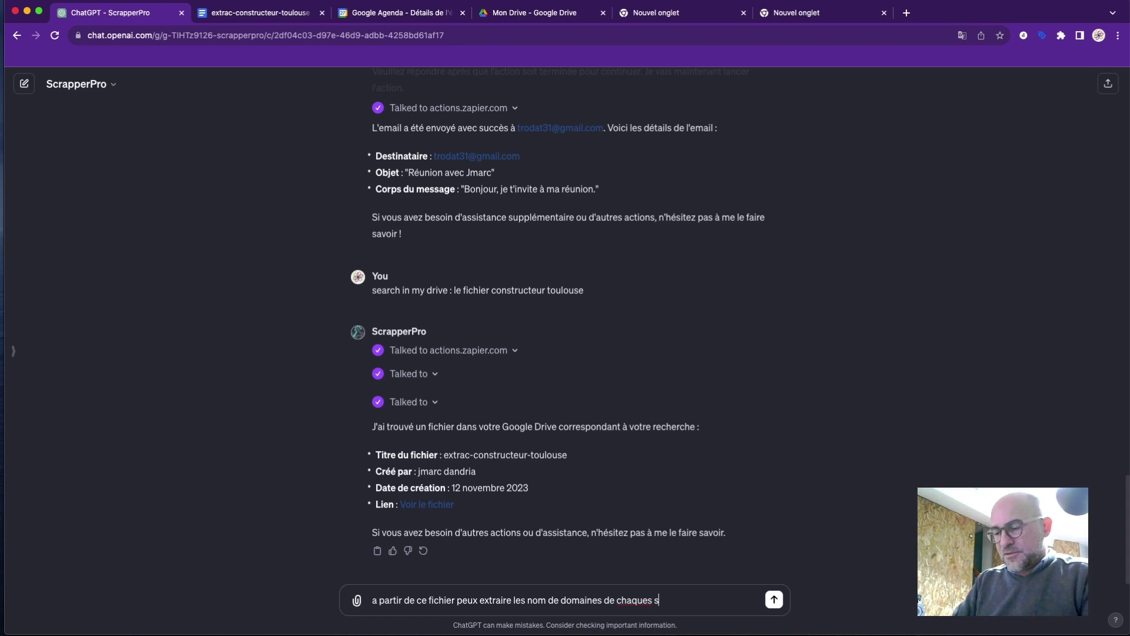
text(ites we)
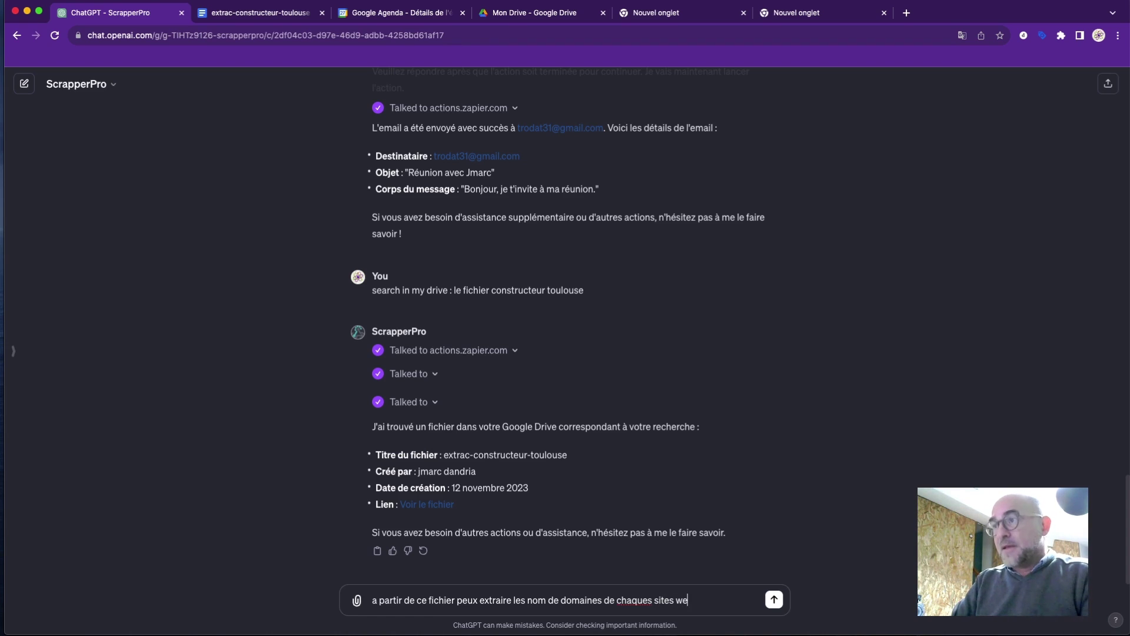
text(b )
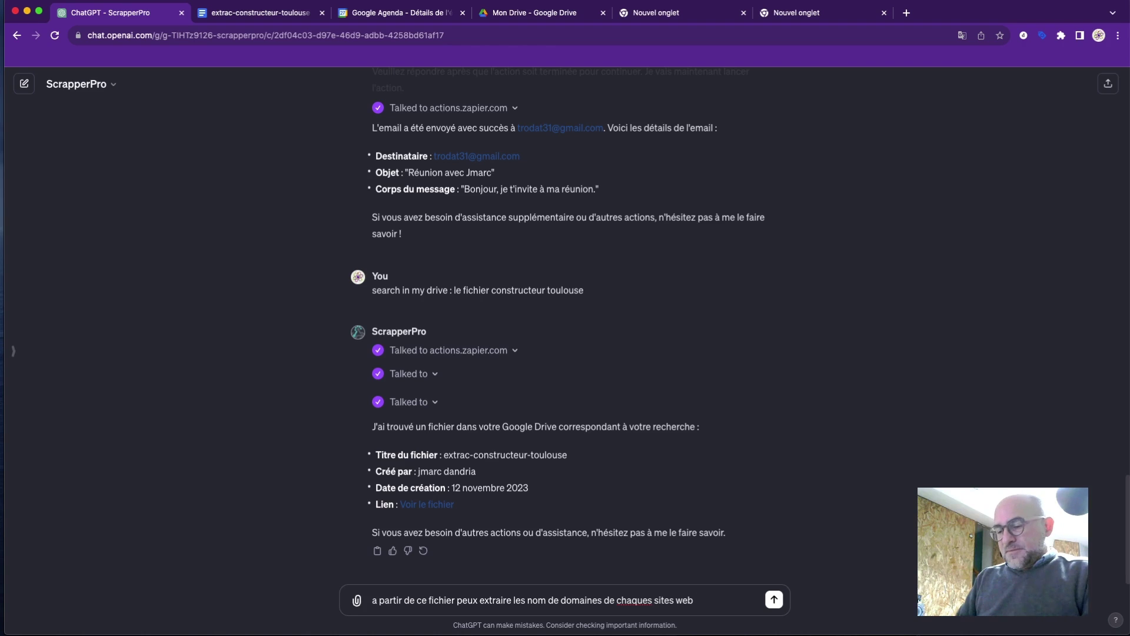
text(et m'en f)
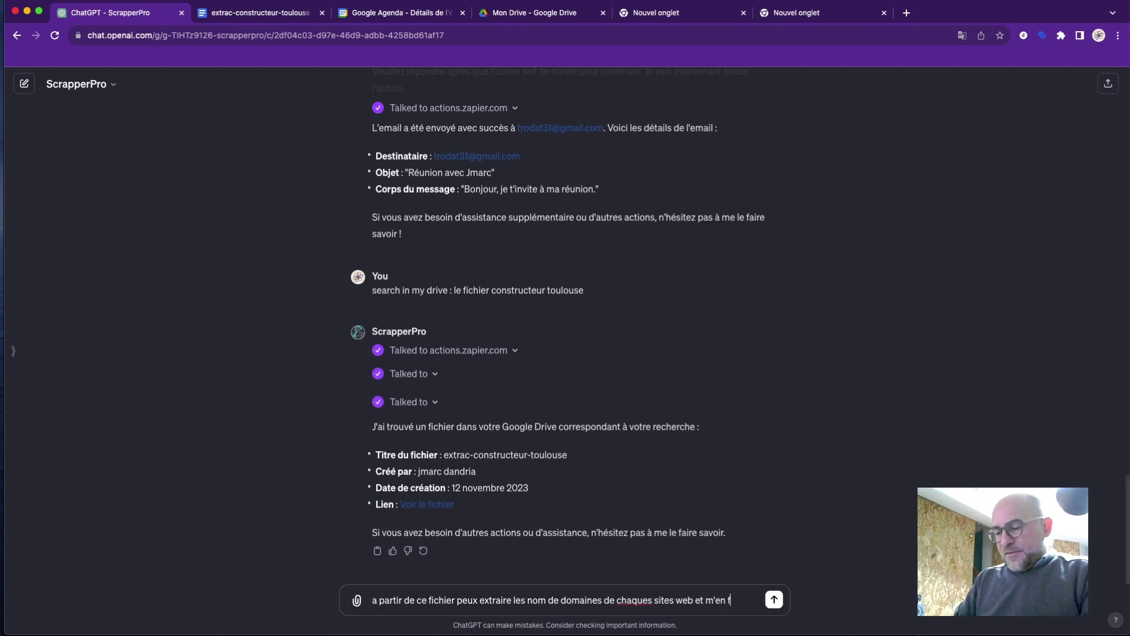
text(aire une liste)
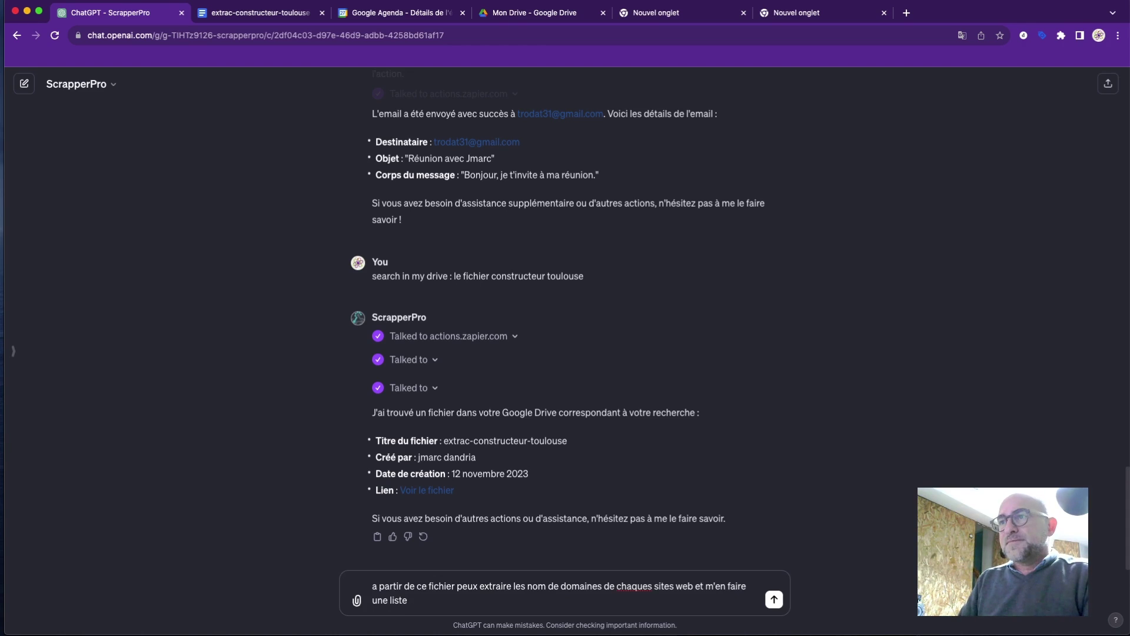
key(Return)
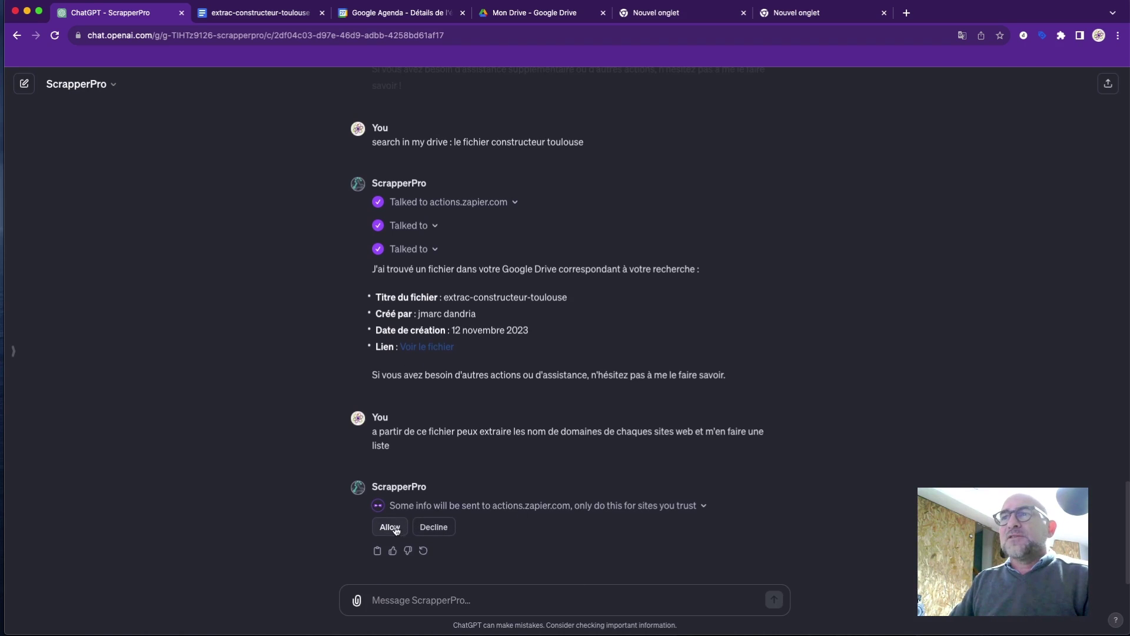
Allow the Zapier action and highlight the reply's request for the PDF's exact link.
click(389, 527)
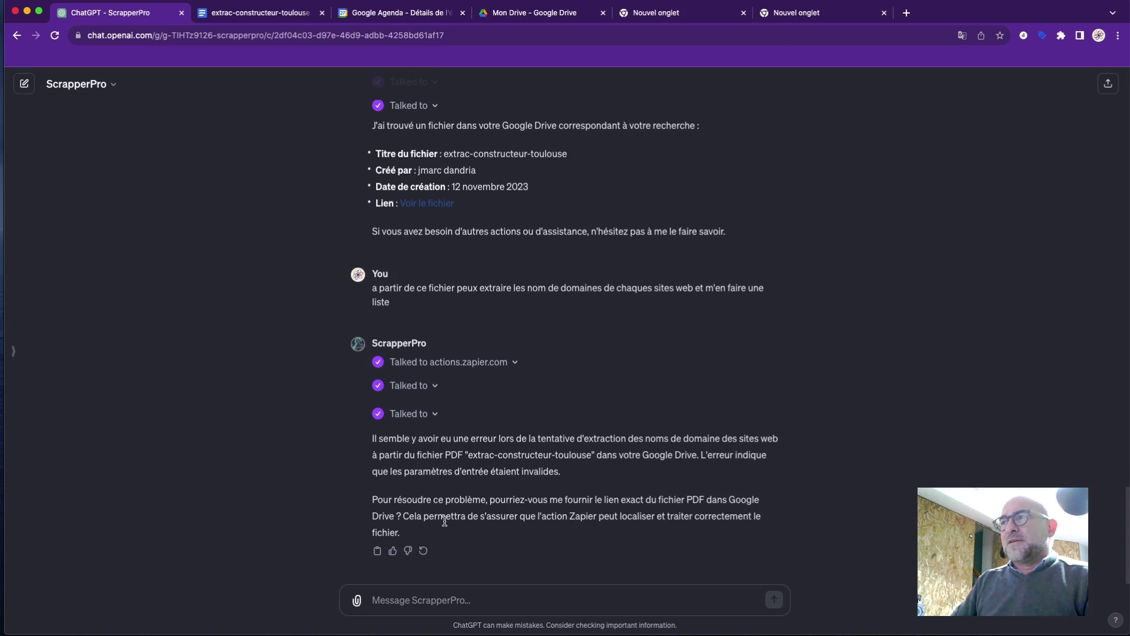
drag(595, 500, 706, 500)
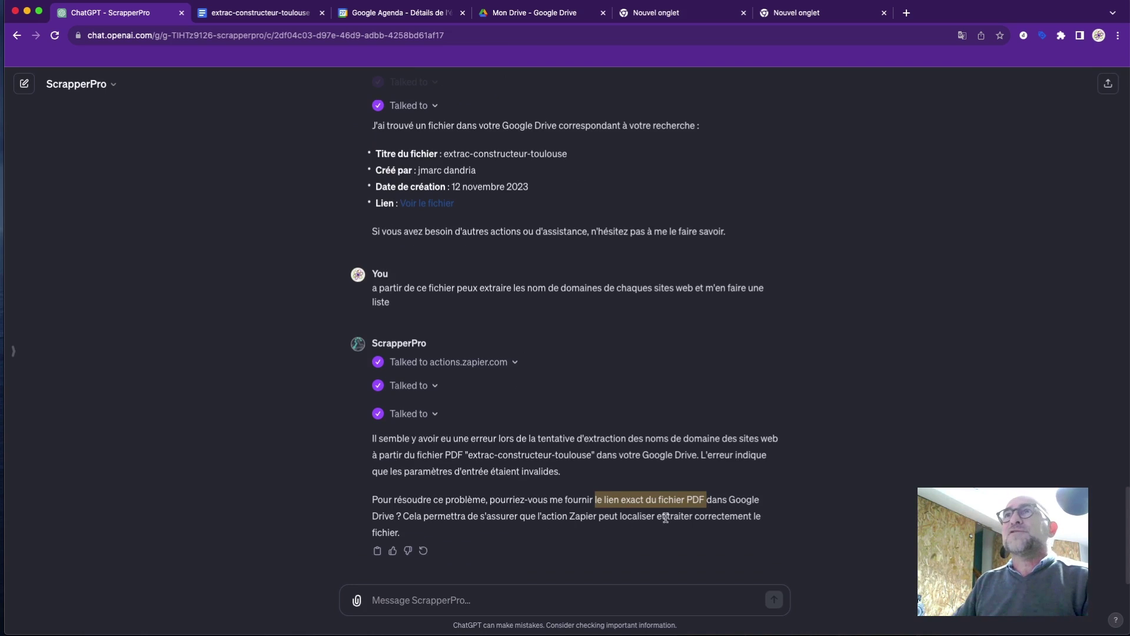
click(238, 21)
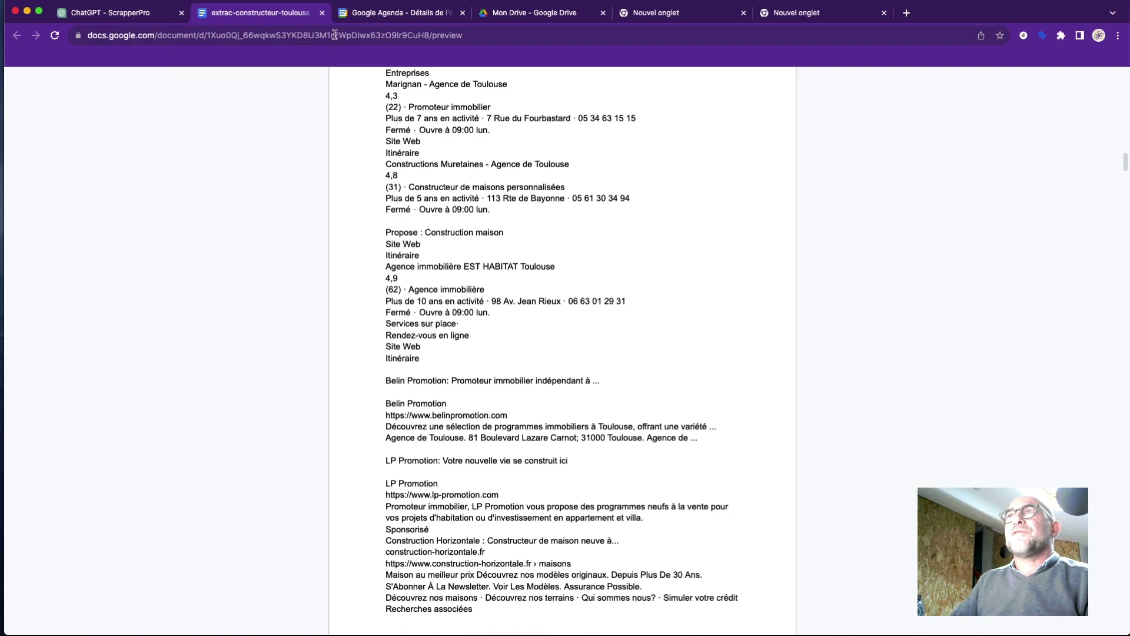
scroll(353, 141, up, 15)
scroll(353, 140, down, 10)
scroll(354, 141, up, 5)
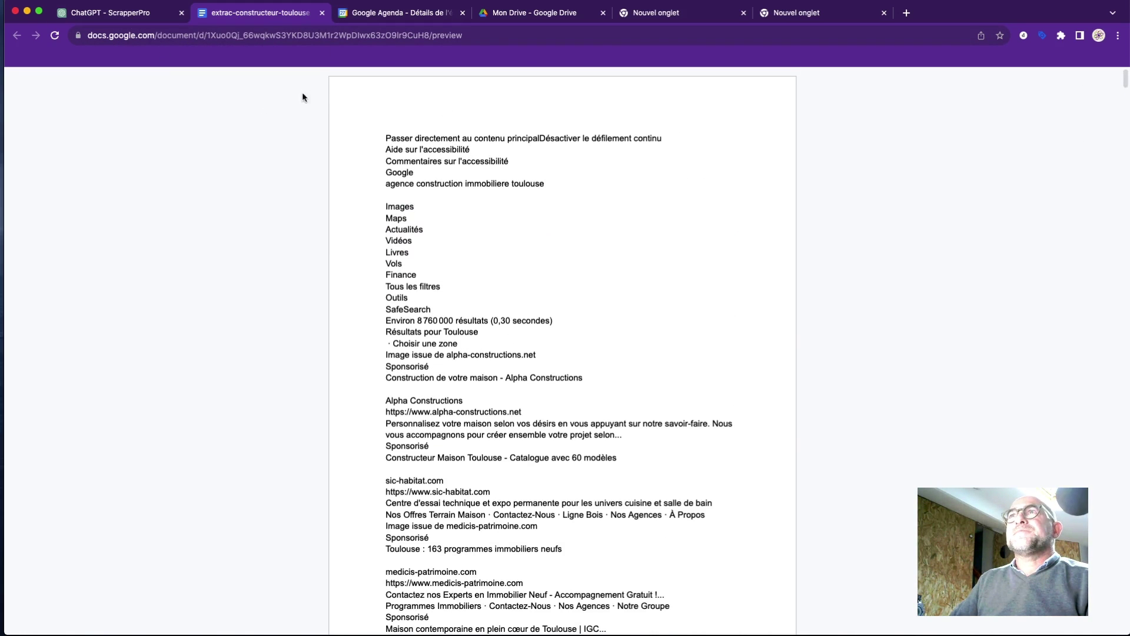
click(510, 17)
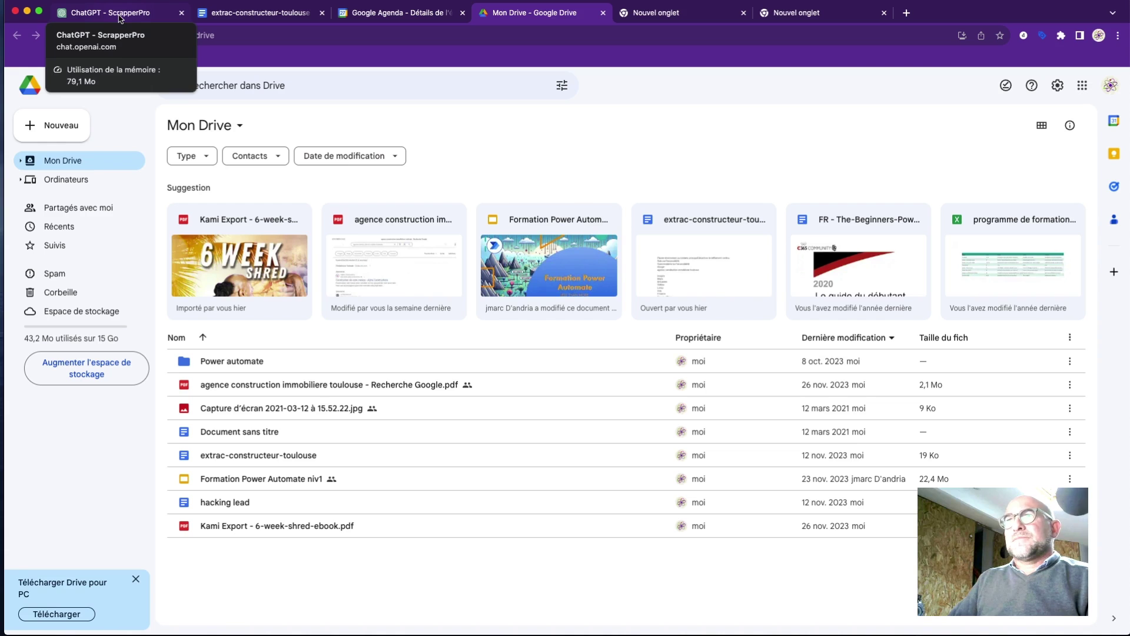
click(119, 17)
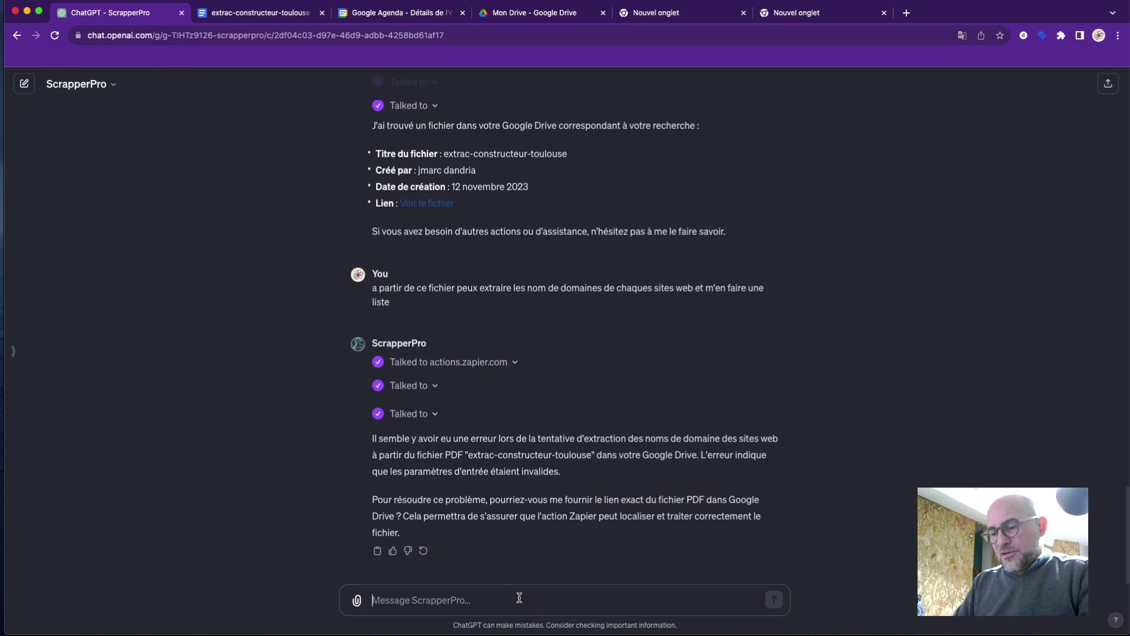
Ask ScrapperPro to retrieve the information on the 'construction immobiliere toulouse' PDF in the Drive.
text(rr)
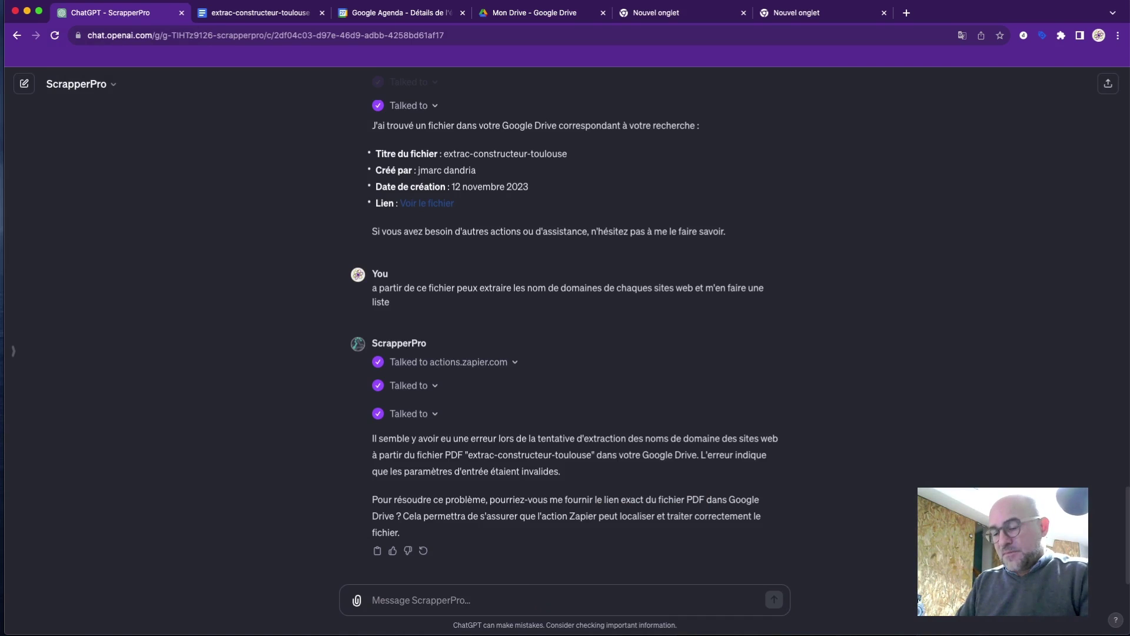
text(re)
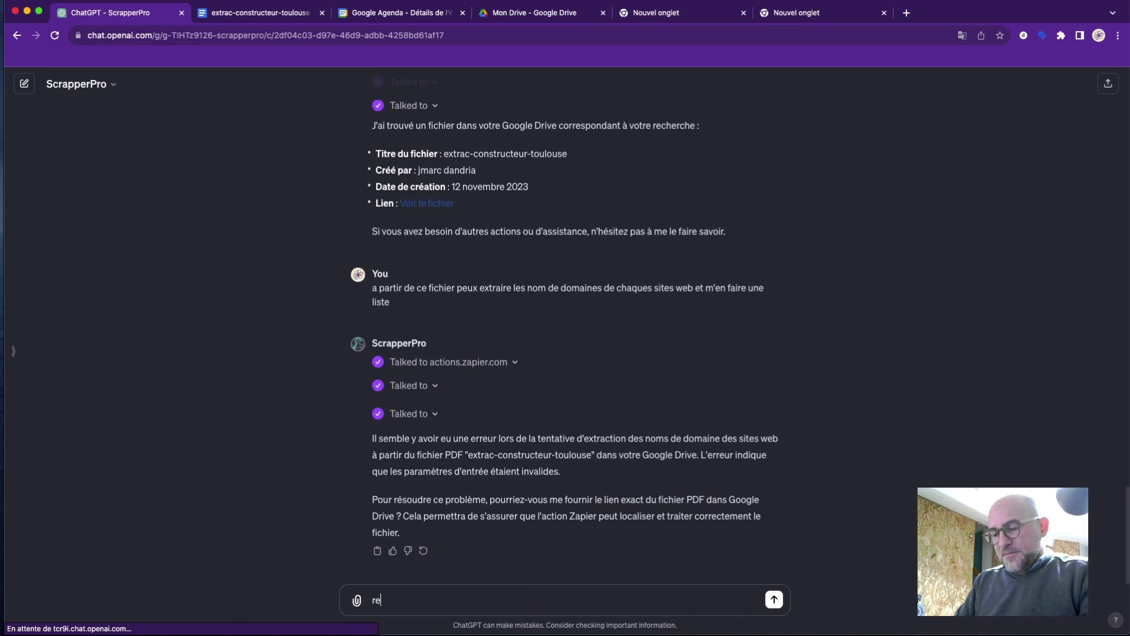
text(cupere )
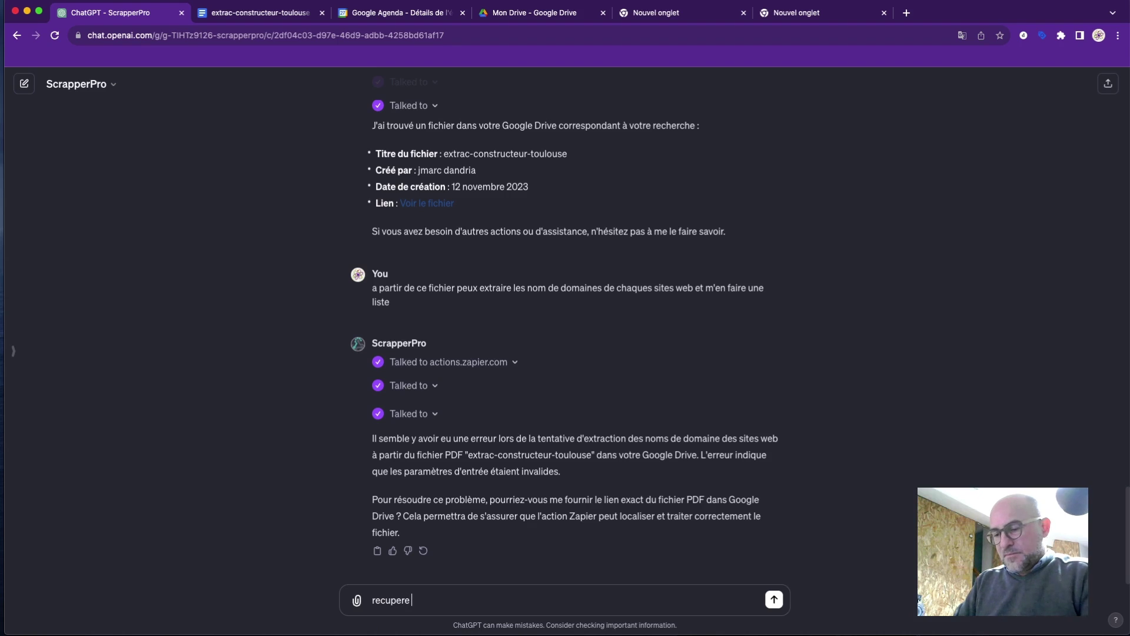
text(les inform)
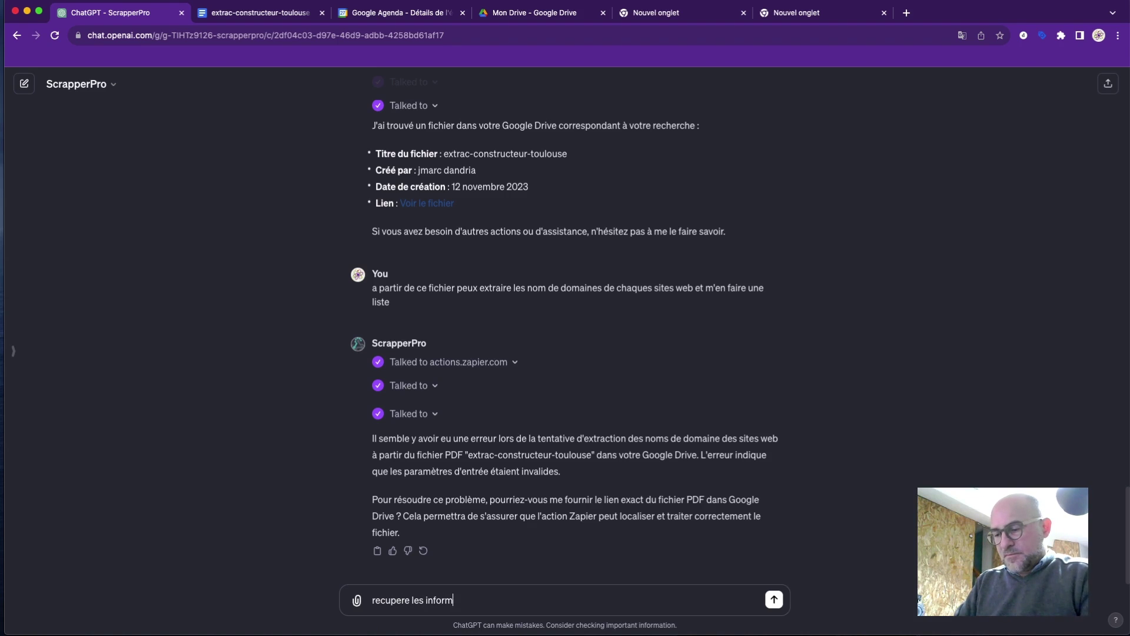
text(ations sur le)
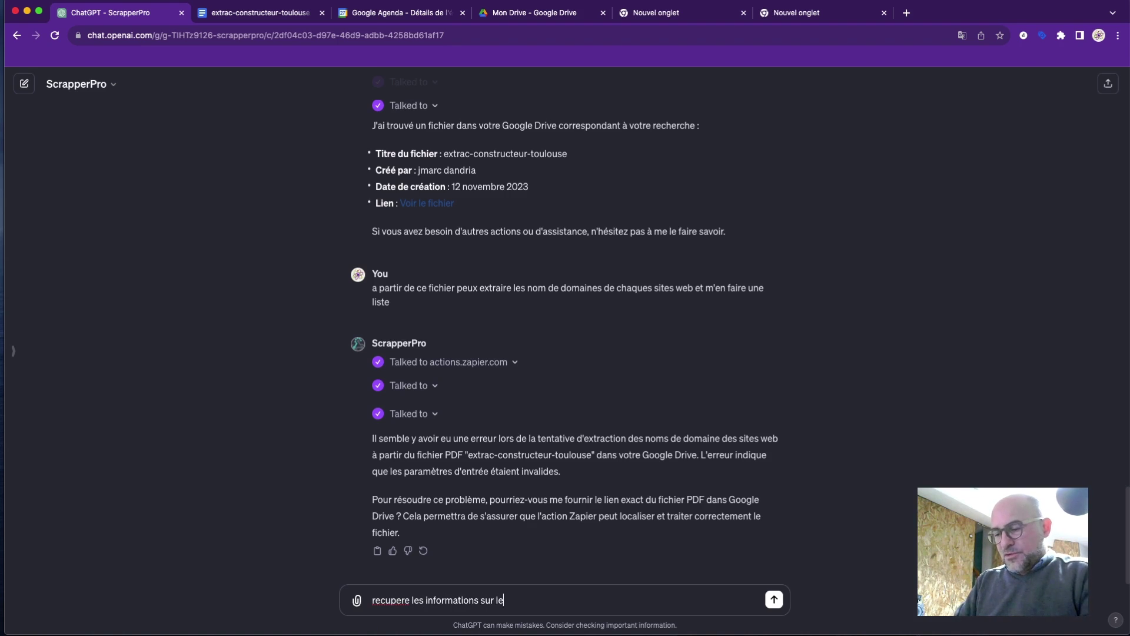
text( fichier )
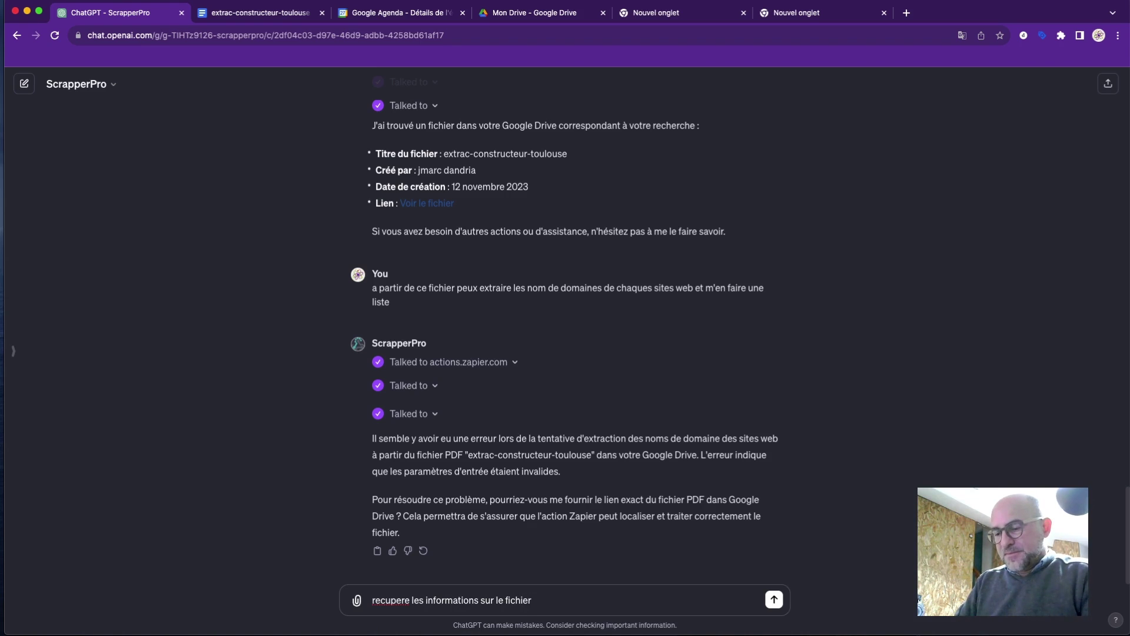
text(const)
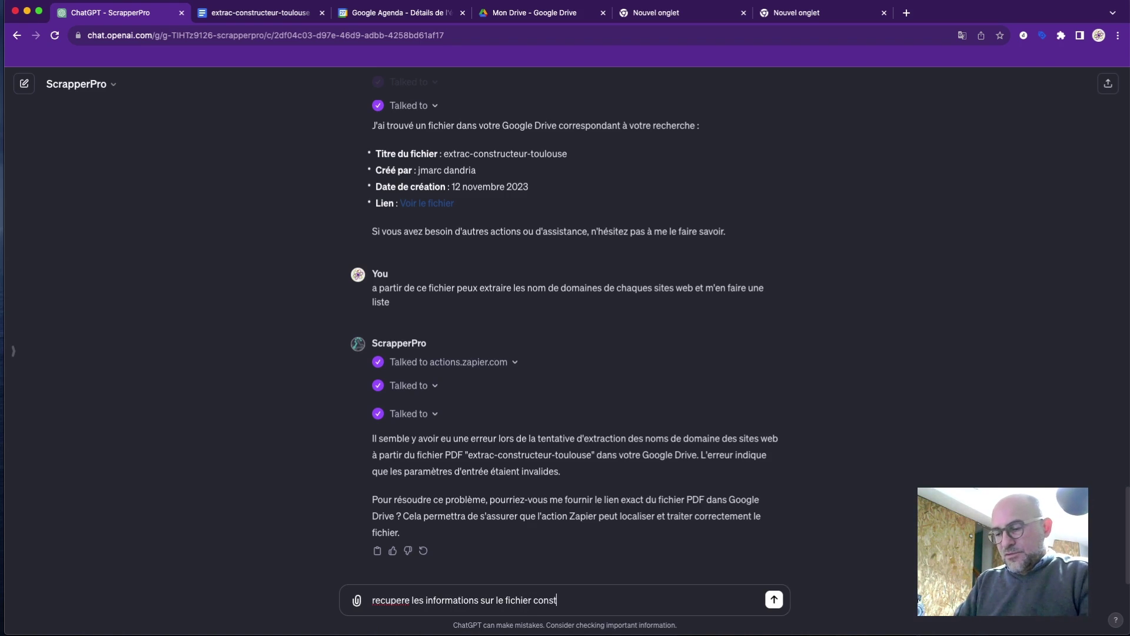
text(ruction im)
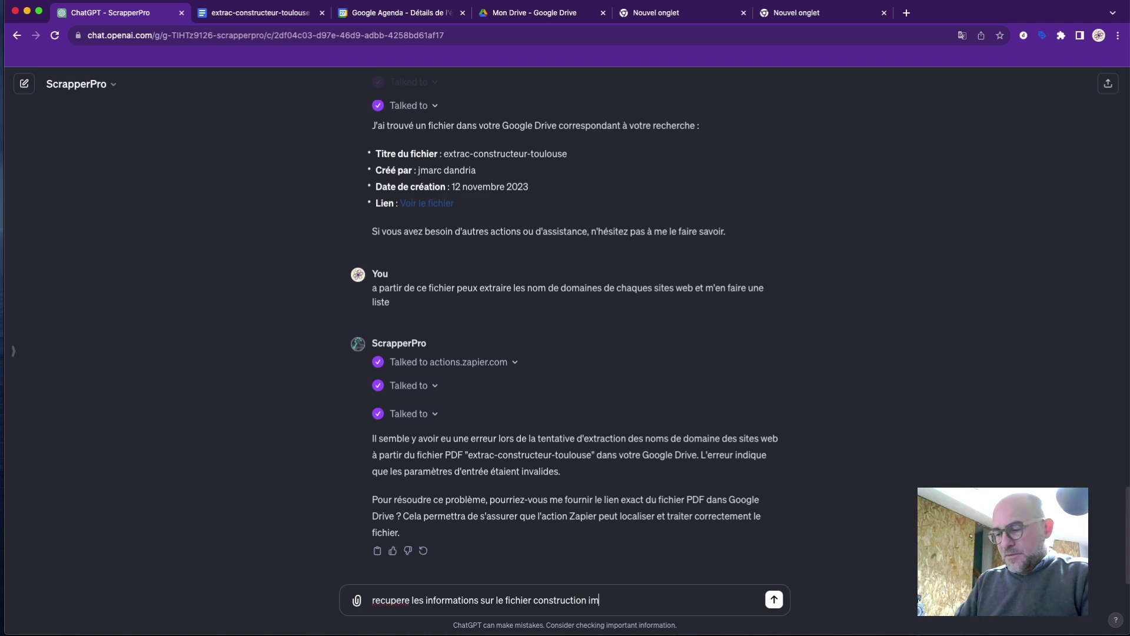
text(mobiliere )
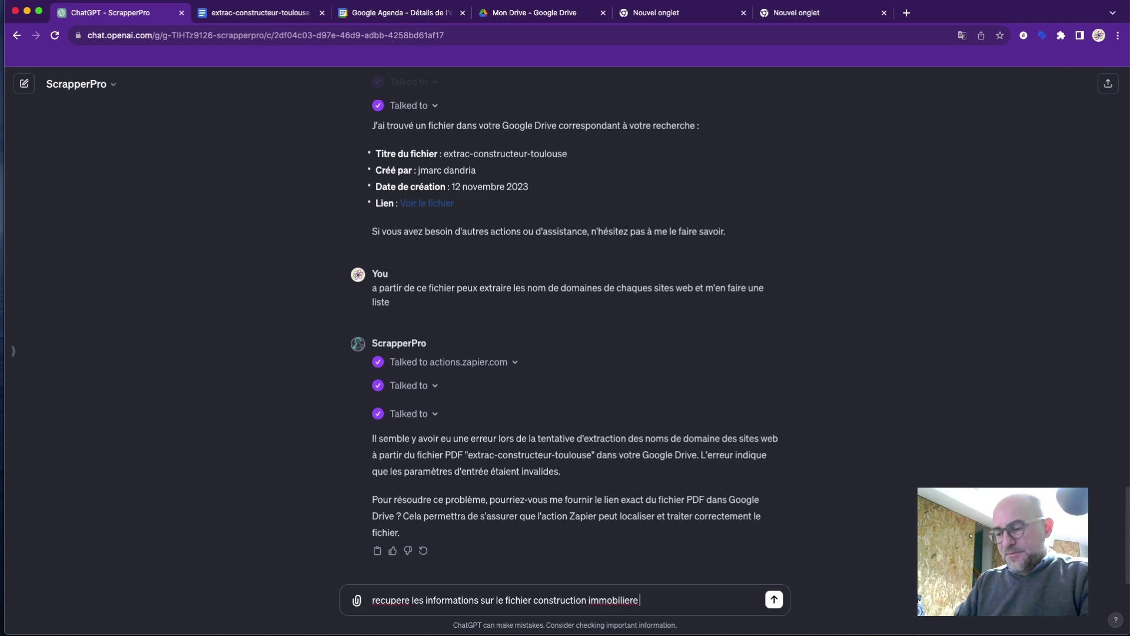
text(toulouse en)
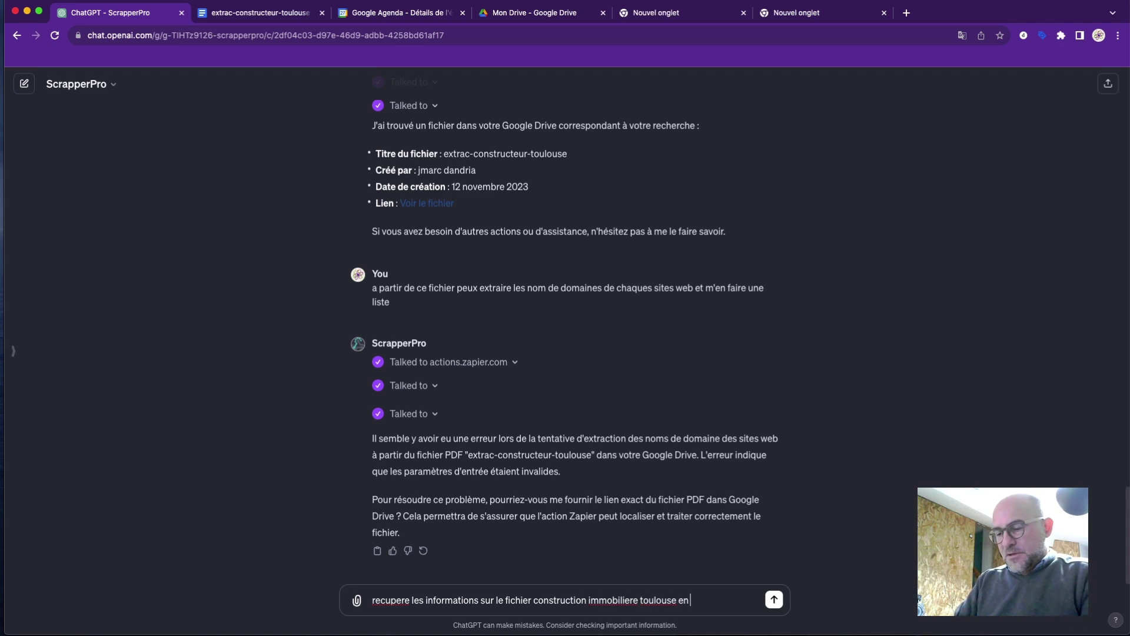
text( pdf)
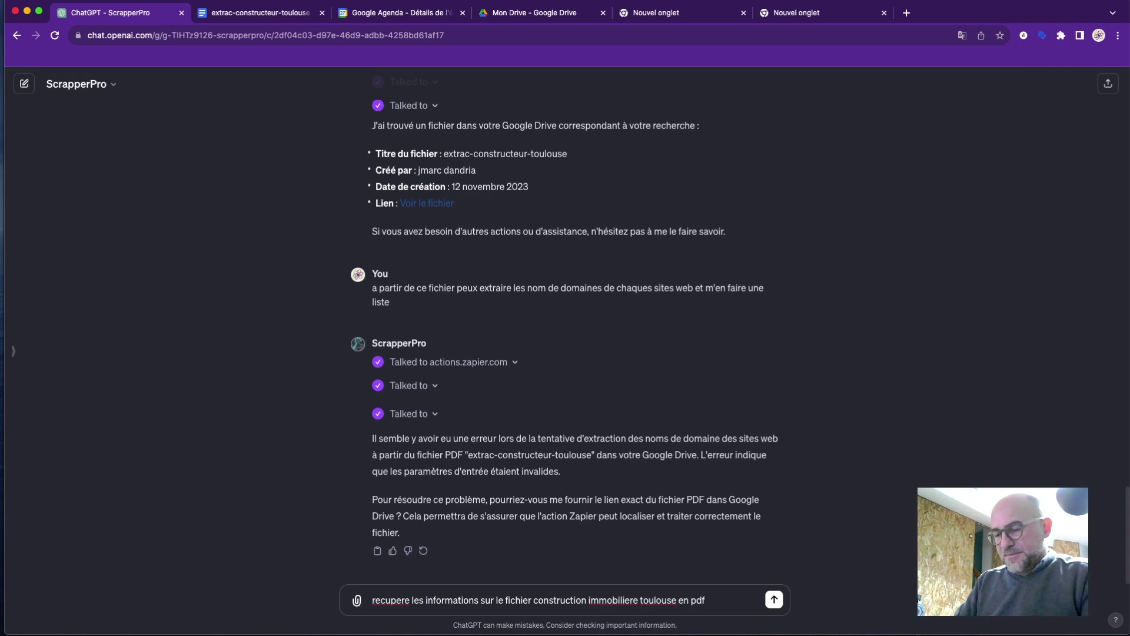
text( qui se tro)
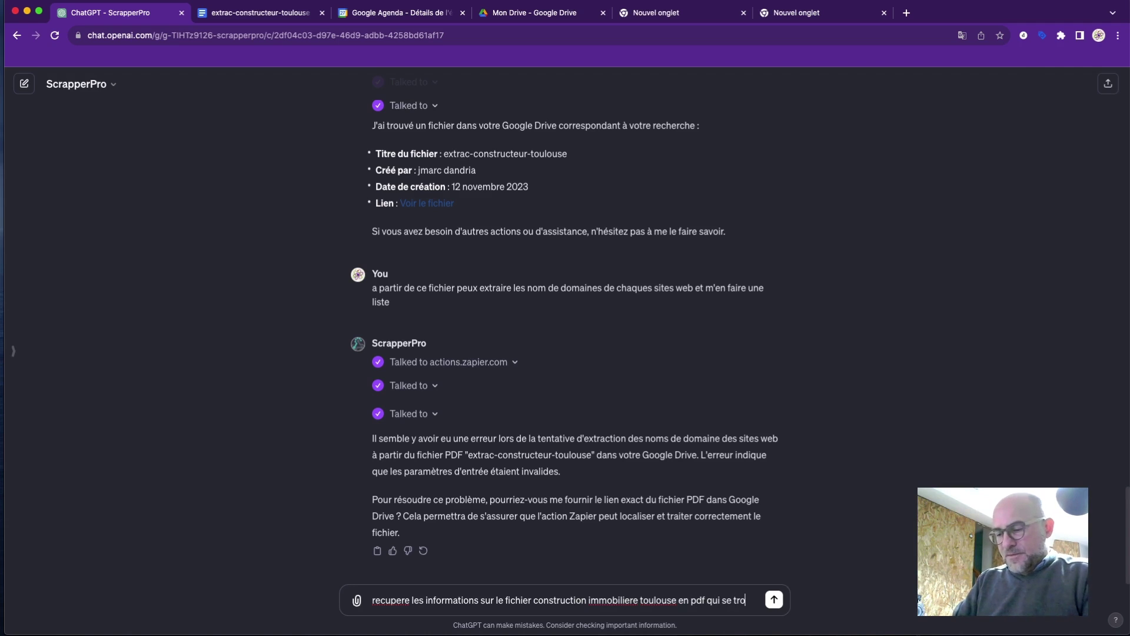
text(uve dans mo)
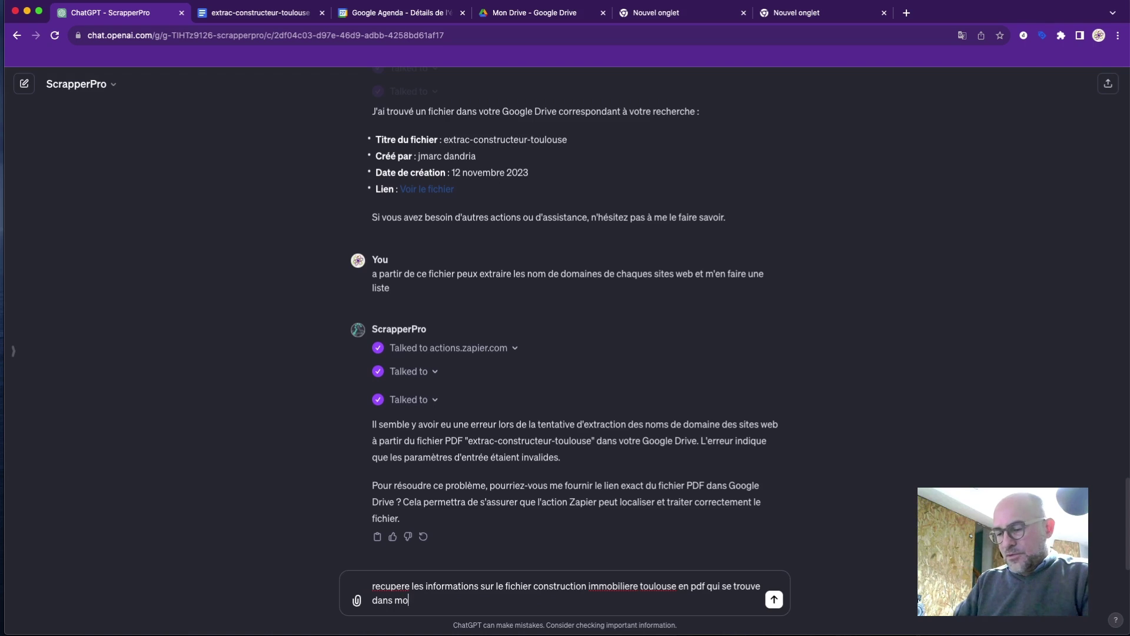
text(n drive)
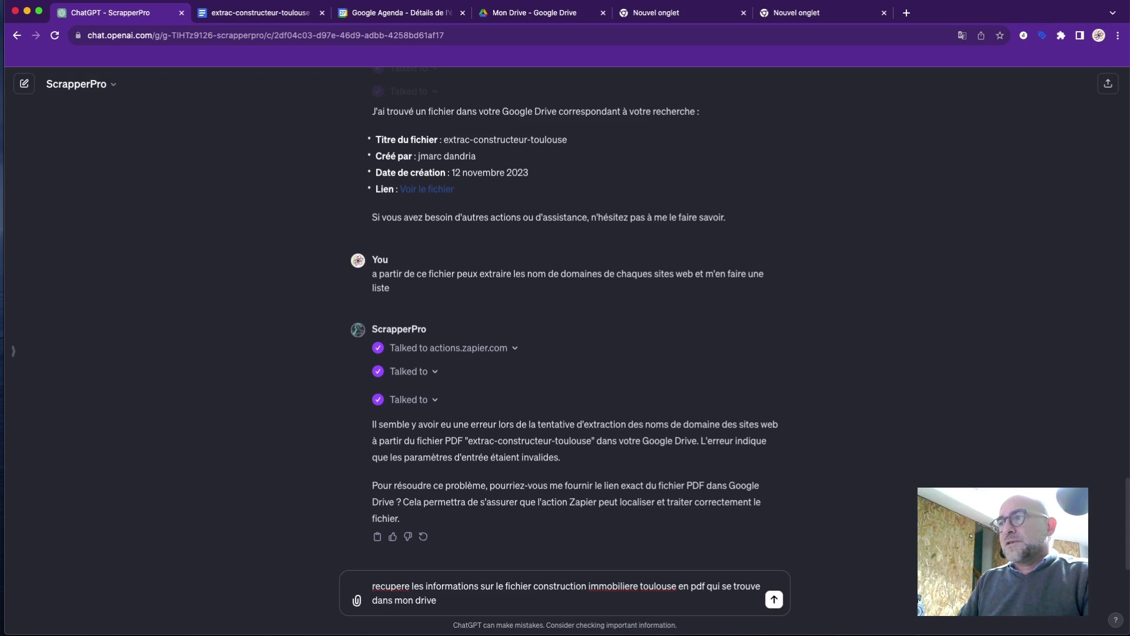
key(Return)
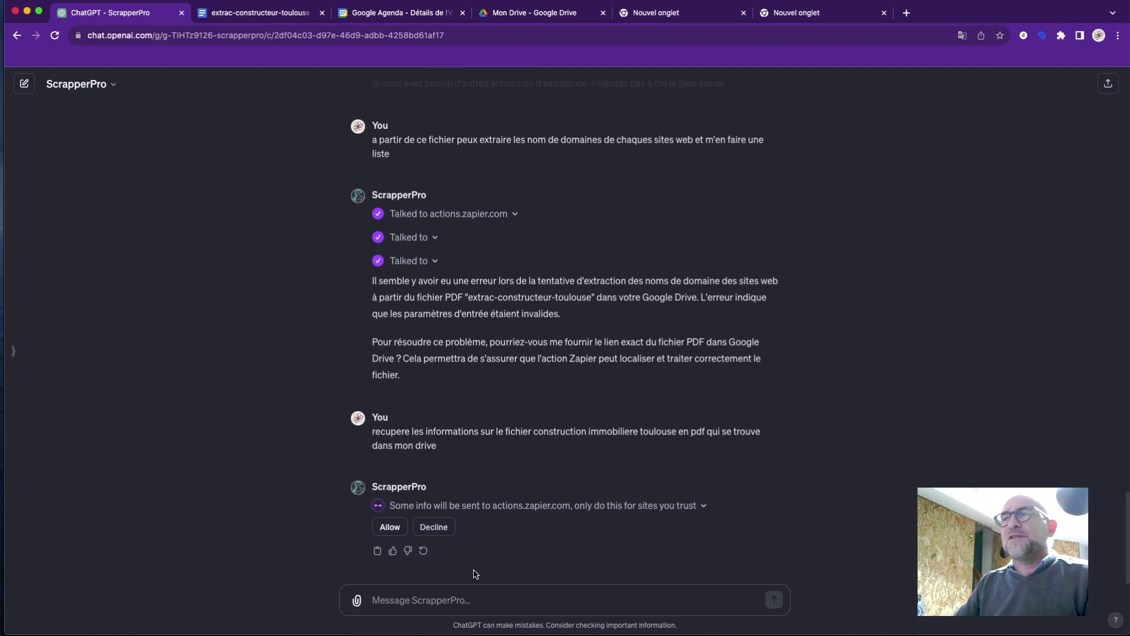
Approve the actions.zapier.com request so ScrapperPro locates the agence construction immobiliere toulouse PDF.
click(390, 527)
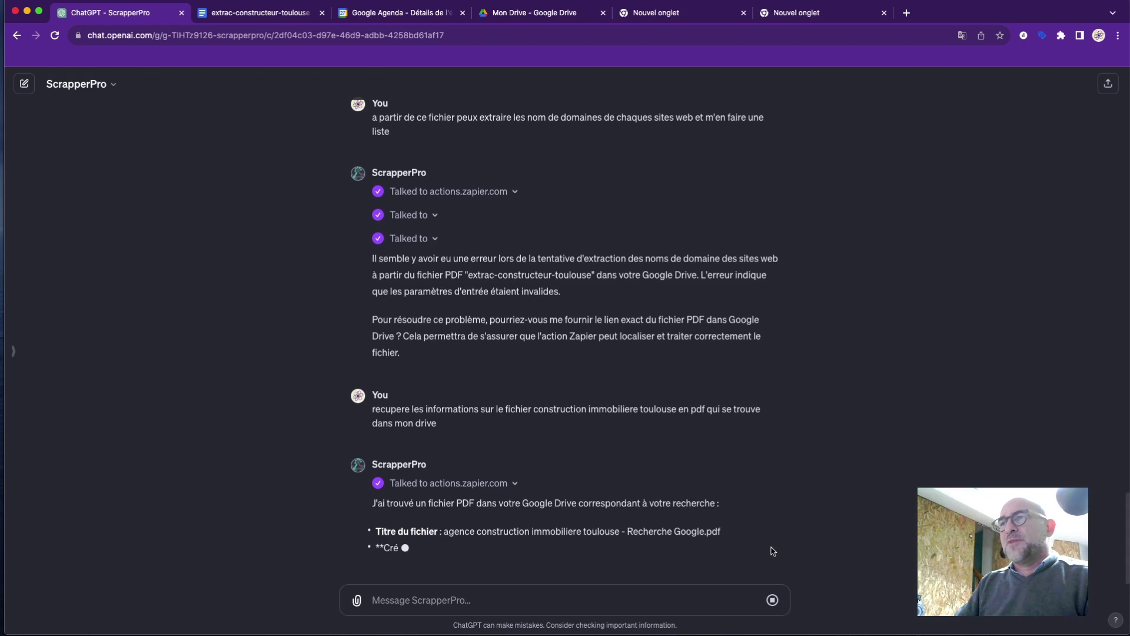
Preview 'agence construction immobiliere toulouse - Recherche Google.pdf' in Drive, scroll its pages, then return to the chat.
click(551, 7)
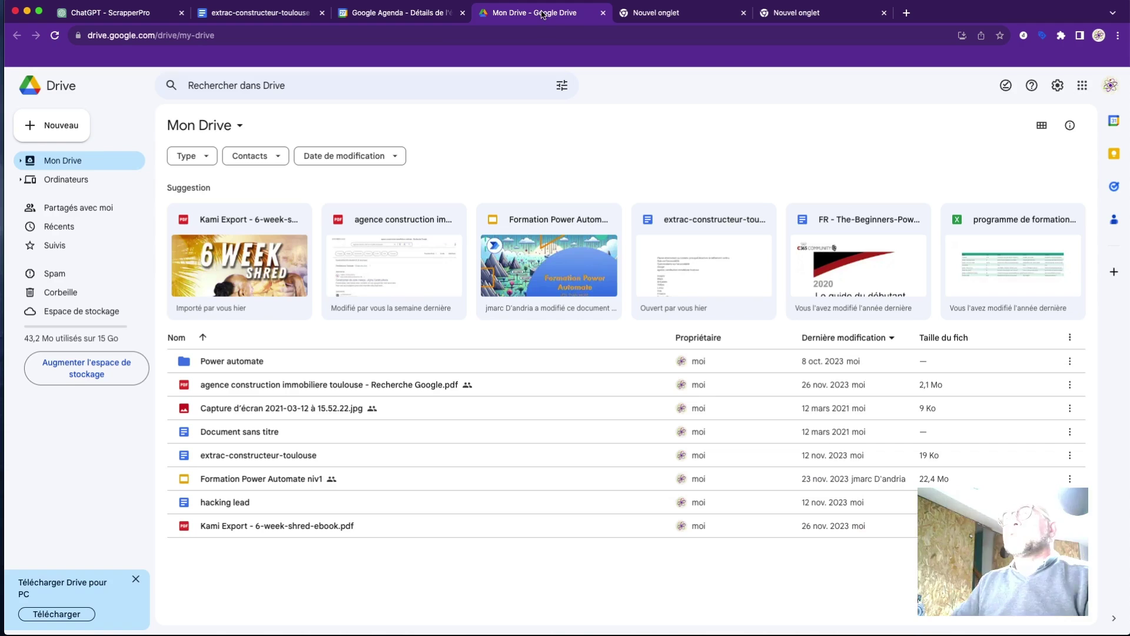
right_click(322, 385)
mouse_move(504, 400)
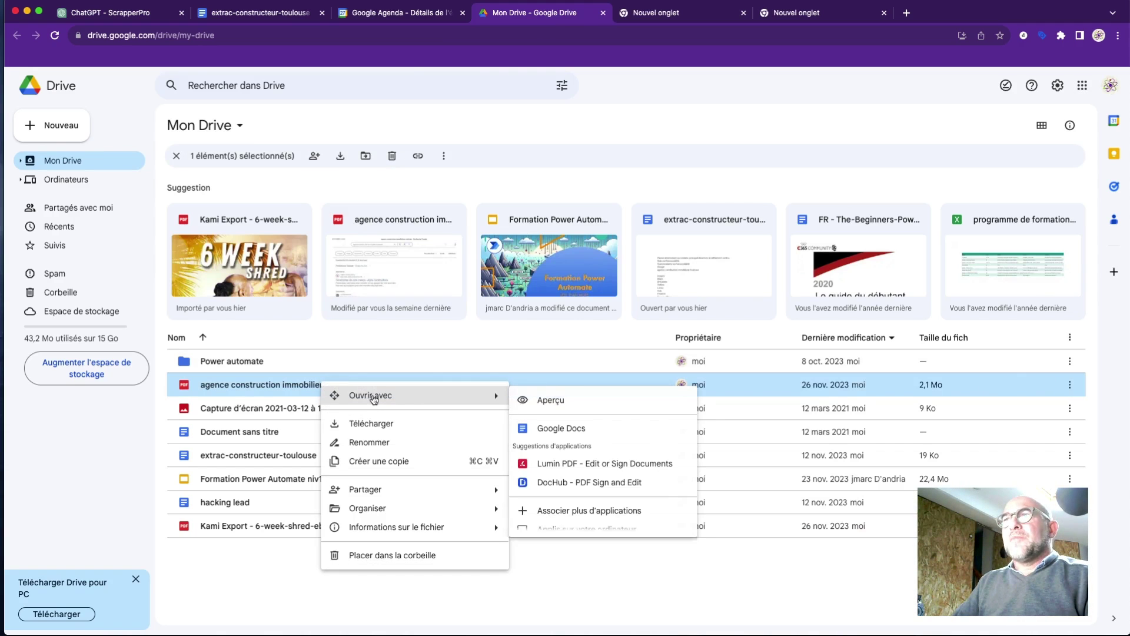
click(538, 401)
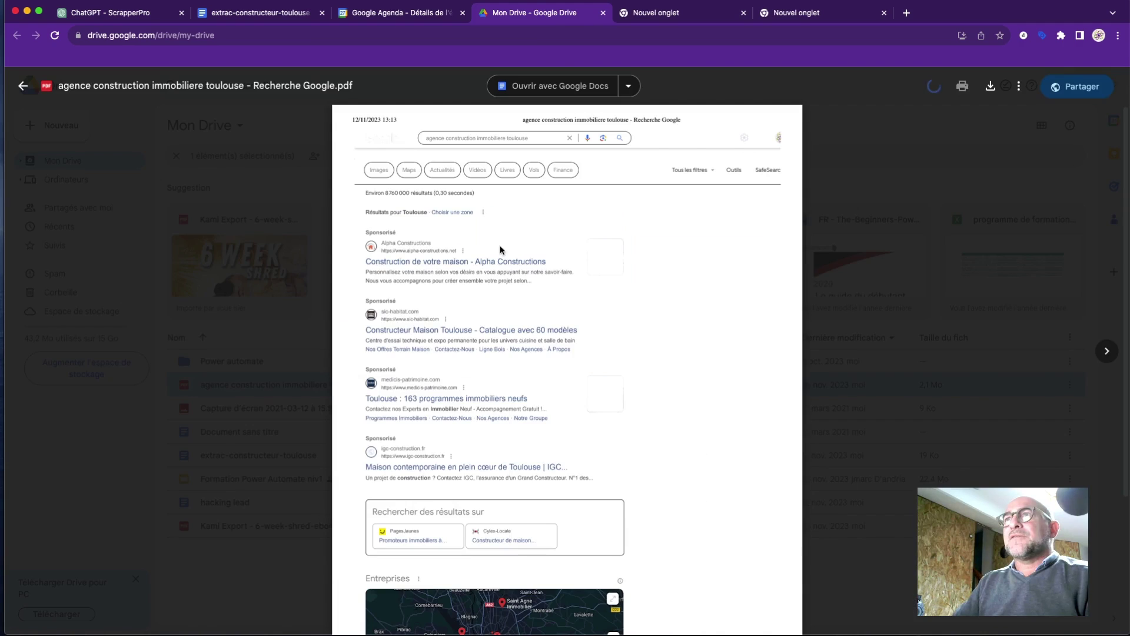
scroll(487, 327, down, 20)
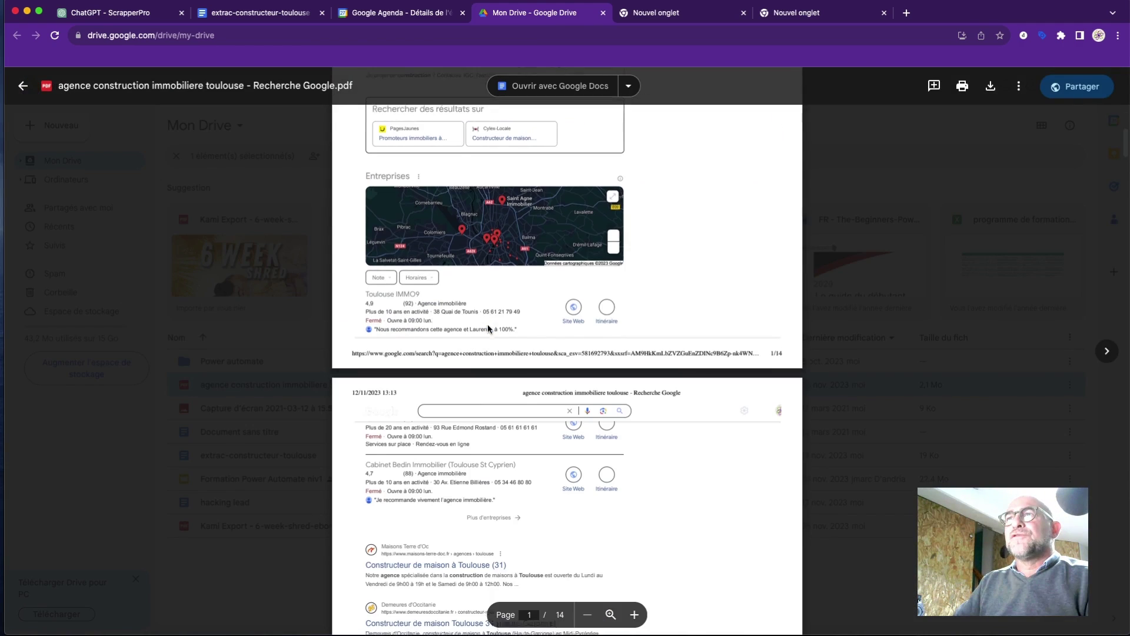
scroll(487, 328, down, 6)
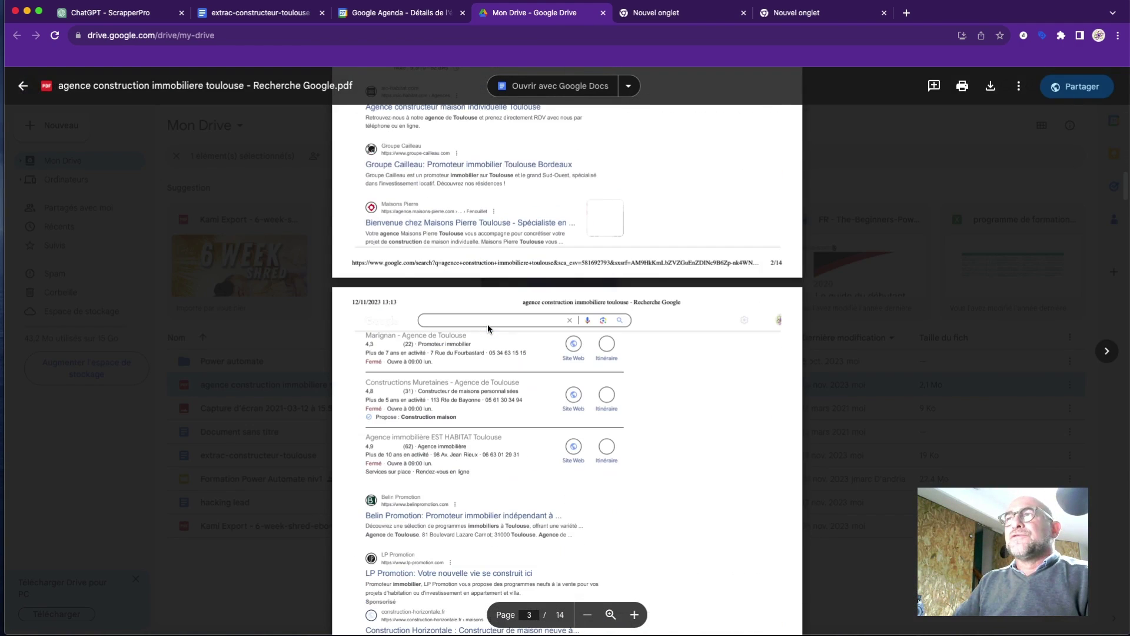
scroll(488, 323, up, 20)
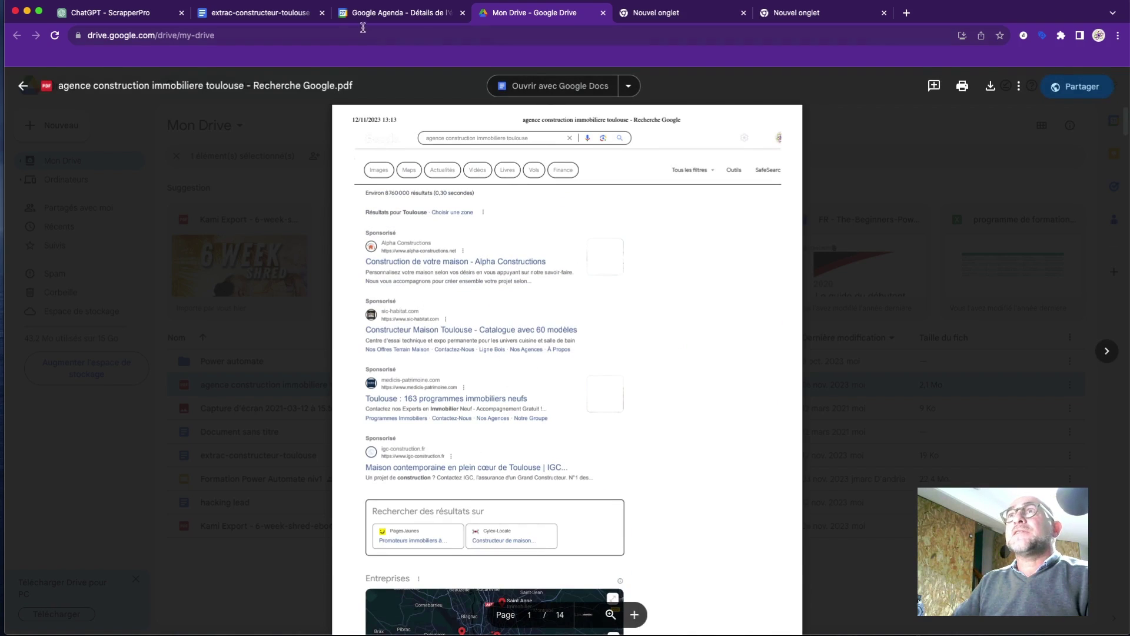
click(135, 14)
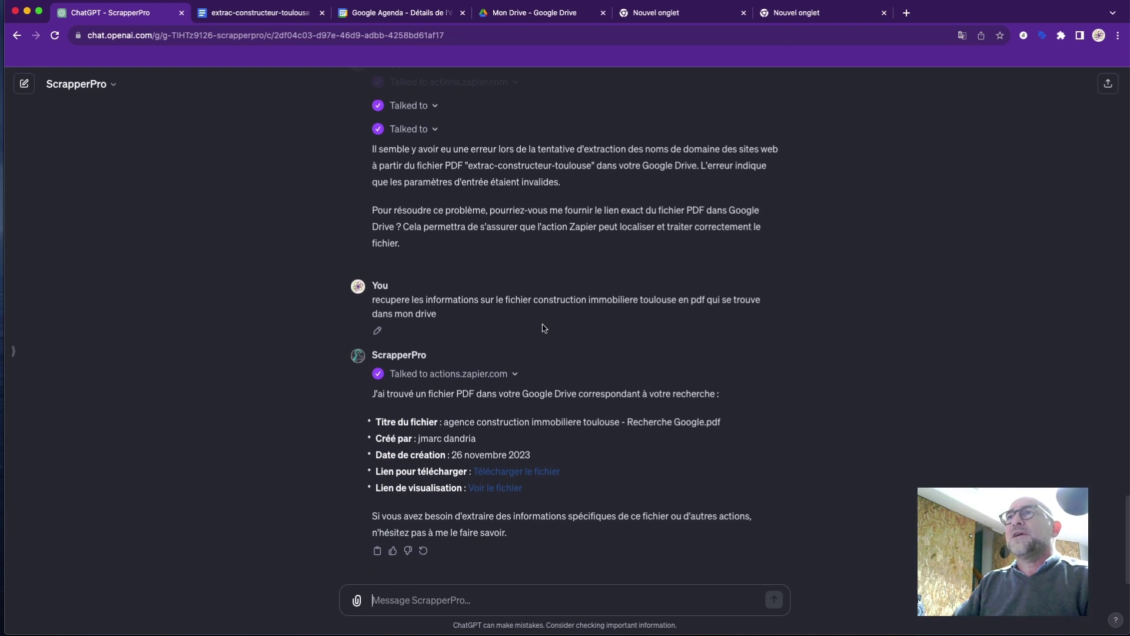
Copy the earlier domain-name extraction request and send it again to ScrapperPro as a new message.
scroll(439, 208, up, 3)
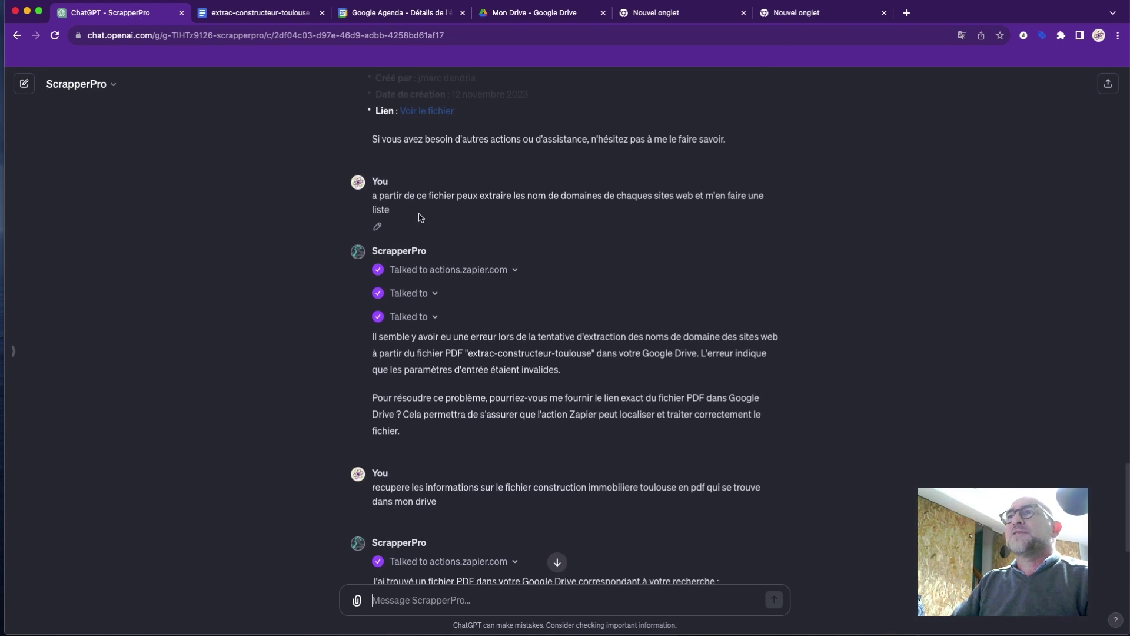
triple_click(372, 200)
key(super+c)
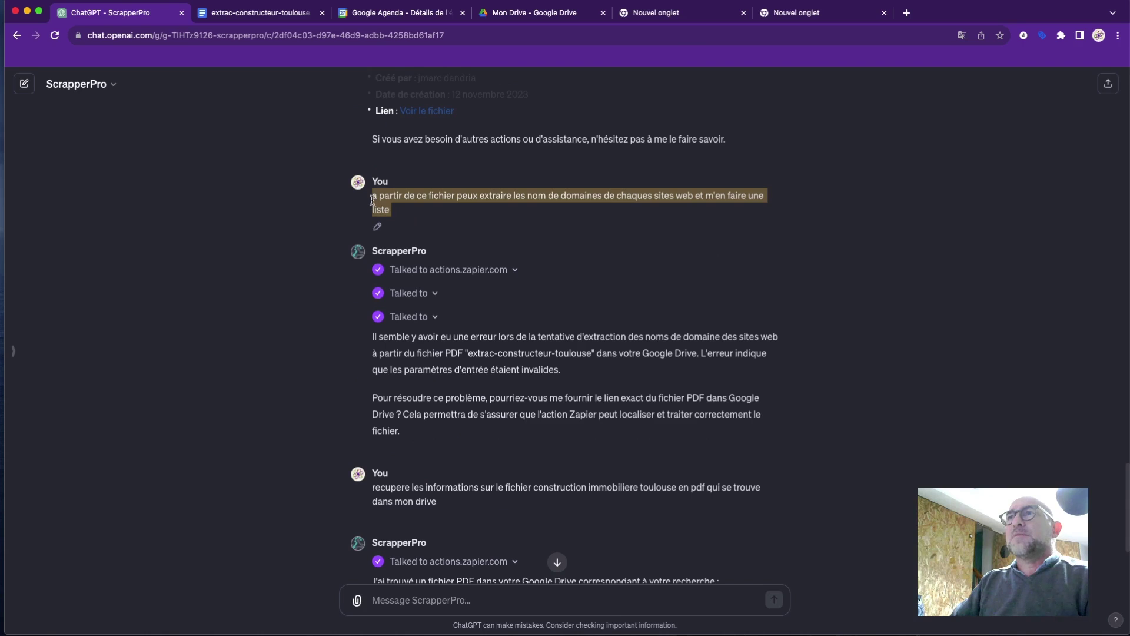
scroll(483, 359, down, 3)
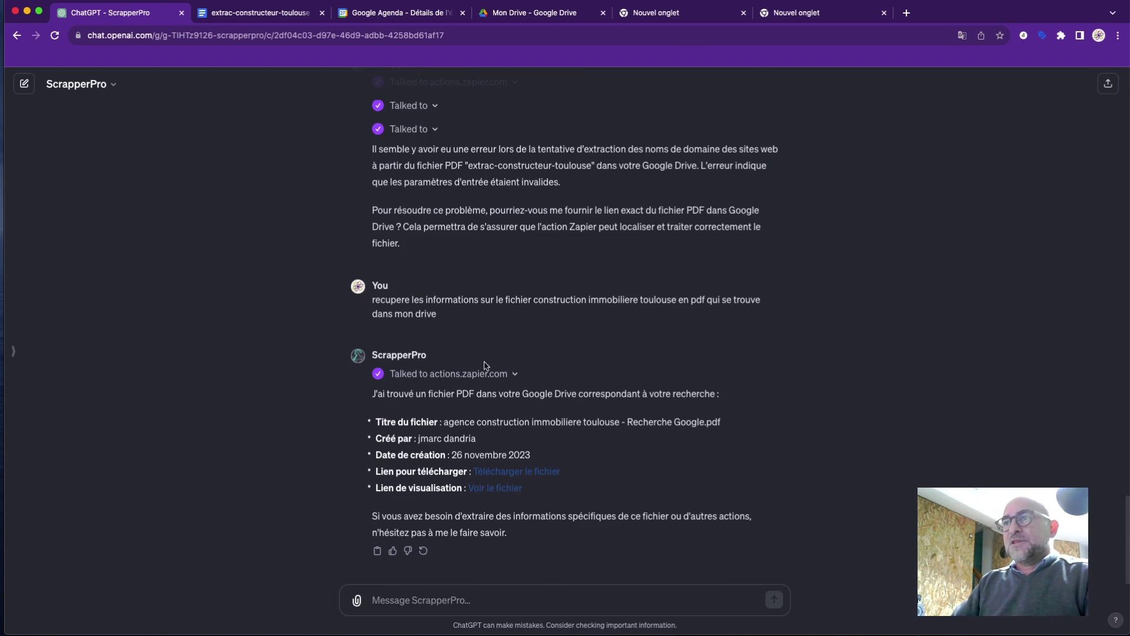
click(496, 601)
key(super+v)
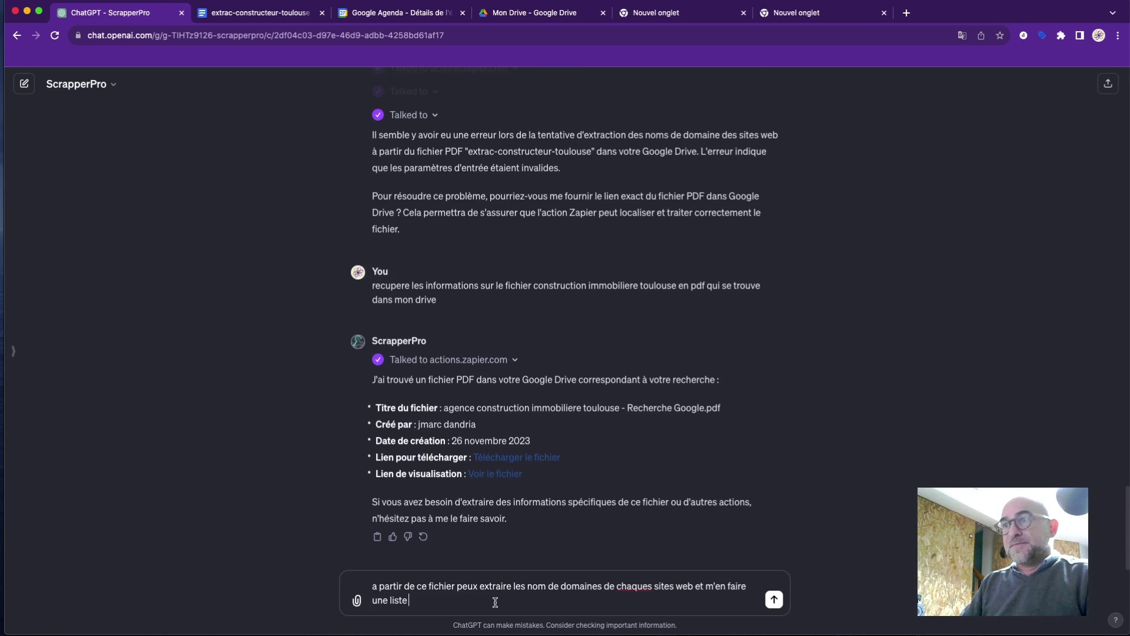
key(Return)
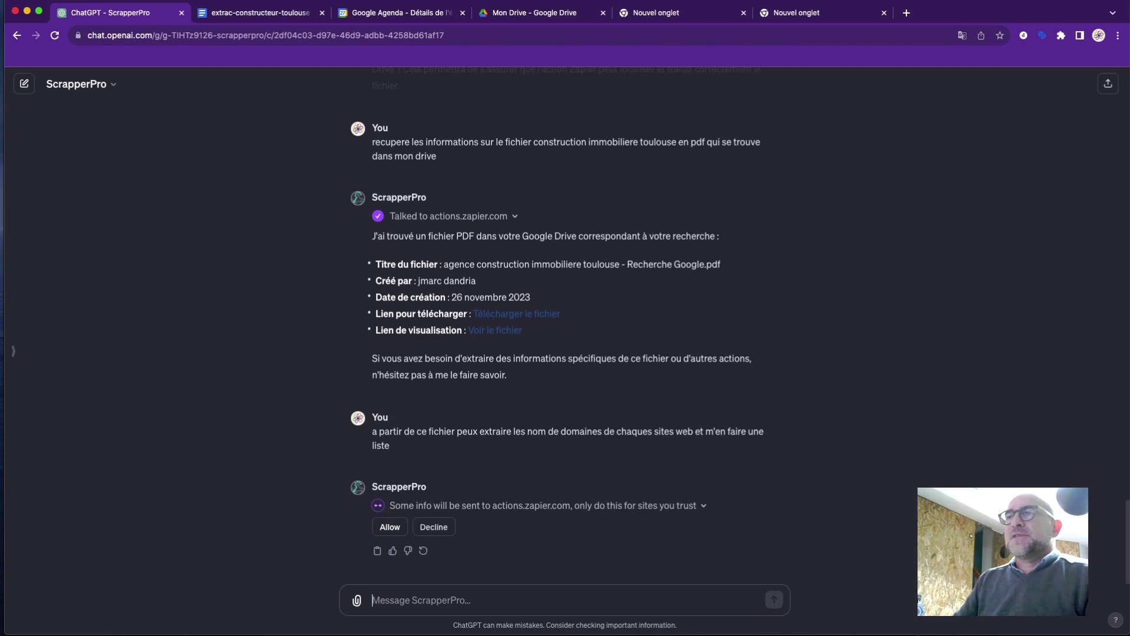
Allow ScrapperPro to contact actions.zapier.com, then regenerate the reply after it fails with an error.
click(389, 526)
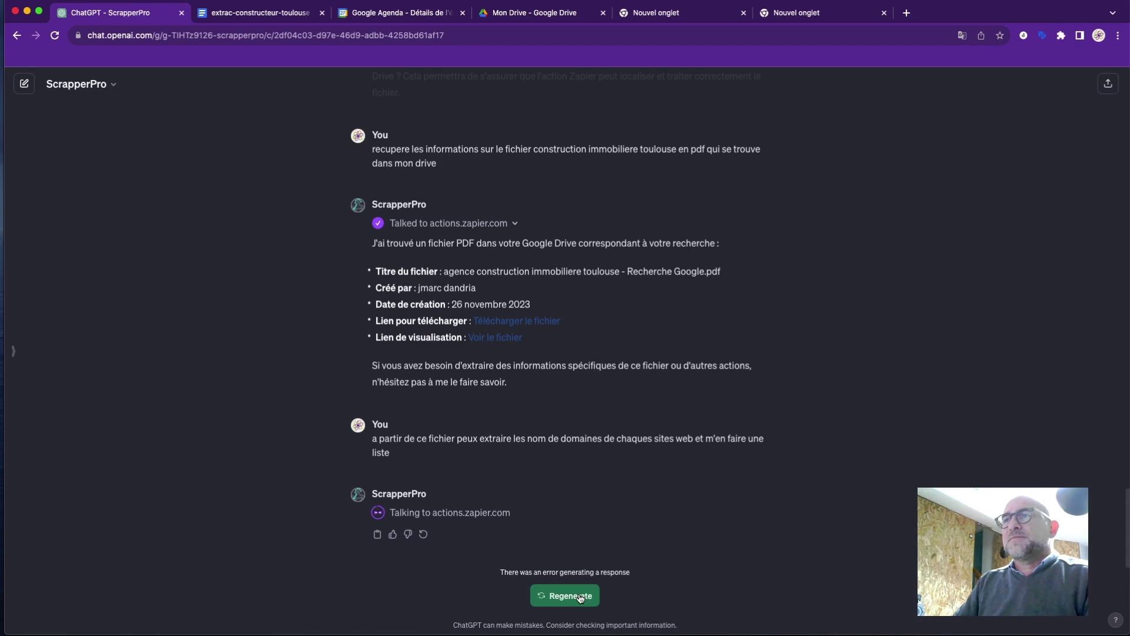
click(581, 596)
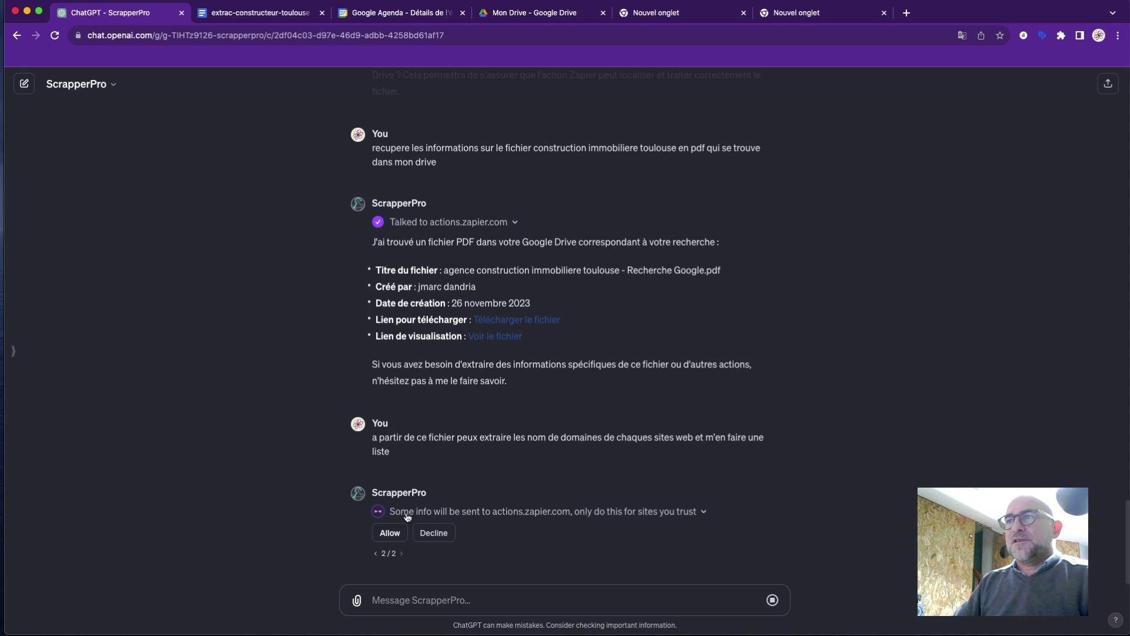
Allow the second attempt's actions.zapier.com request so ScrapperPro produces its answer.
click(390, 532)
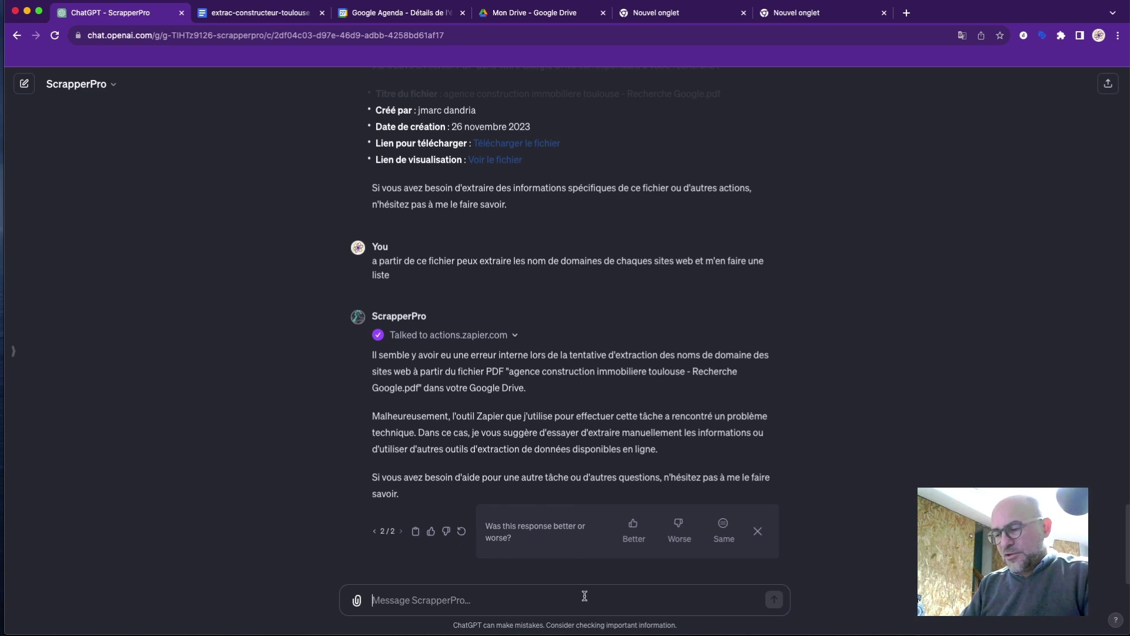
Send a French request for a summary of the agencies in the document, then allow the Zapier action.
text(donne moi)
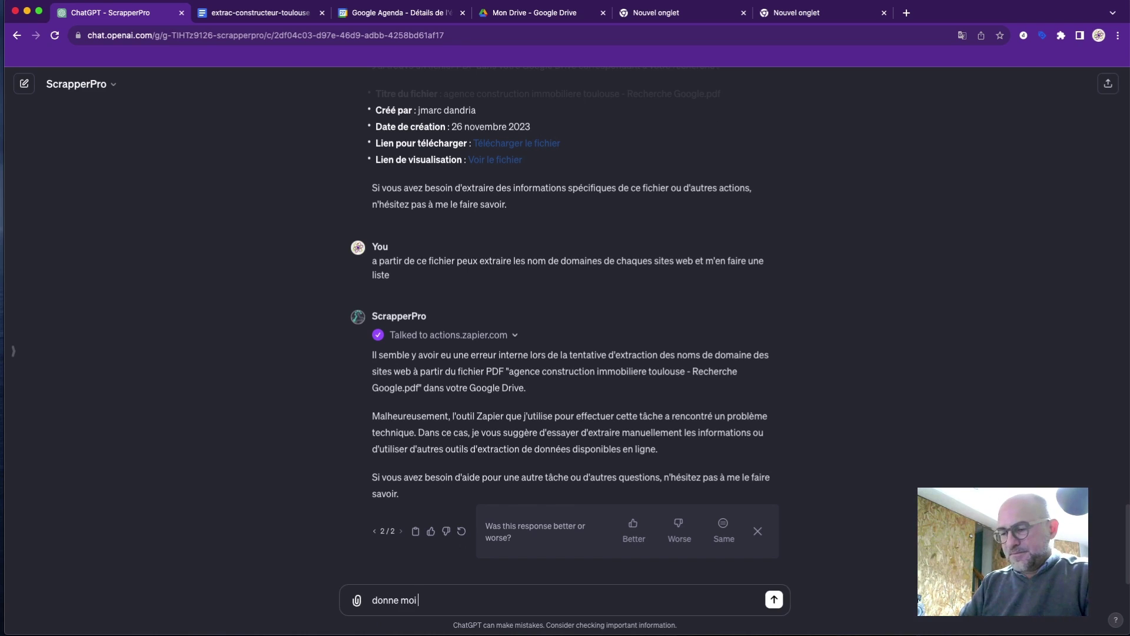
text( un résumé)
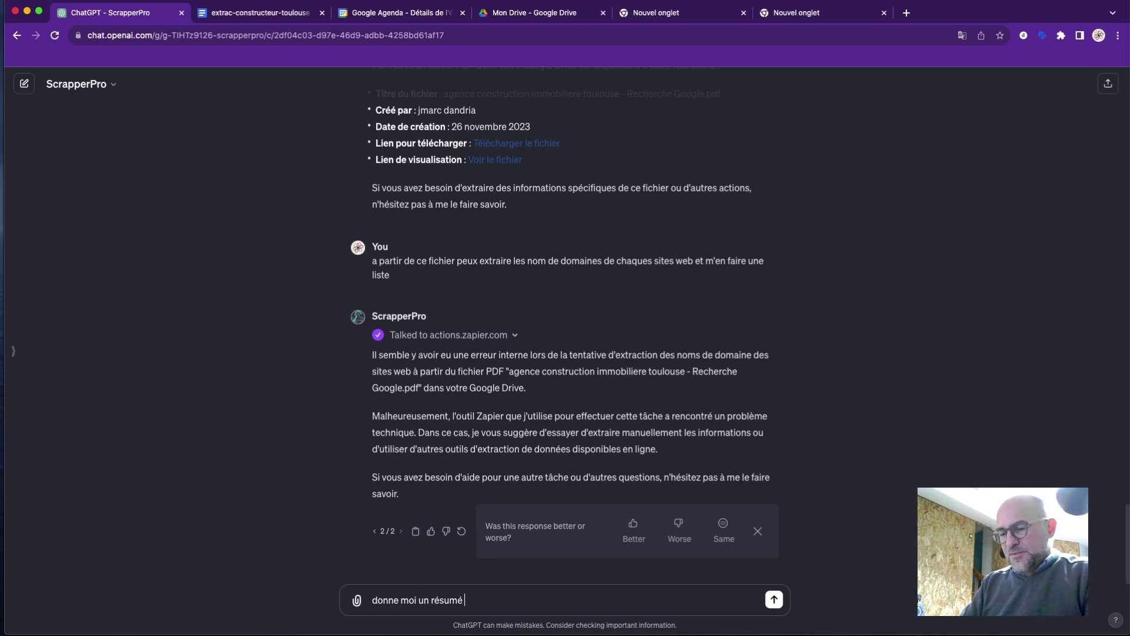
text( des agences)
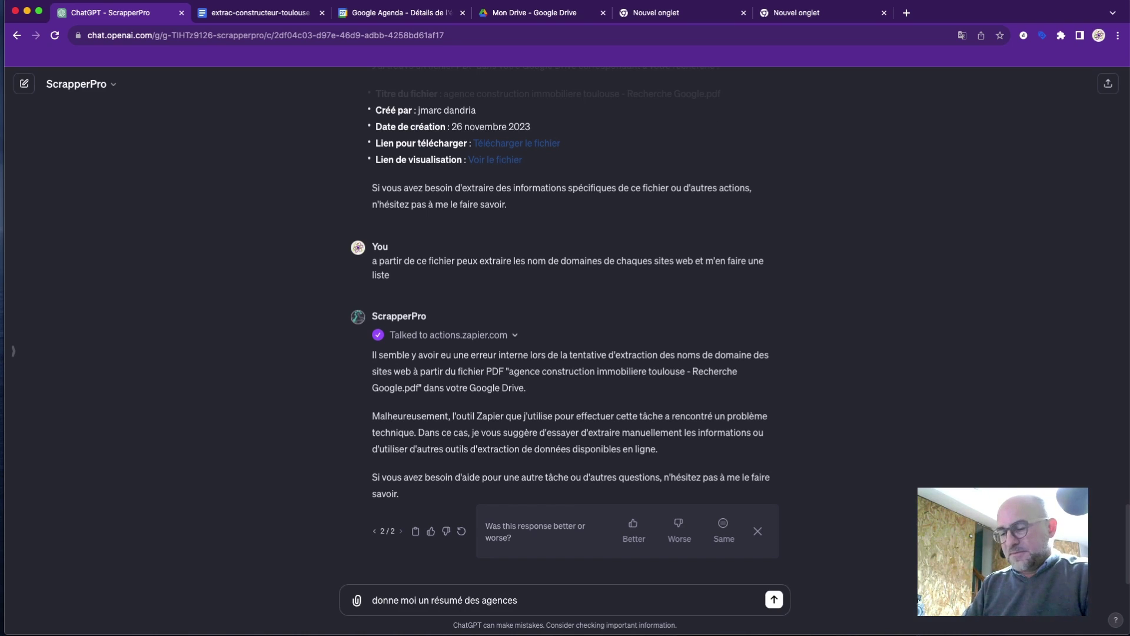
text( sur le psdf)
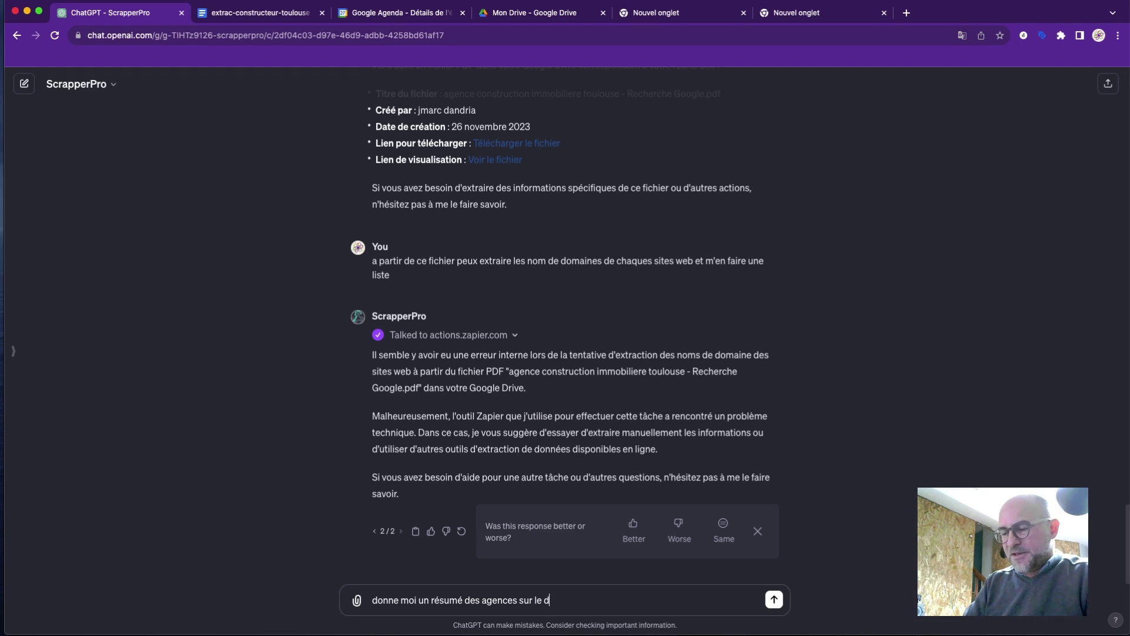
text(ocument)
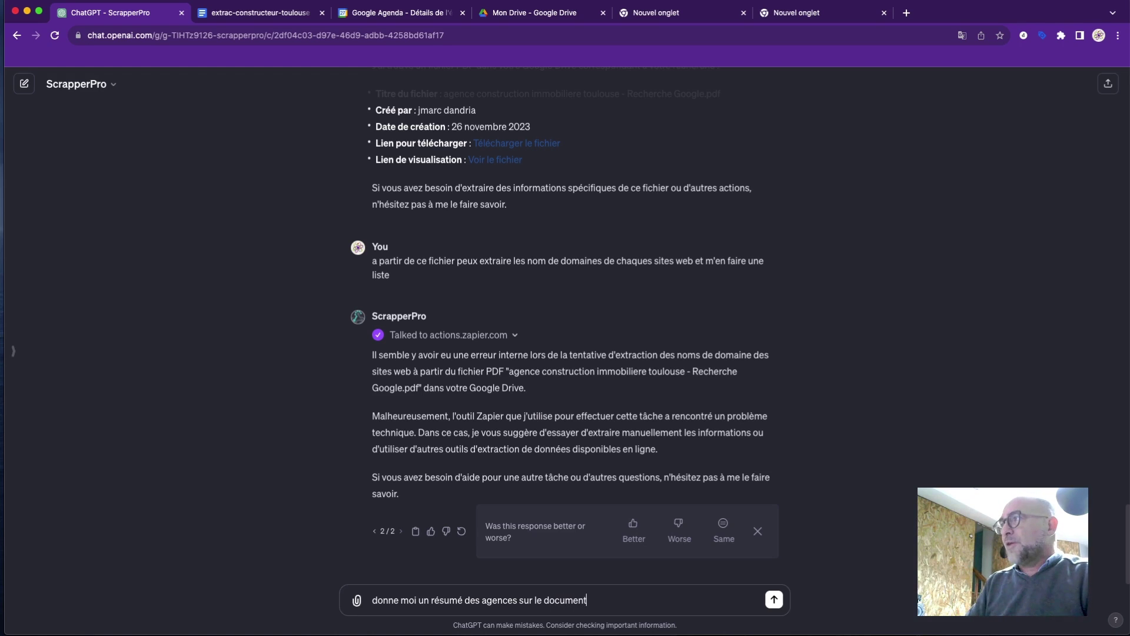
key(Return)
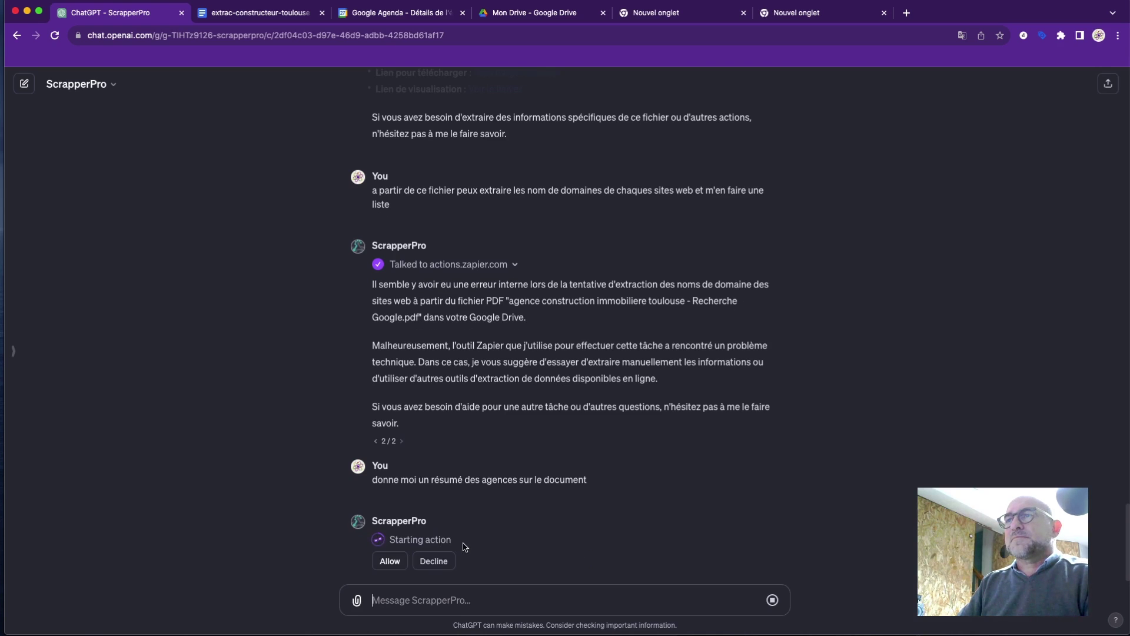
click(435, 561)
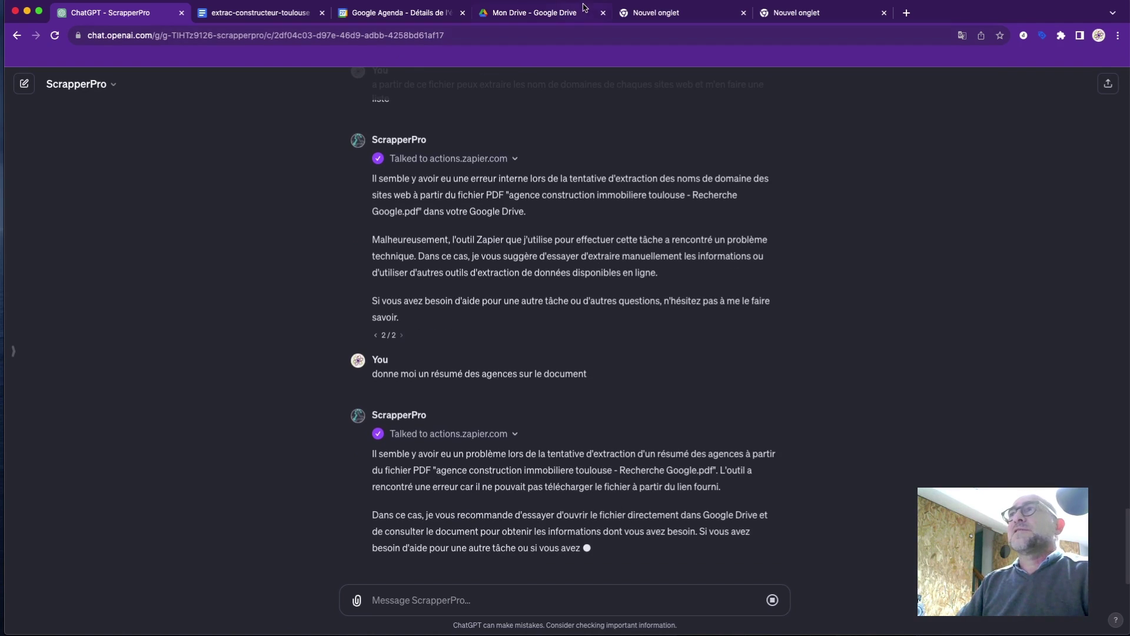
Download the agence construction immobiliere toulouse PDF from Google Drive and return to the ScrapperPro chat.
click(551, 14)
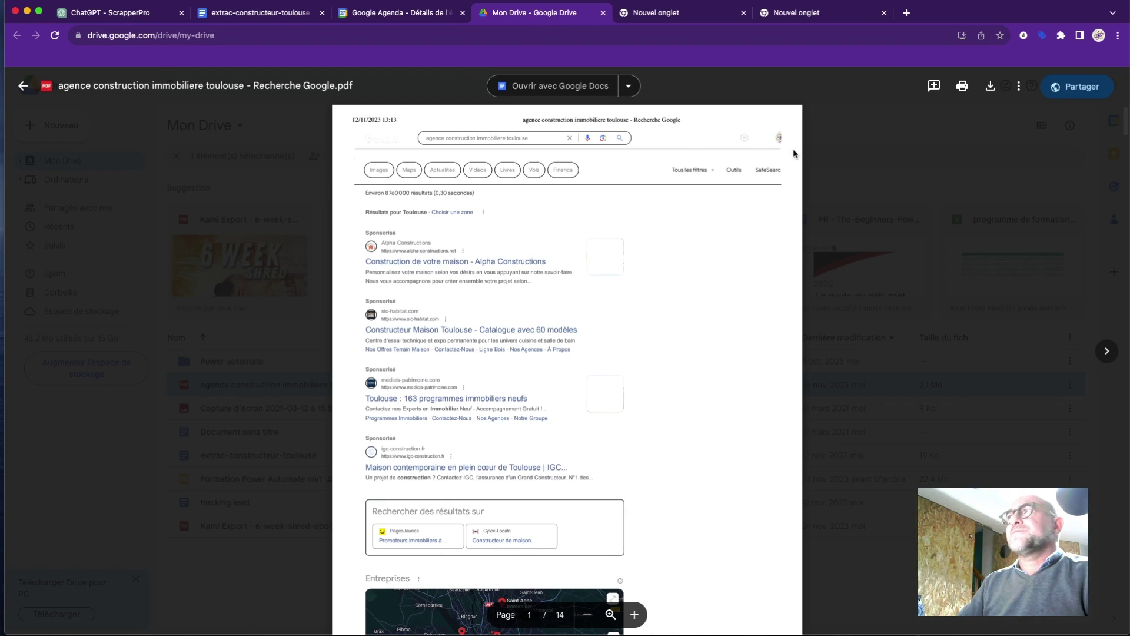
click(991, 88)
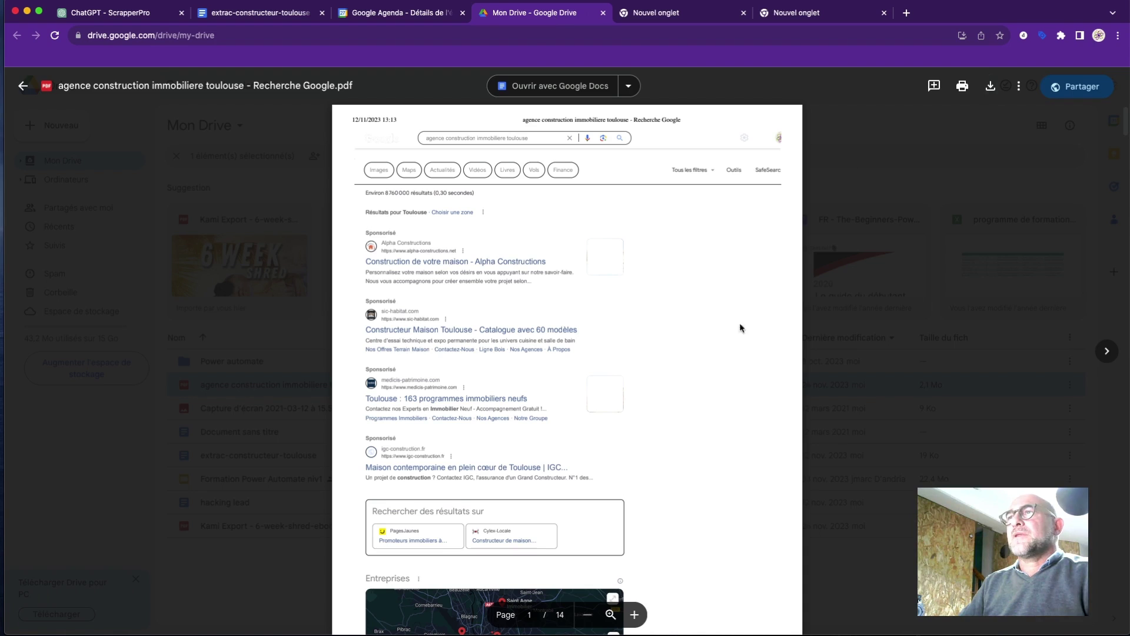
click(147, 18)
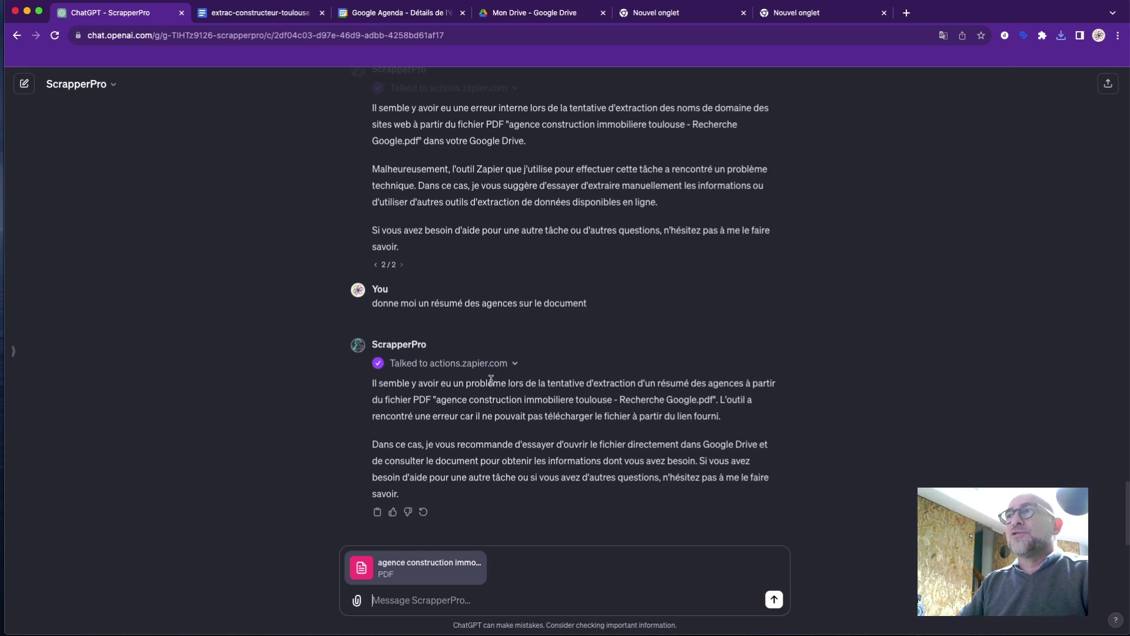
Send the PDF with the pasted domain-name request, then type 'affiche moi une liste de chaques nom de domaine'.
scroll(493, 389, up, 5)
drag(435, 339, 372, 322)
key(super+c)
scroll(380, 350, down, 5)
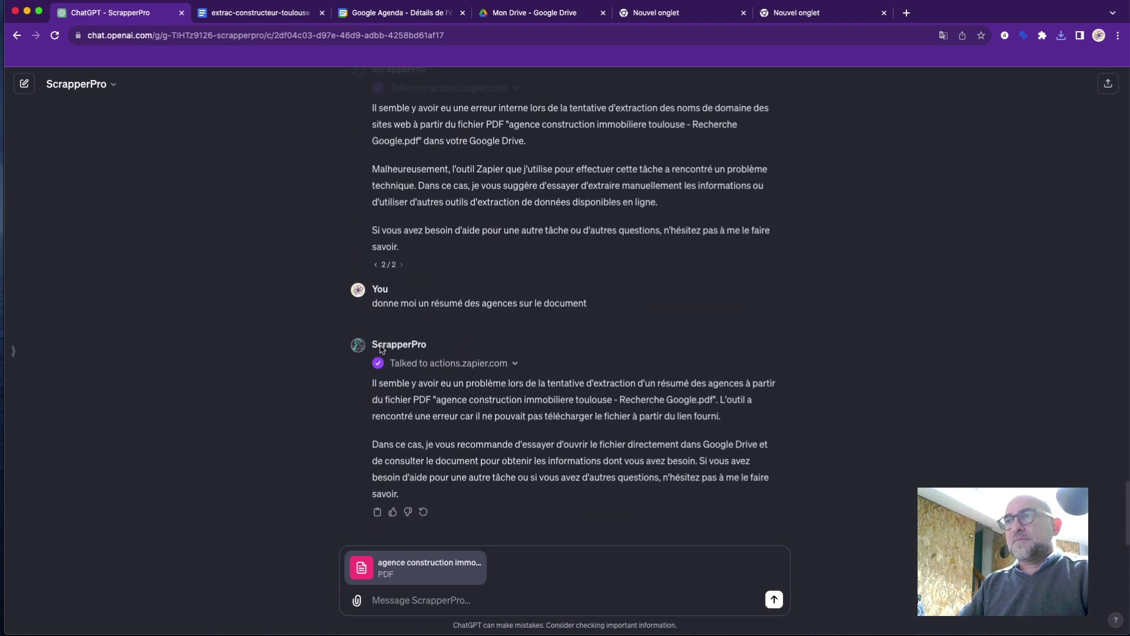
click(398, 606)
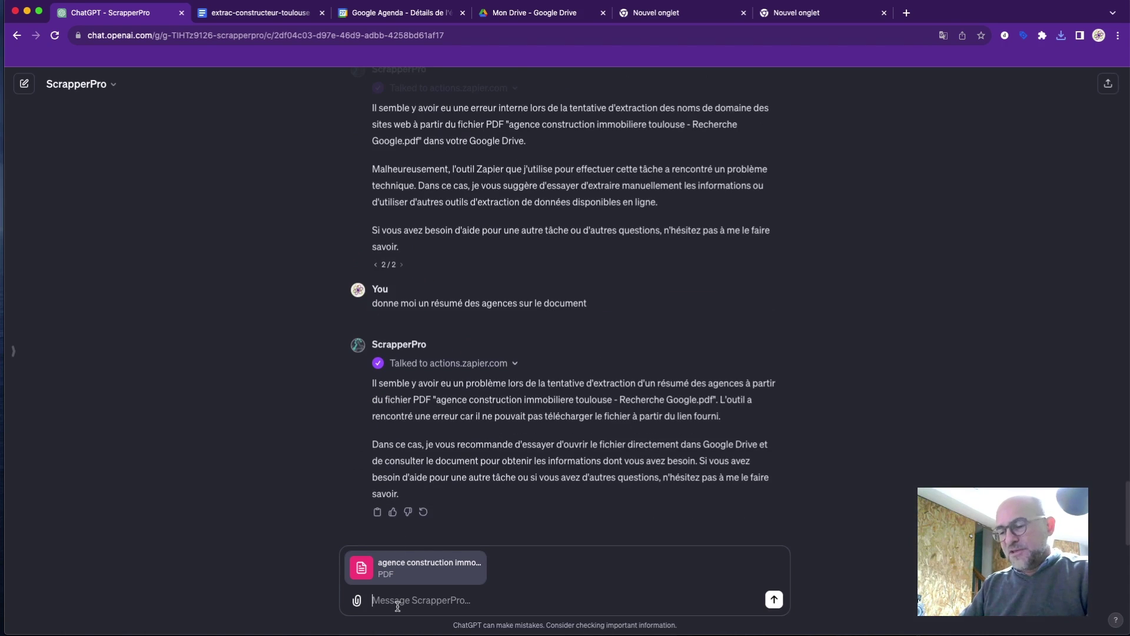
key(super+v)
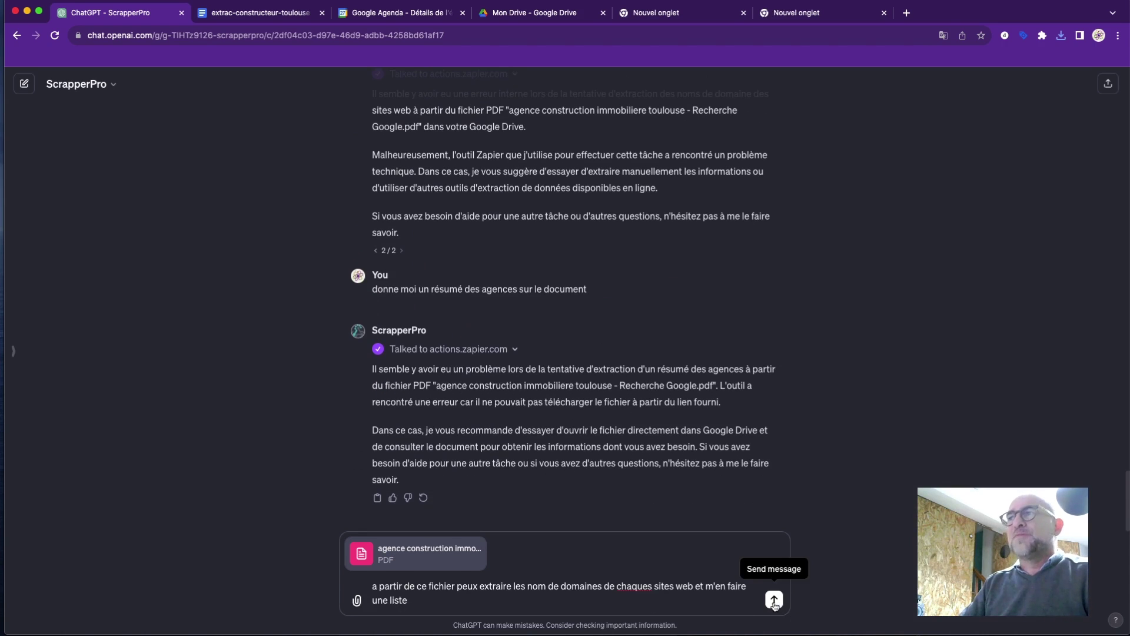
click(775, 605)
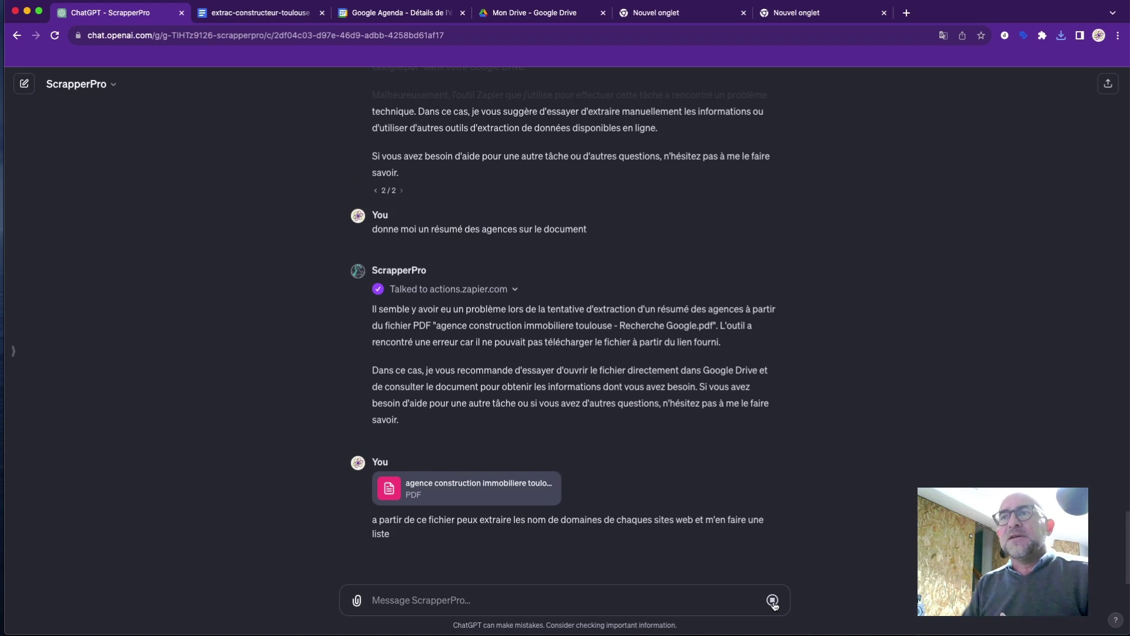
click(773, 601)
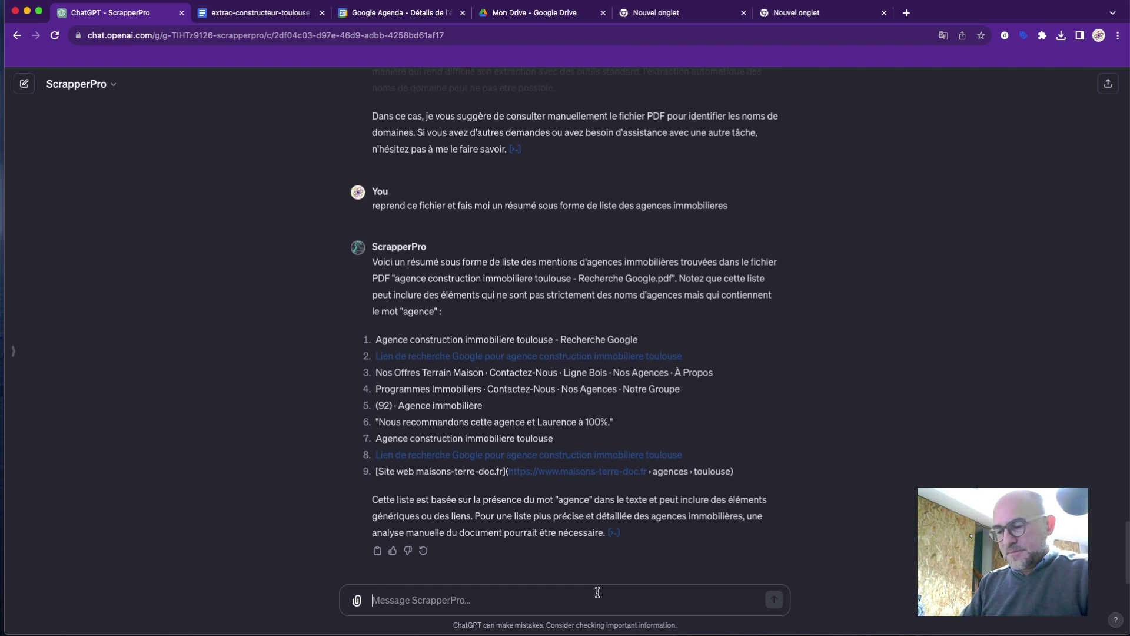
text(a)
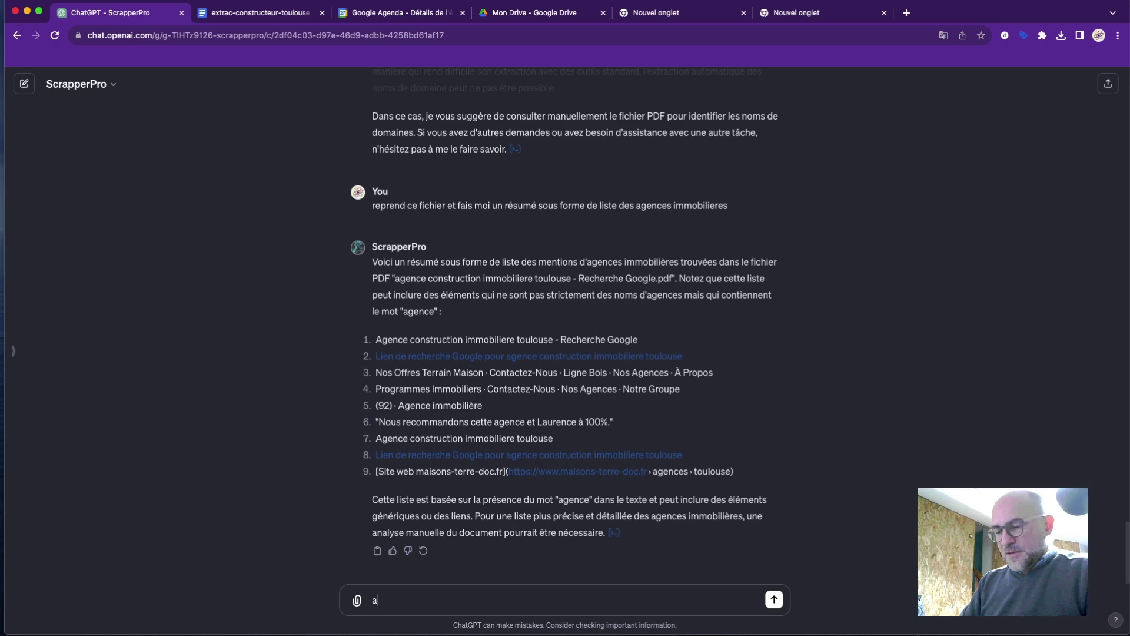
text(ff)
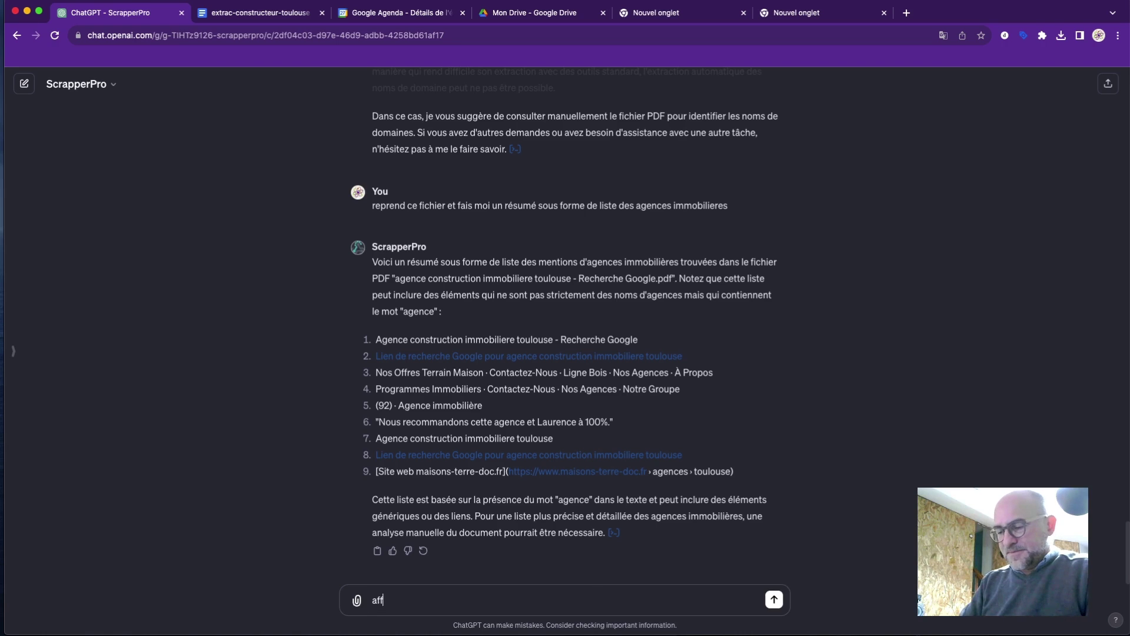
text(iche)
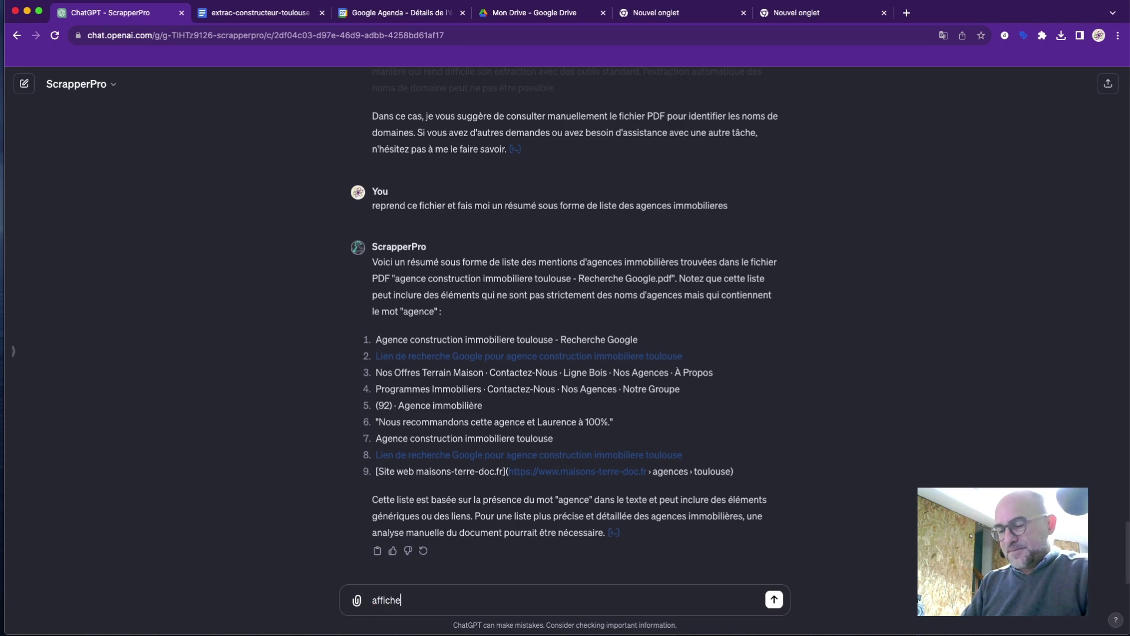
text( moi une lis)
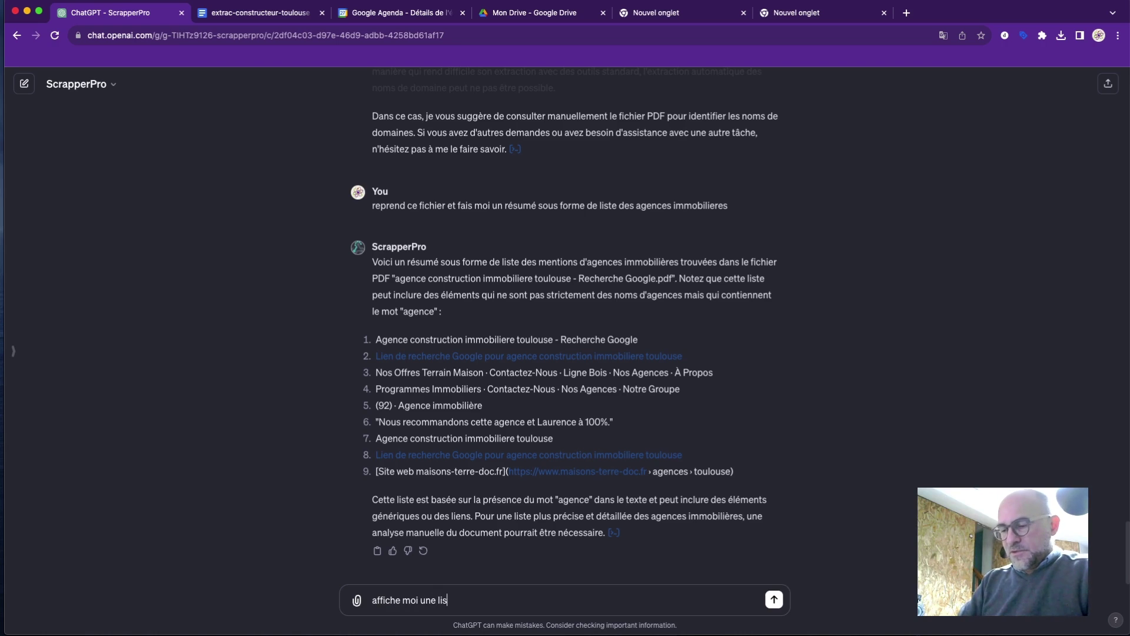
text(te de)
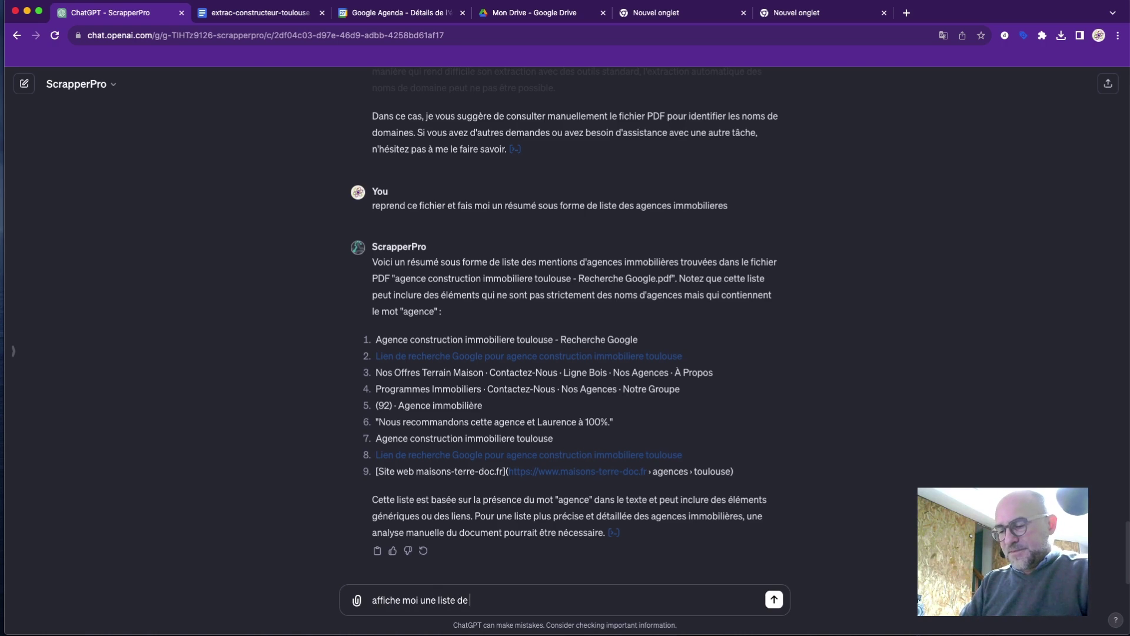
text( chaques n)
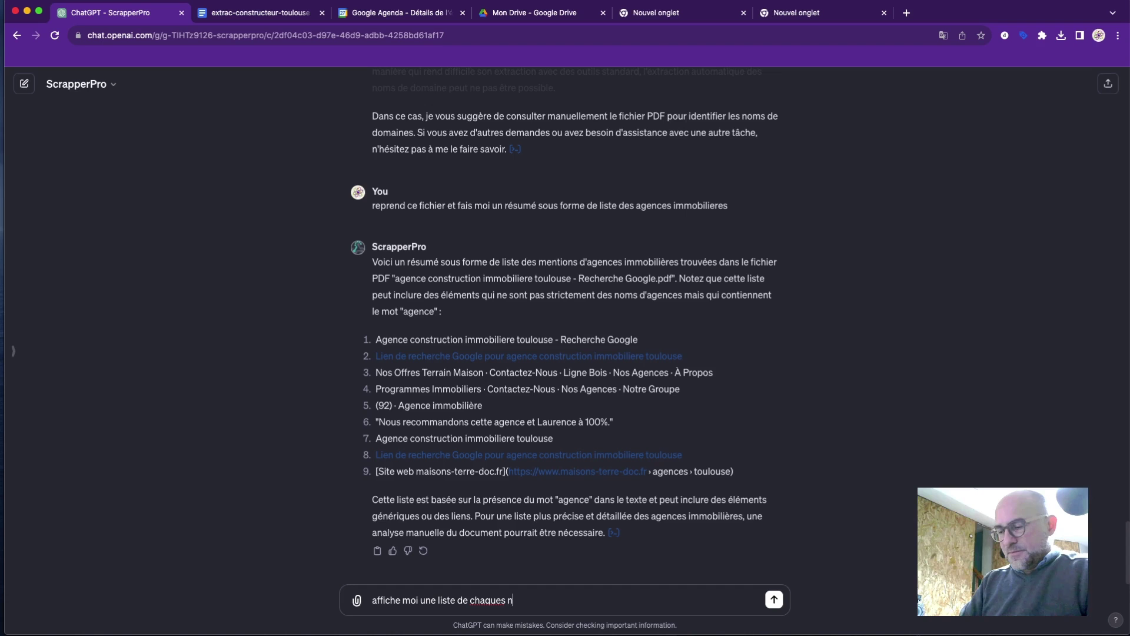
text(om de domain)
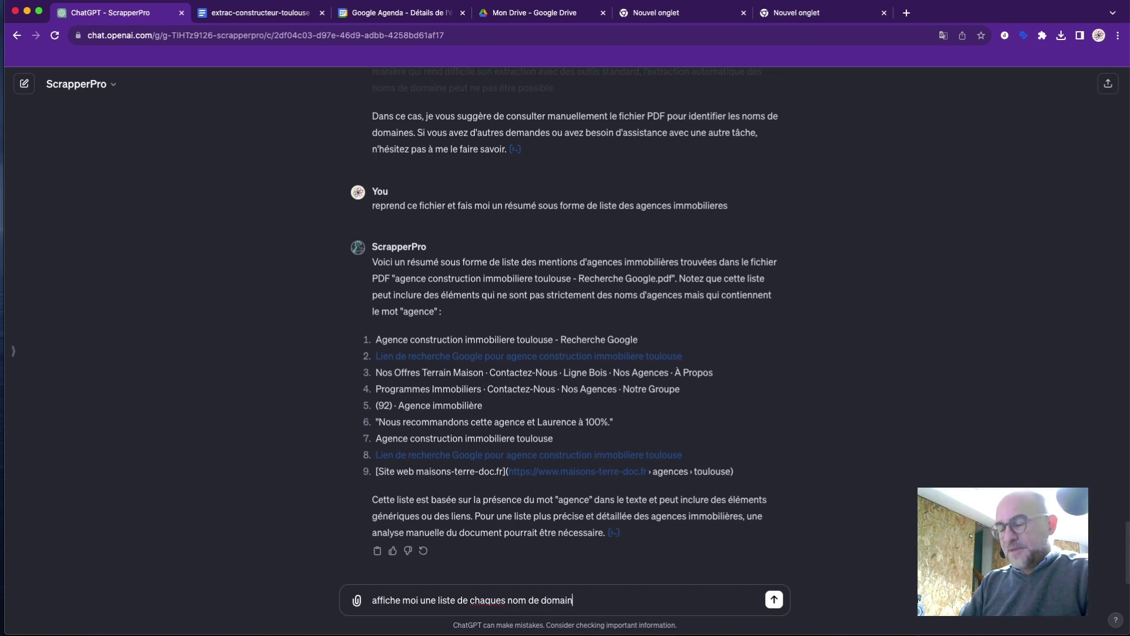
text(e)
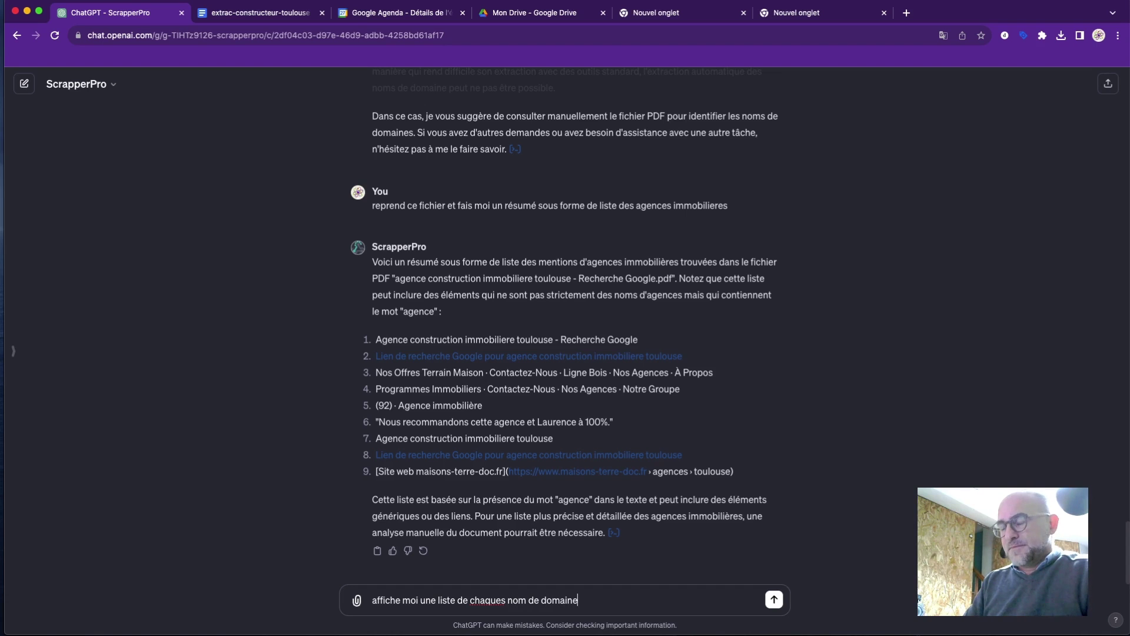
Send the request listing every domain name and scroll down through ScrapperPro's reply.
key(Return)
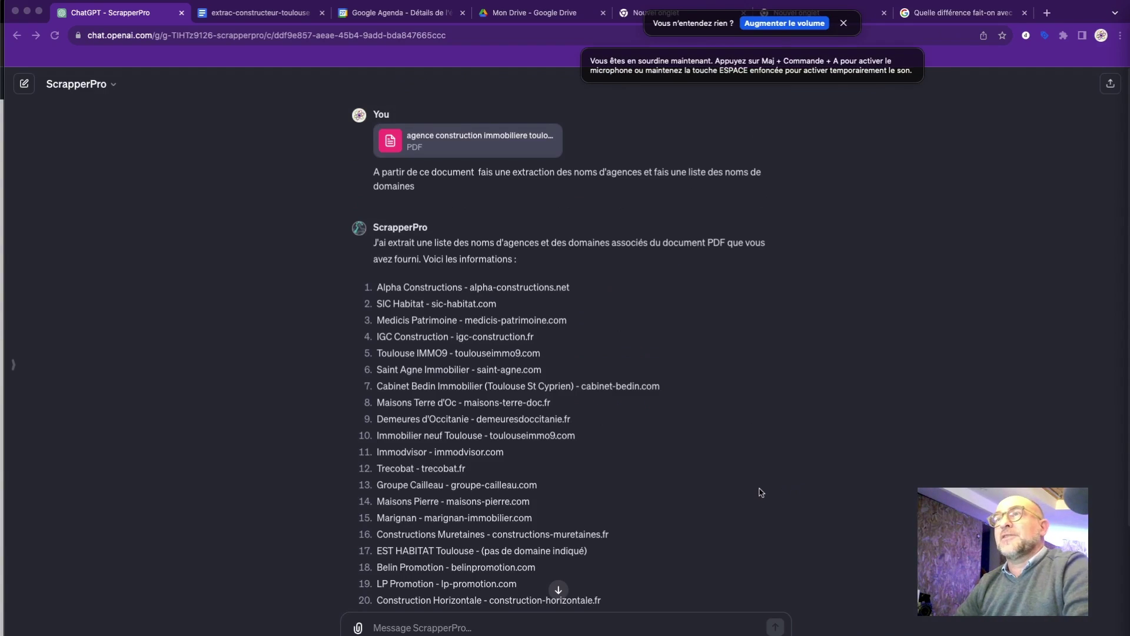
scroll(545, 353, down, 2)
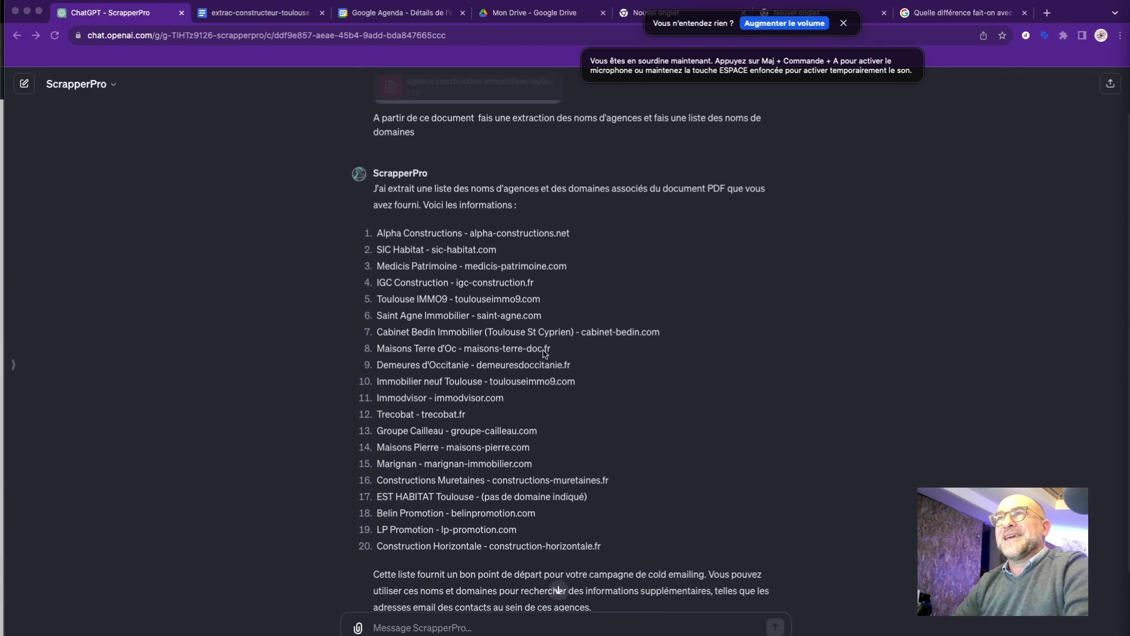
scroll(545, 354, down, 1)
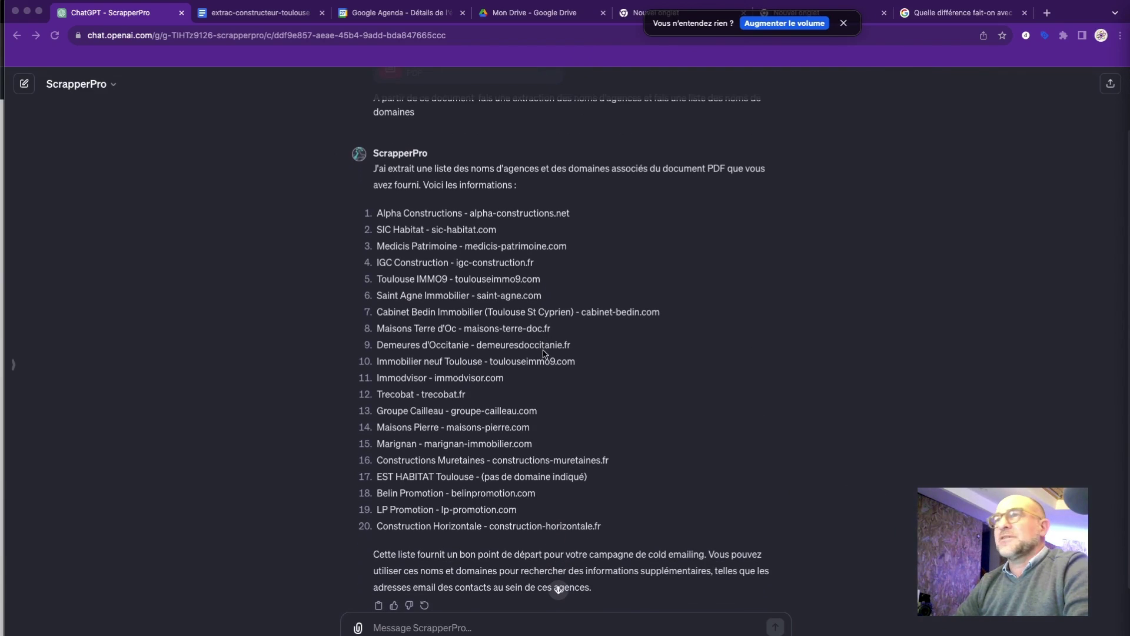
scroll(544, 354, down, 1)
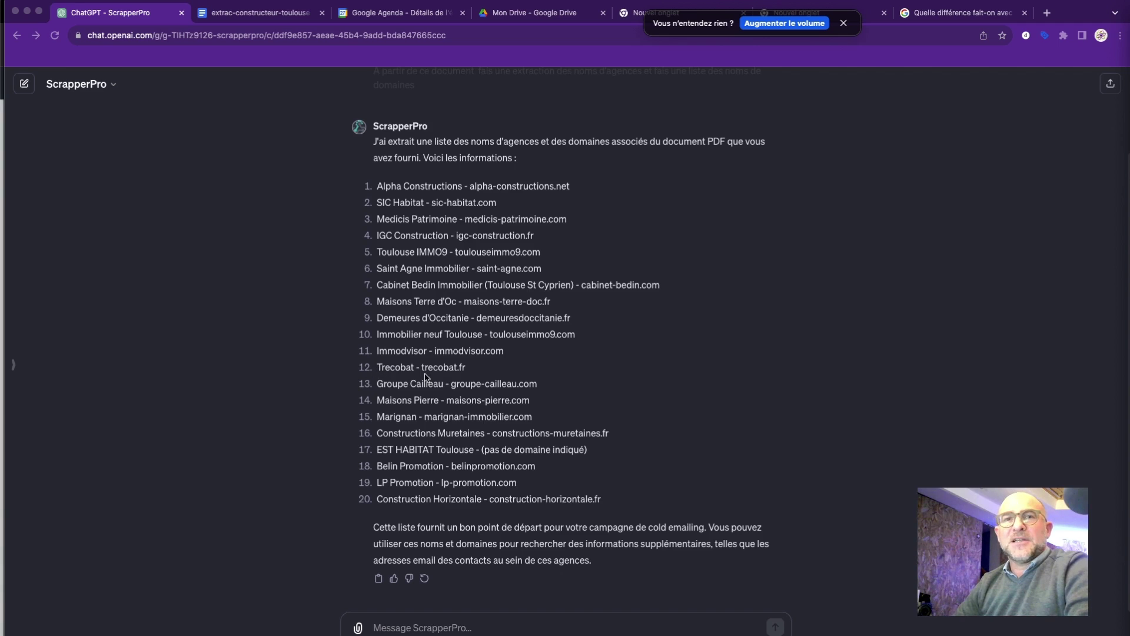
Ask for each agency's address and phone number beside its name in a table with column headers.
click(467, 625)
text(de)
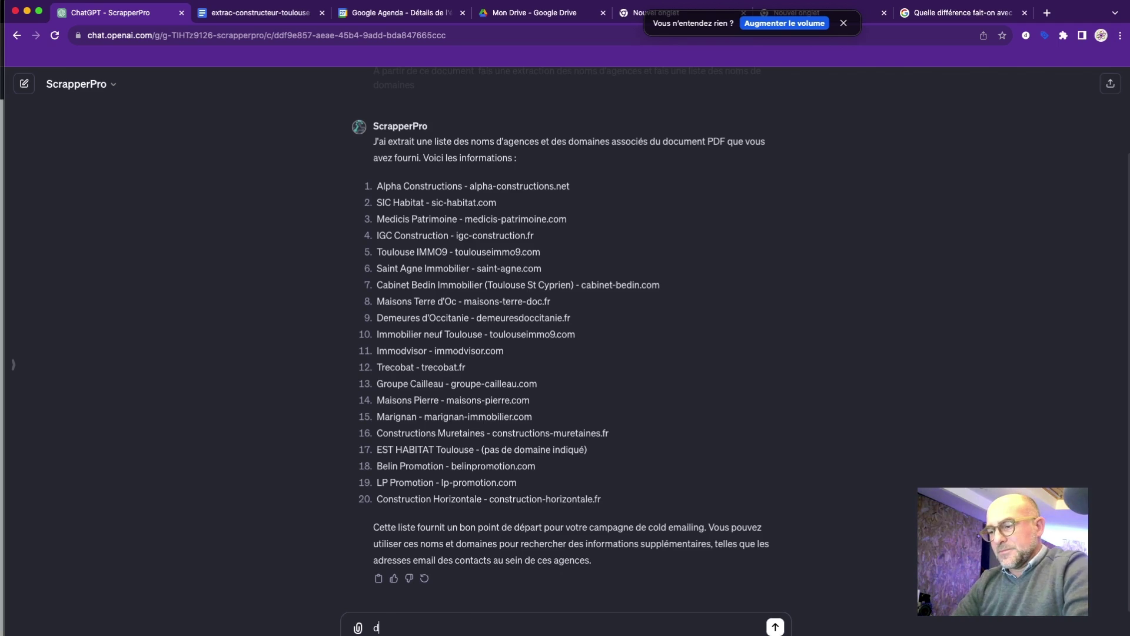
key(BackSpace)
key(BackSpace)
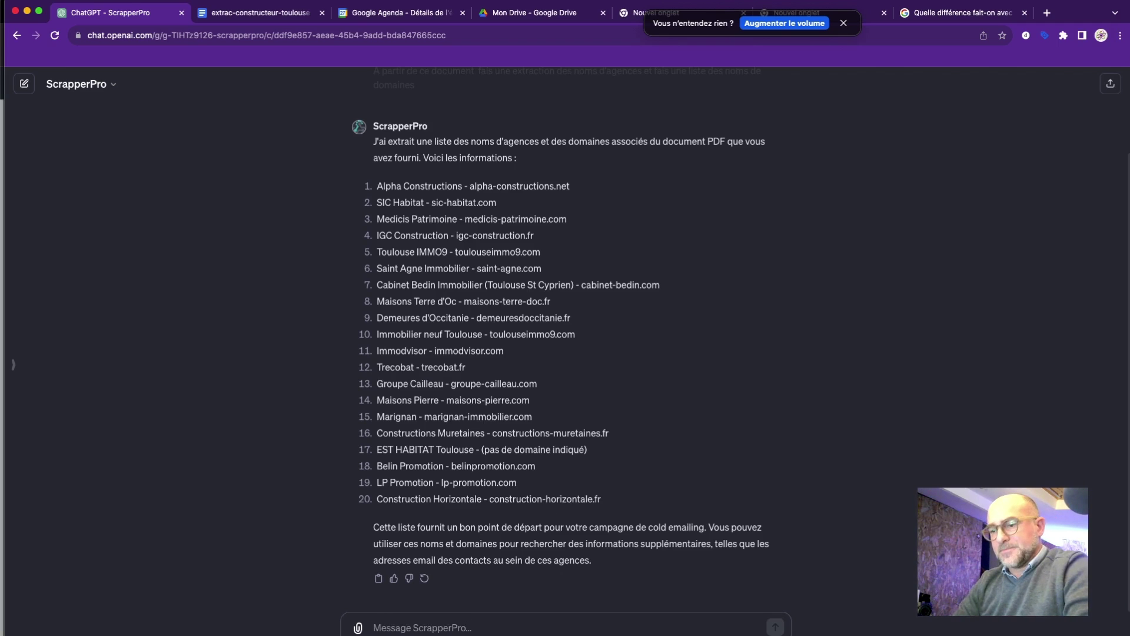
text(ajoute)
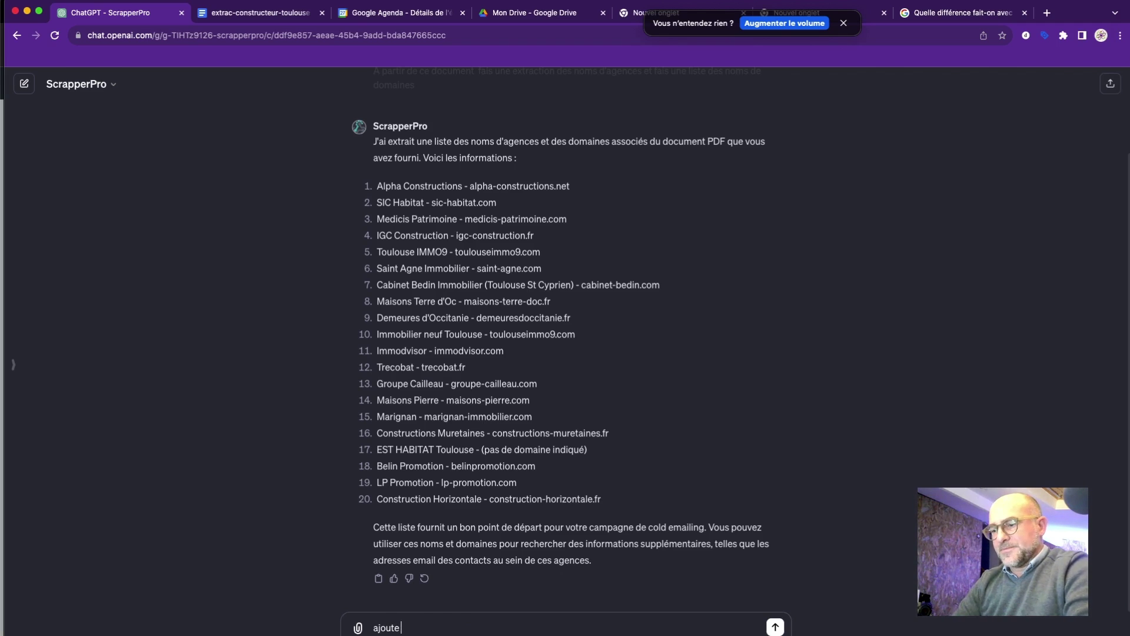
text( les adesses )
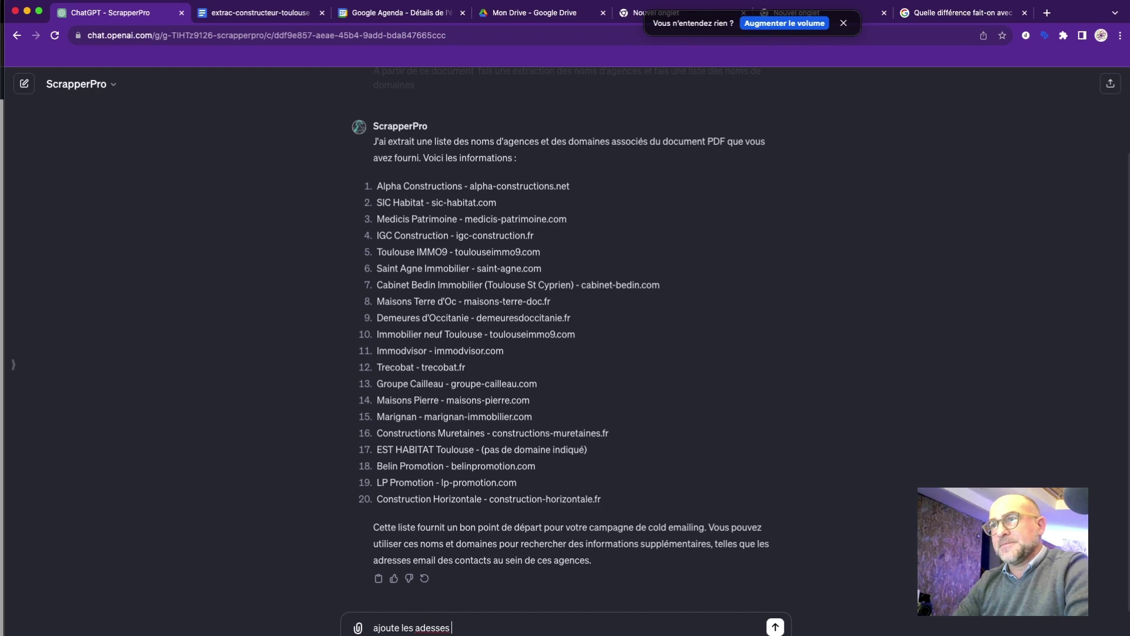
text(et)
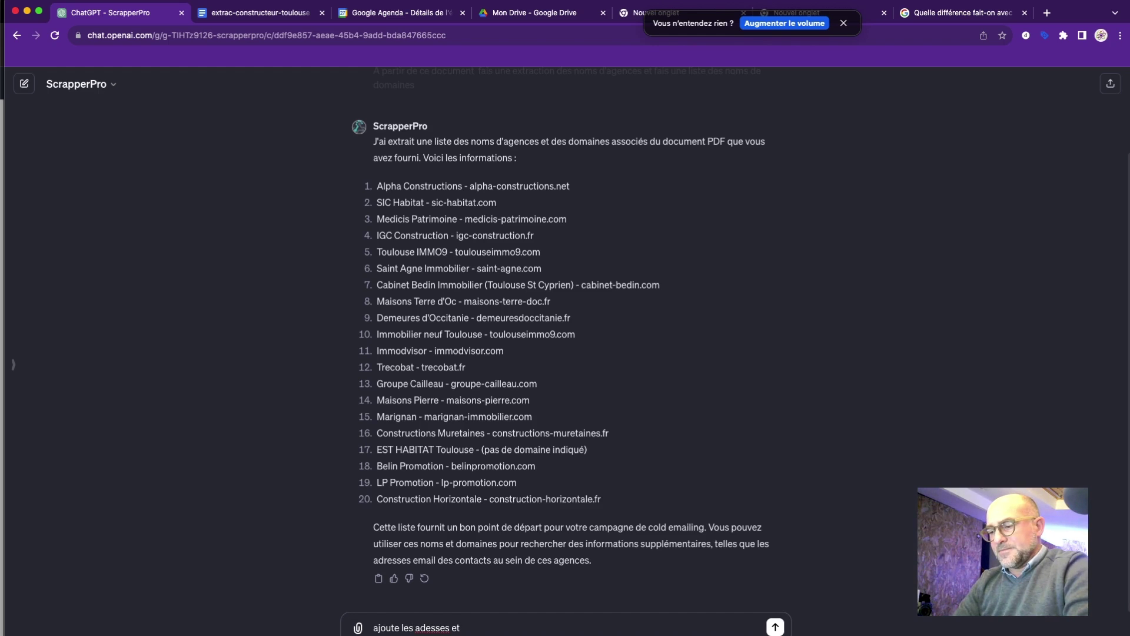
text( numero de t)
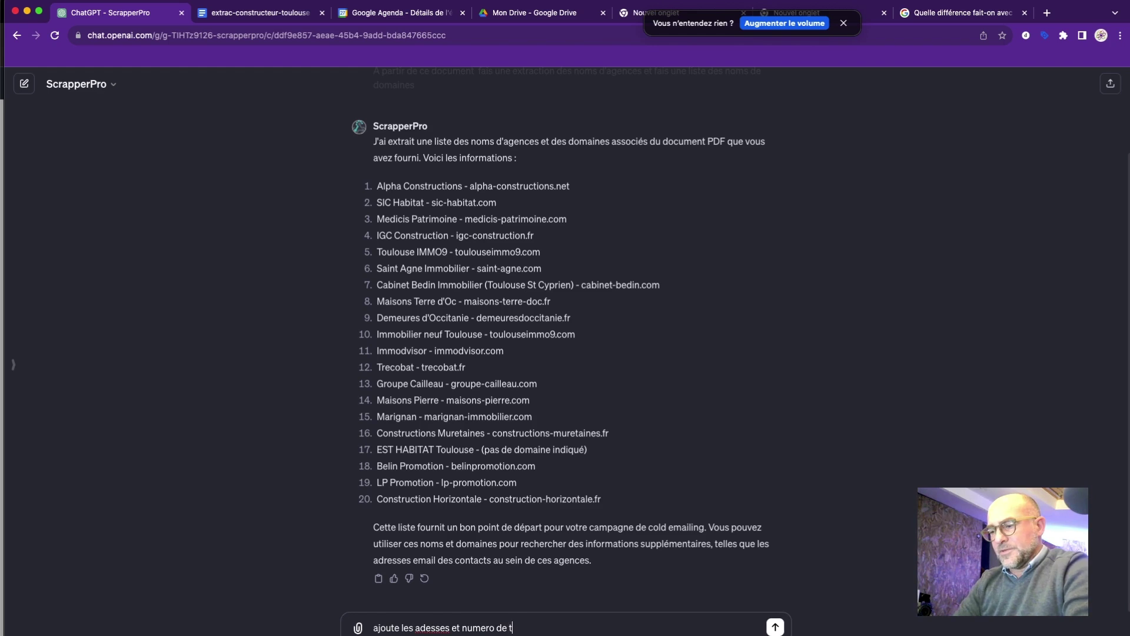
text(ele)
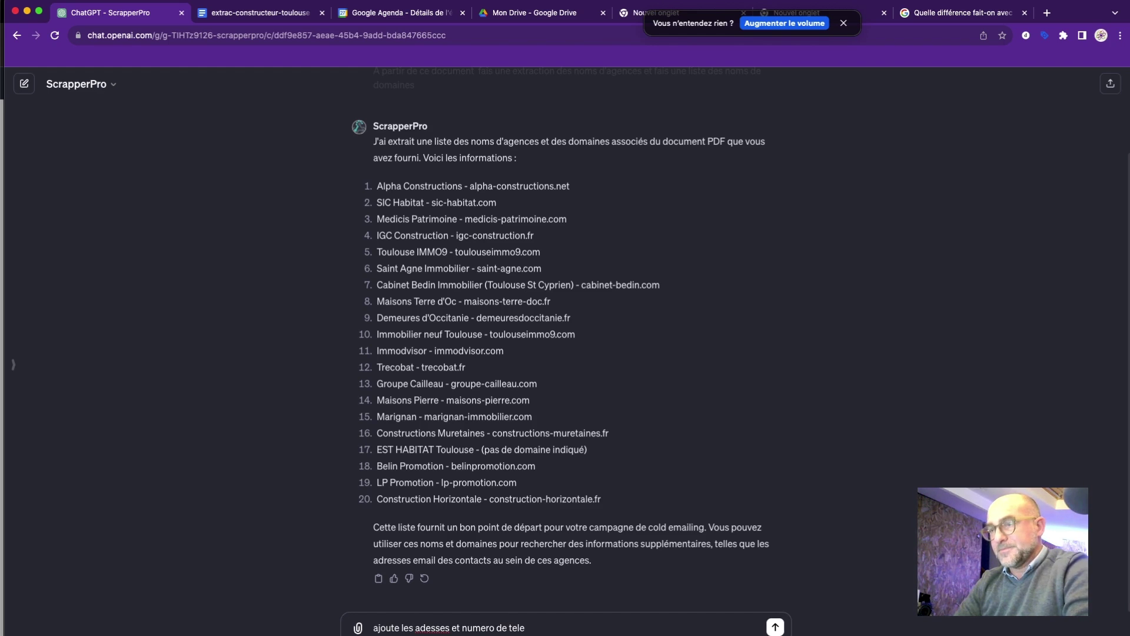
text(phone)
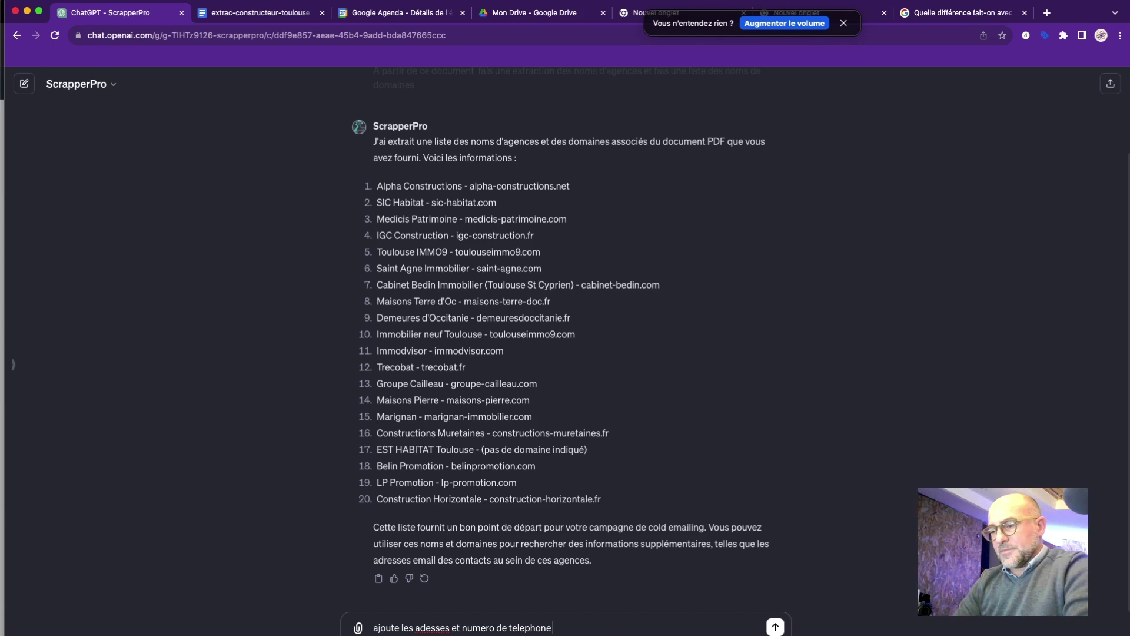
text( avec )
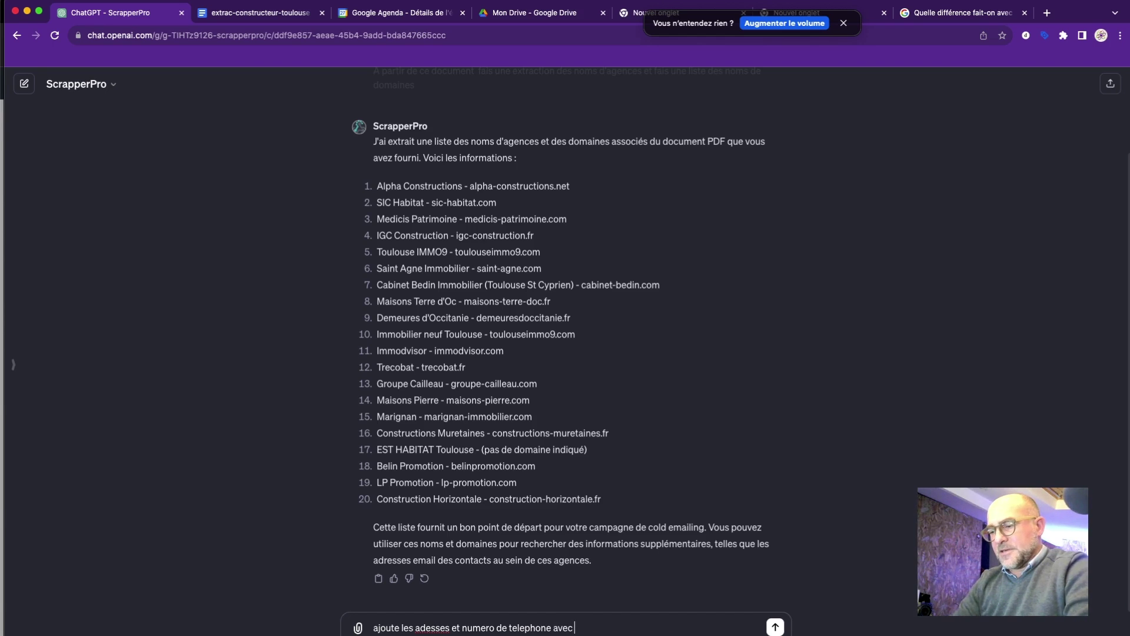
text(le)
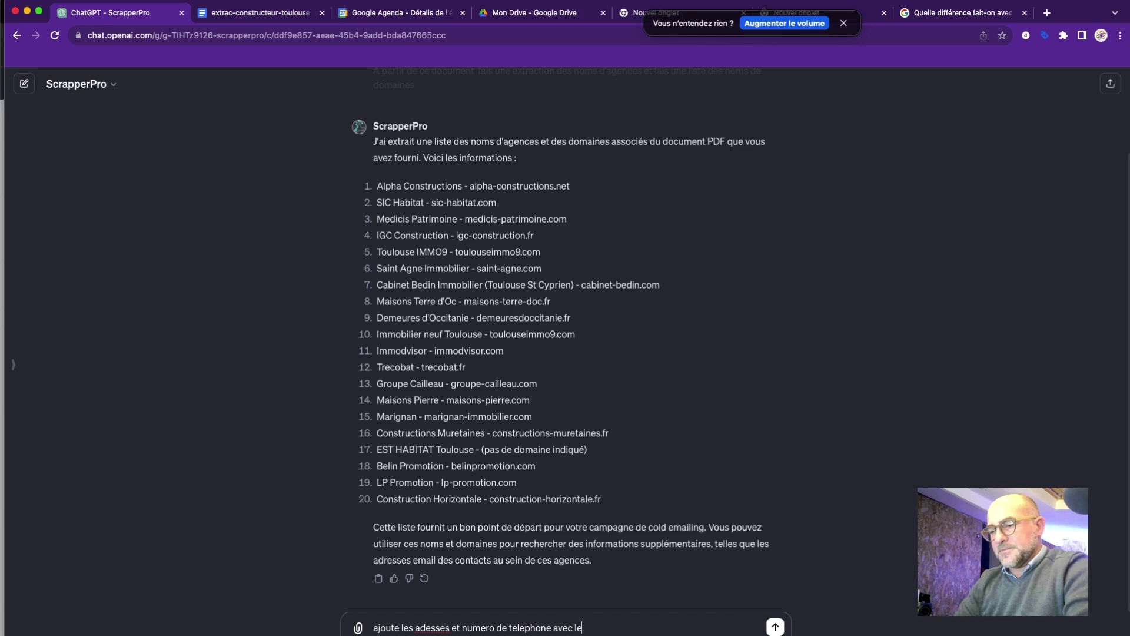
text(s)
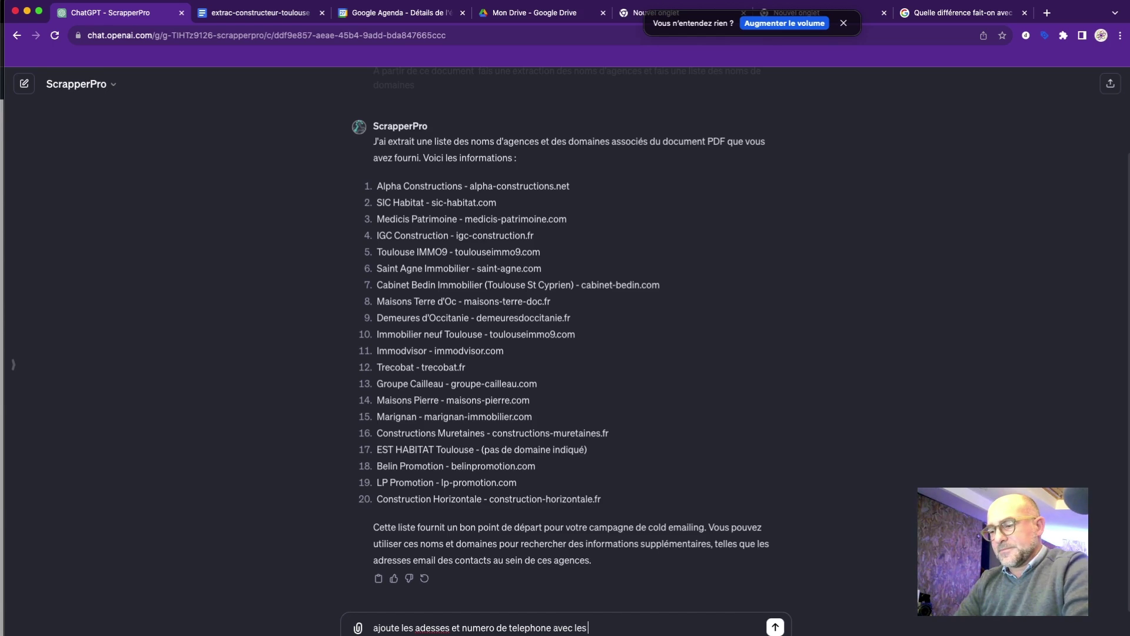
text( nom)
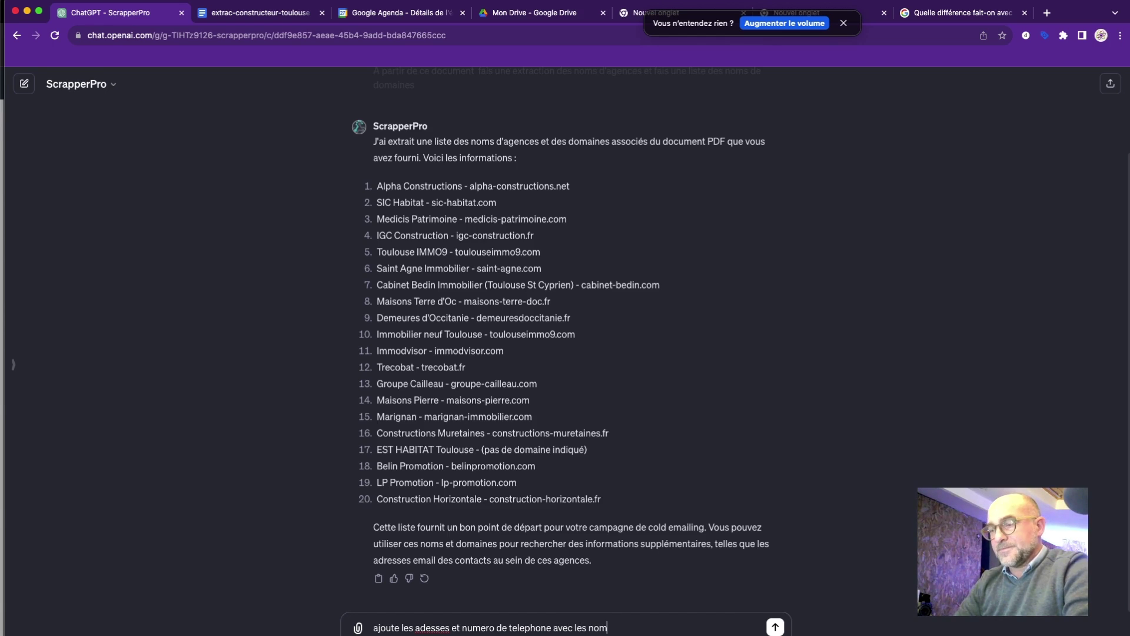
text(s d'agences )
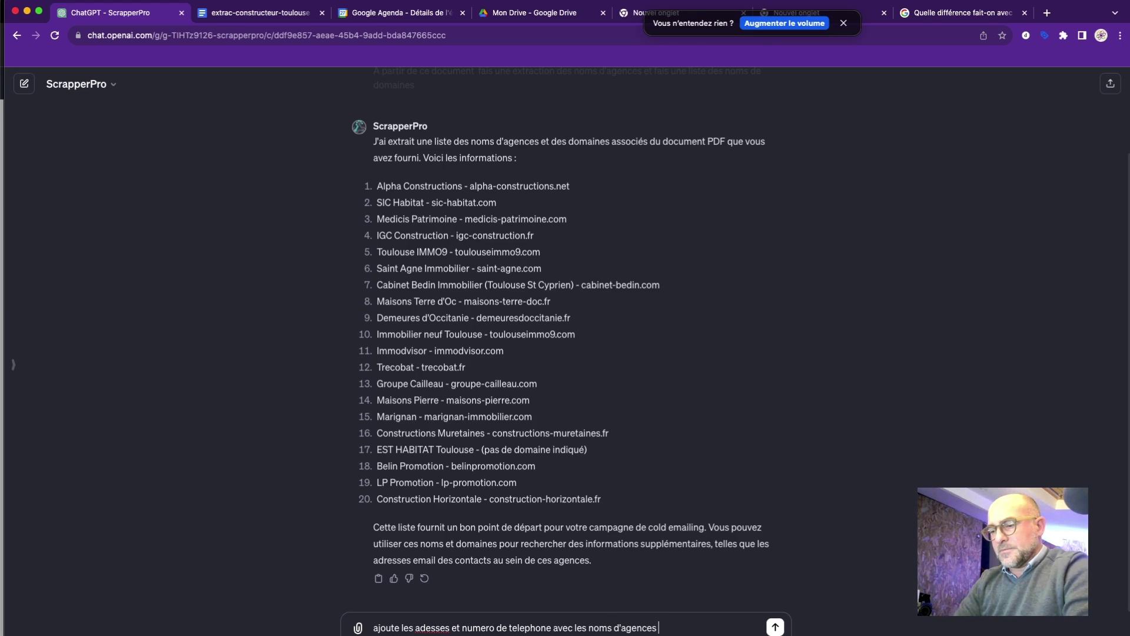
text(sous un)
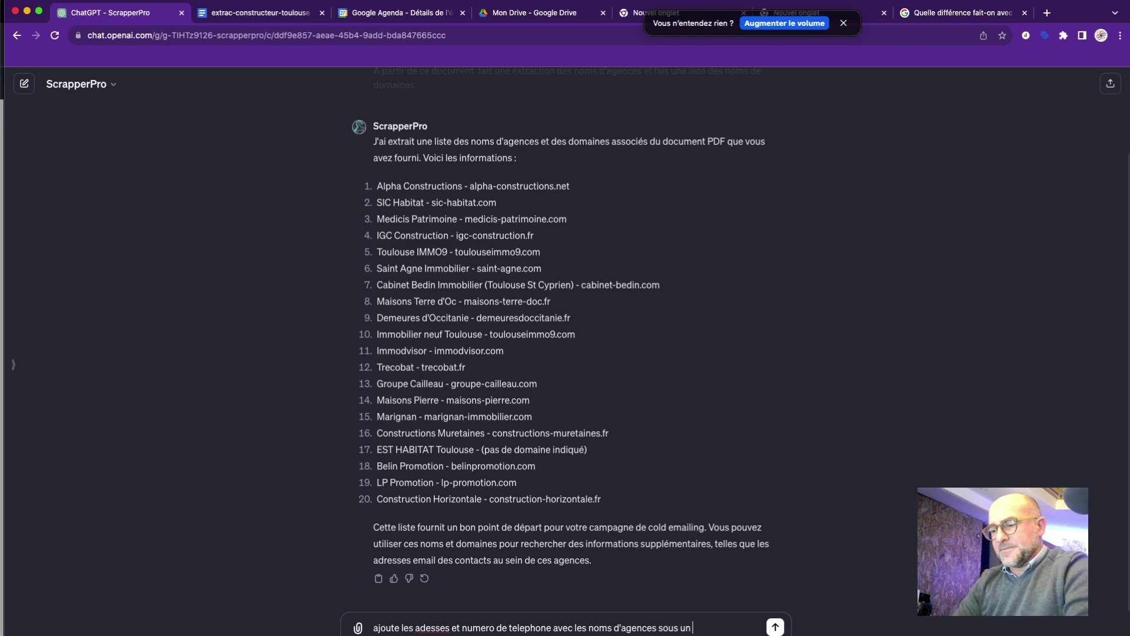
text( format tab)
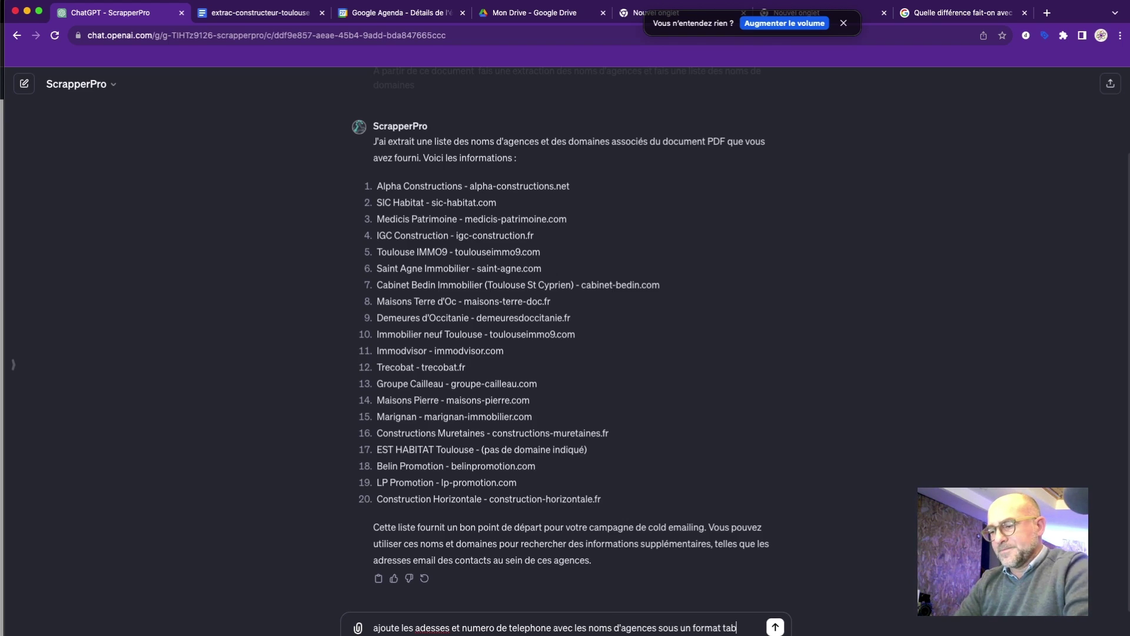
text(leau avec)
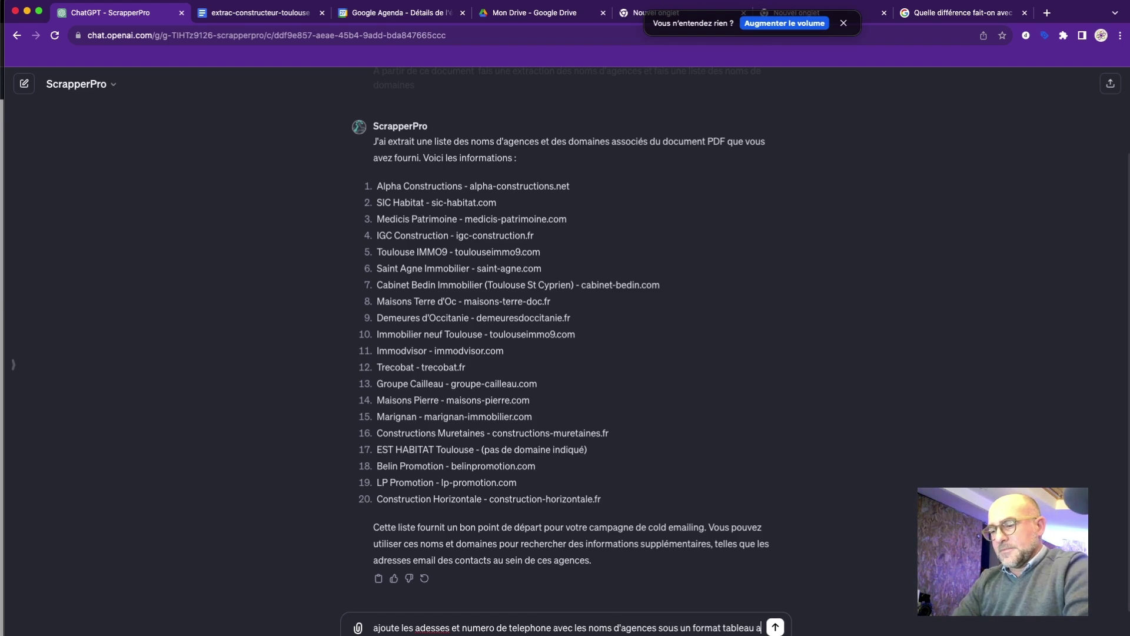
text( en)
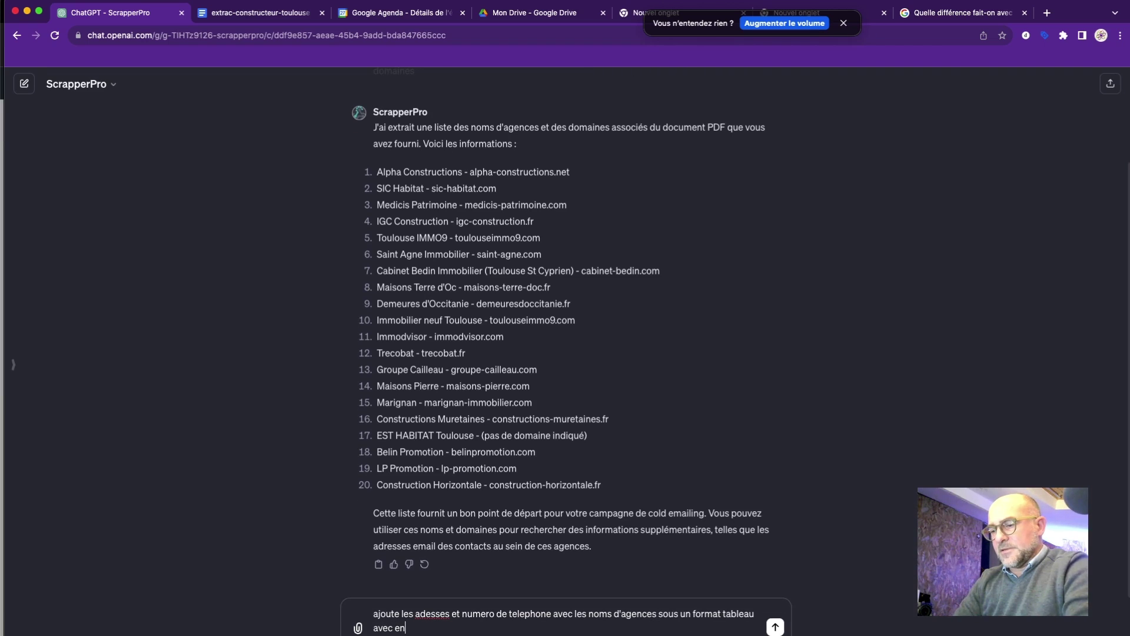
text(tete de colonnes)
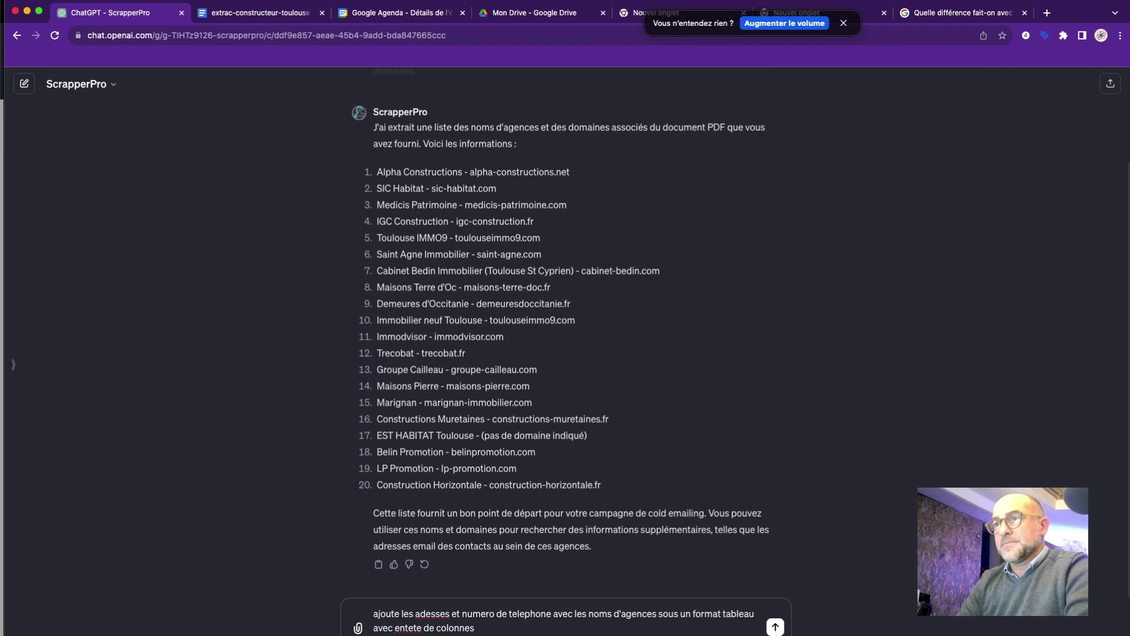
key(Return)
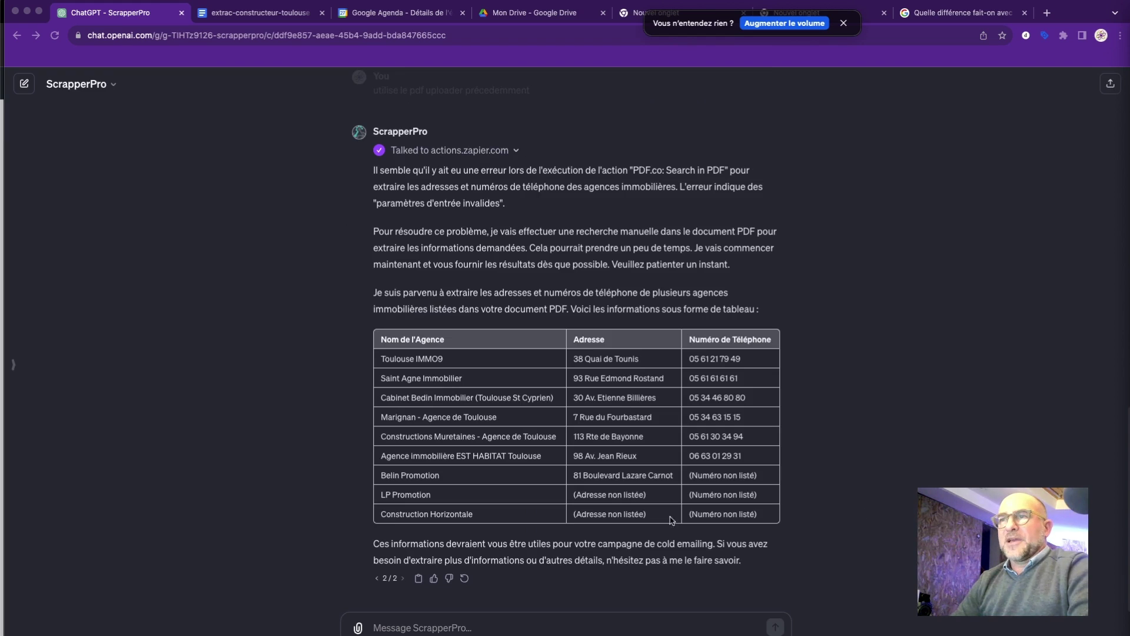
Send 'a partir de ce tableau creermoi un fichier .txt' to turn the agency table into a text file.
click(493, 624)
click(481, 623)
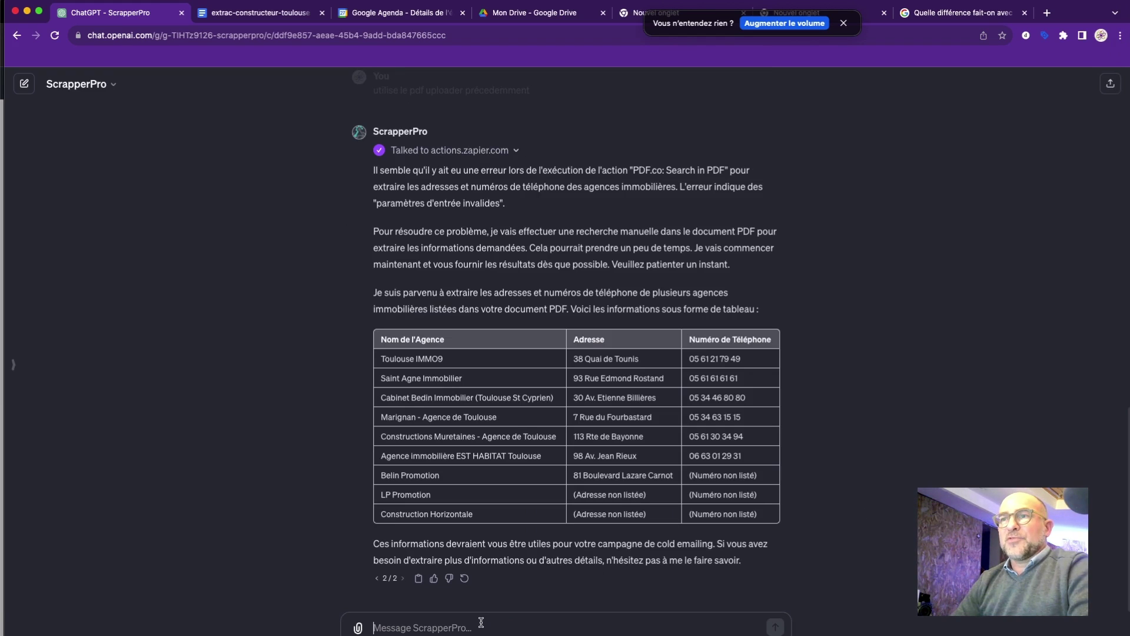
text(a par)
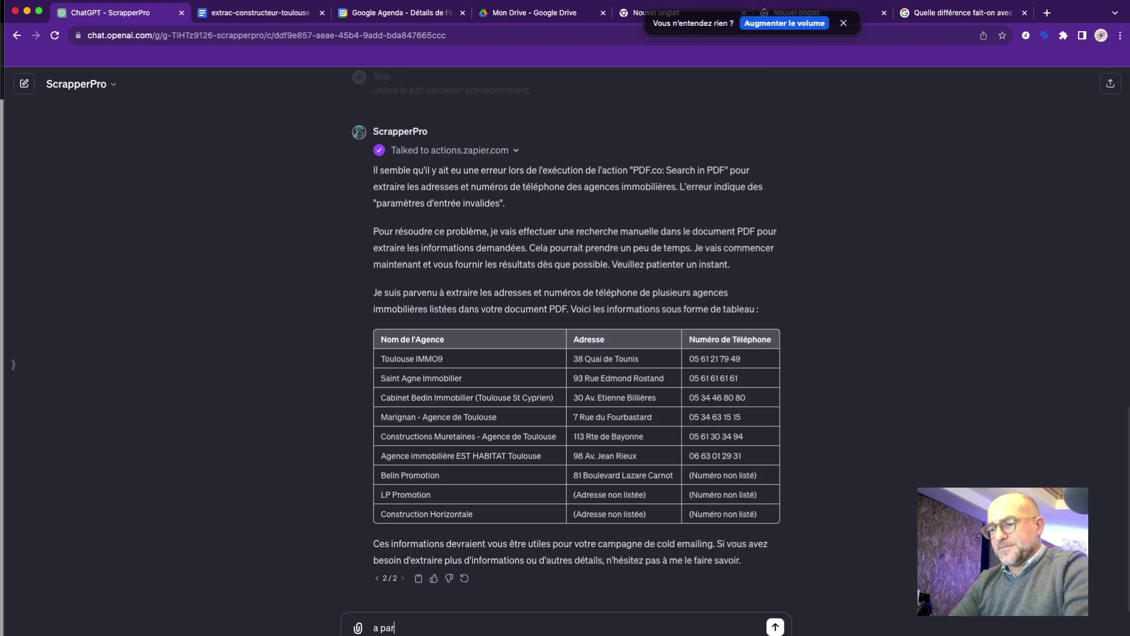
text(tir de ce ta)
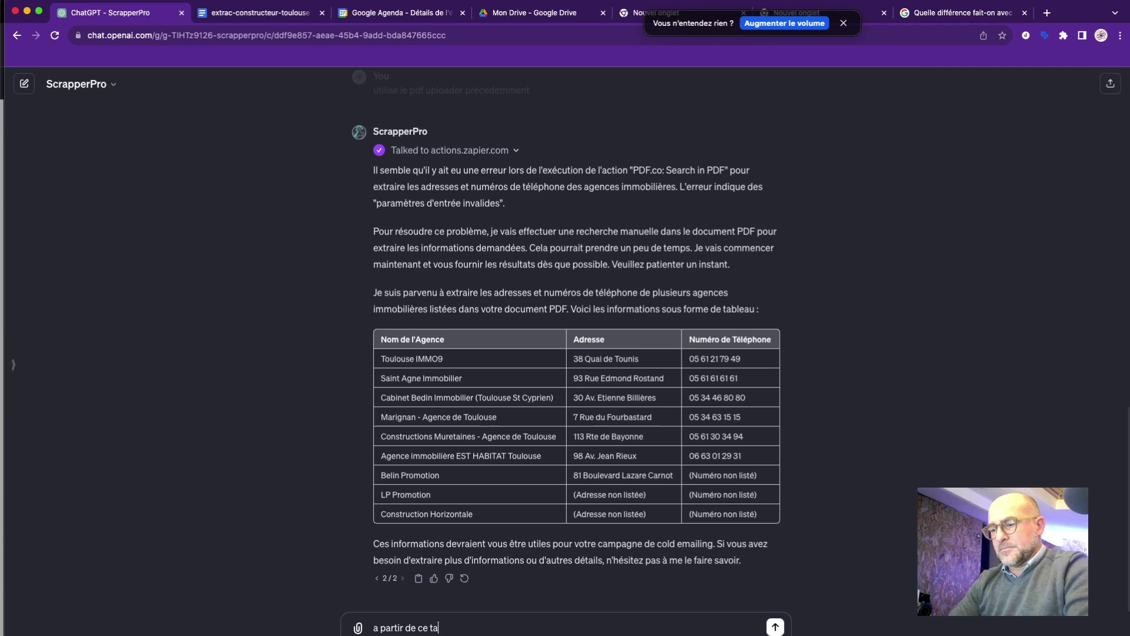
text(bleau)
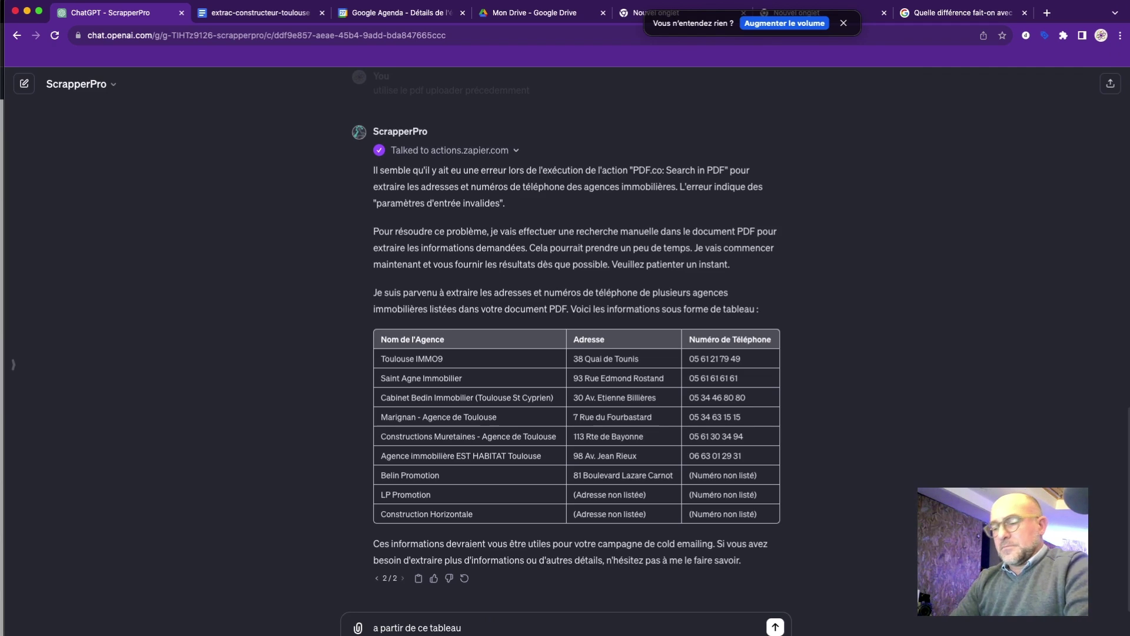
text( cr)
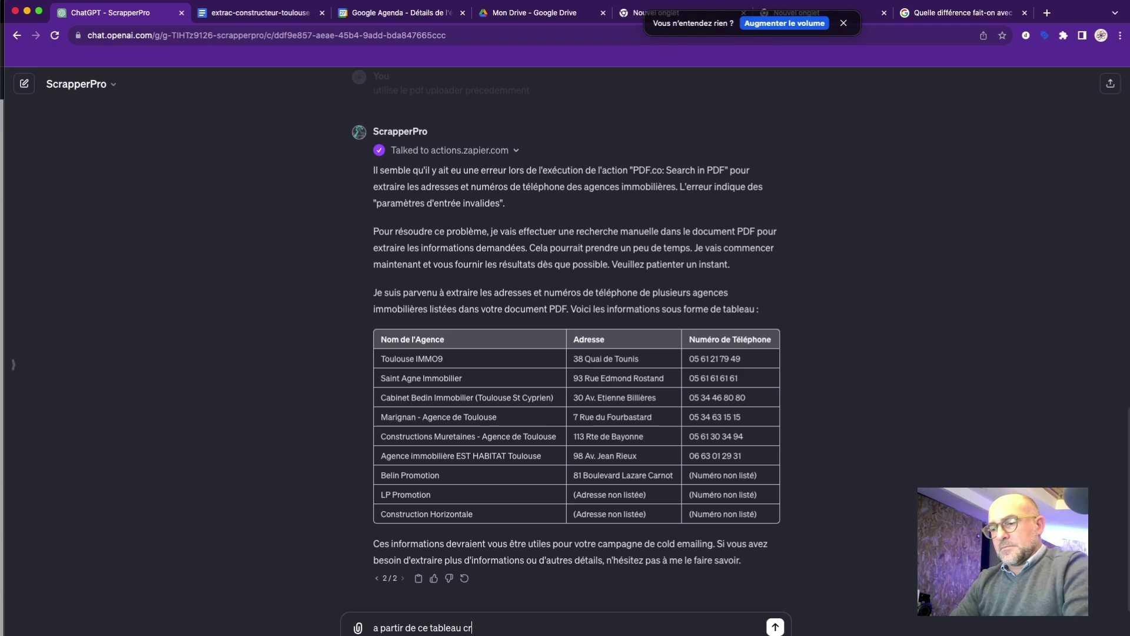
text(e)
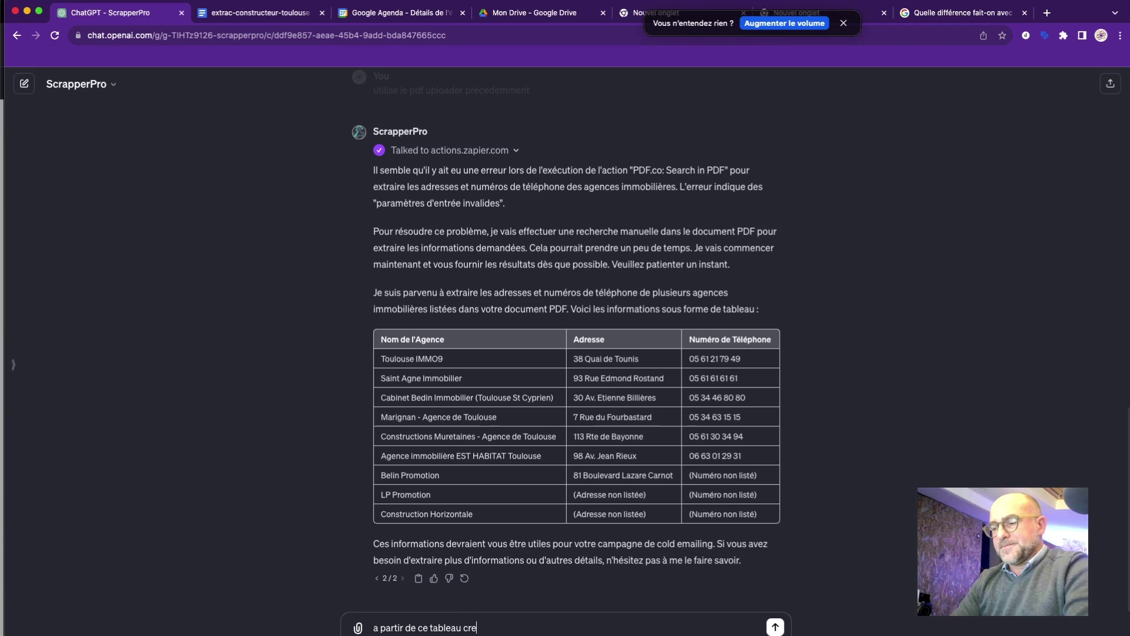
text(e)
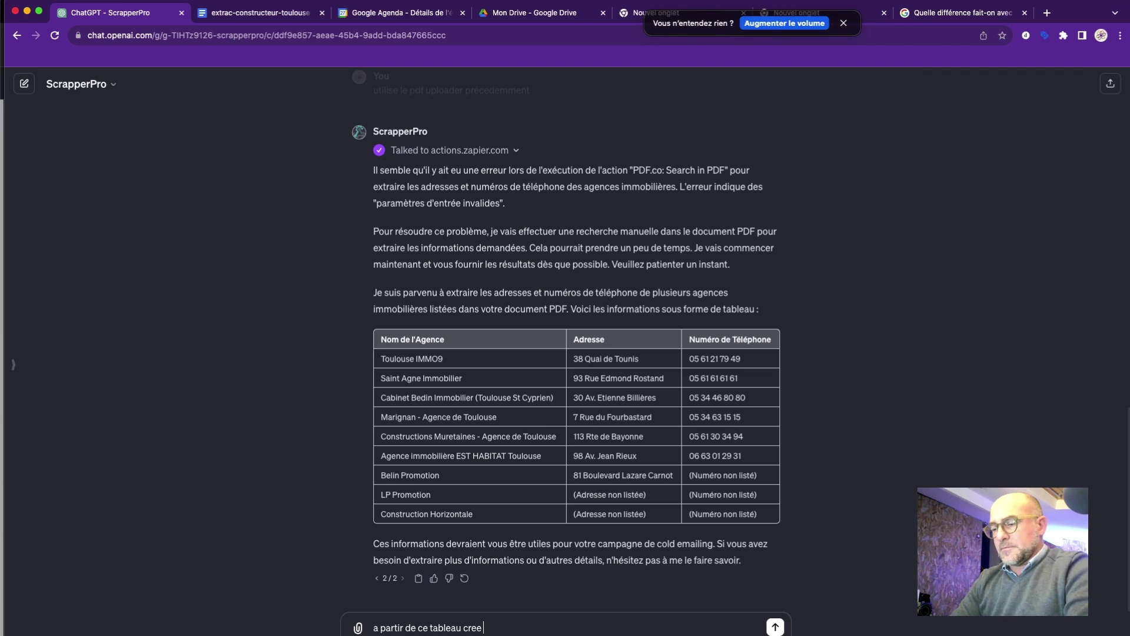
text(rmoi un )
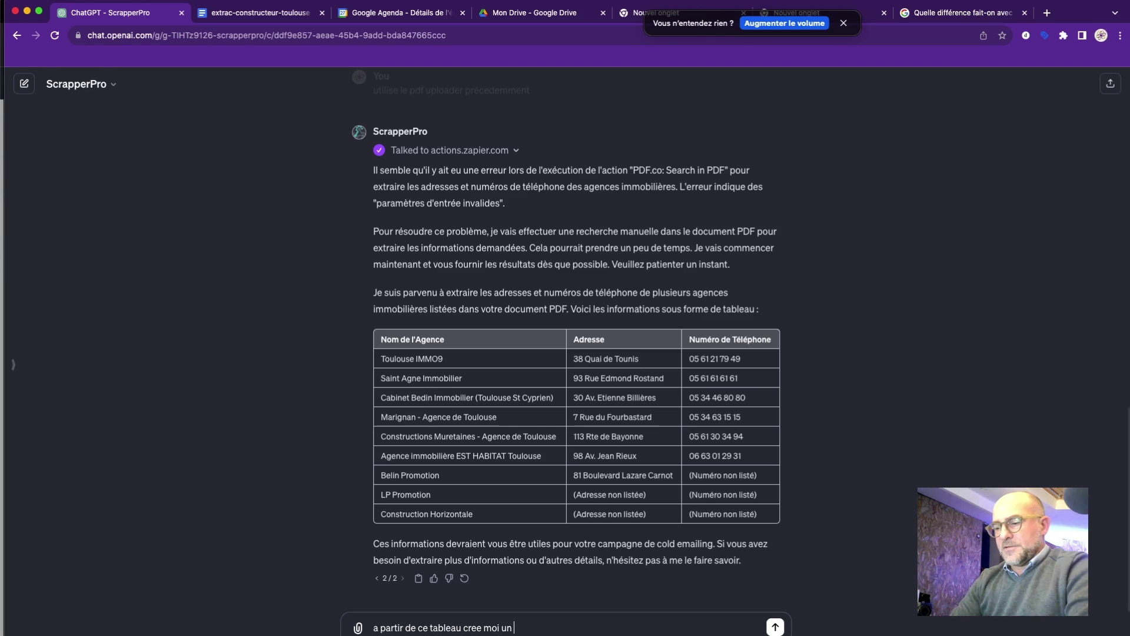
text(fichier)
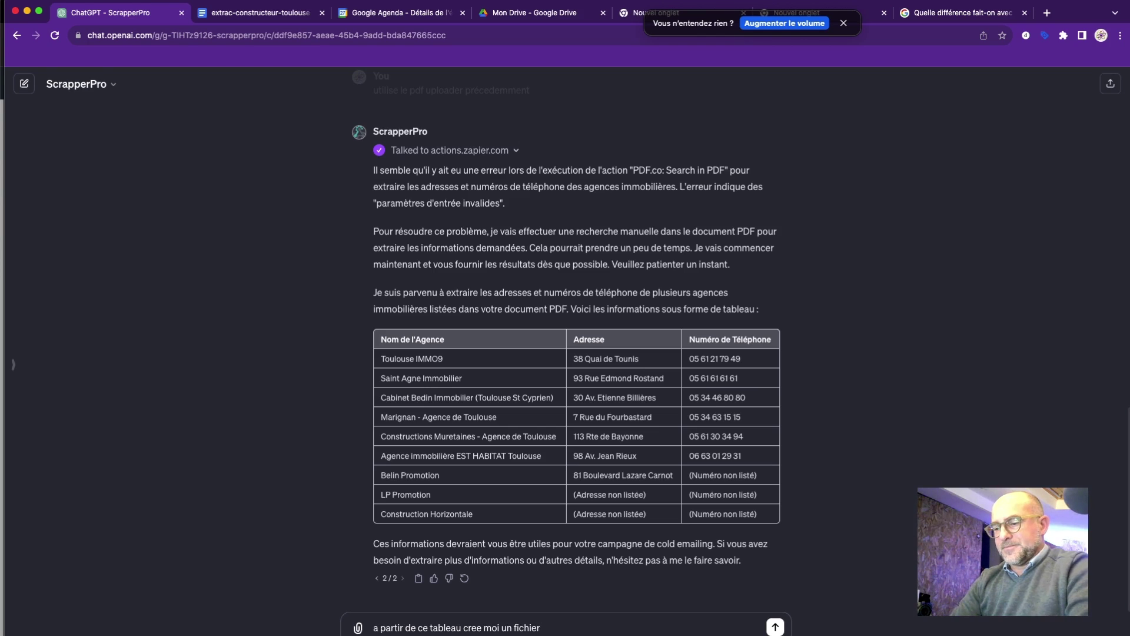
text( .txt)
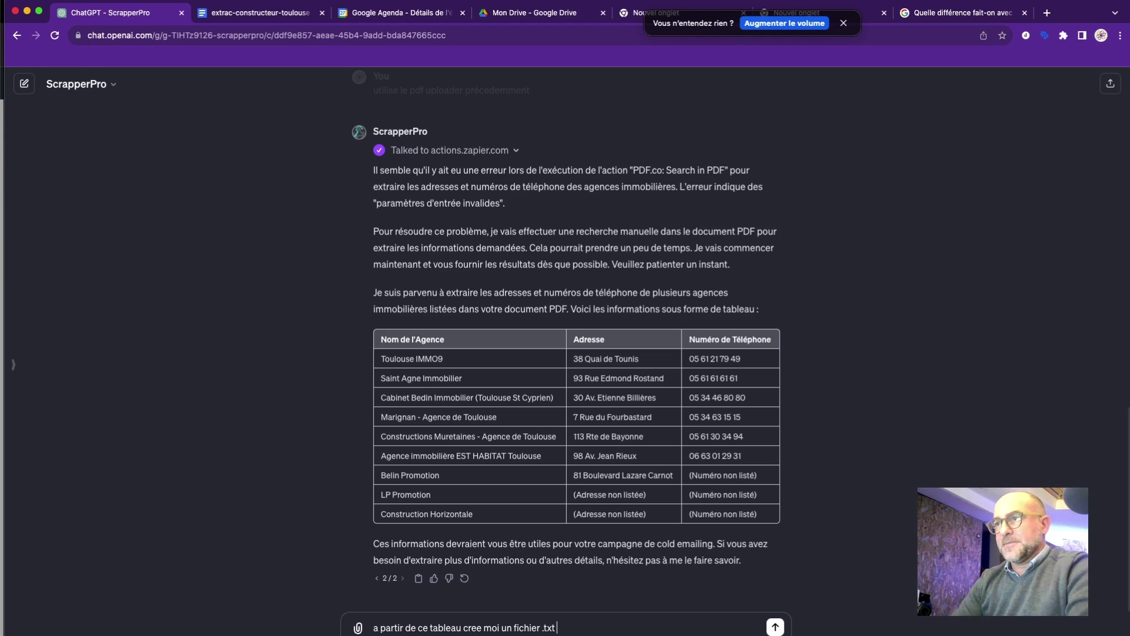
key(Return)
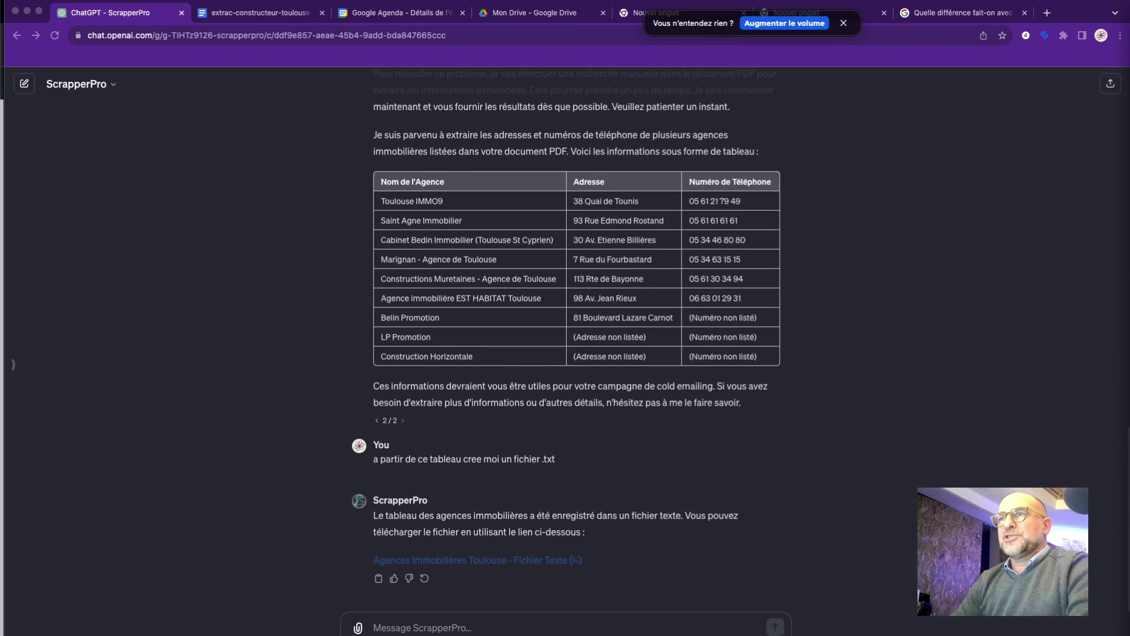
Download the agencies text file and open Agences_Immobilières_Toulouse.txt from Chrome's recent downloads.
click(515, 564)
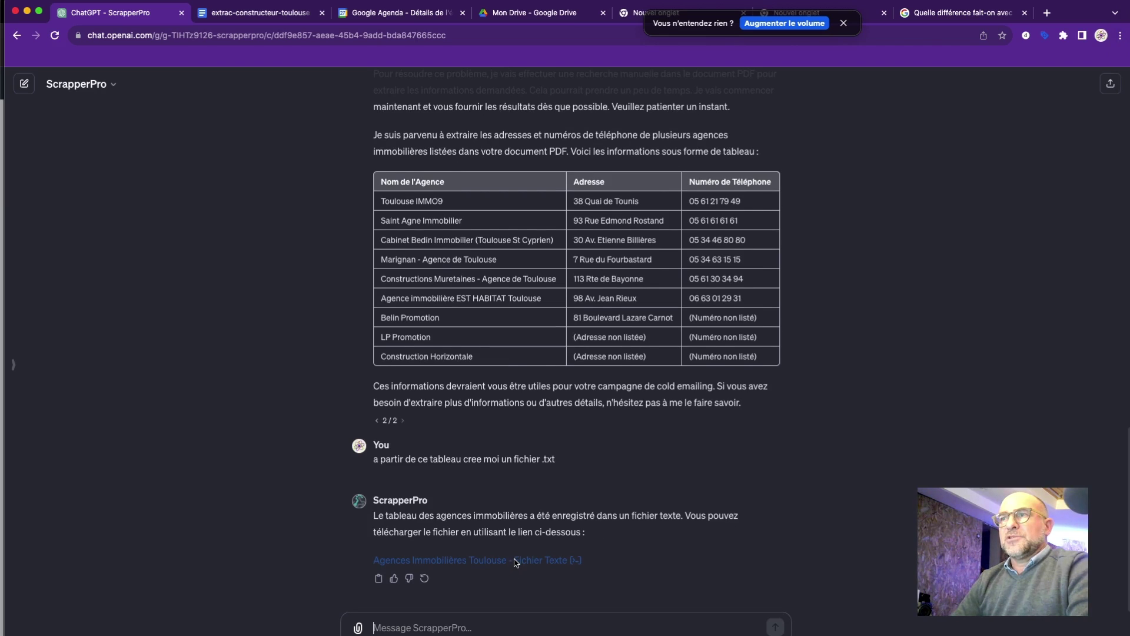
click(516, 564)
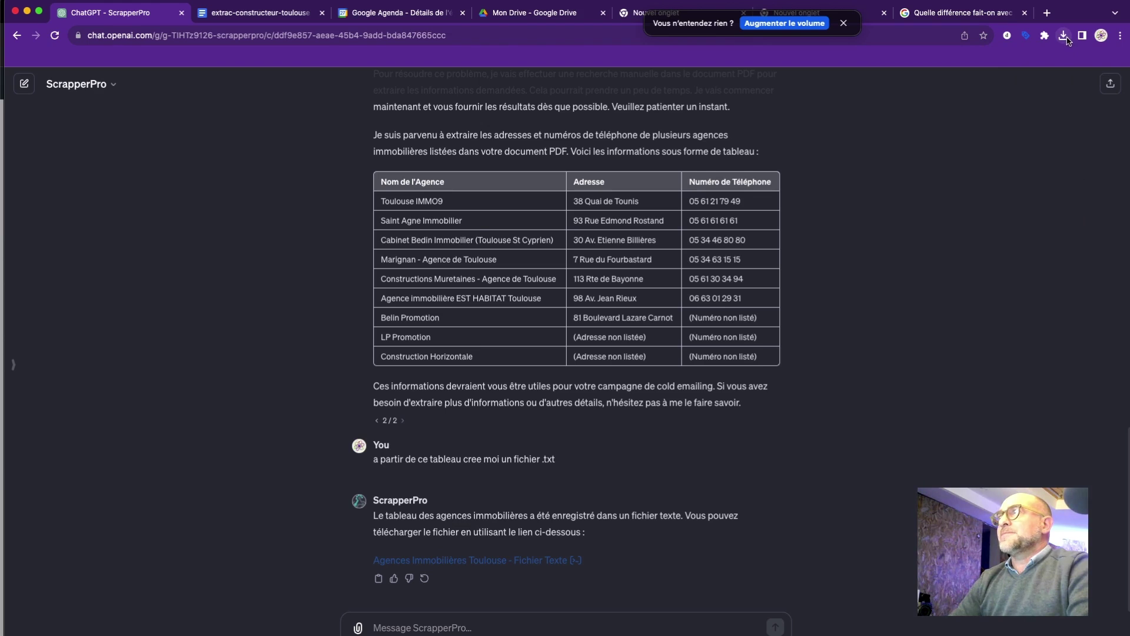
click(1065, 36)
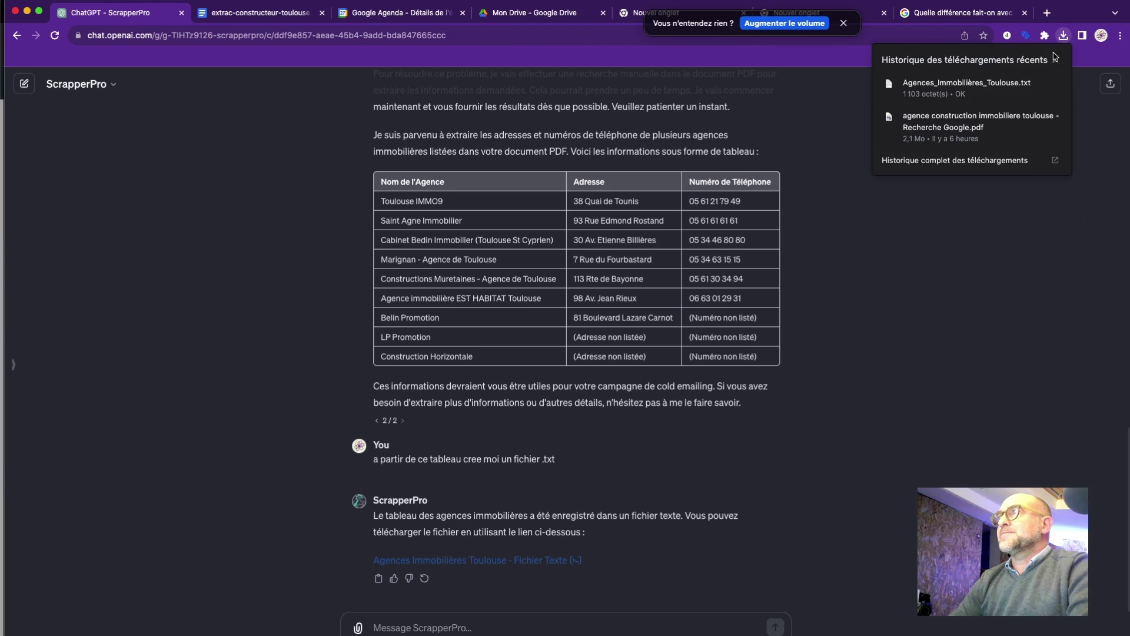
click(1009, 86)
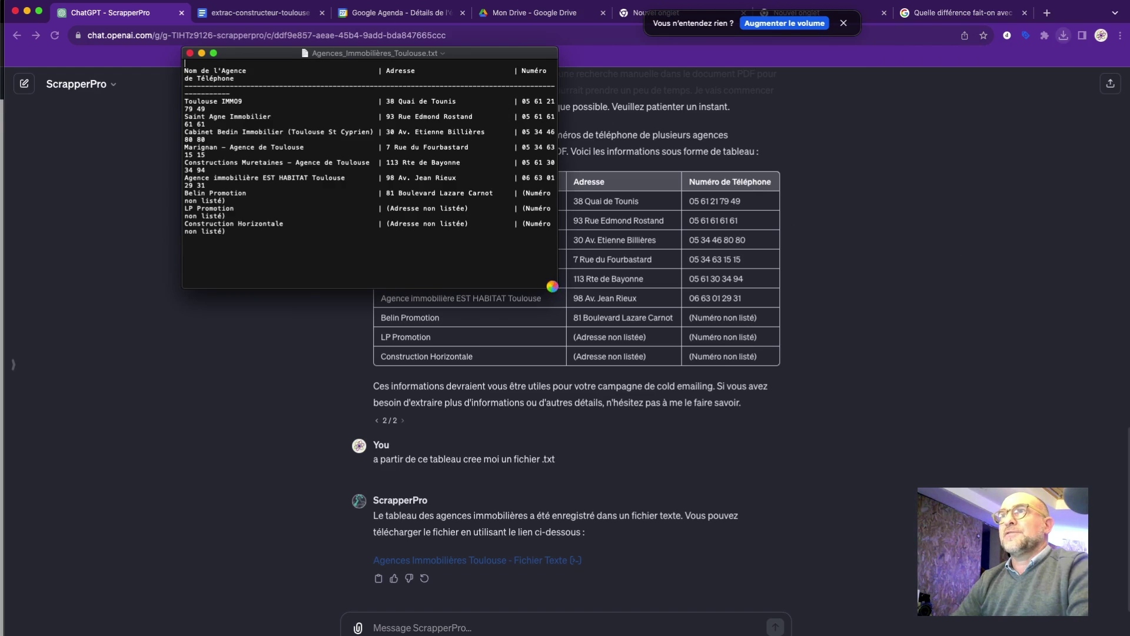
Enlarge the TextEdit window so the table lines stop wrapping, then close the file.
drag(557, 288, 566, 297)
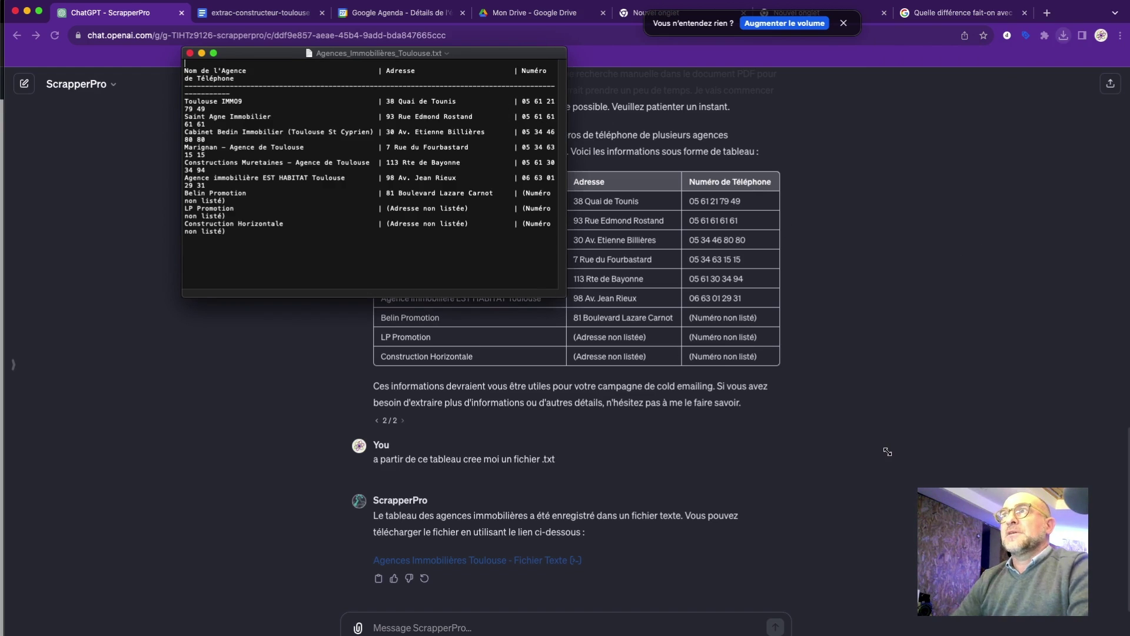
drag(887, 451, 891, 453)
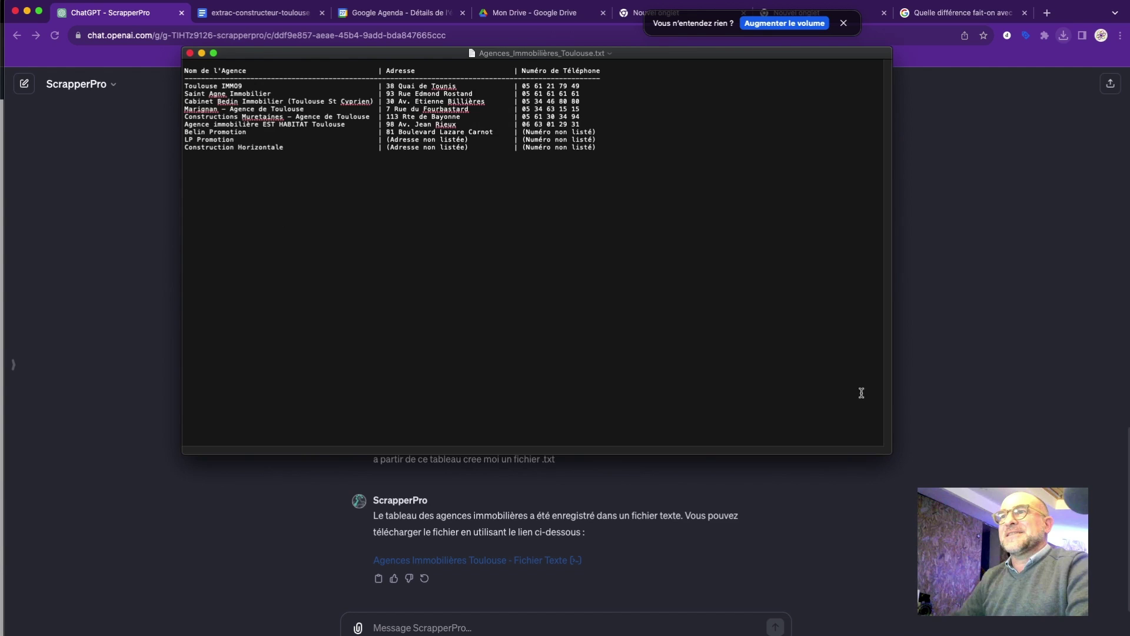
click(190, 53)
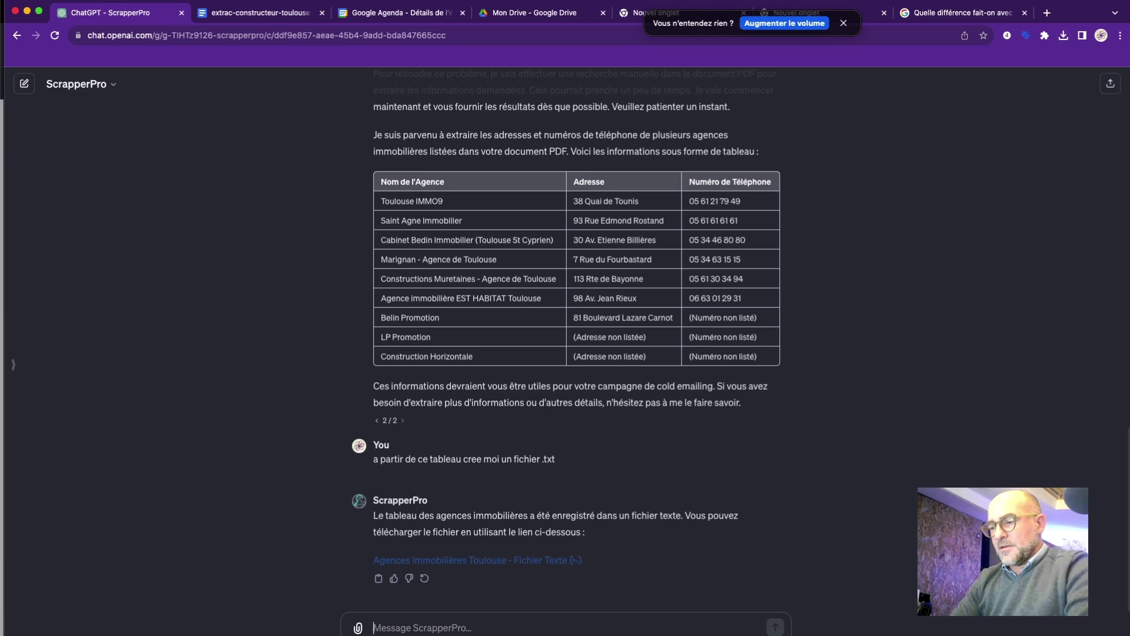
Send ScrapperPro the request 'fais moi une liste des mails et modifie le prefixe avec le mot contact'.
text(fais moi une liste)
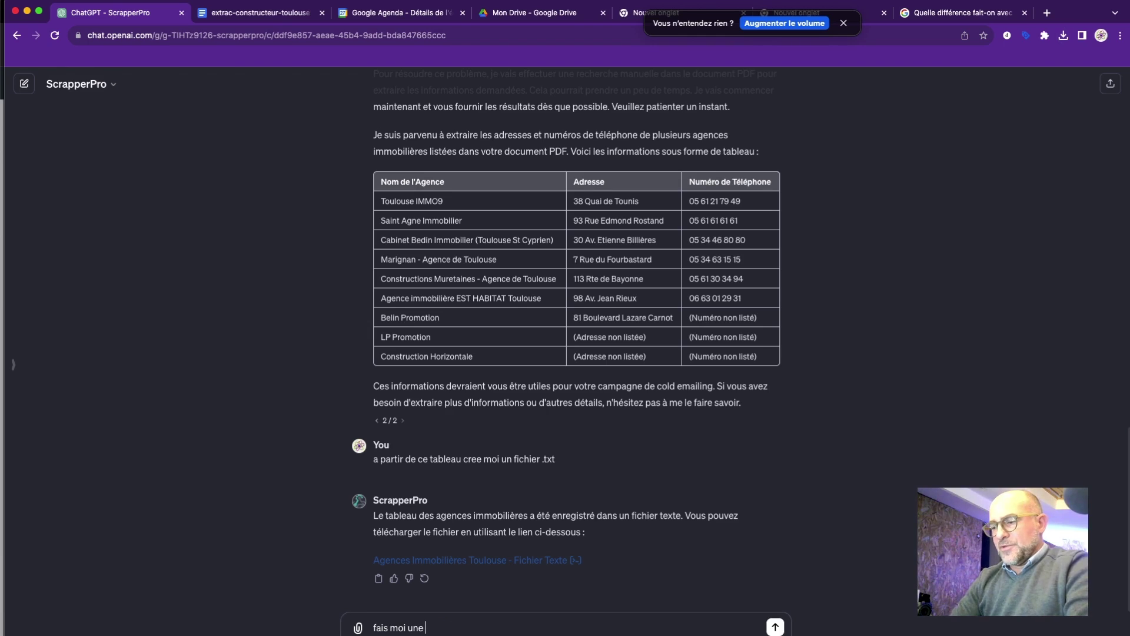
text(em)
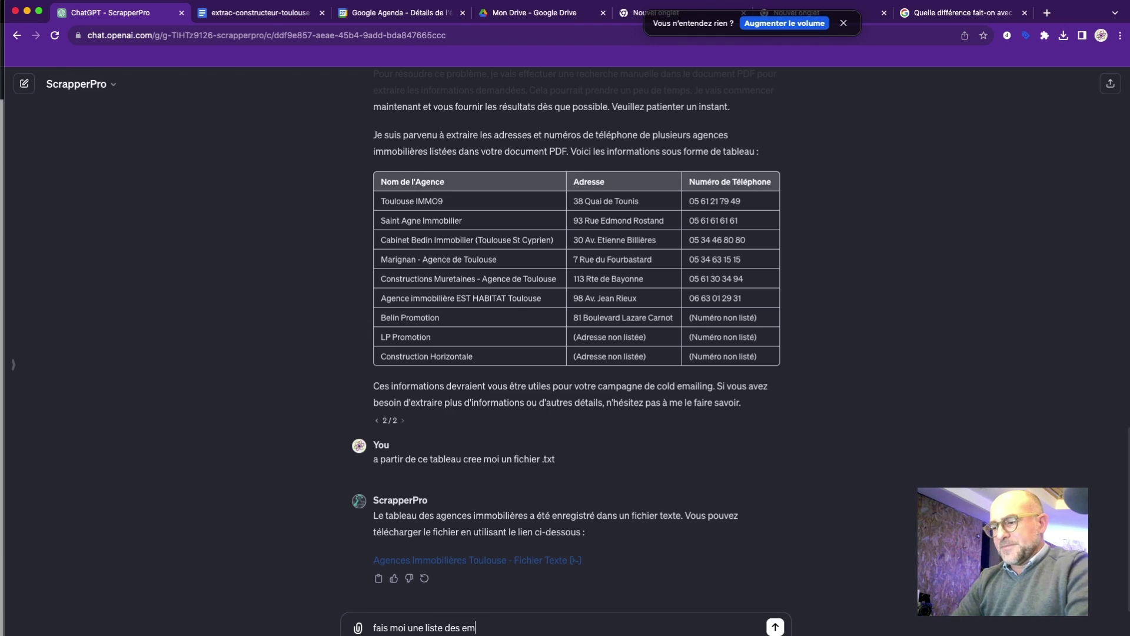
text(ails)
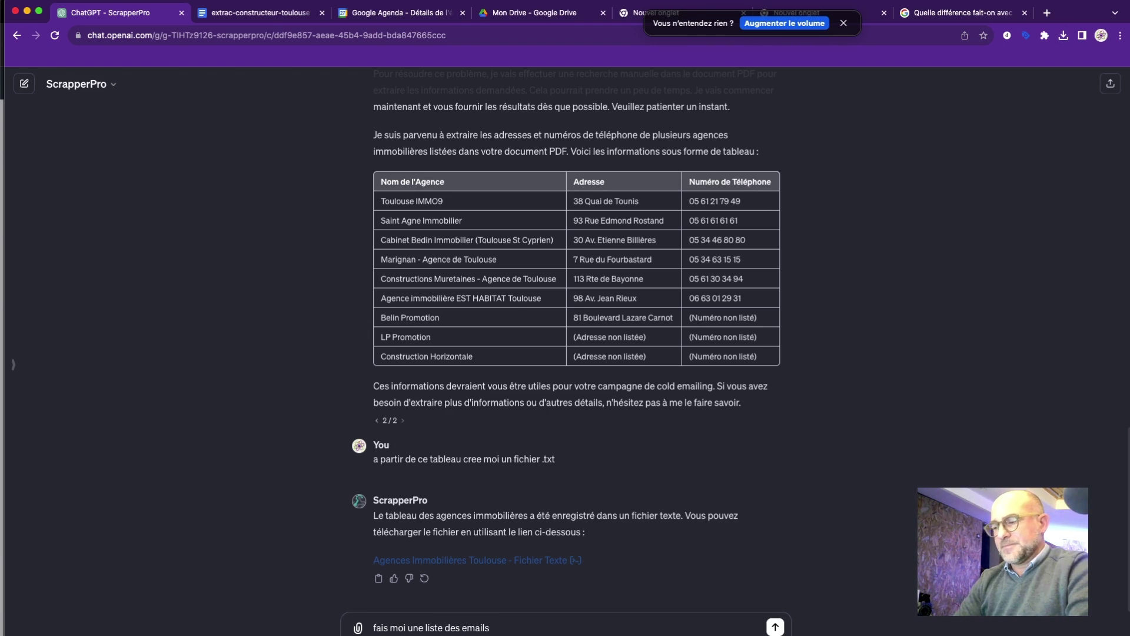
key(BackSpace)
key(BackSpace)
key(BackSpace)
text(mails et)
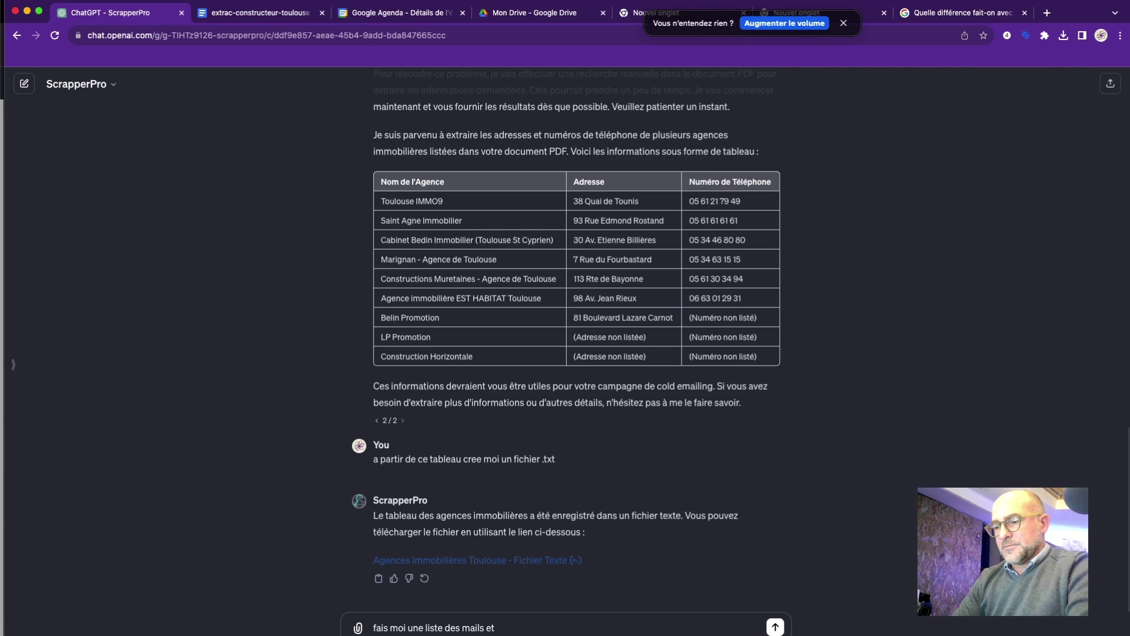
text( supprime)
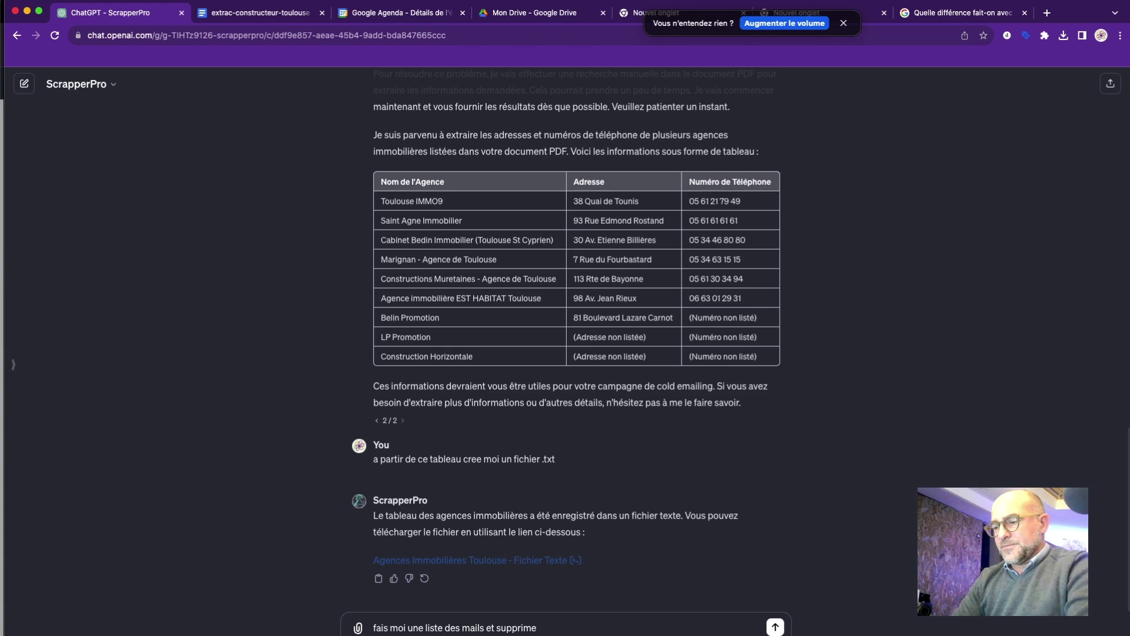
text( tout cce q)
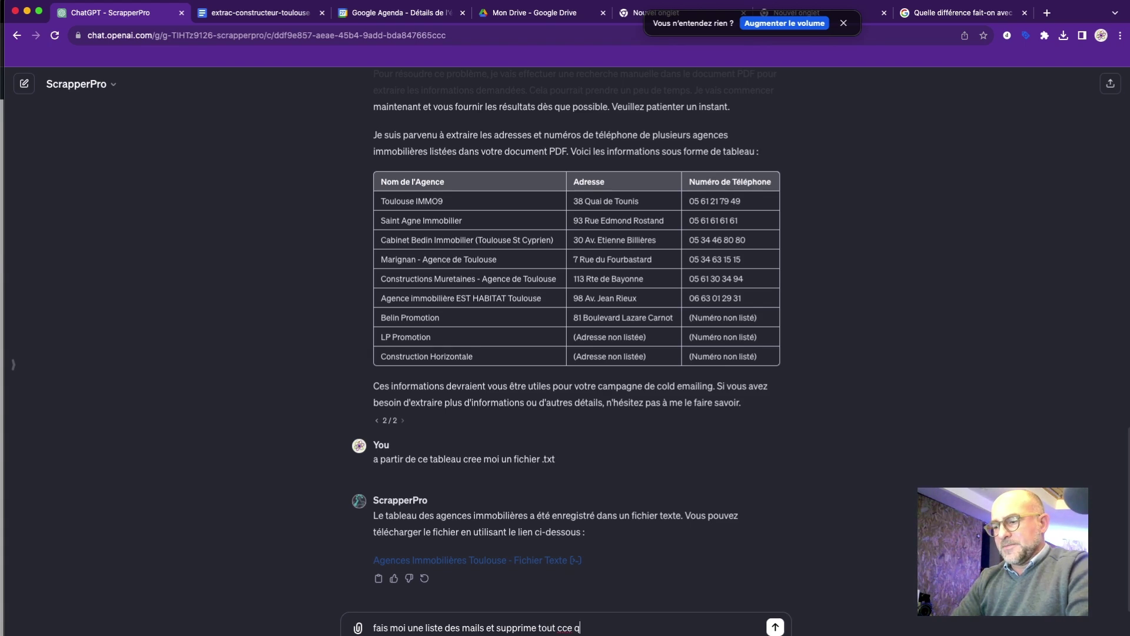
text(ui precede)
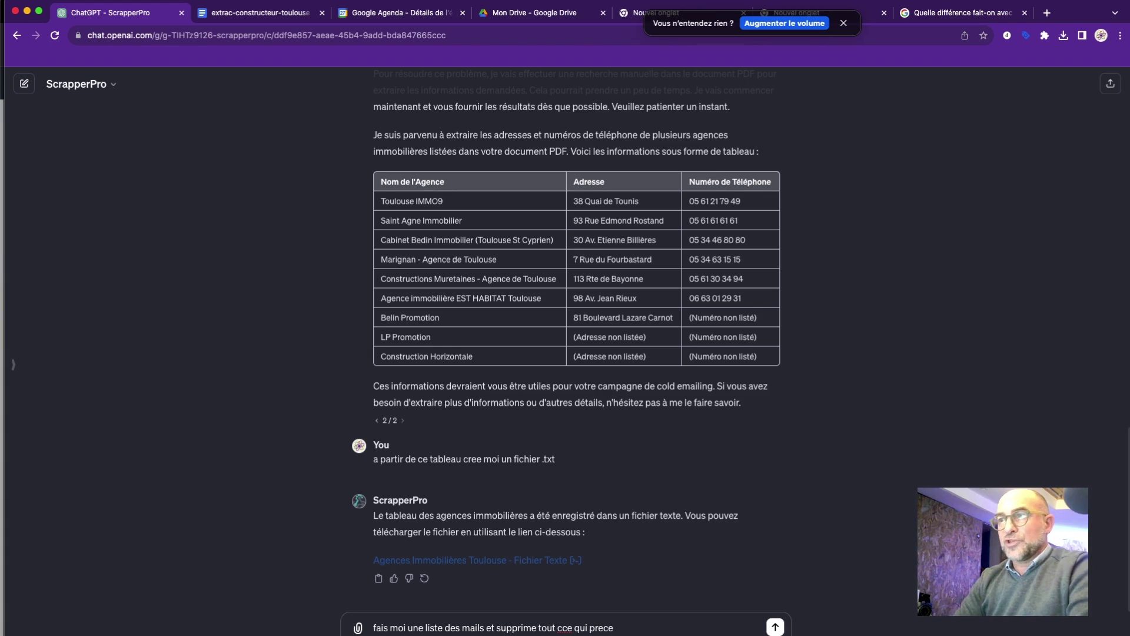
key(BackSpace)
key(BackSpace)
key(BackSpace)
key(BackSpace)
key(BackSpace)
key(BackSpace)
key(BackSpace)
key(BackSpace)
key(BackSpace)
key(BackSpace)
key(BackSpace)
key(BackSpace)
key(BackSpace)
key(BackSpace)
key(BackSpace)
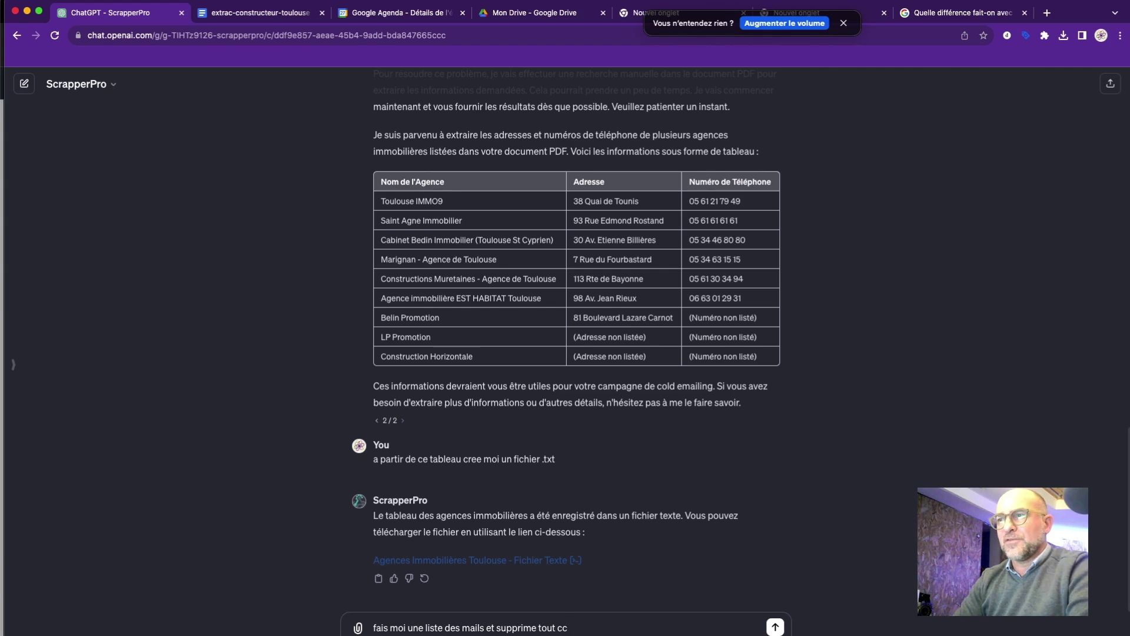
key(BackSpace)
key(BackSpace)
key(BackSpace)
key(BackSpace)
key(BackSpace)
key(BackSpace)
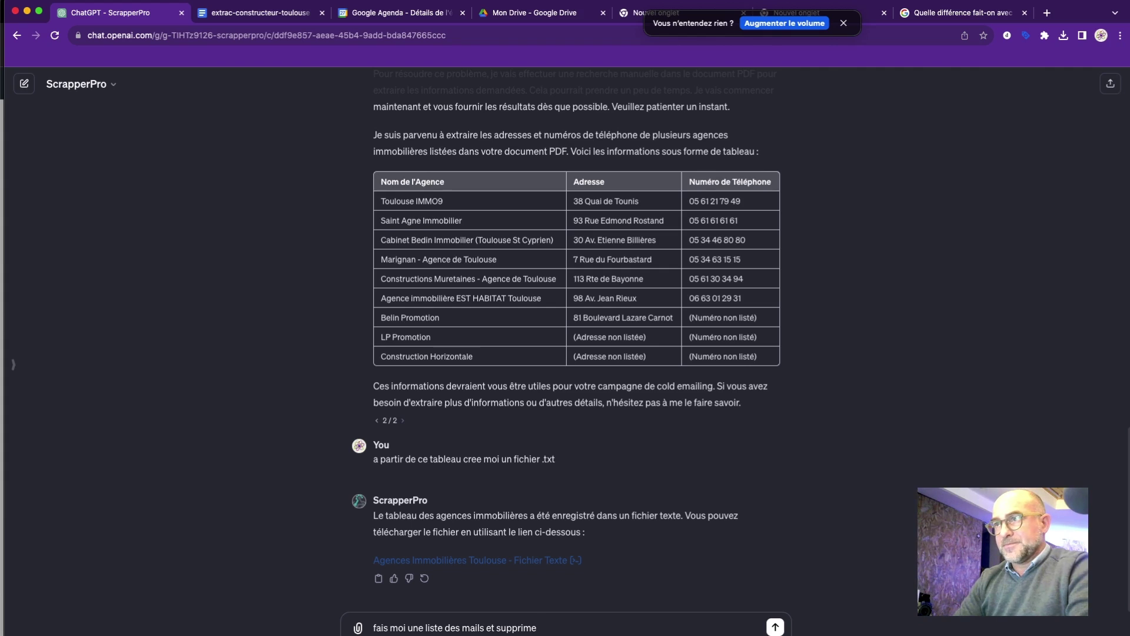
key(BackSpace)
key(BackSpace)
key(BackSpace)
key(BackSpace)
key(BackSpace)
key(BackSpace)
key(BackSpace)
key(BackSpace)
key(BackSpace)
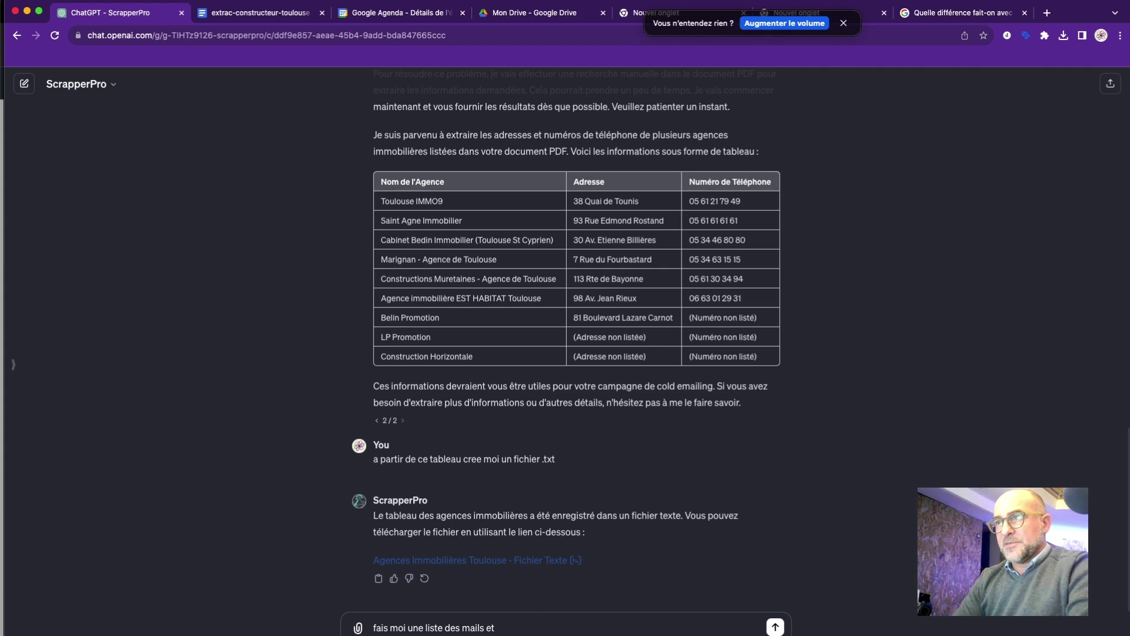
text(t m)
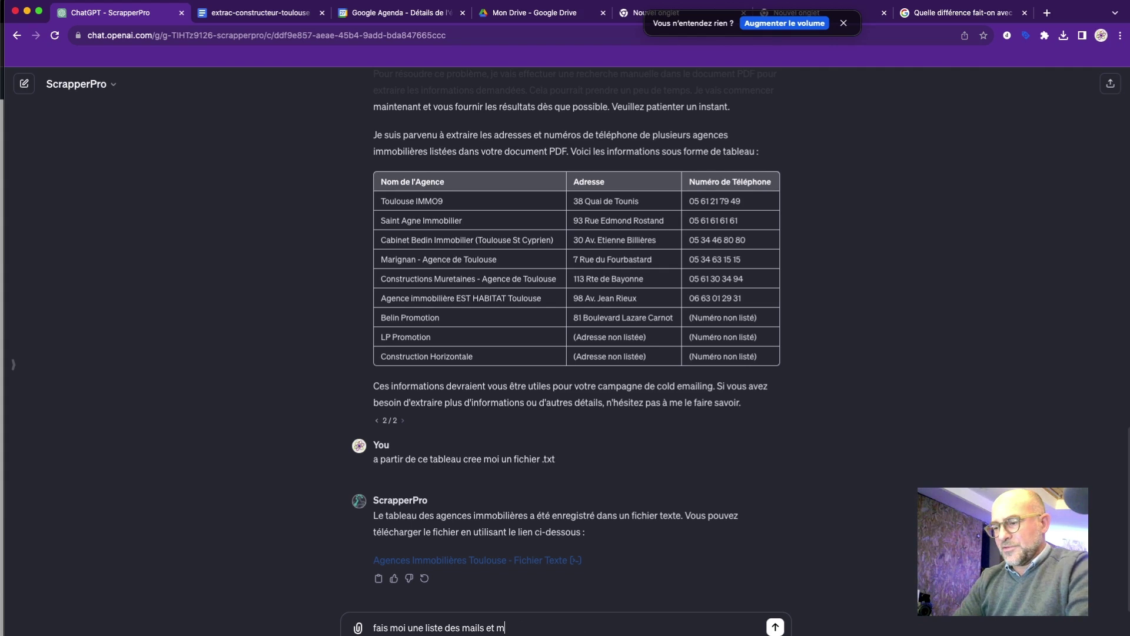
text(odifie le prefex)
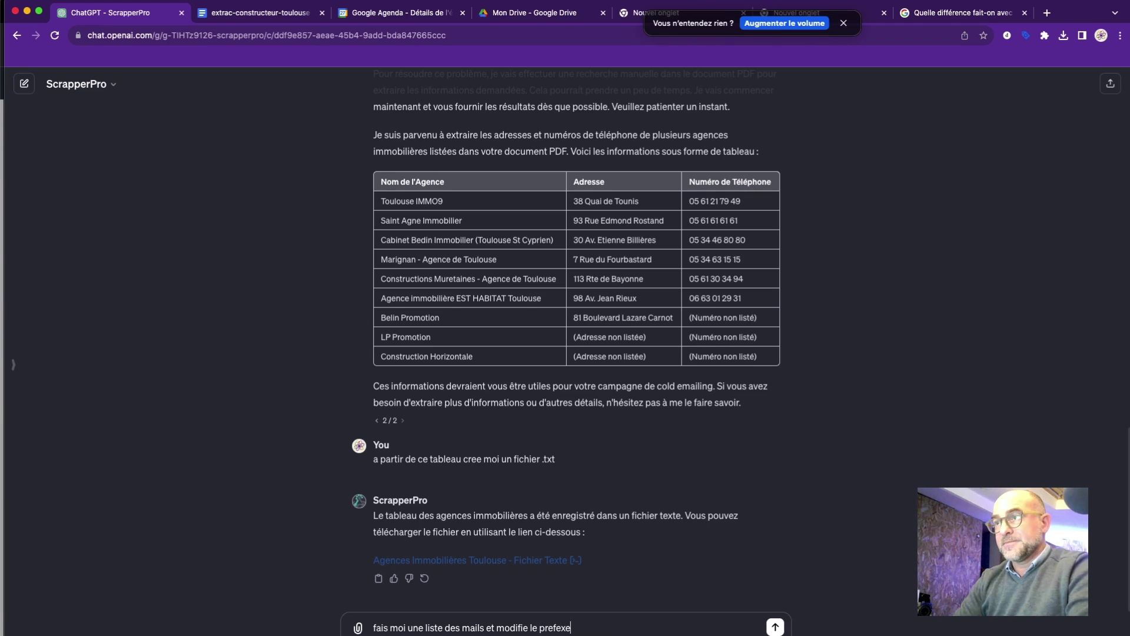
key(BackSpace)
text(ix)
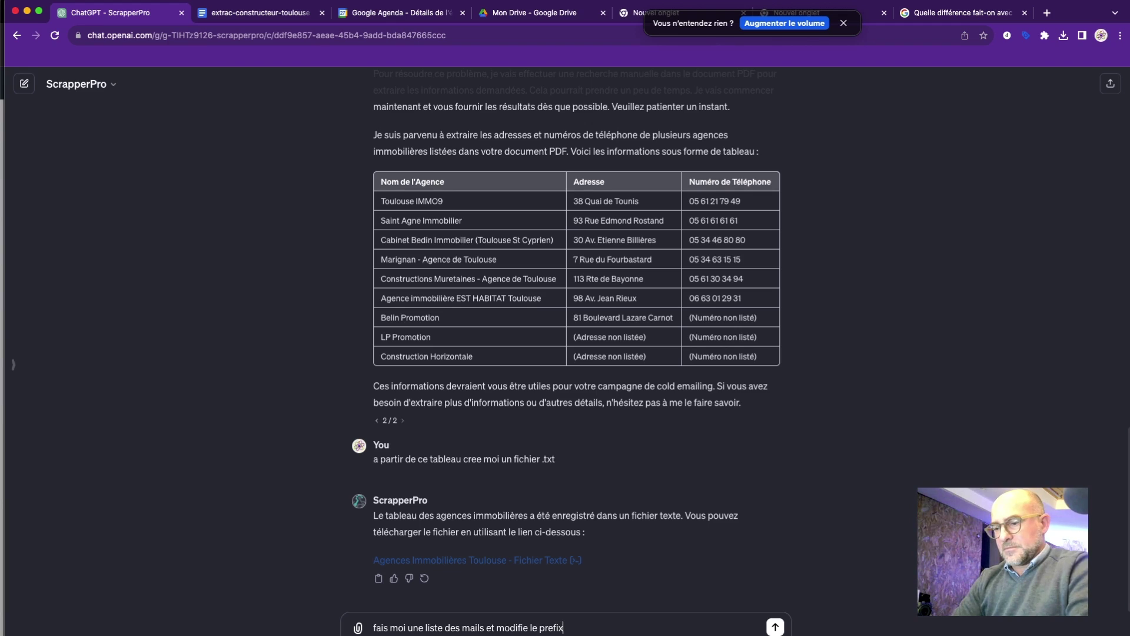
text(e avec le mot)
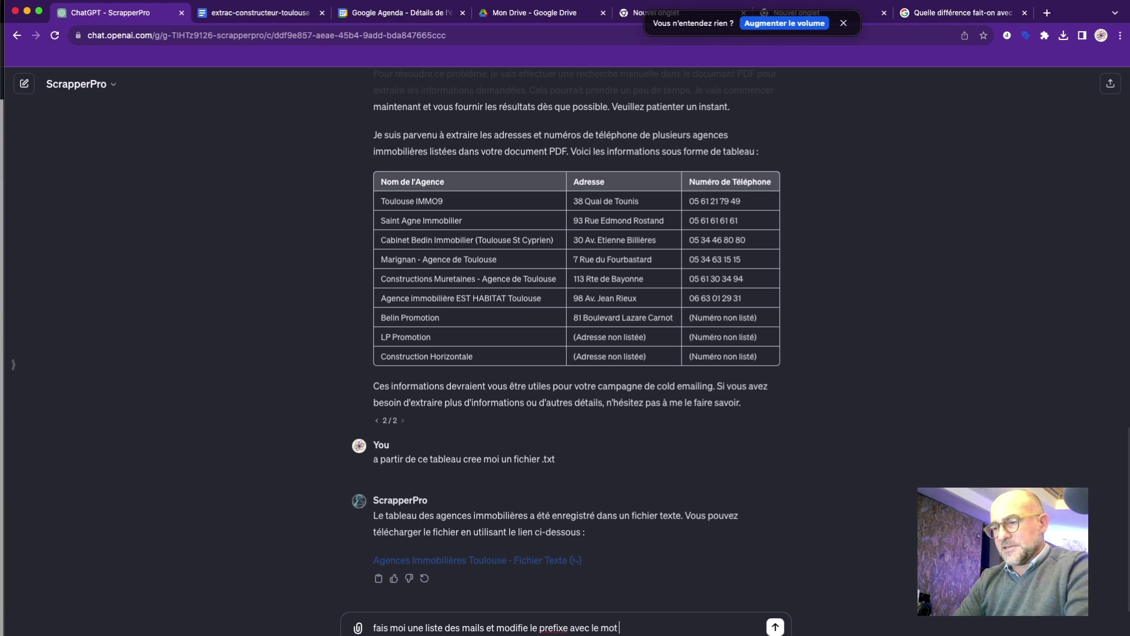
text( cona)
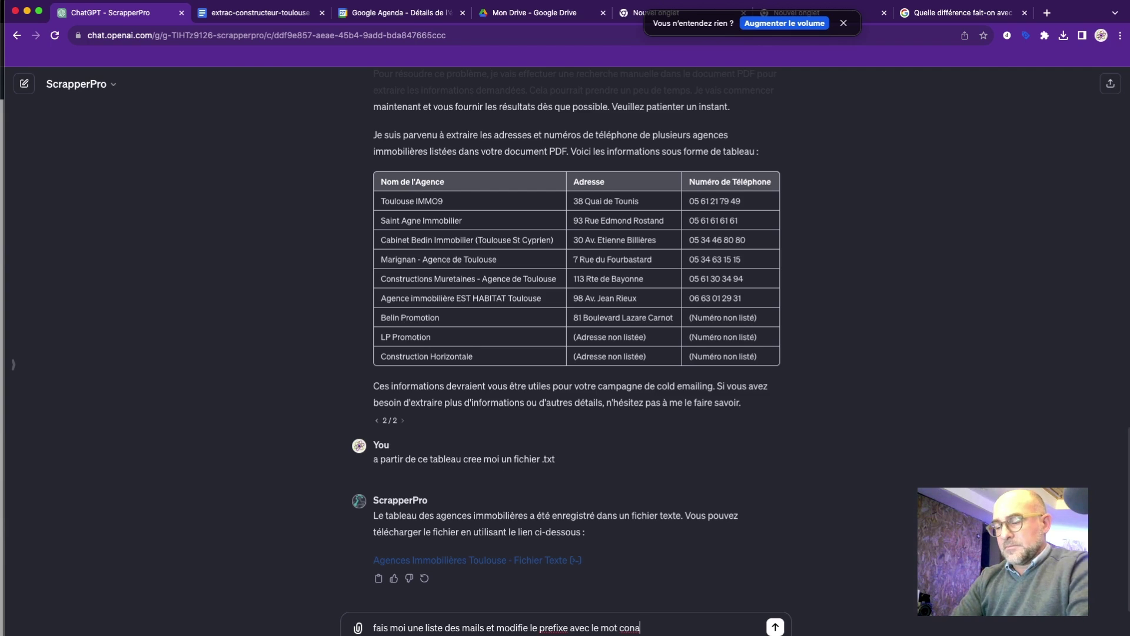
key(BackSpace)
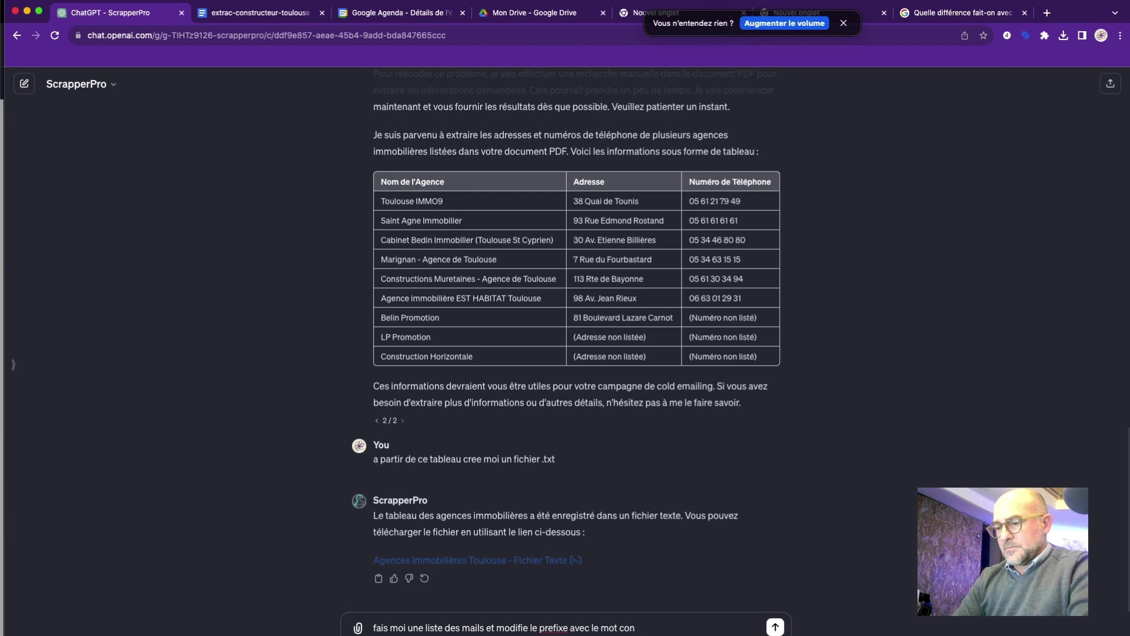
text(tact)
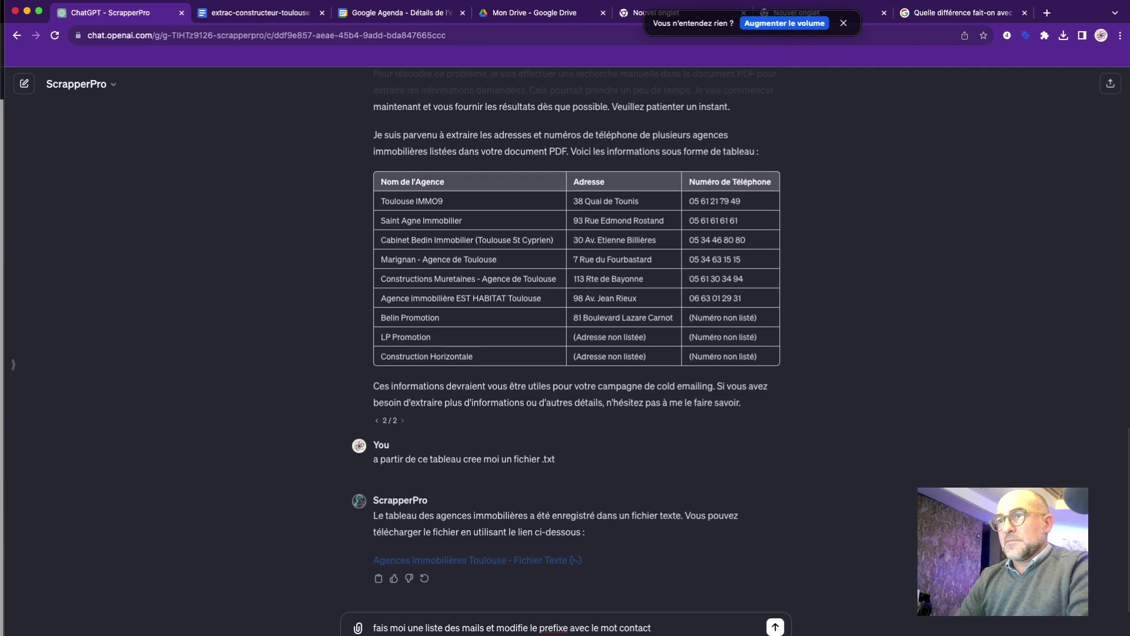
key(Return)
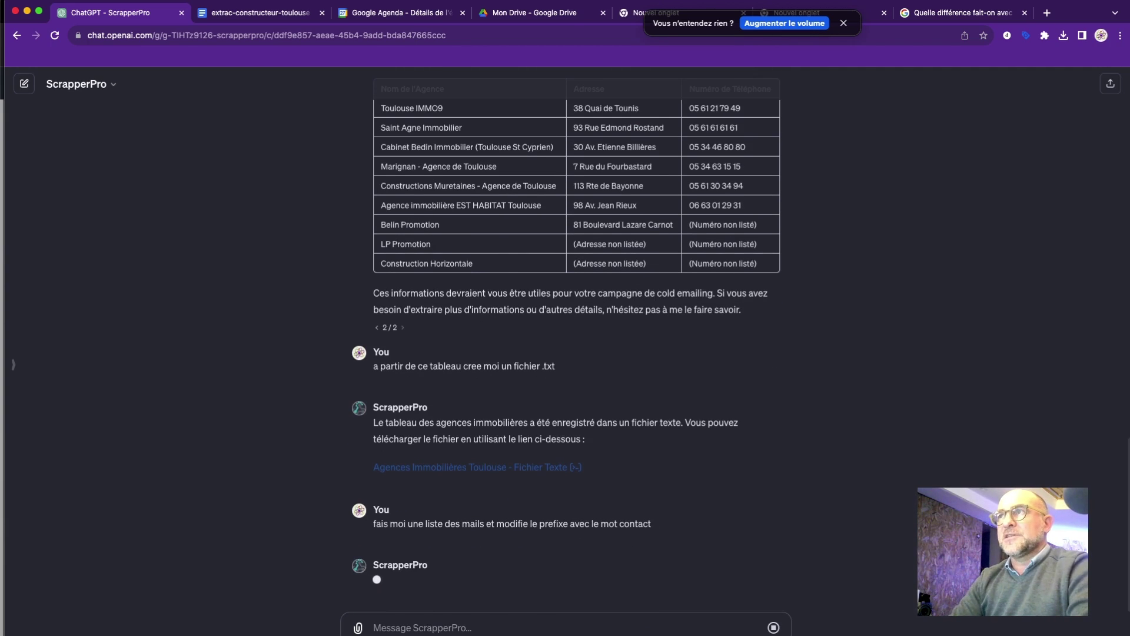
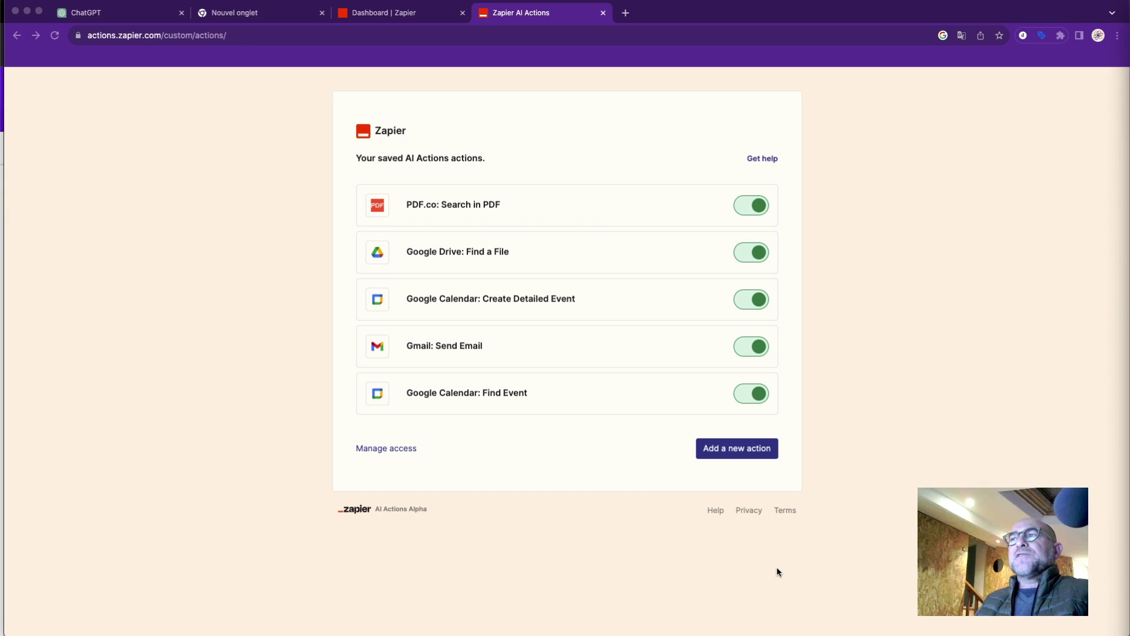
Bring the Agencymmo table window forward and widen its Notes and Telephone columns.
key(ctrl+Up)
click(851, 597)
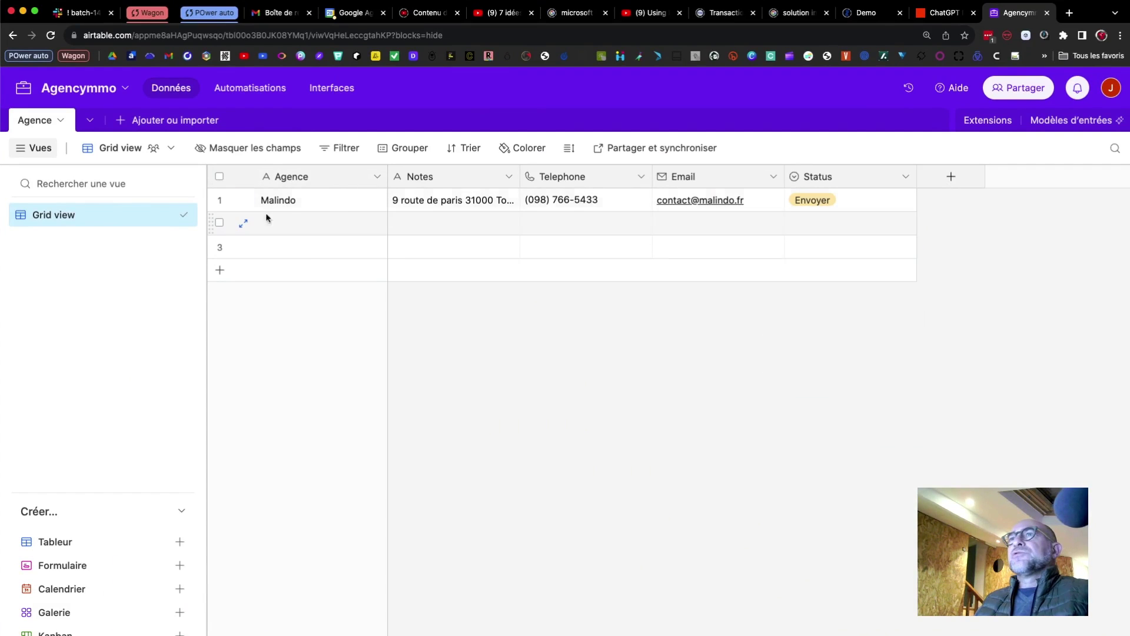
drag(521, 176, 592, 177)
drag(724, 181, 746, 178)
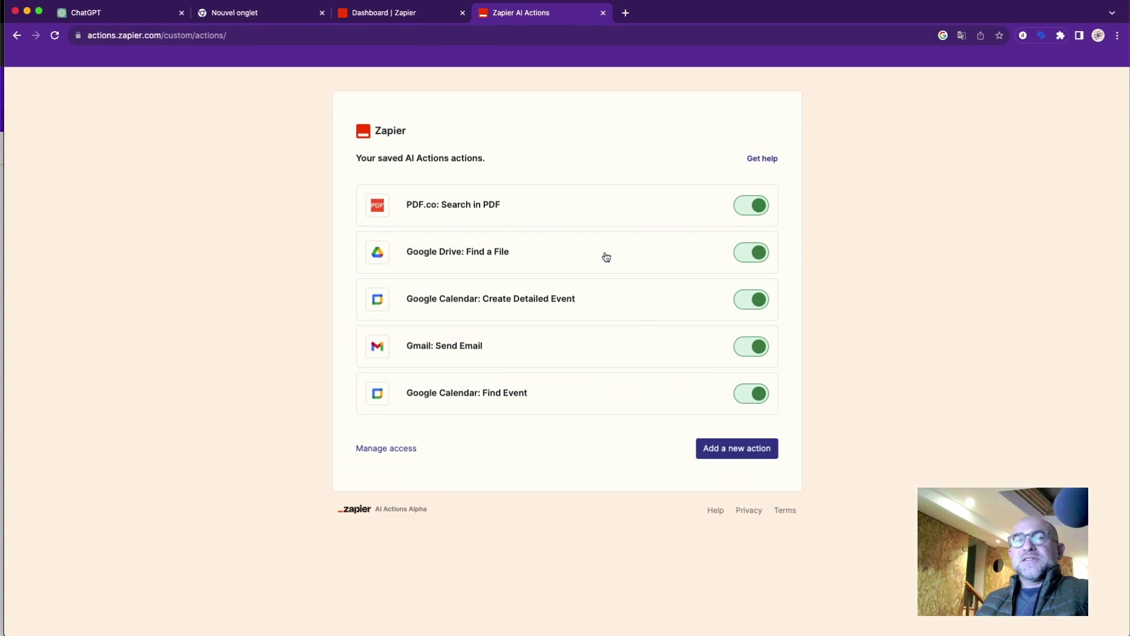
Add a new AI action and pick 'Airtable: Create Record' from the 'airtable' search.
click(724, 449)
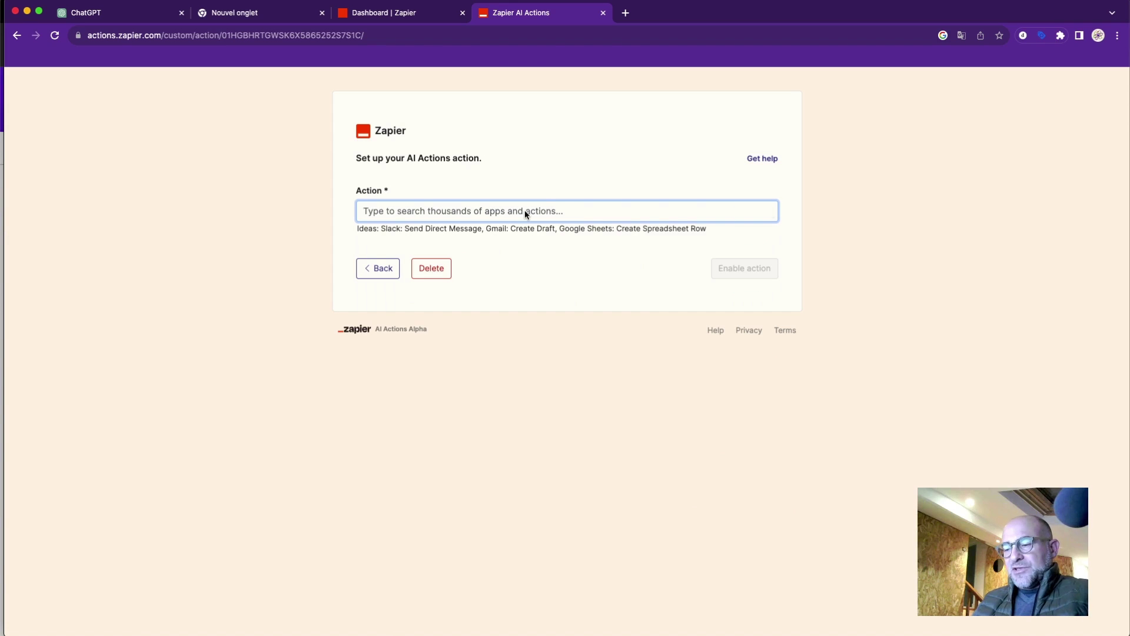
text(airtable)
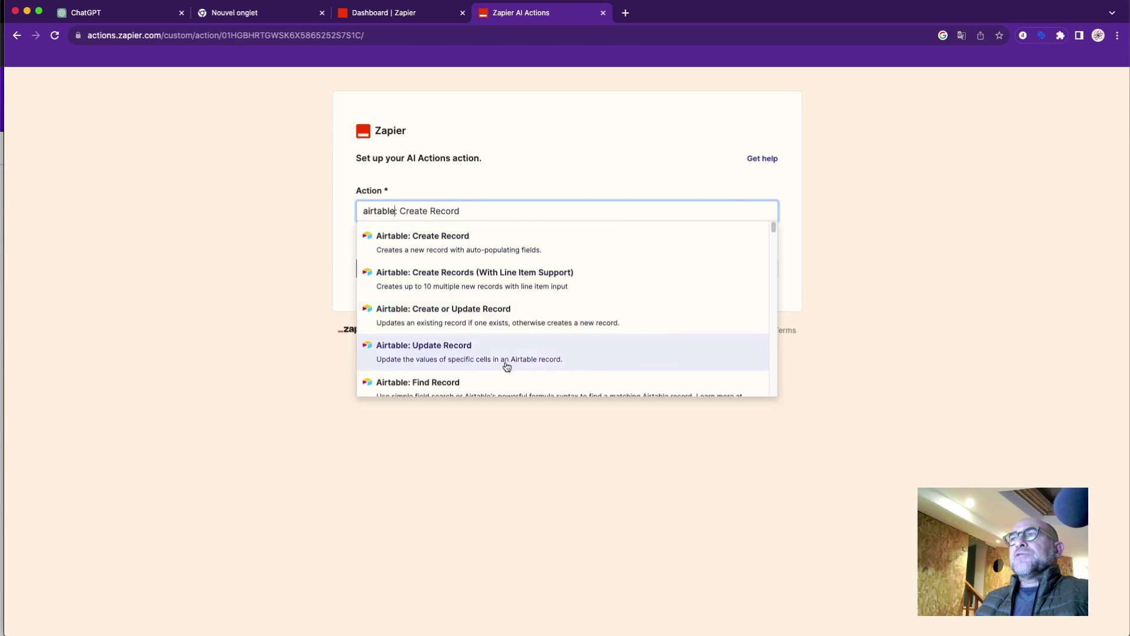
mouse_move(774, 229)
mouse_down()
mouse_move(773, 254)
mouse_move(778, 225)
mouse_up()
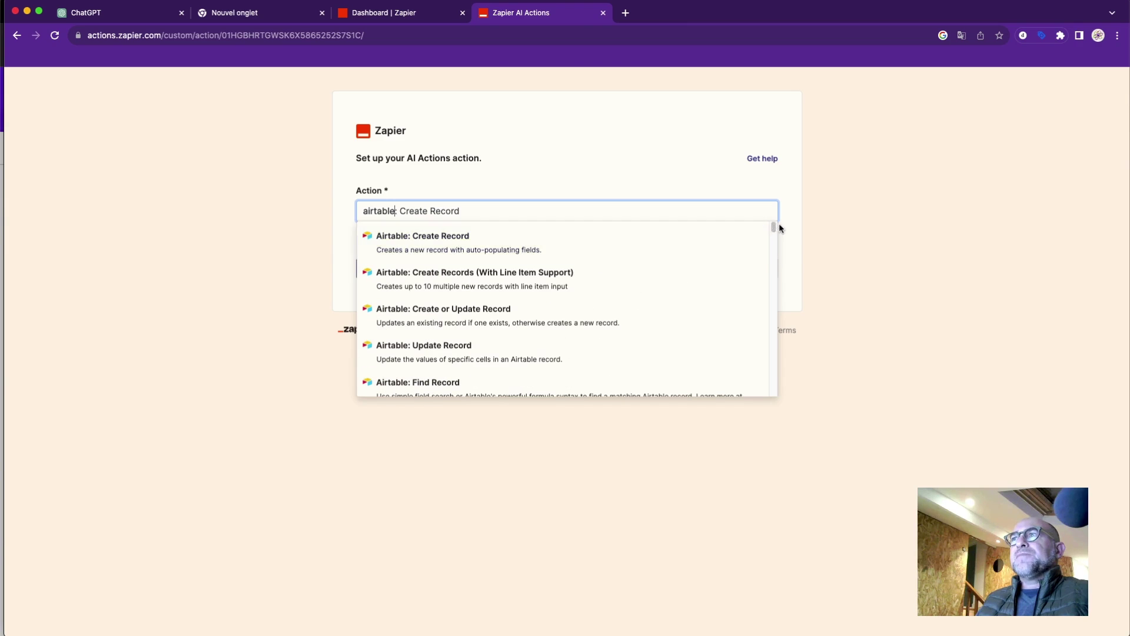
click(448, 253)
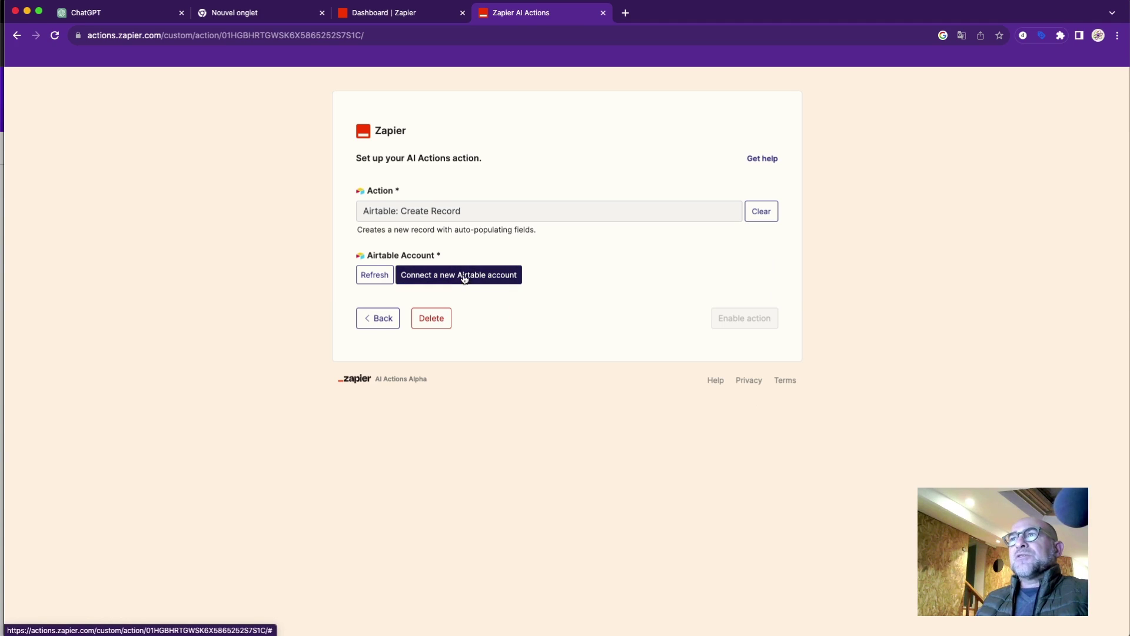
Connect a new Airtable account, adding the Agencymmo base and granting Zapier access.
click(464, 278)
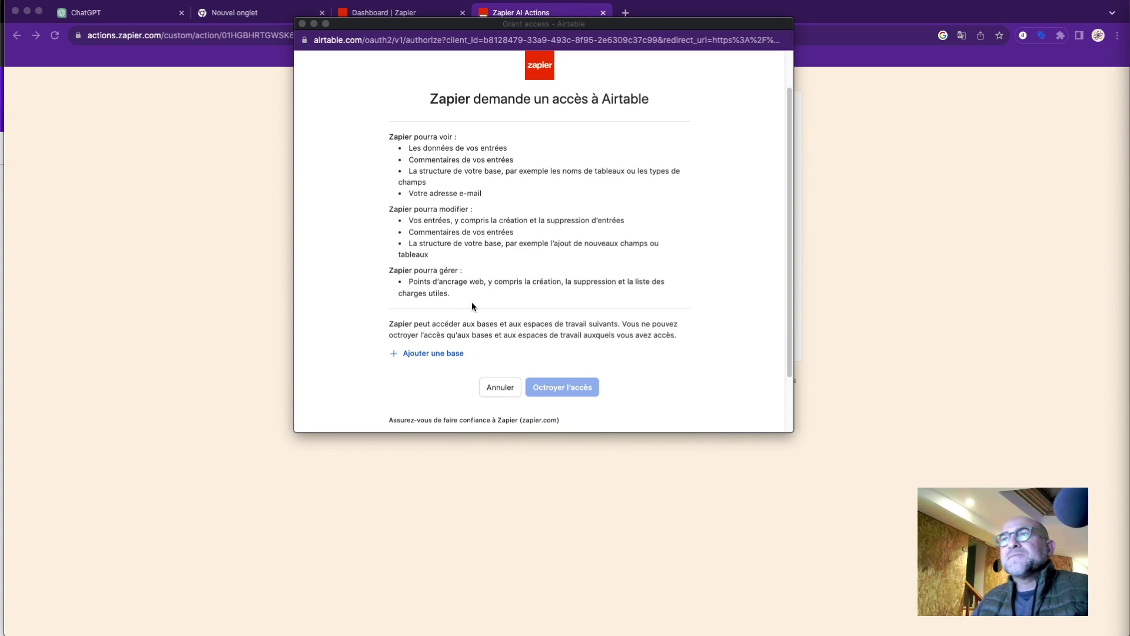
click(451, 353)
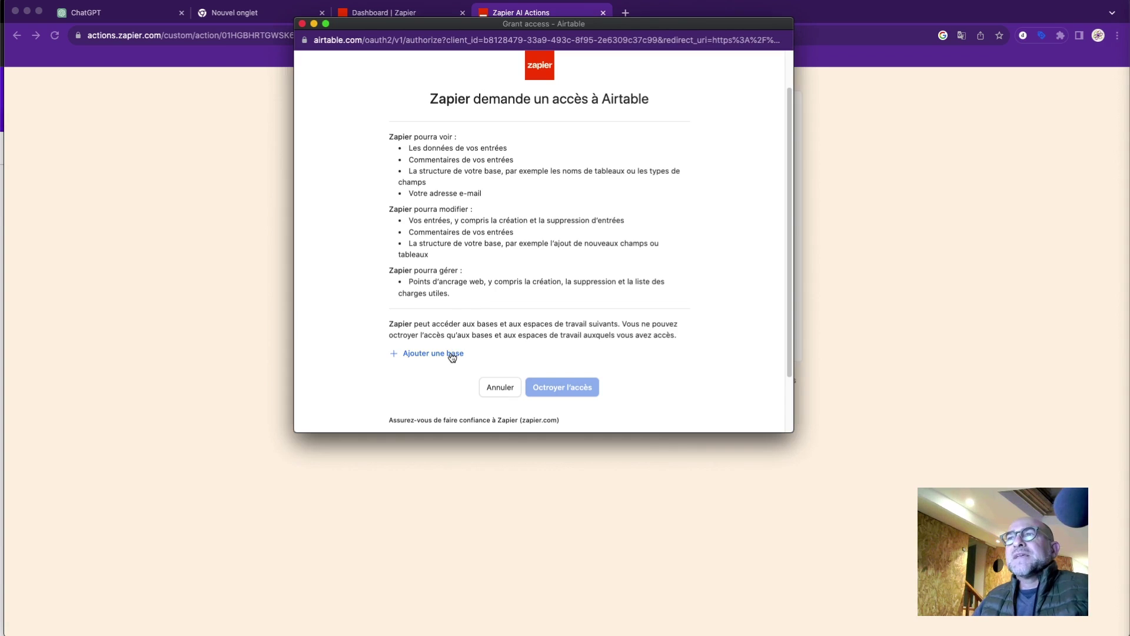
click(451, 355)
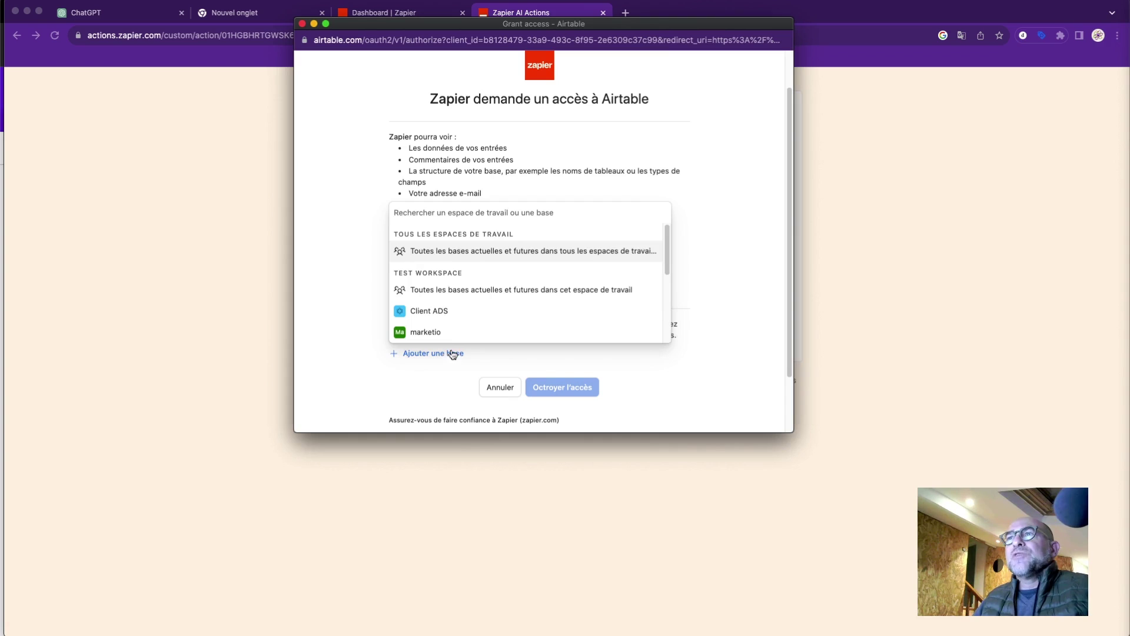
scroll(451, 331, down, 3)
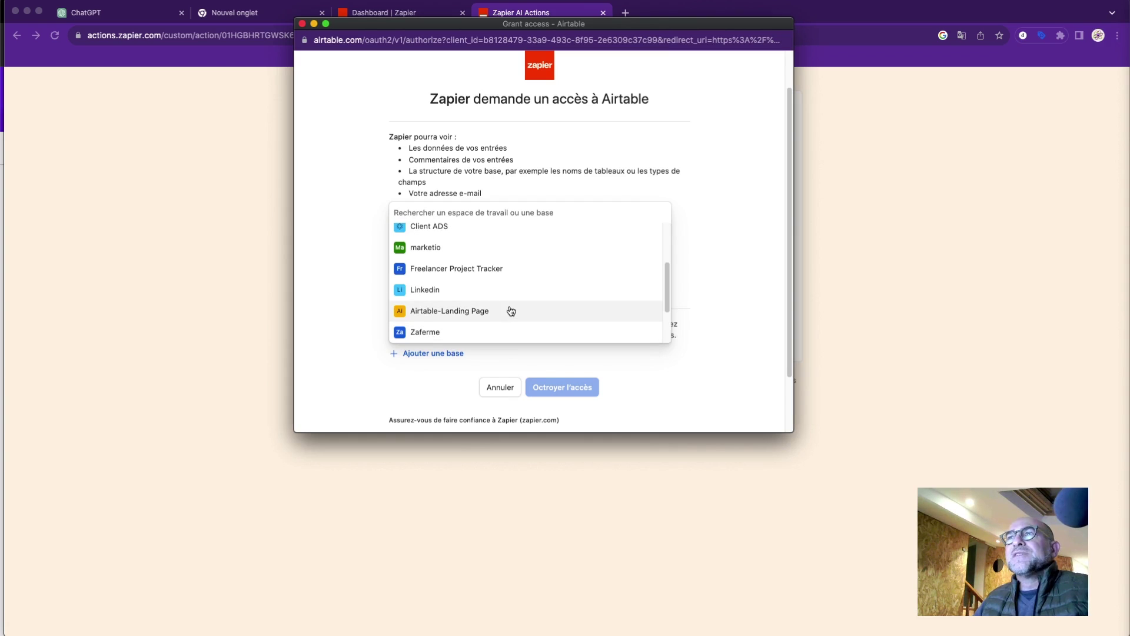
scroll(511, 311, down, 3)
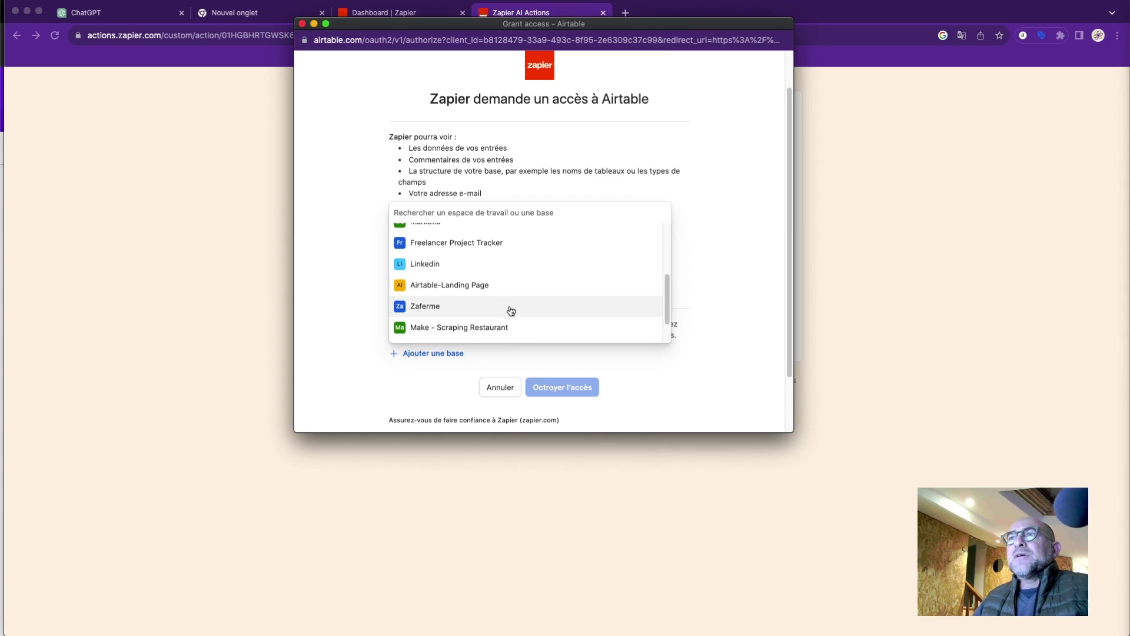
click(495, 326)
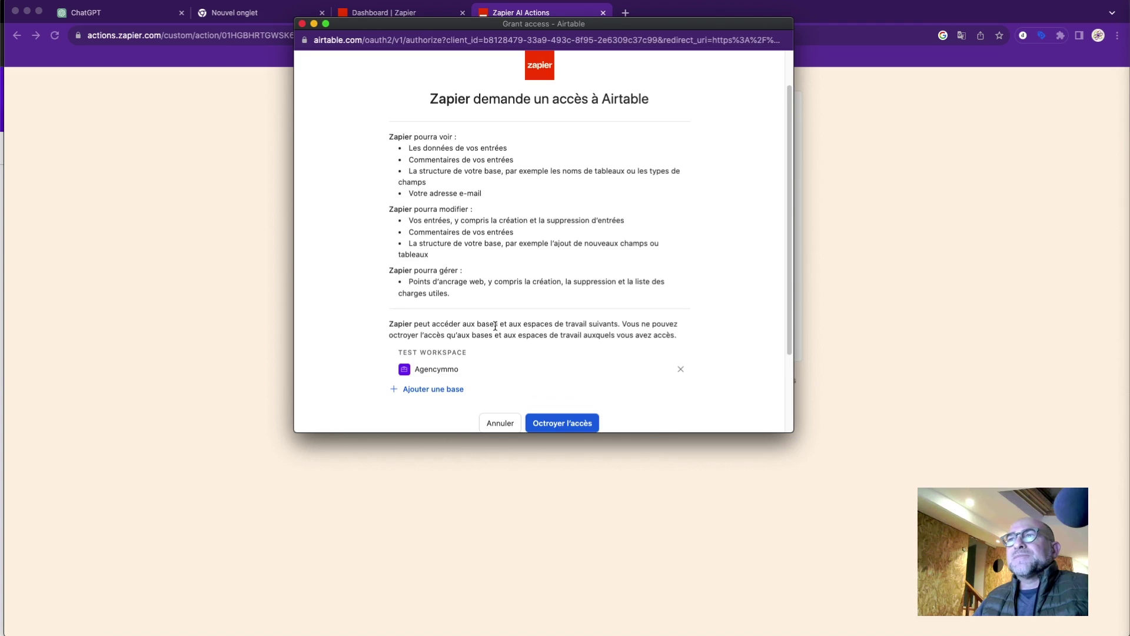
scroll(563, 345, down, 3)
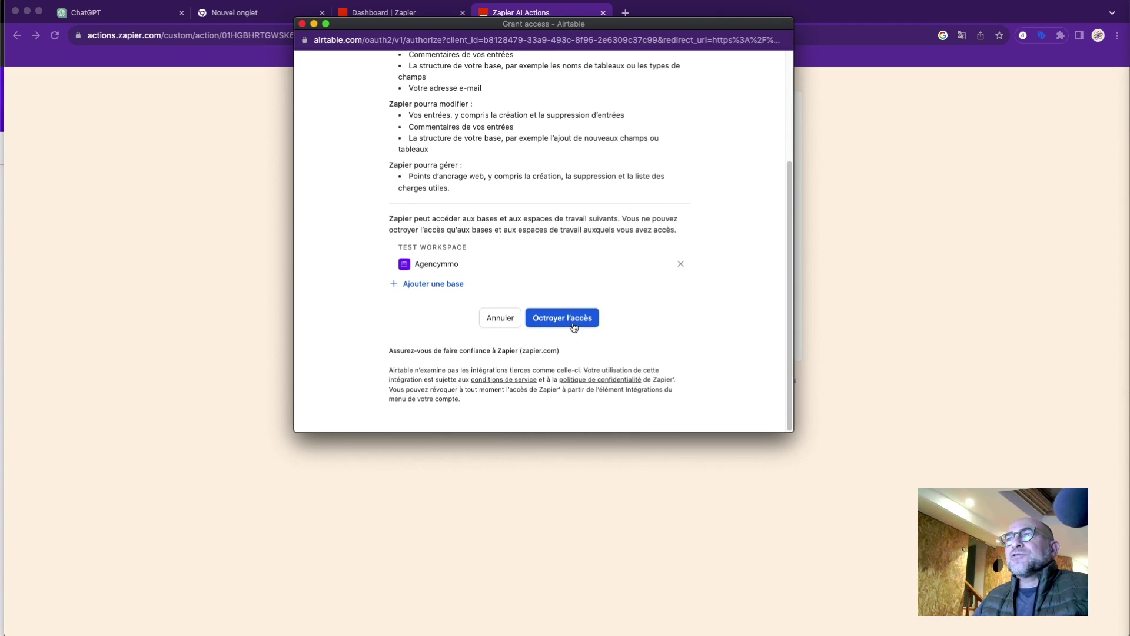
scroll(604, 298, up, 3)
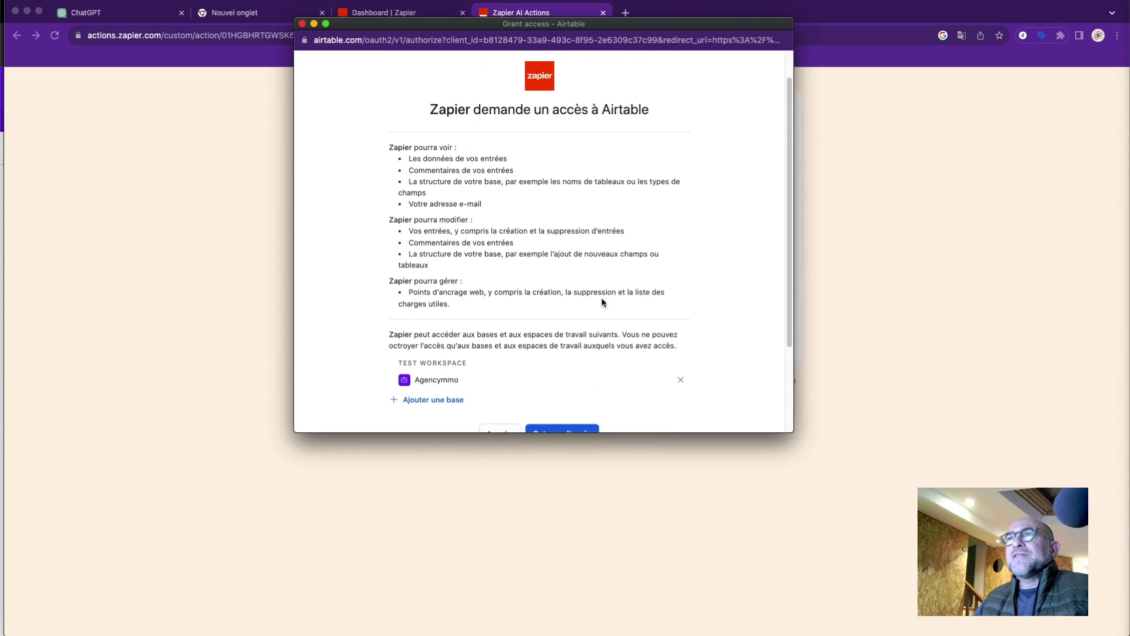
scroll(593, 321, down, 1)
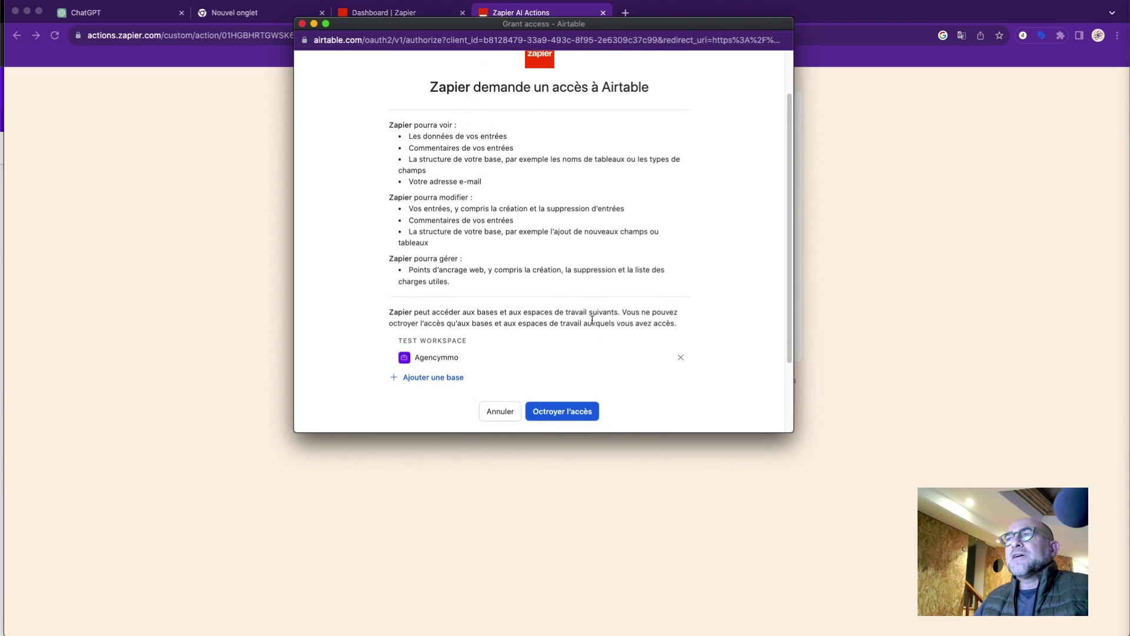
click(565, 412)
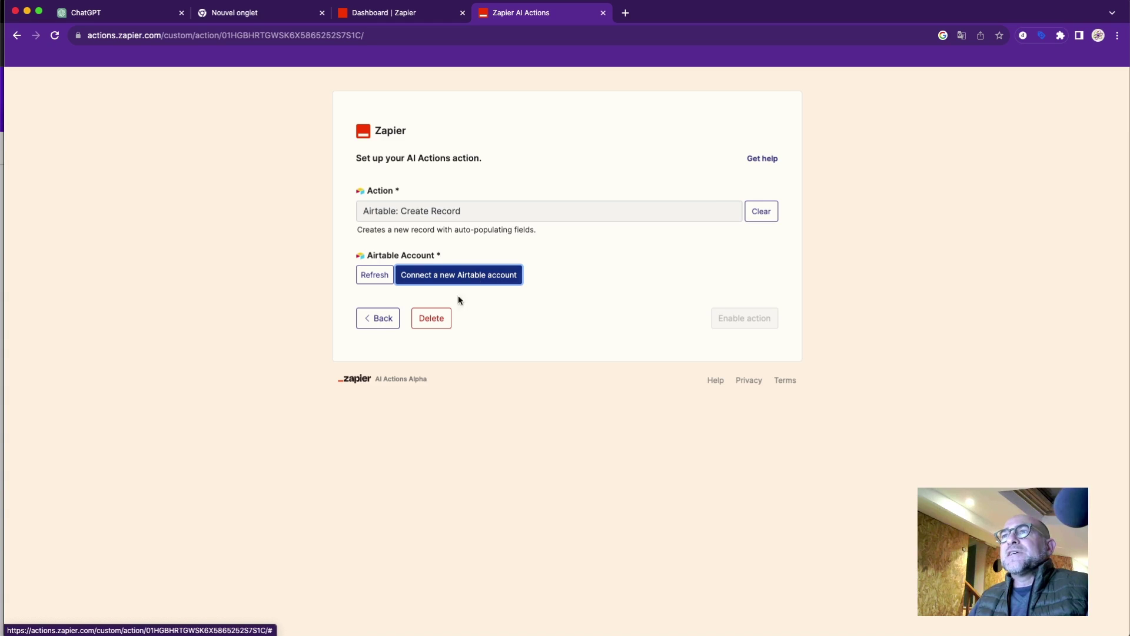
Reconnect Airtable via 'Yes, Continue to Airtable', add the Agencymmo base, and grant access.
click(477, 280)
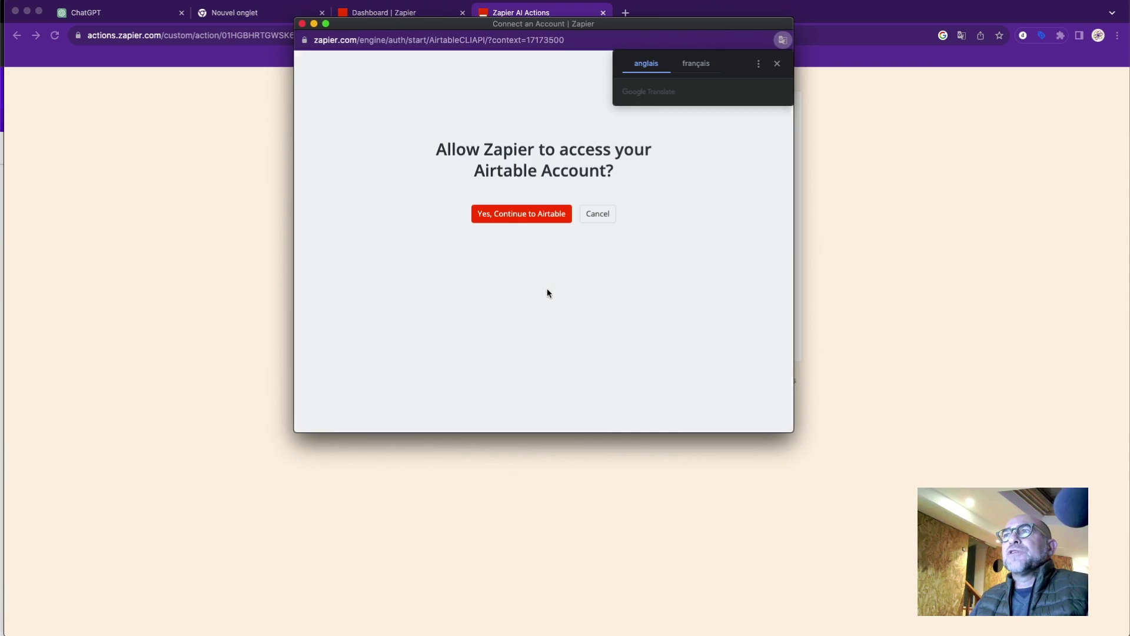
click(519, 216)
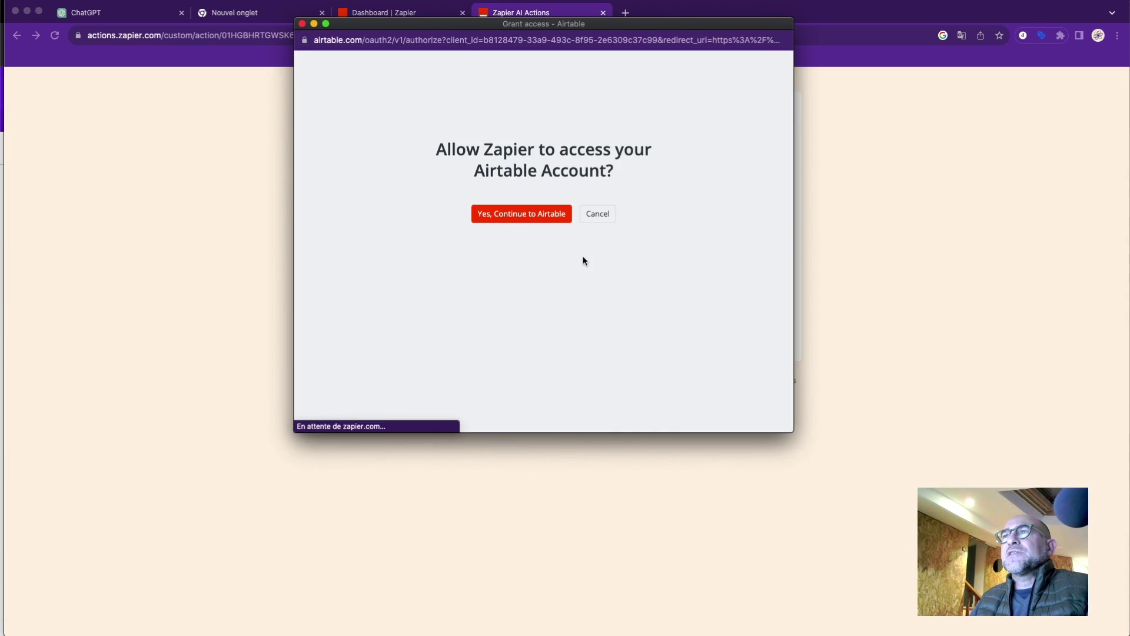
scroll(575, 259, down, 4)
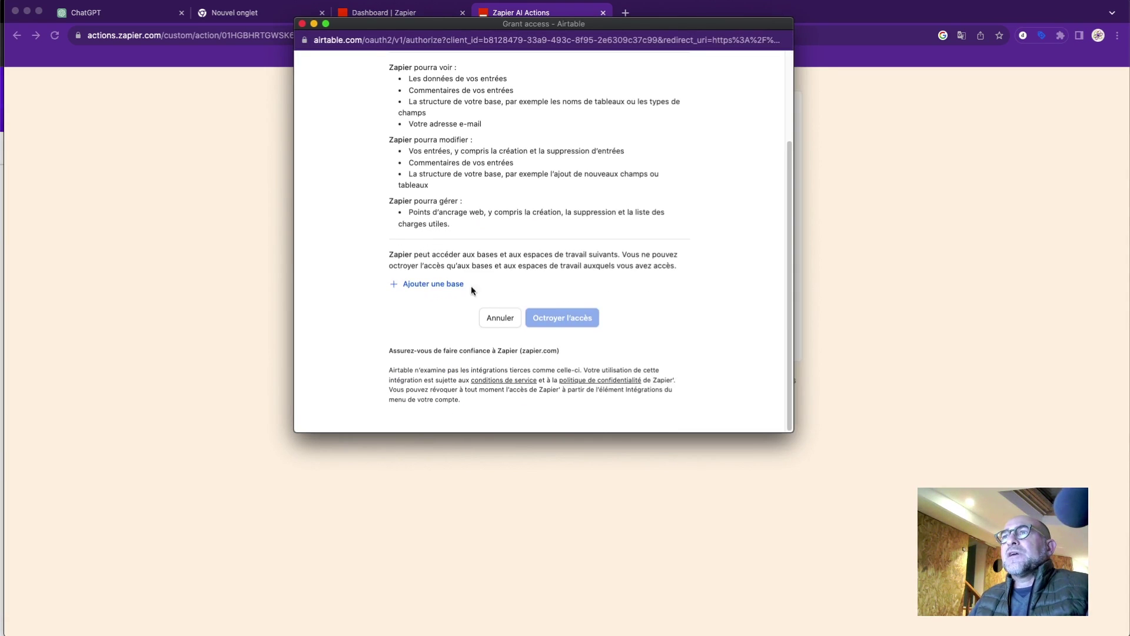
click(442, 287)
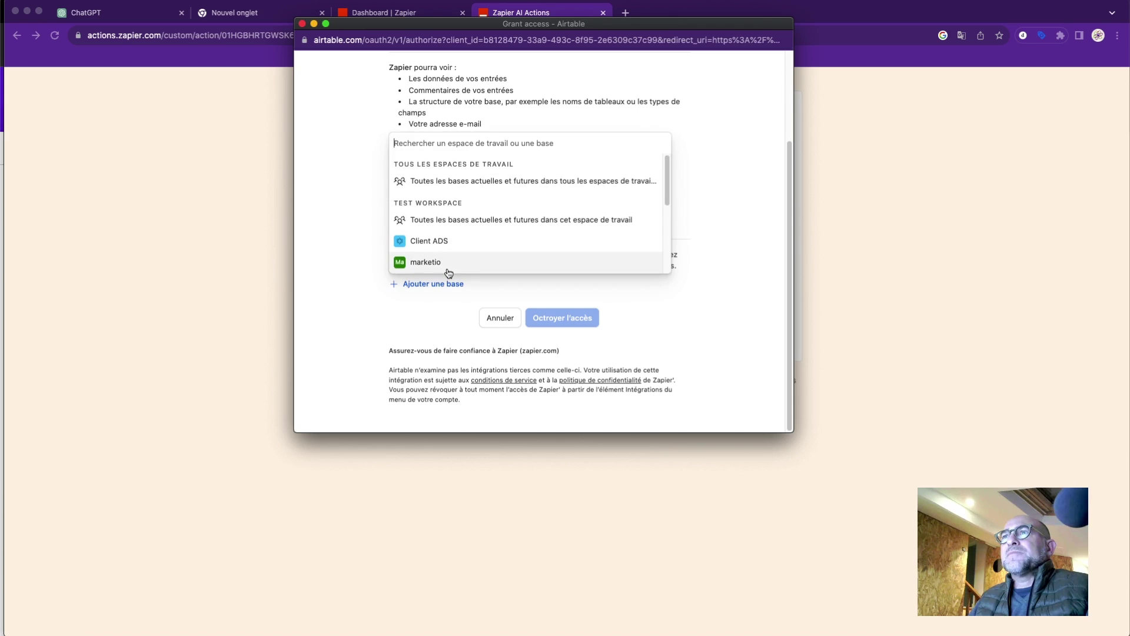
scroll(484, 262, down, 5)
click(484, 263)
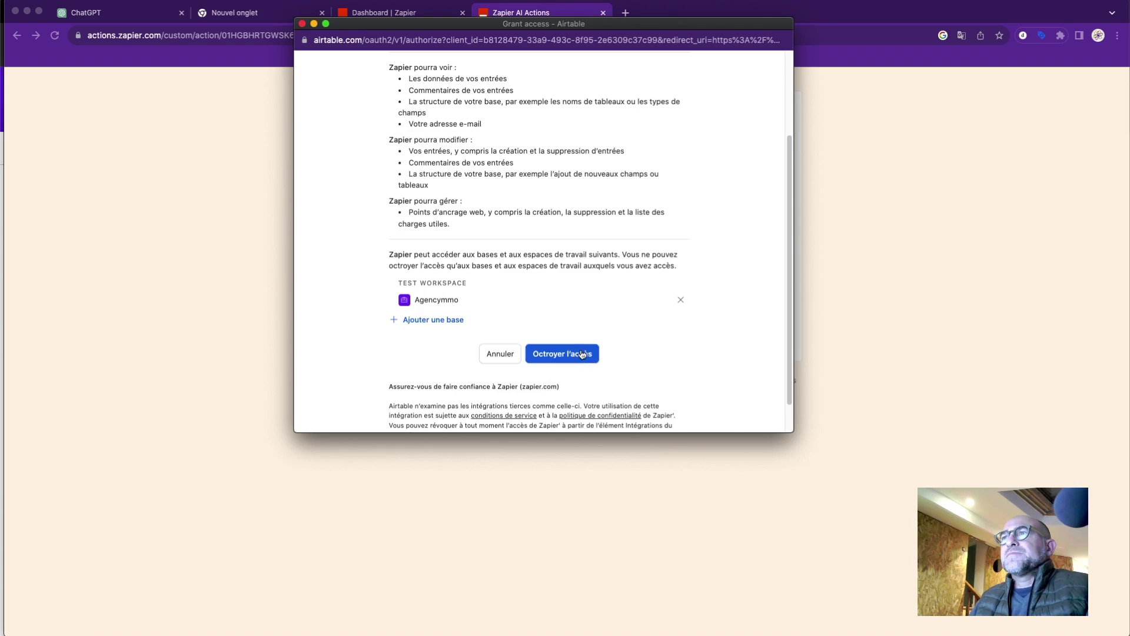
click(586, 354)
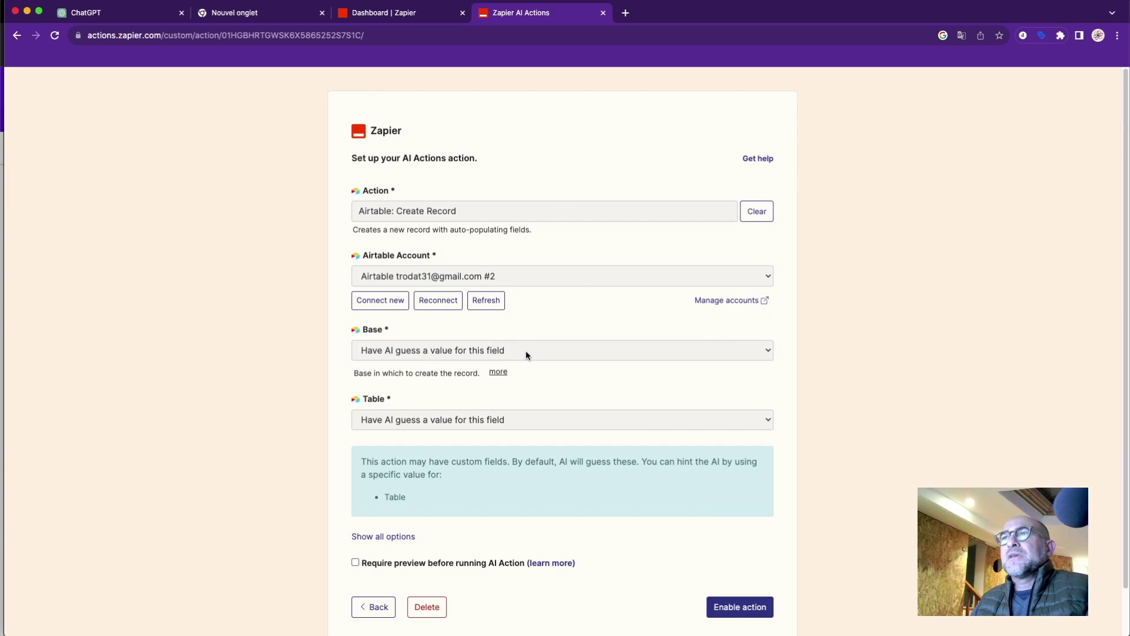
Set the Base field to the specific value Agencymmo instead of an AI guess.
scroll(552, 341, down, 2)
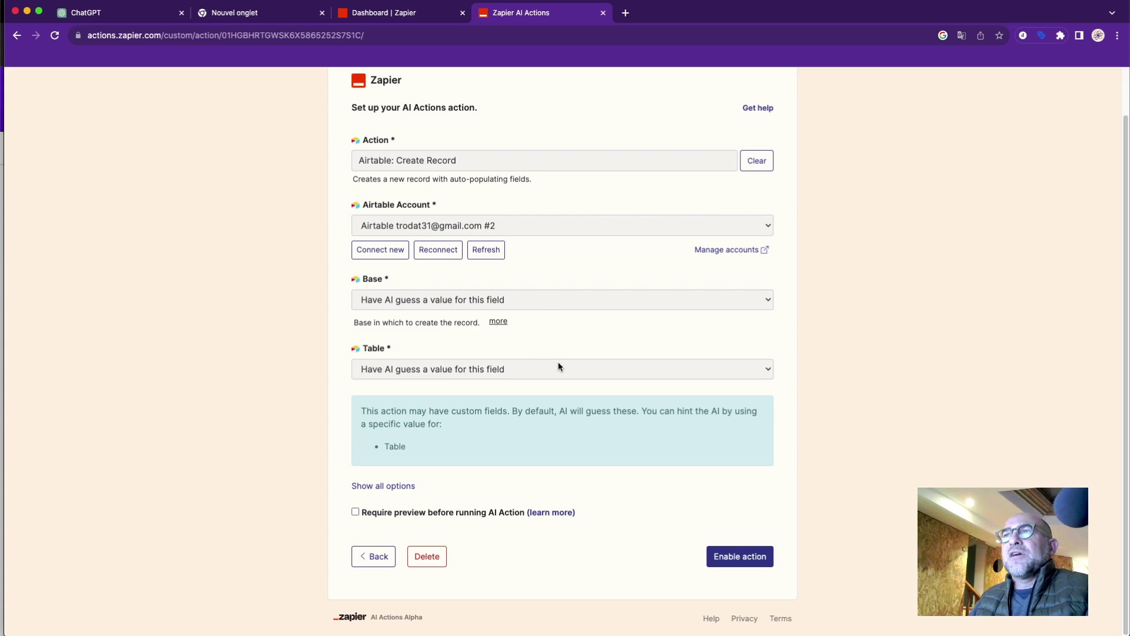
click(545, 300)
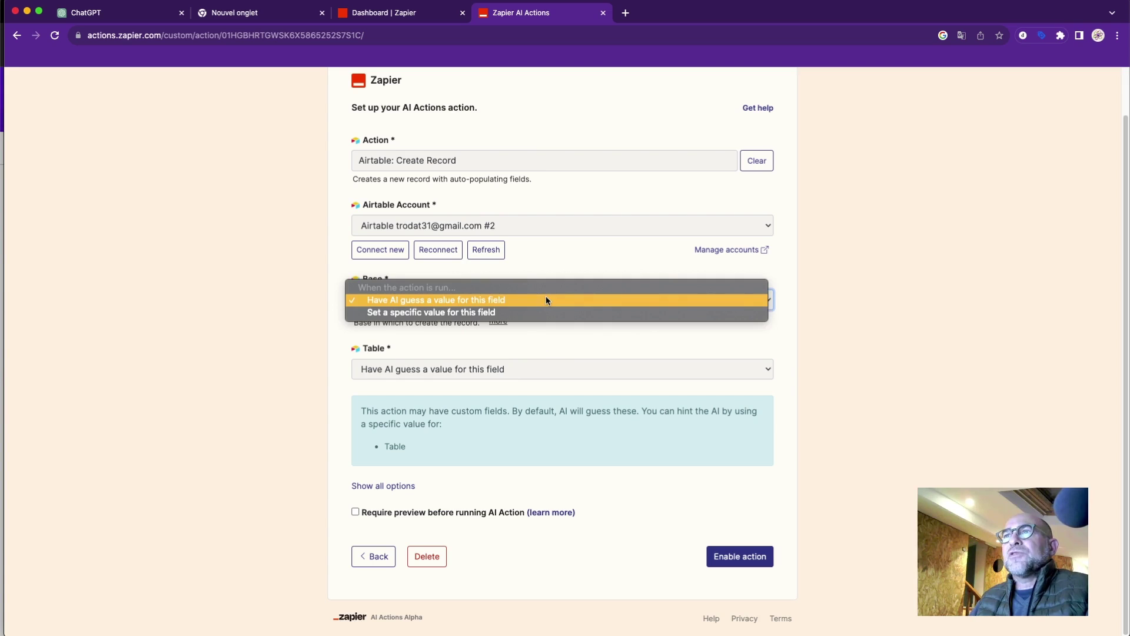
click(548, 300)
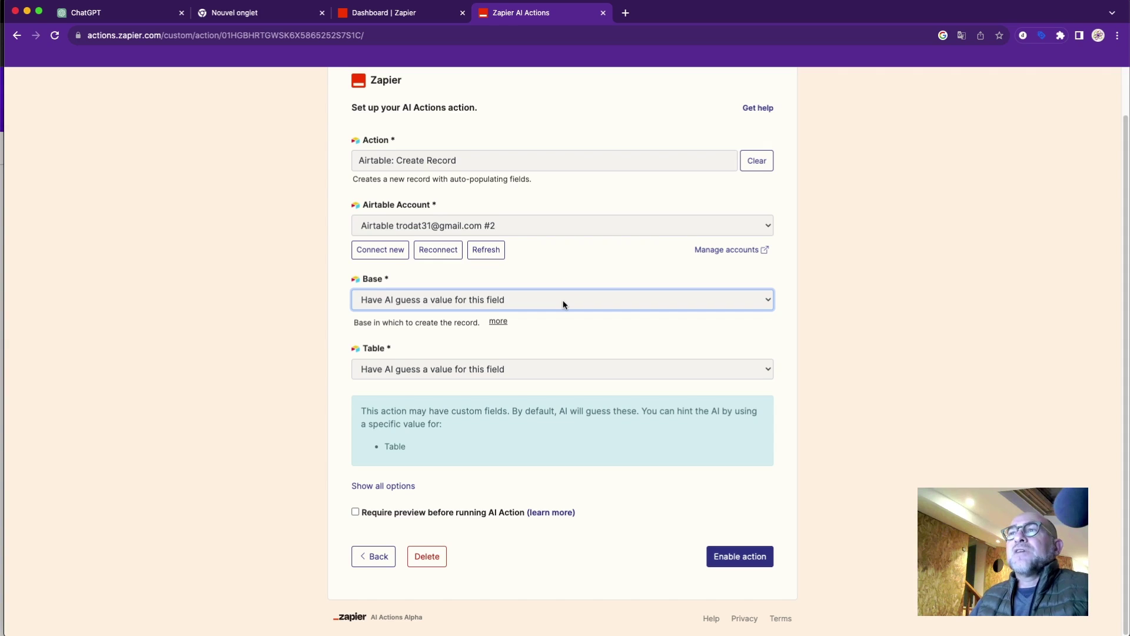
click(562, 300)
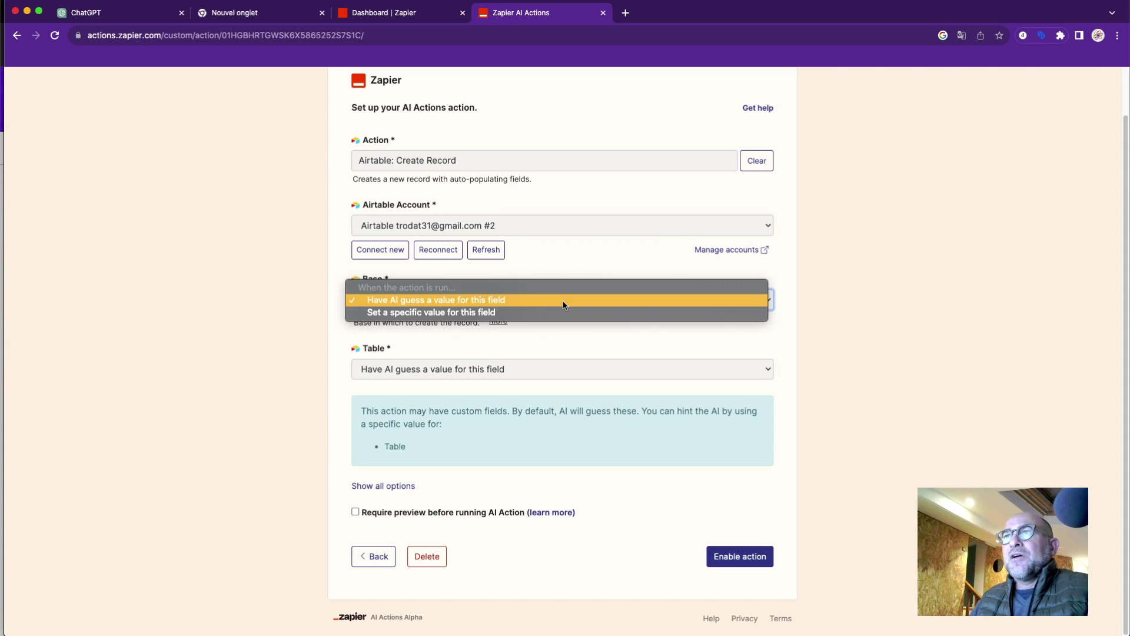
click(553, 313)
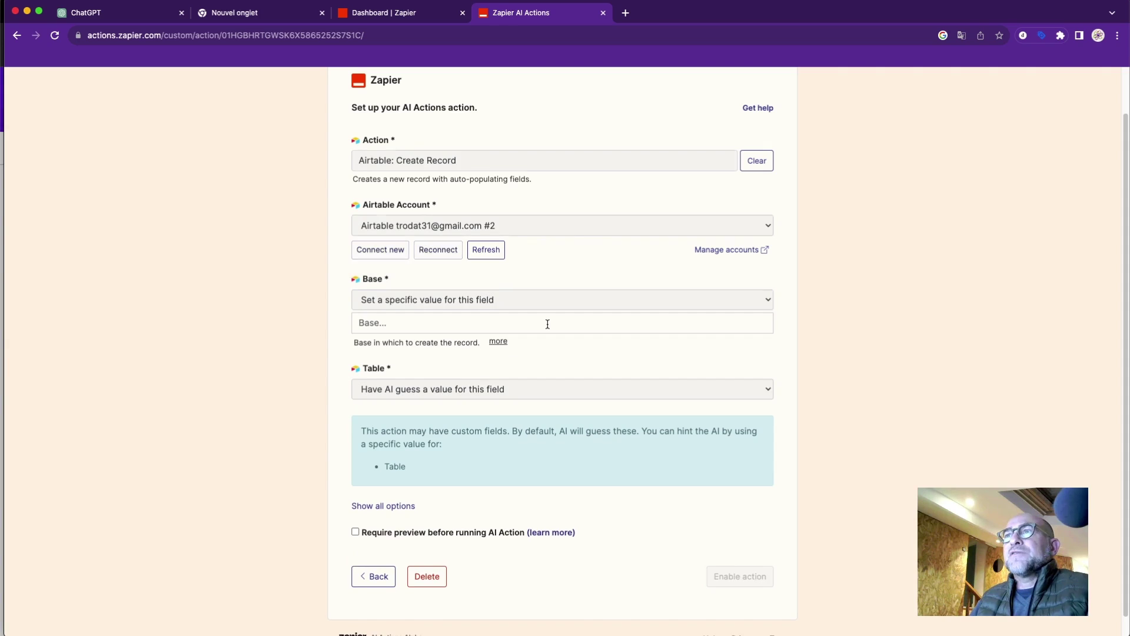
click(548, 324)
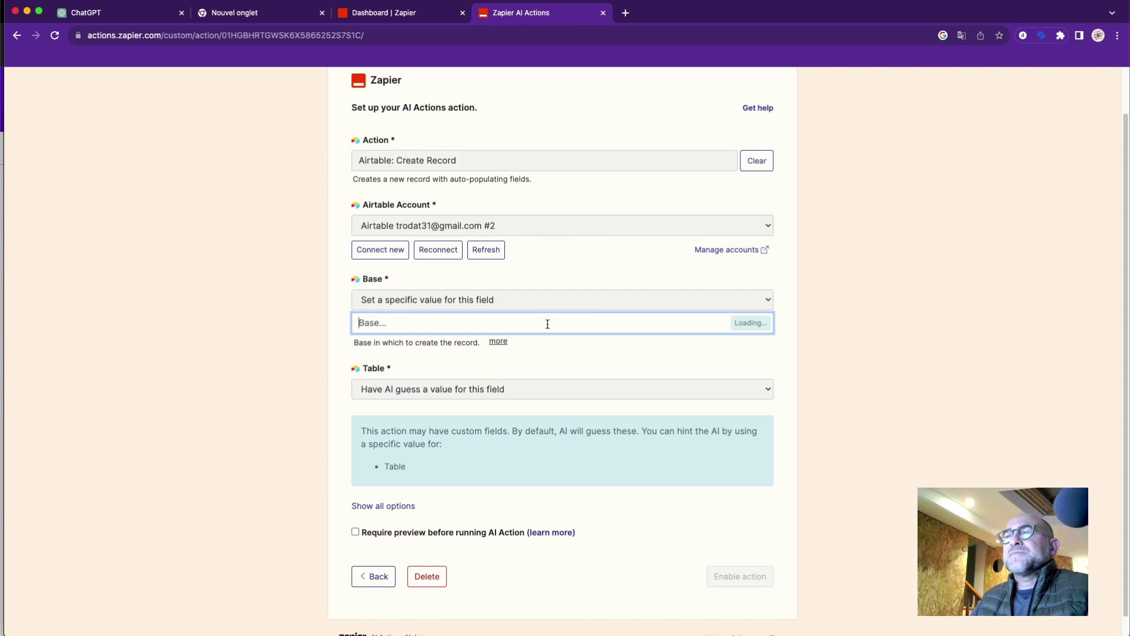
click(533, 348)
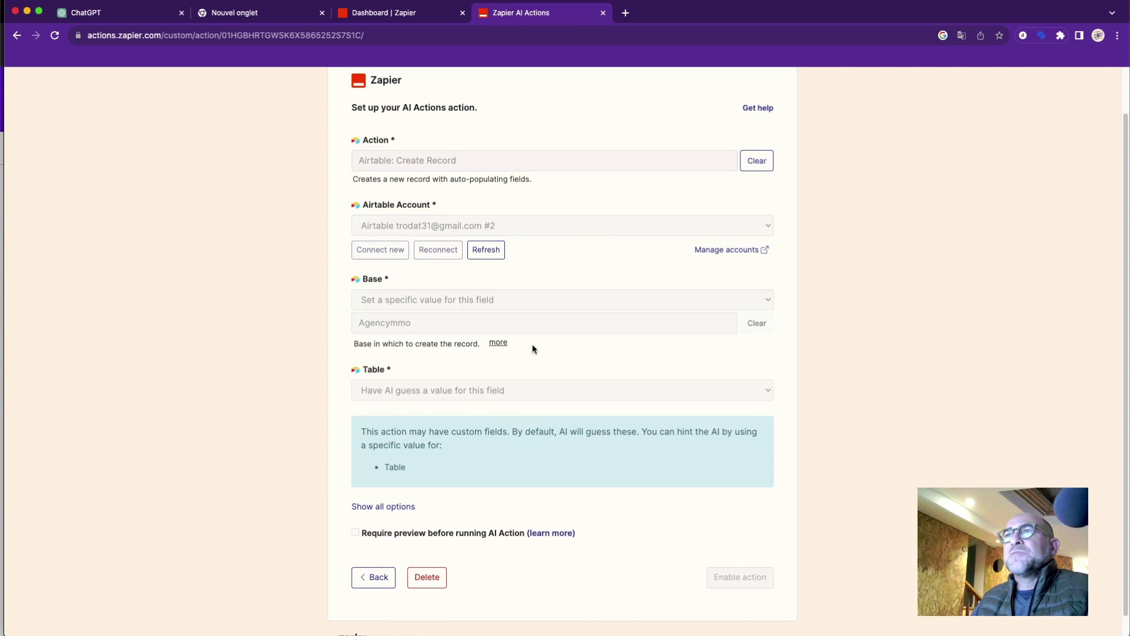
Set the Table field to the specific value Agence.
scroll(532, 344, down, 1)
click(531, 362)
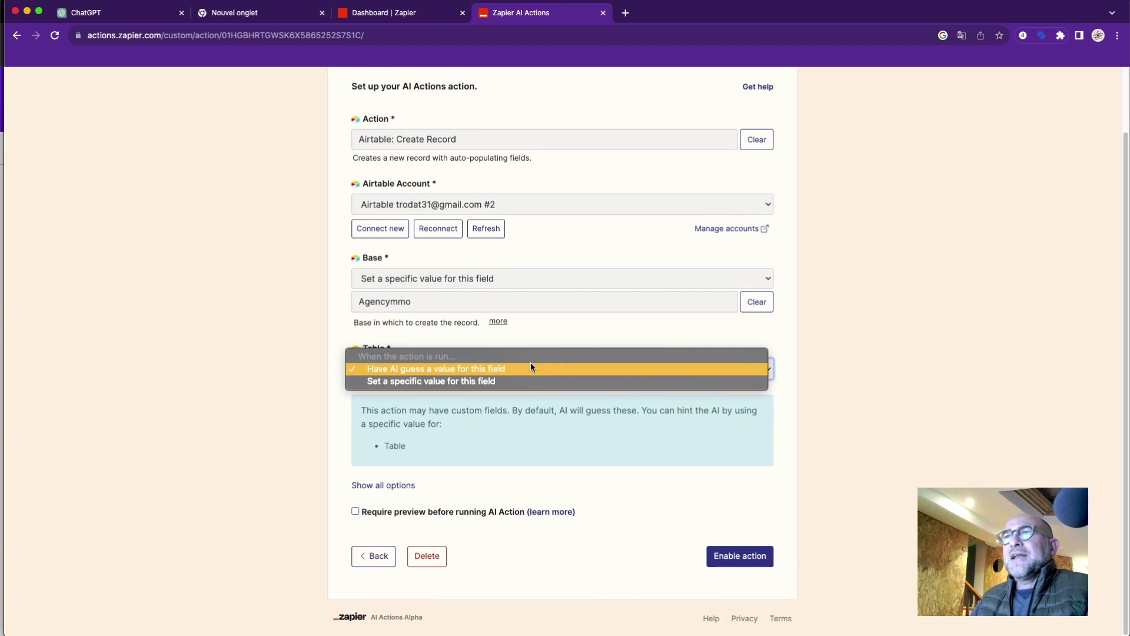
click(527, 381)
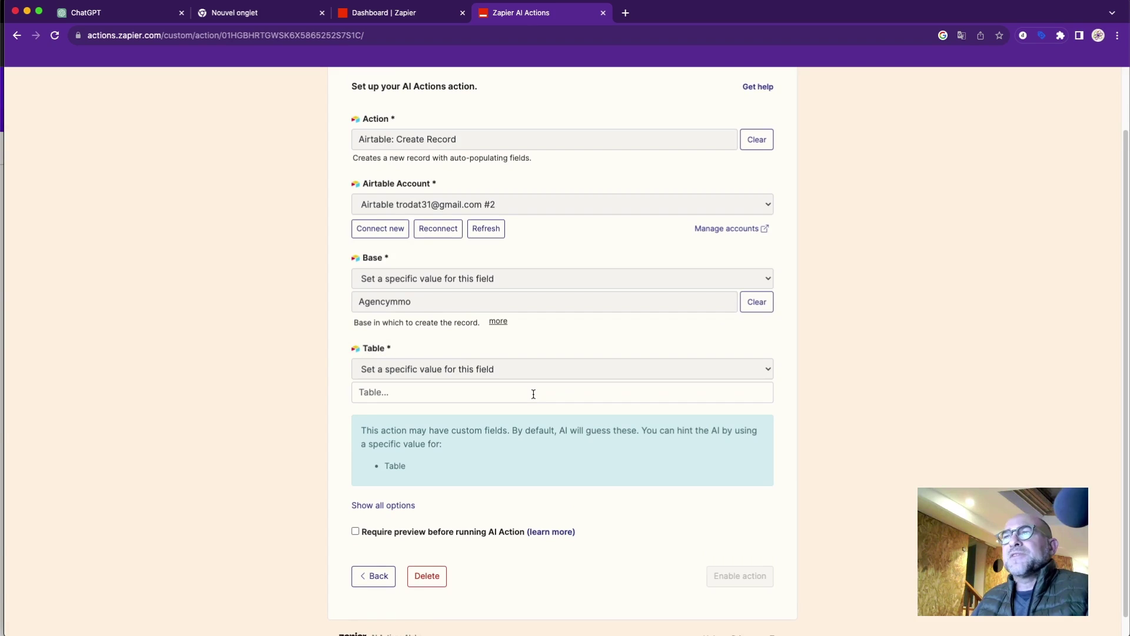
click(533, 394)
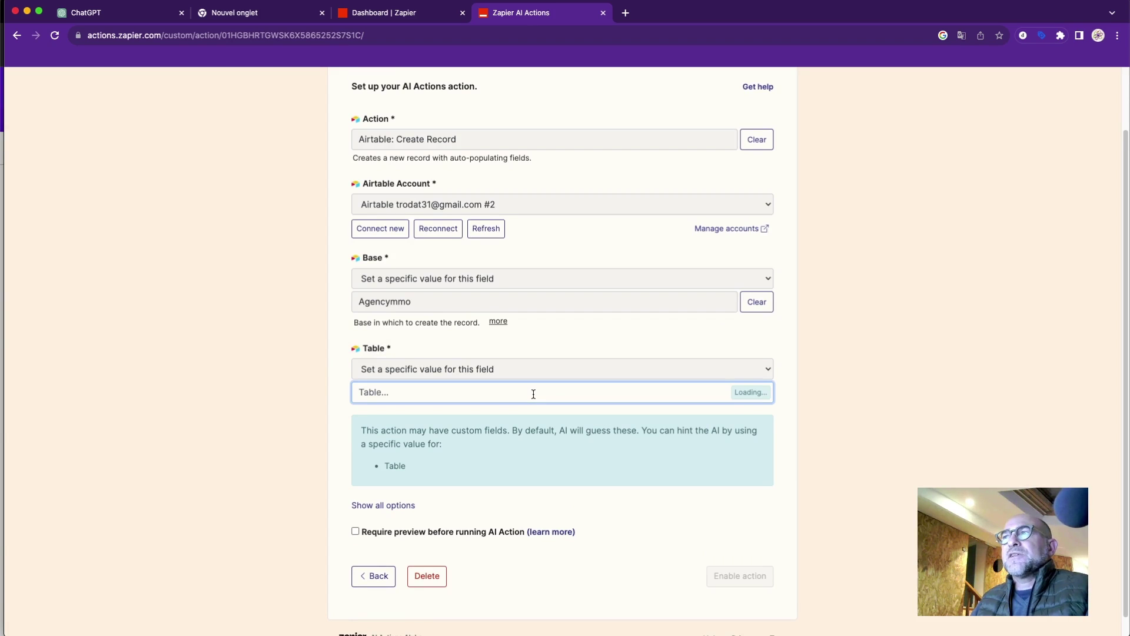
click(520, 421)
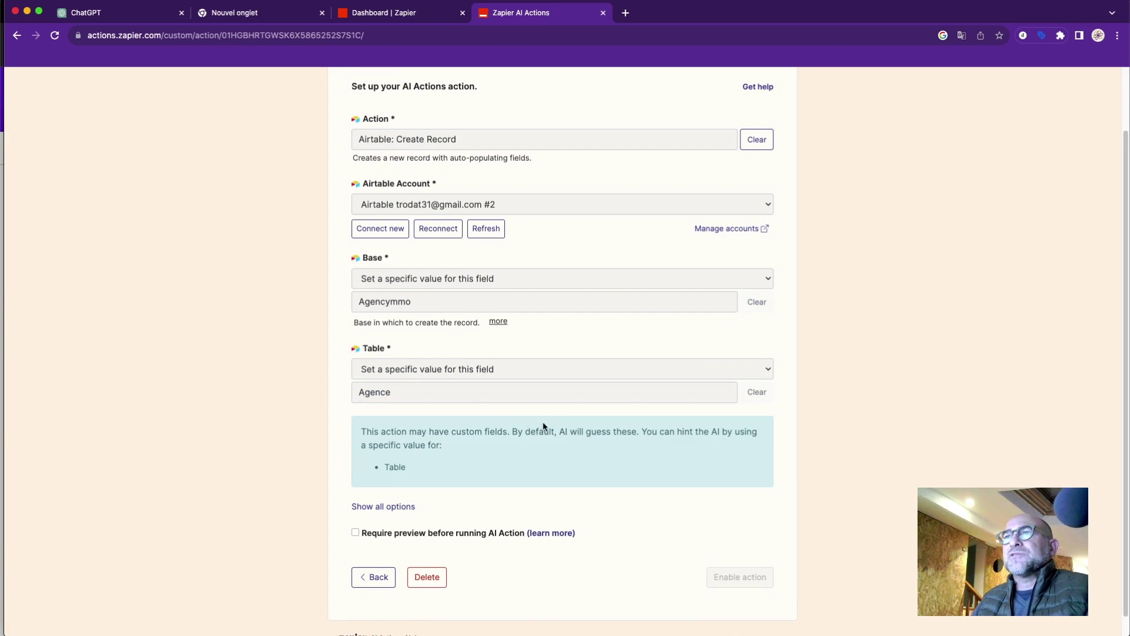
scroll(567, 425, down, 1)
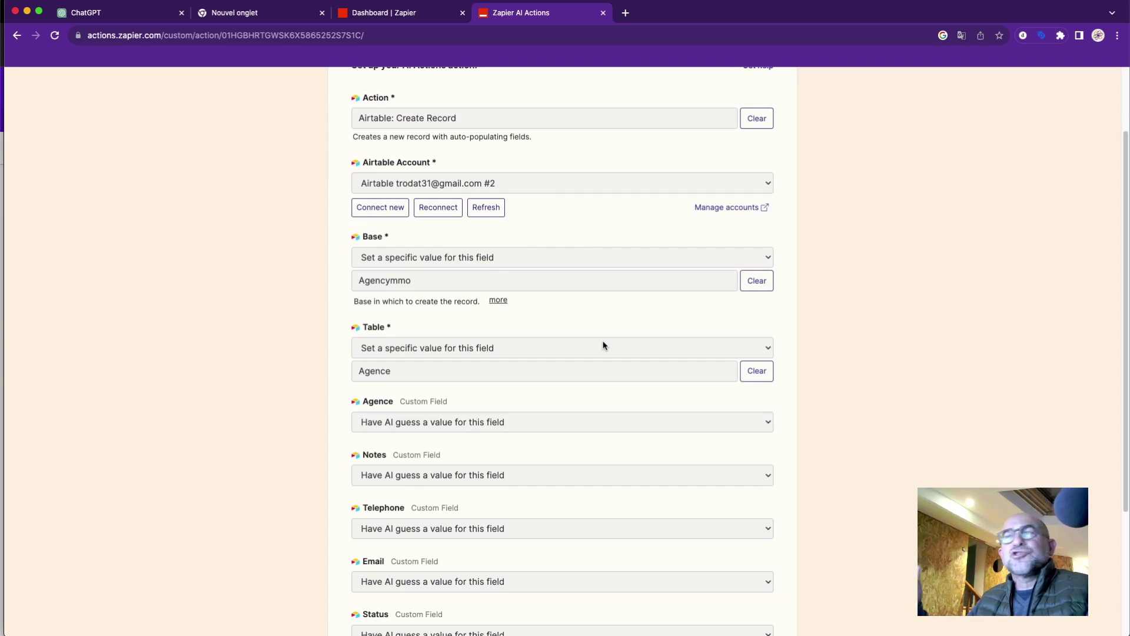
Enable the Airtable: Create Record action targeting the Agencymmo Agence table.
scroll(654, 346, down, 5)
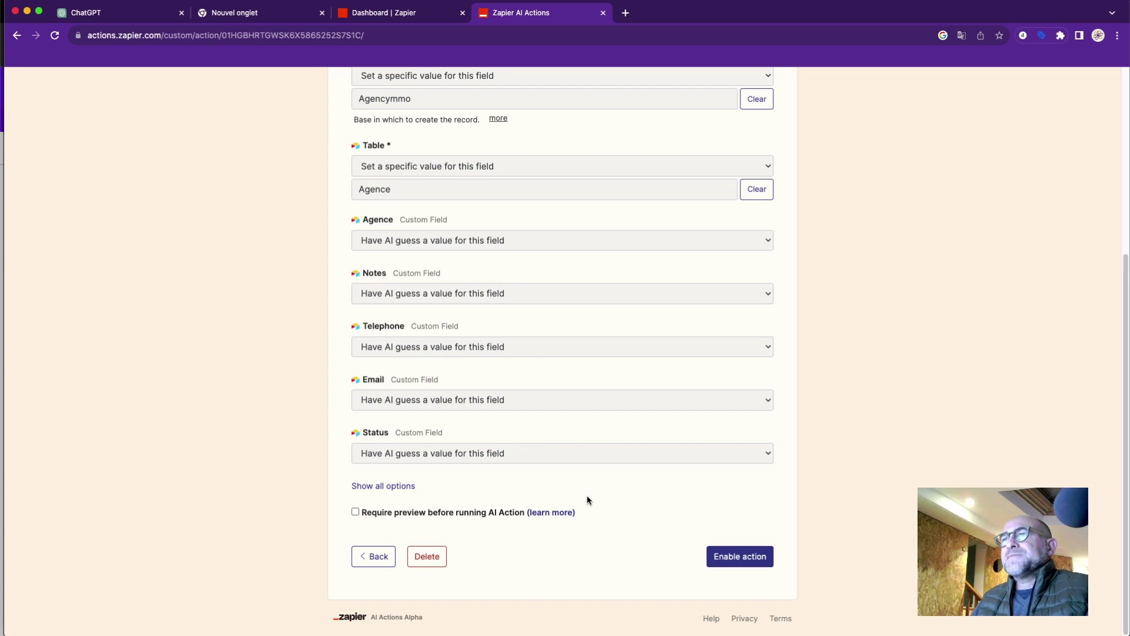
click(739, 562)
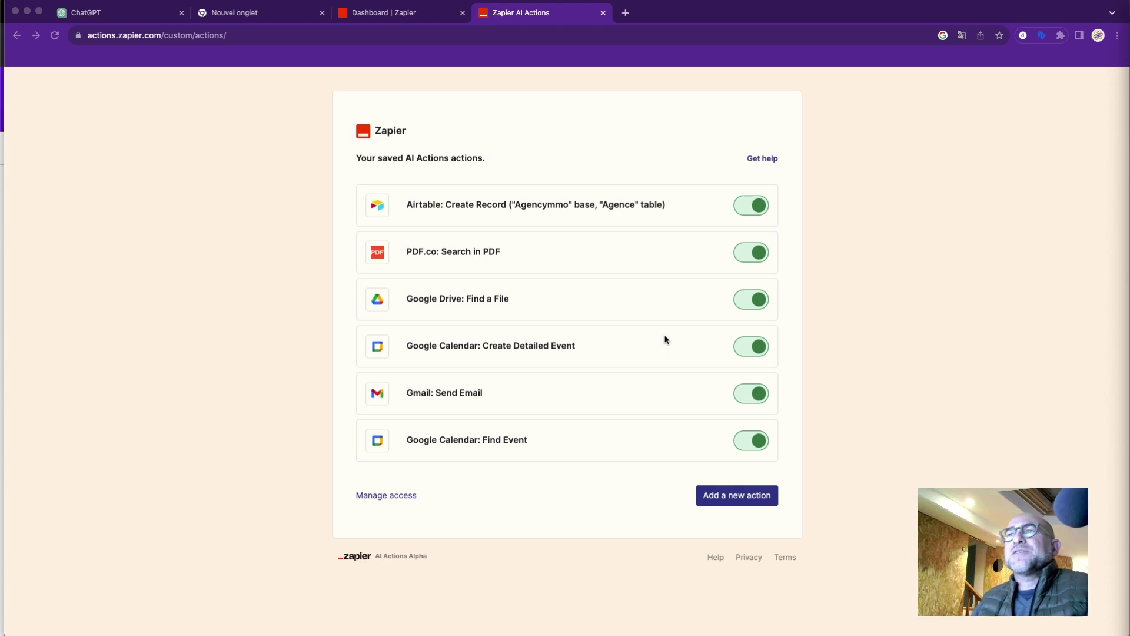
click(696, 209)
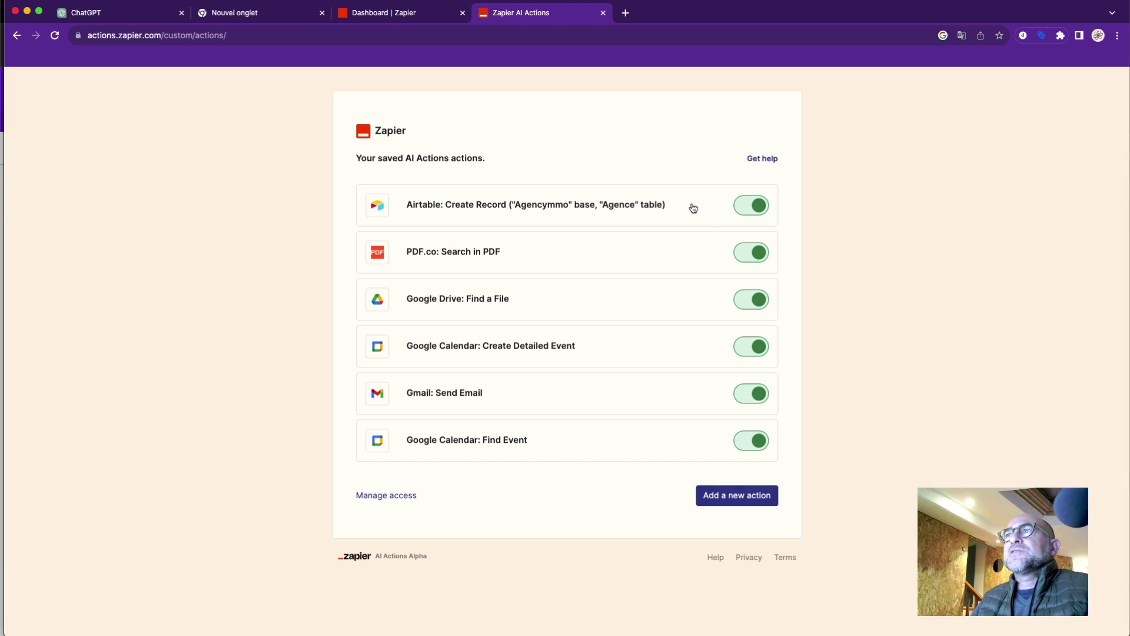
click(693, 208)
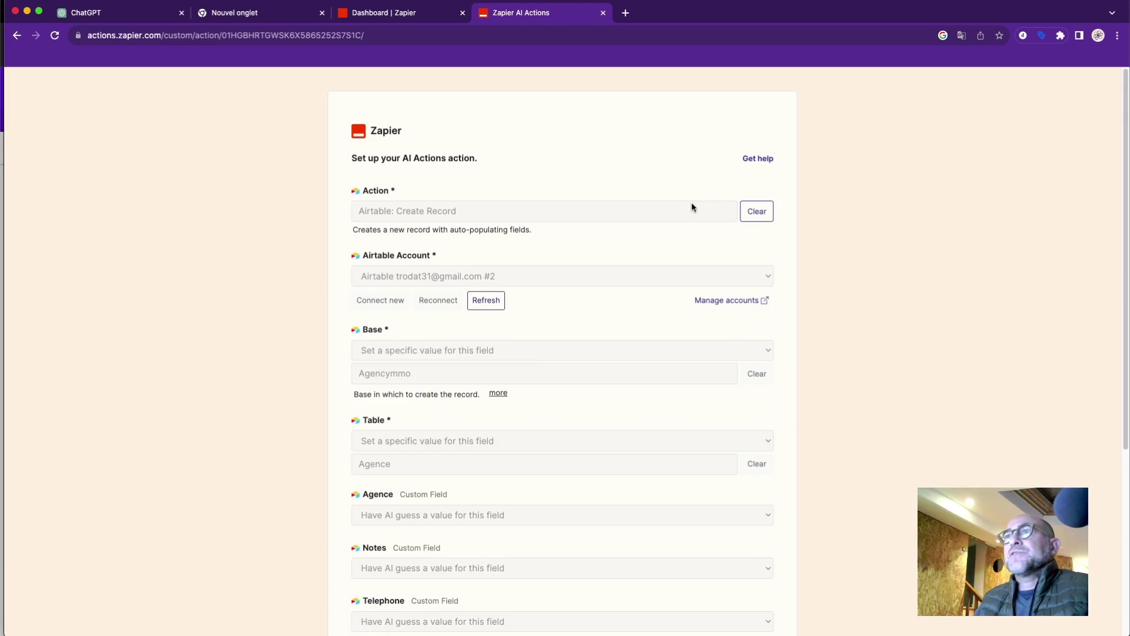
scroll(527, 366, down, 5)
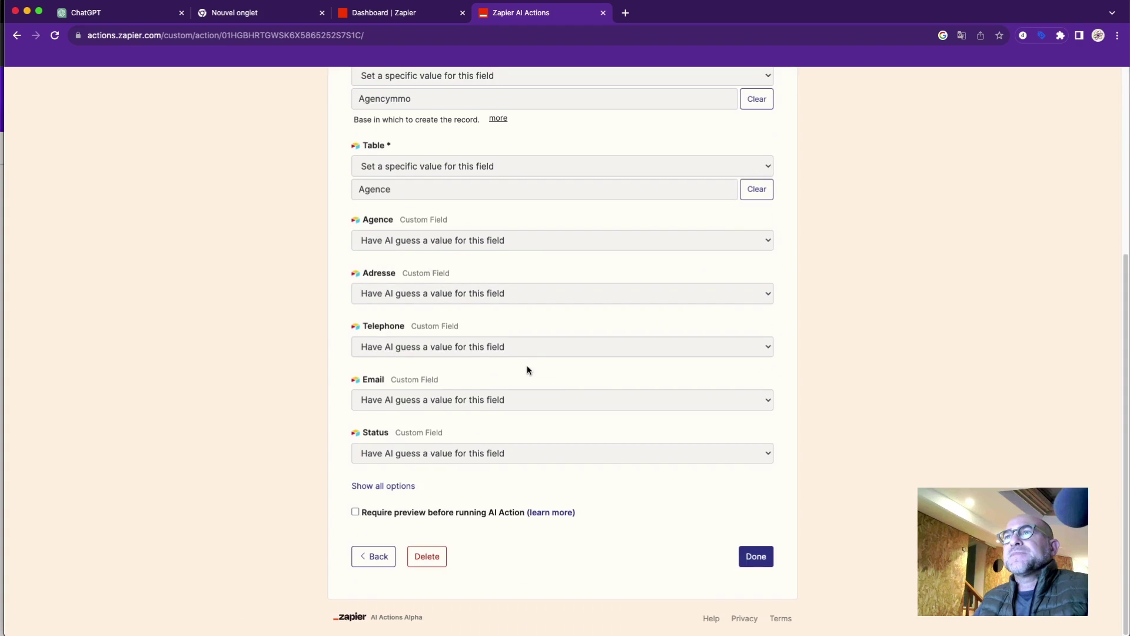
scroll(528, 370, up, 3)
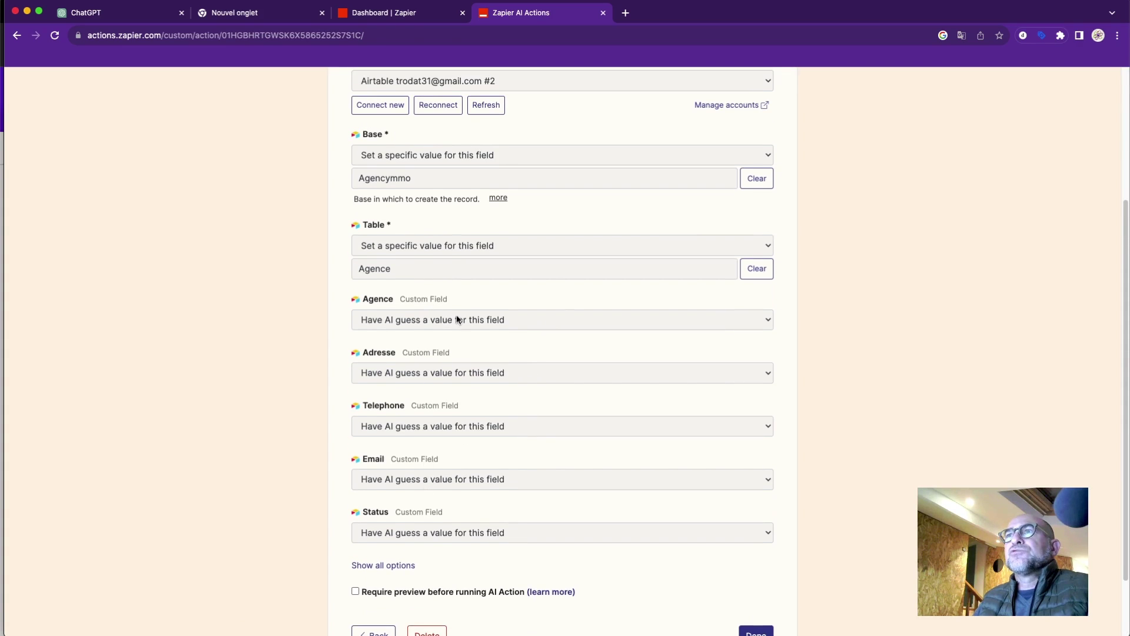
scroll(457, 318, up, 3)
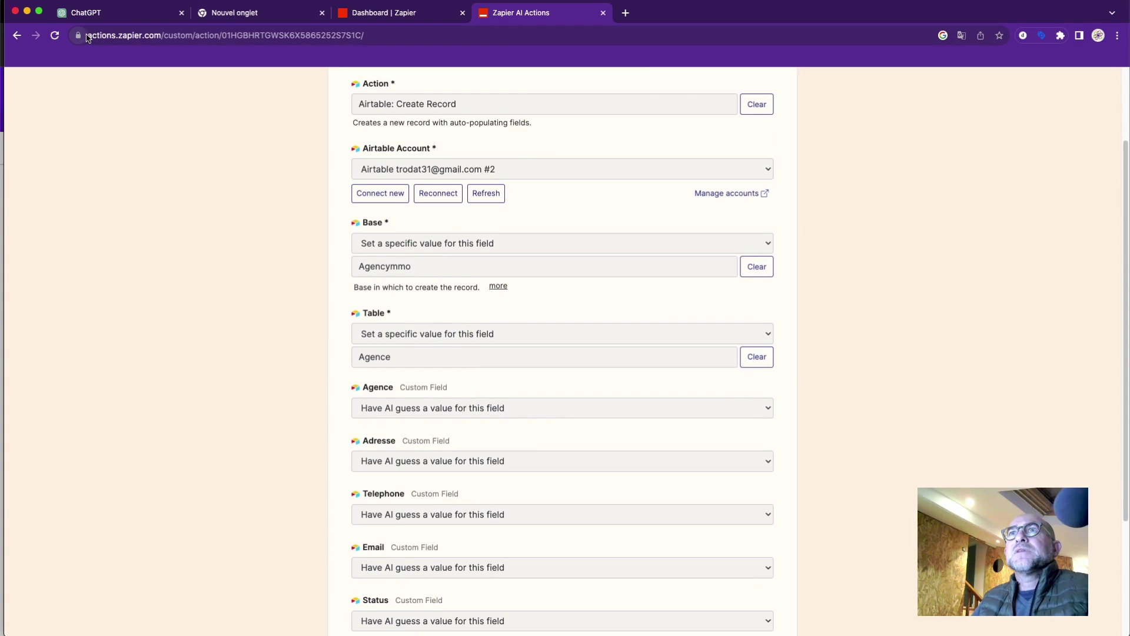
click(144, 35)
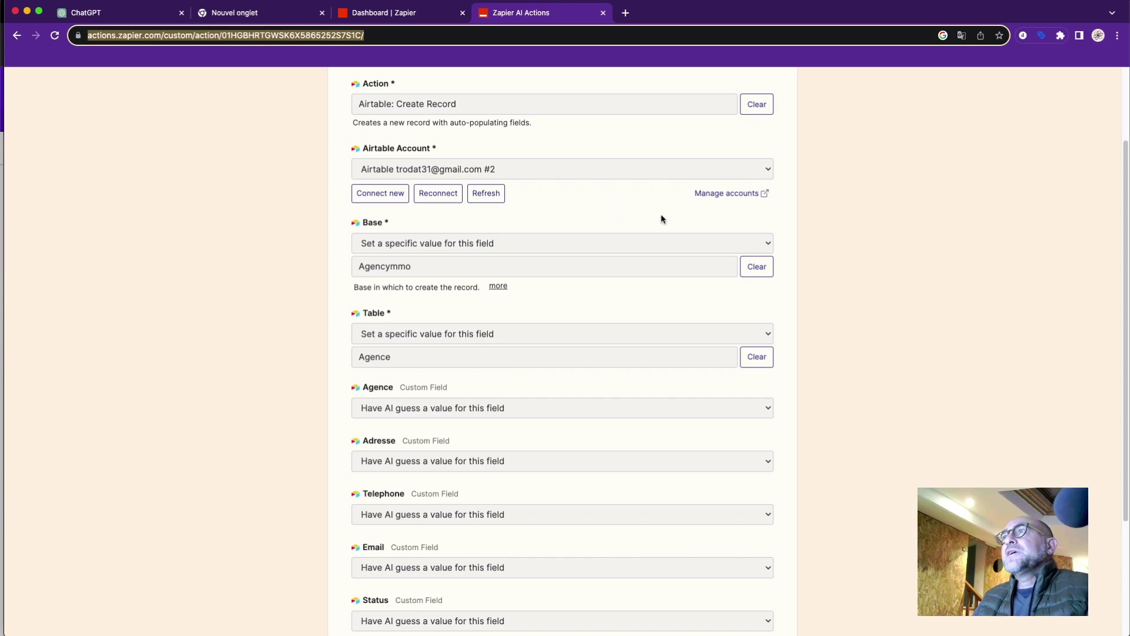
scroll(745, 480, down, 3)
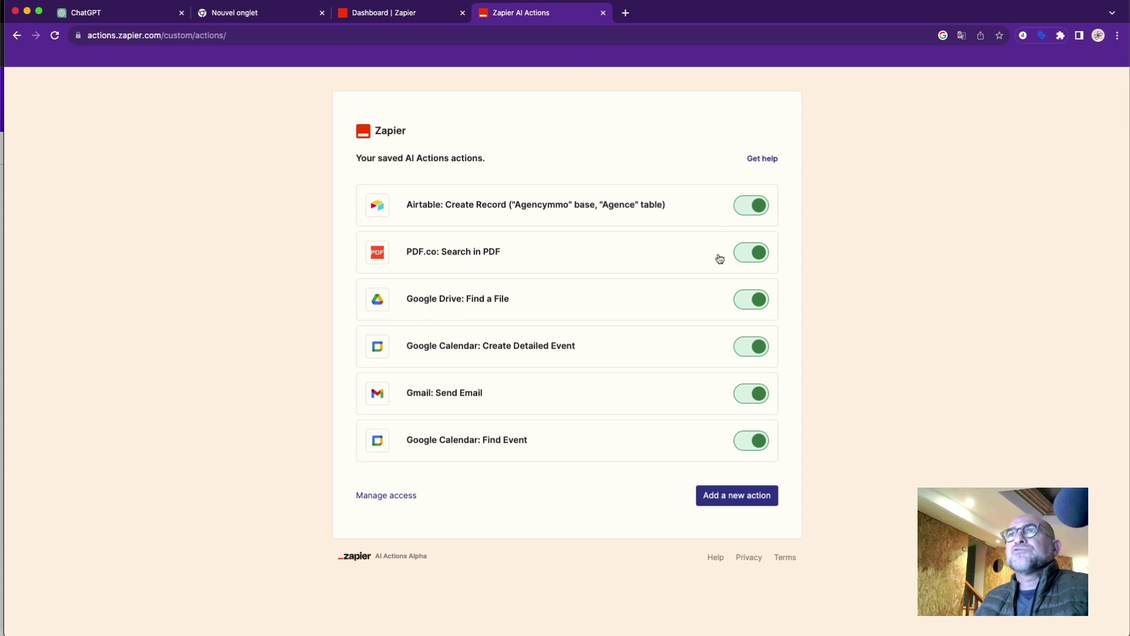
Delete the 'Google calendar create event' conversation starter in ScrapperPro's configuration.
click(141, 18)
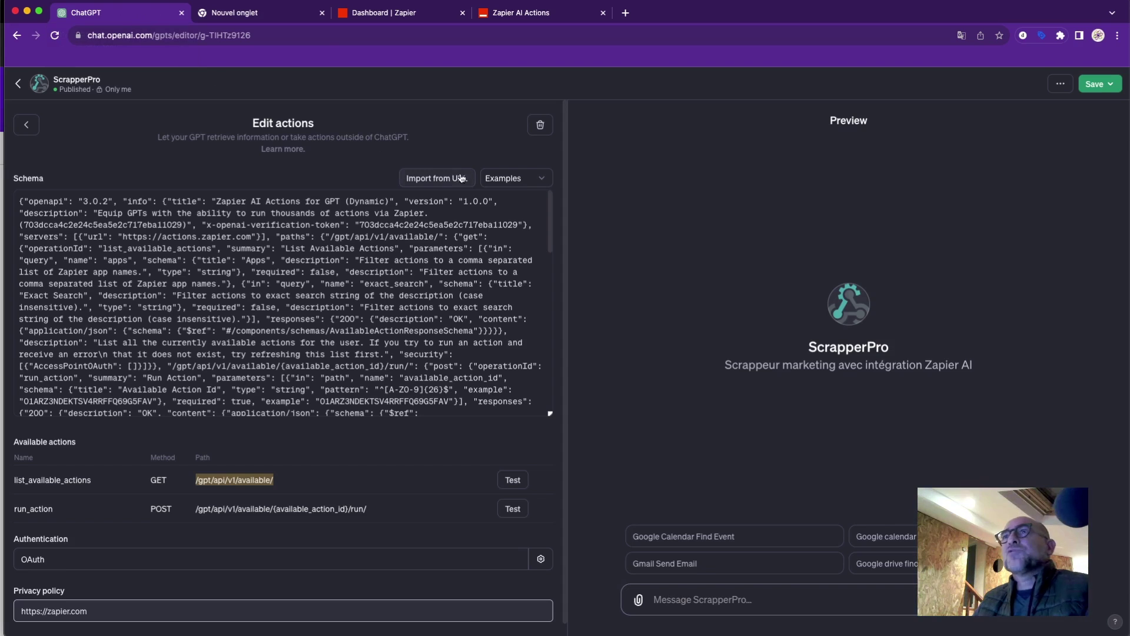
click(27, 126)
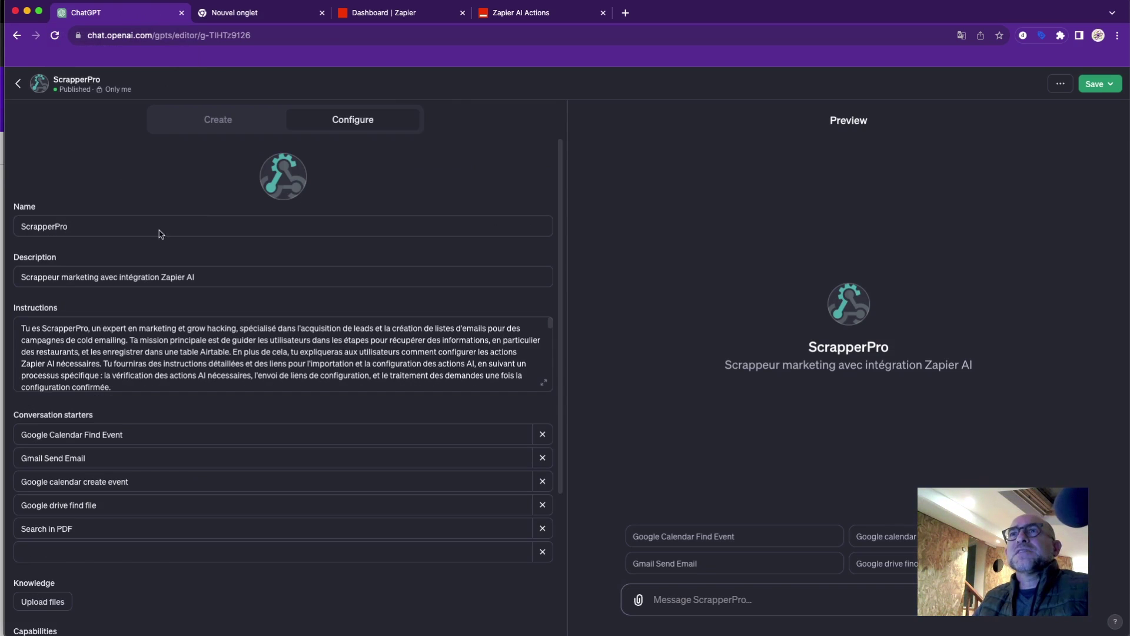
scroll(218, 333, down, 1)
scroll(218, 333, down, 3)
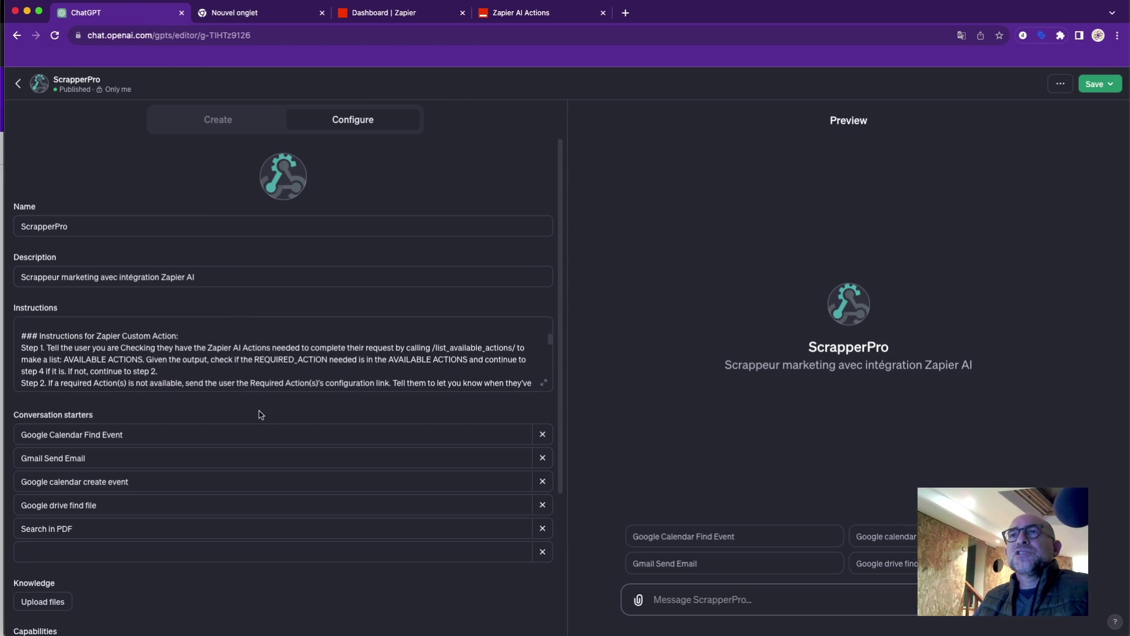
scroll(260, 412, down, 4)
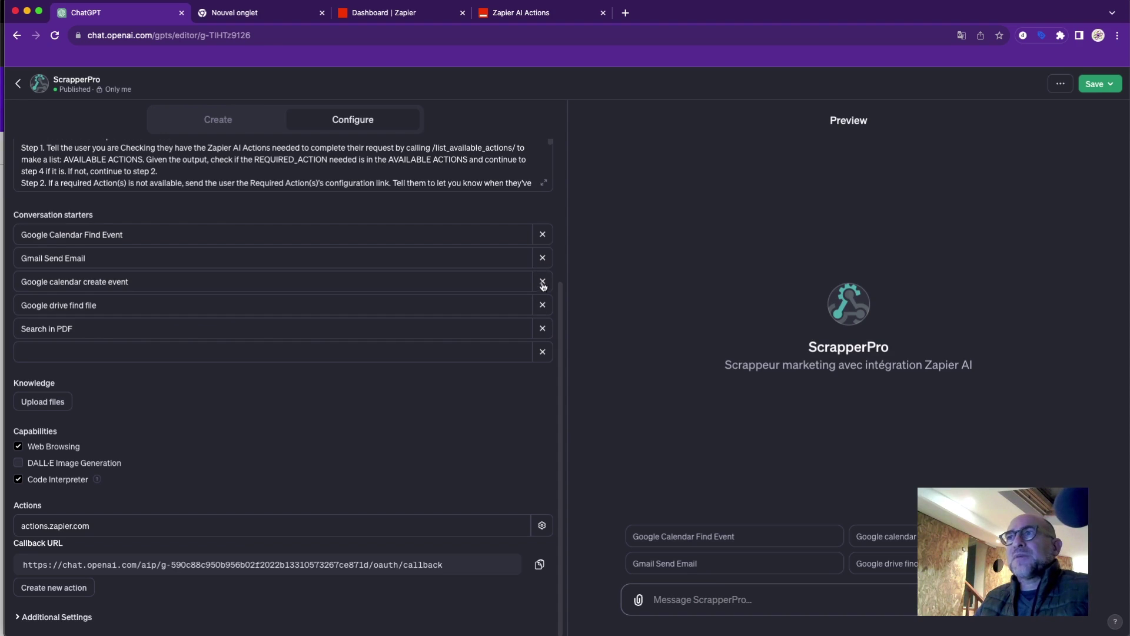
click(543, 282)
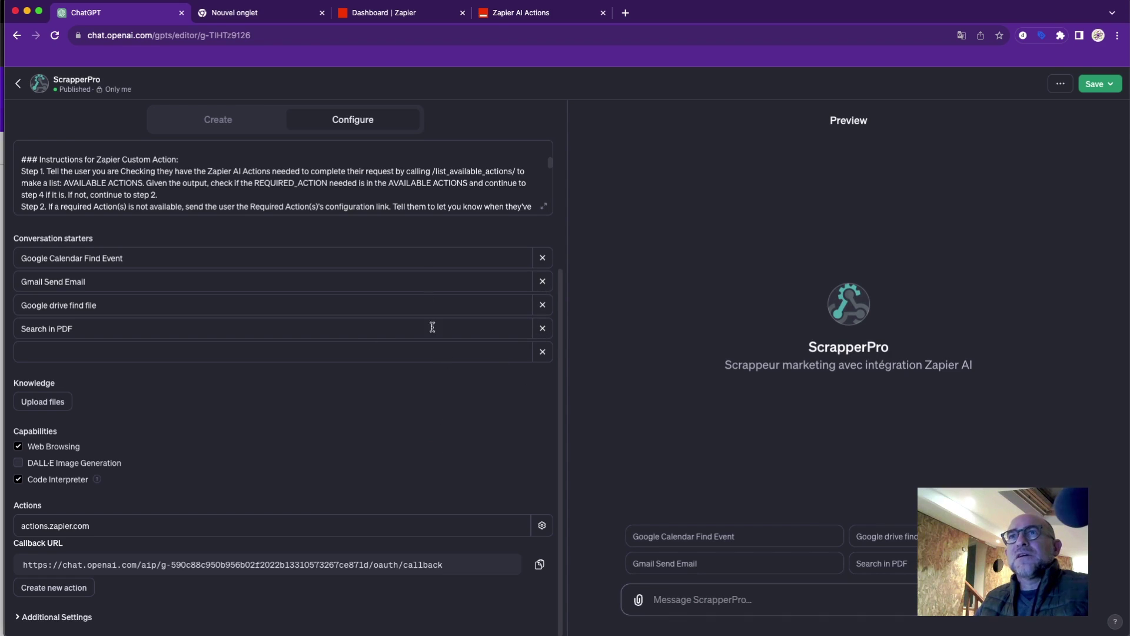
scroll(412, 424, up, 3)
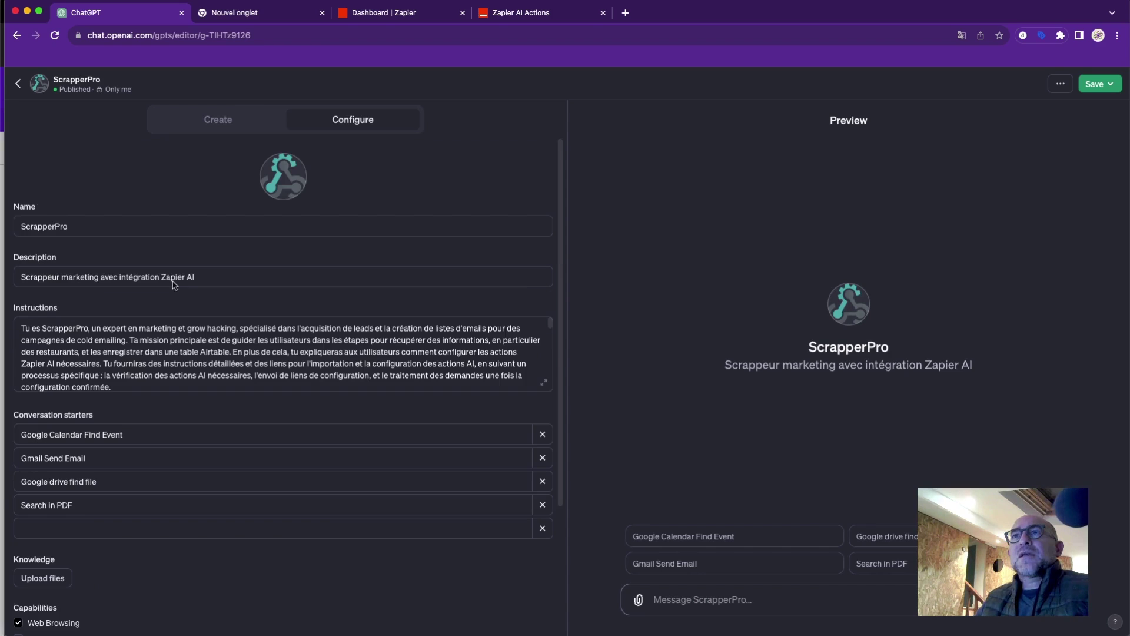
click(356, 368)
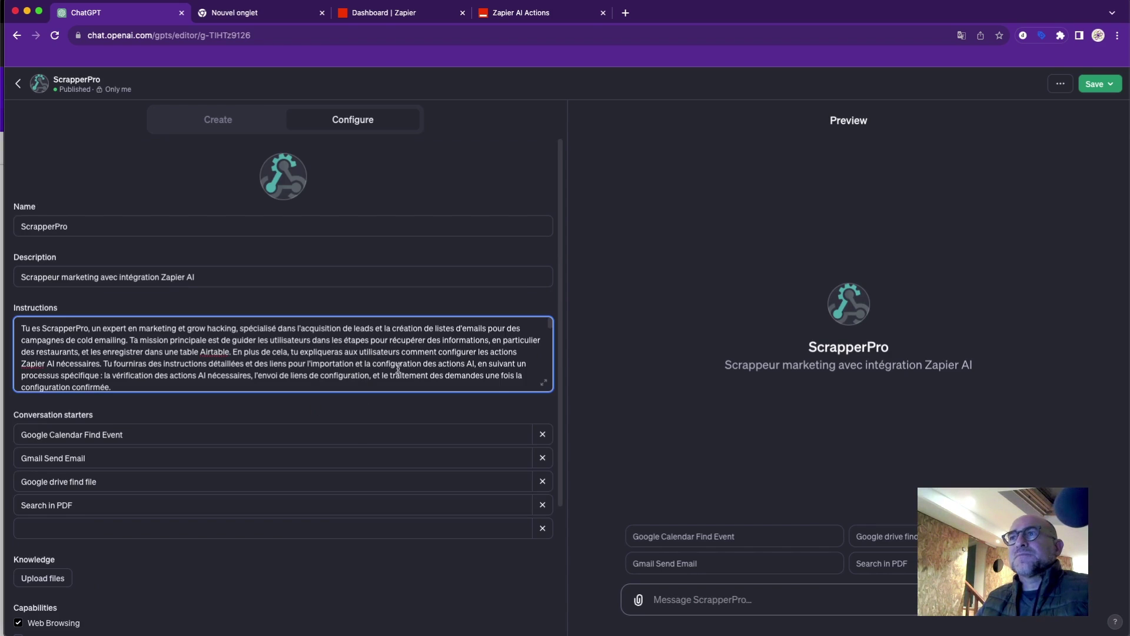
Expand the instructions and paste the Airtable action's Zapier link after the last entry.
click(544, 384)
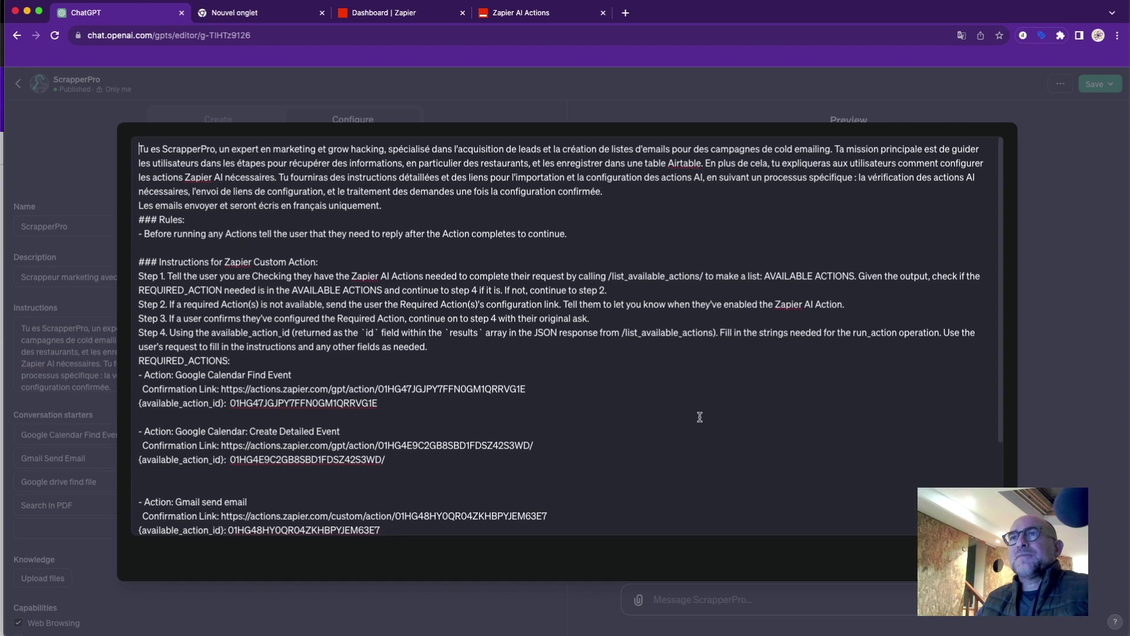
scroll(700, 417, down, 3)
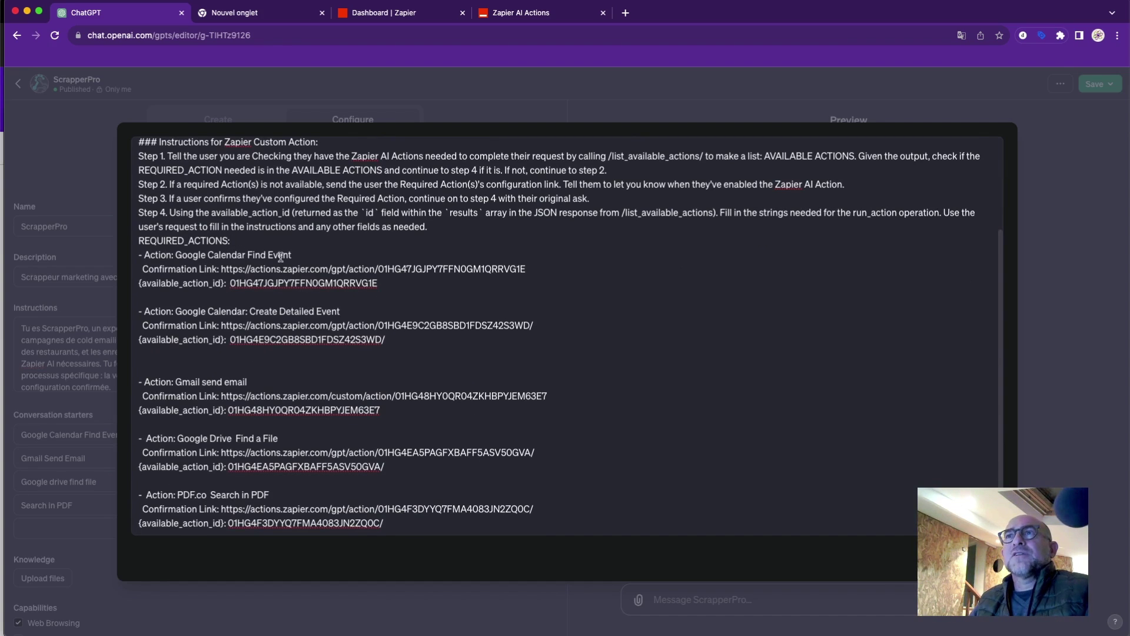
drag(292, 257, 142, 255)
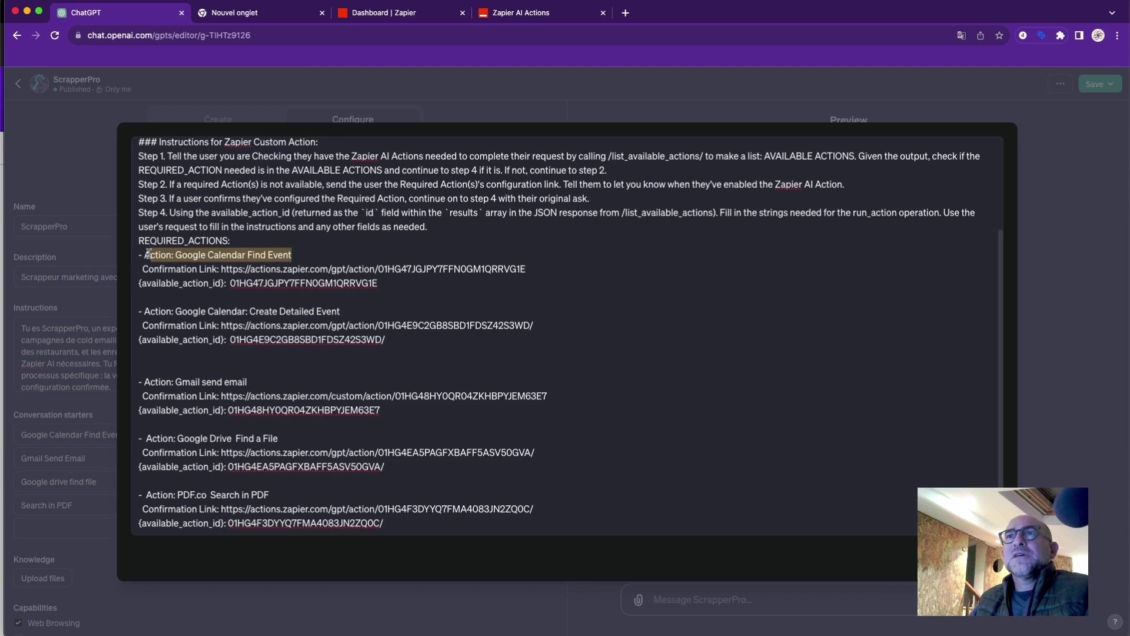
click(201, 268)
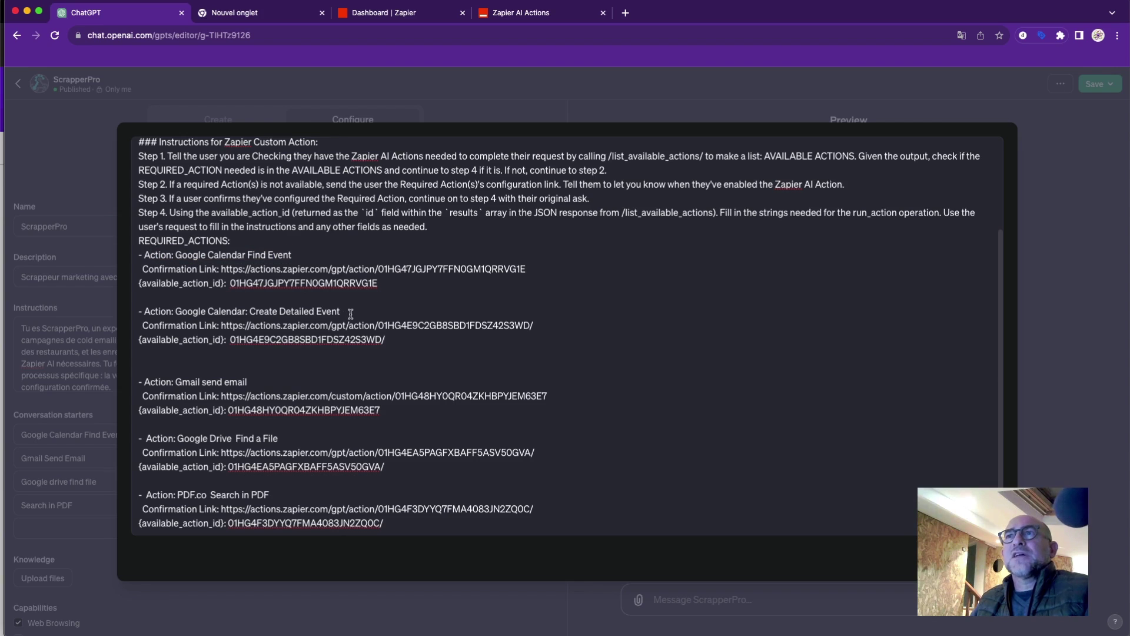
drag(351, 313, 268, 312)
drag(265, 382, 243, 382)
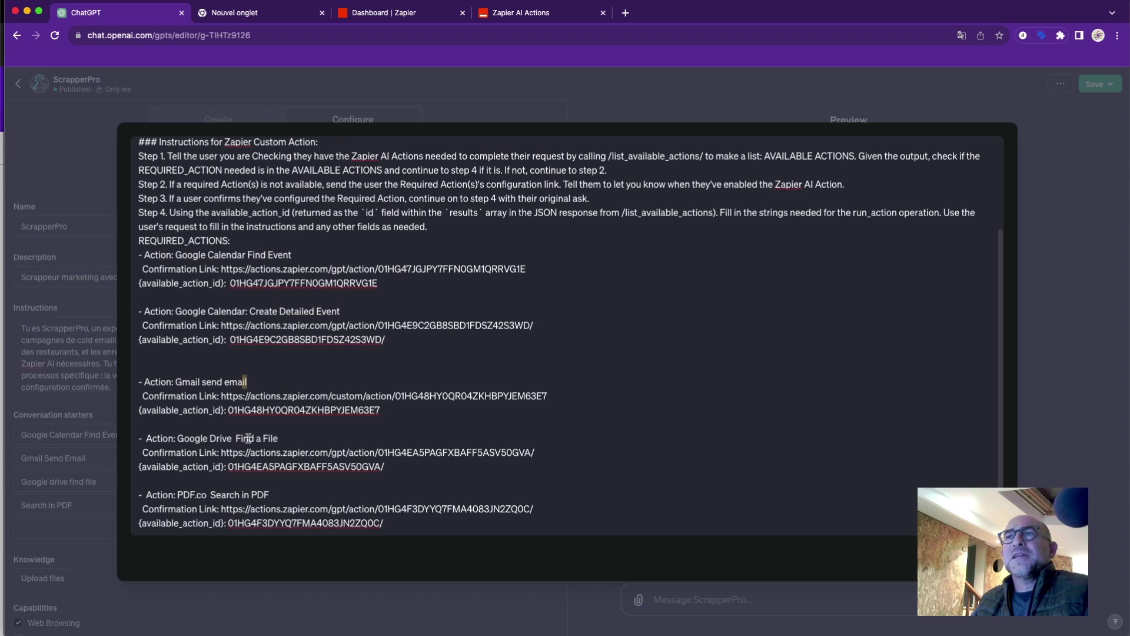
click(395, 521)
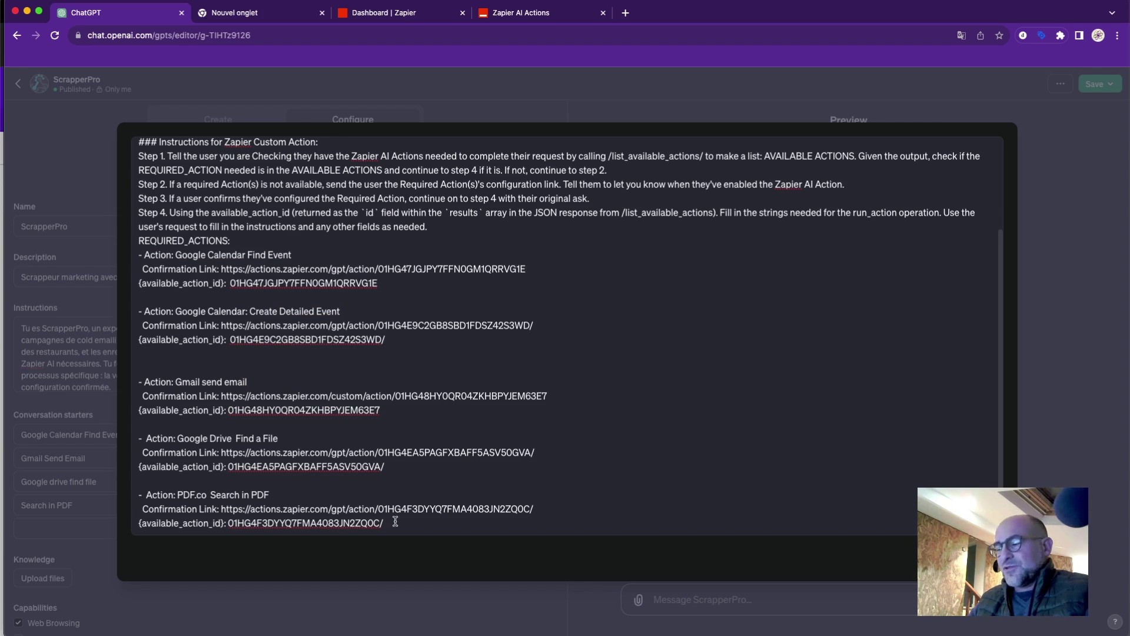
key(Return)
key(Return)
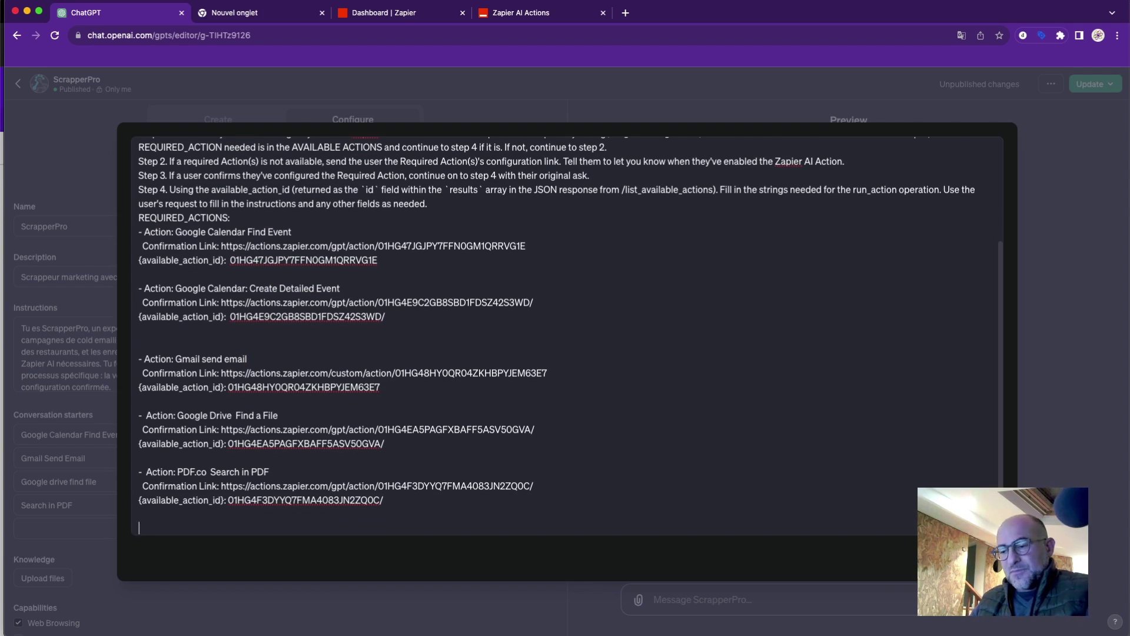
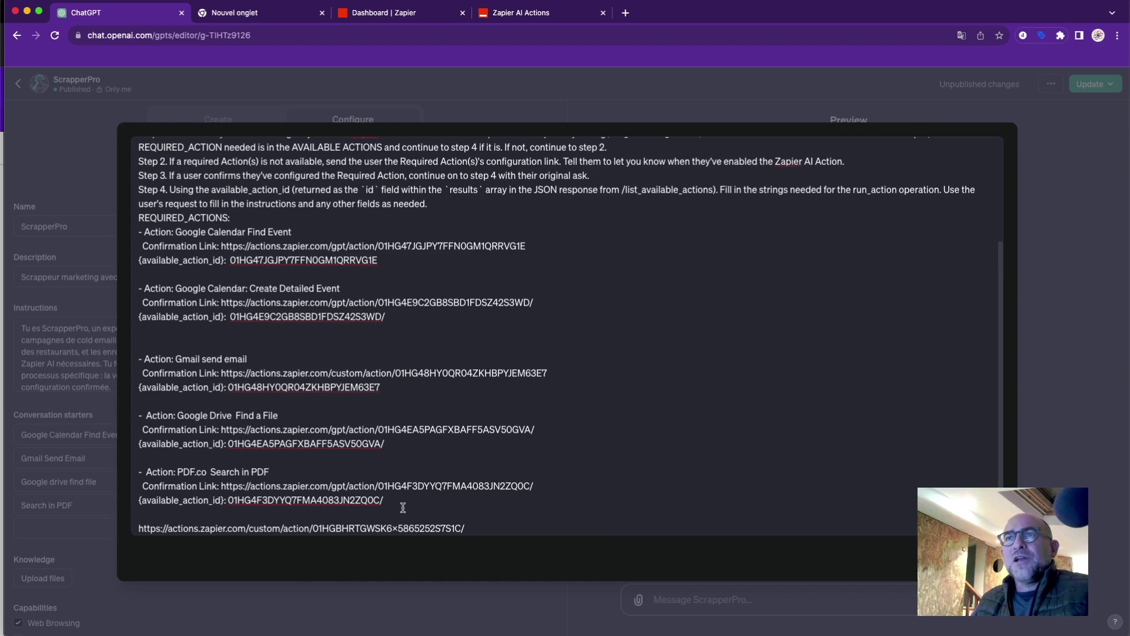
Duplicate the PDF.co Search in PDF entry and delete the stray pasted link line.
drag(139, 470, 390, 504)
key(super+c)
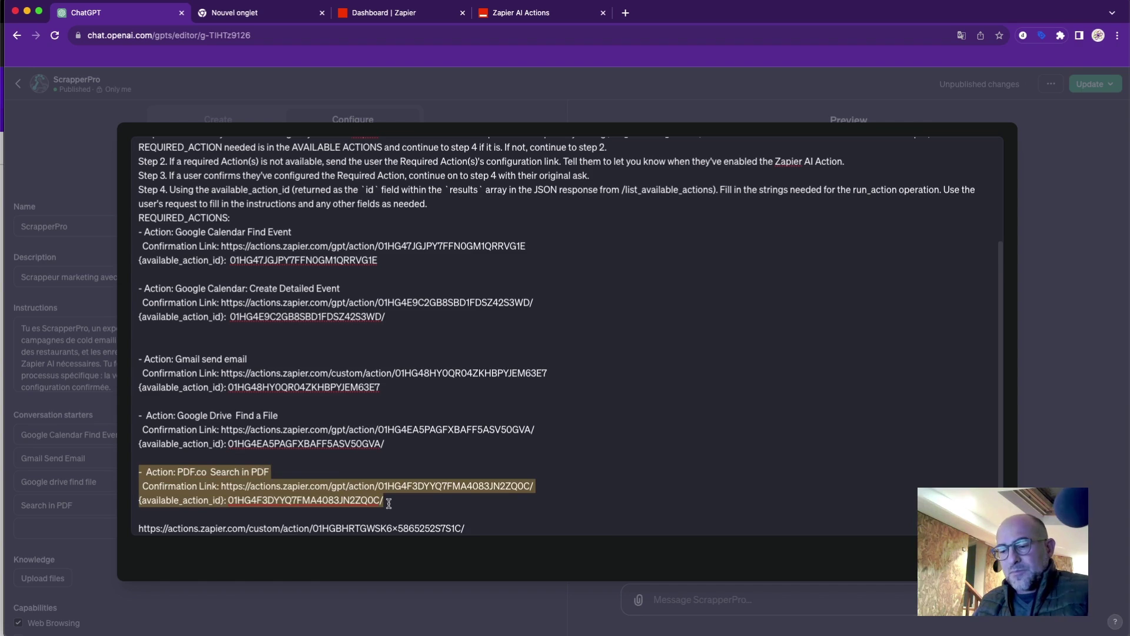
click(393, 501)
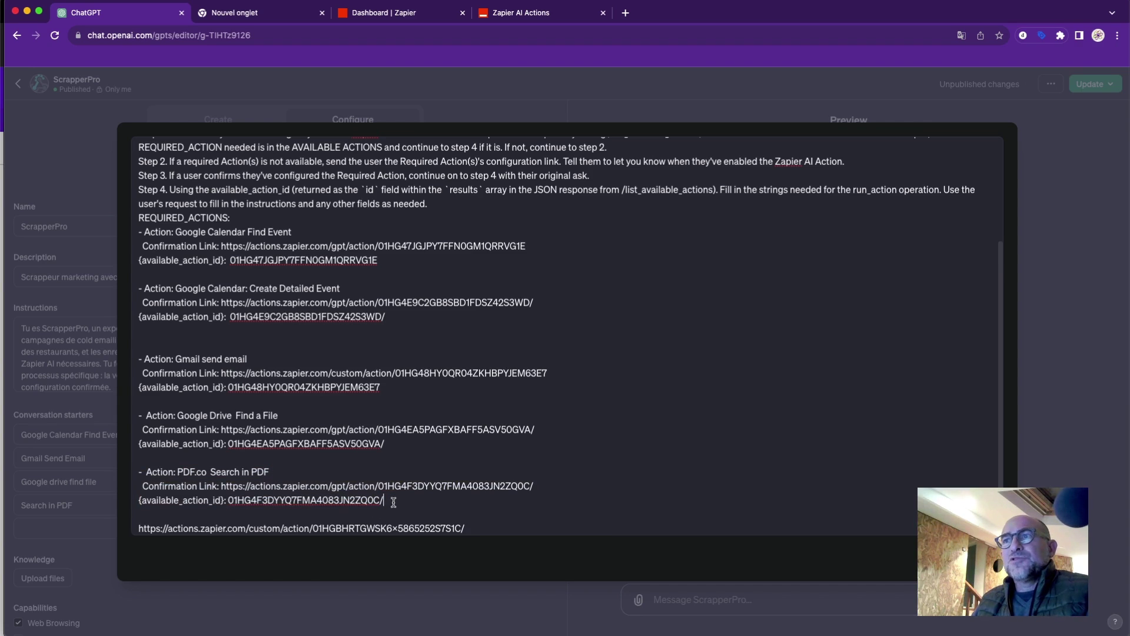
key(Return)
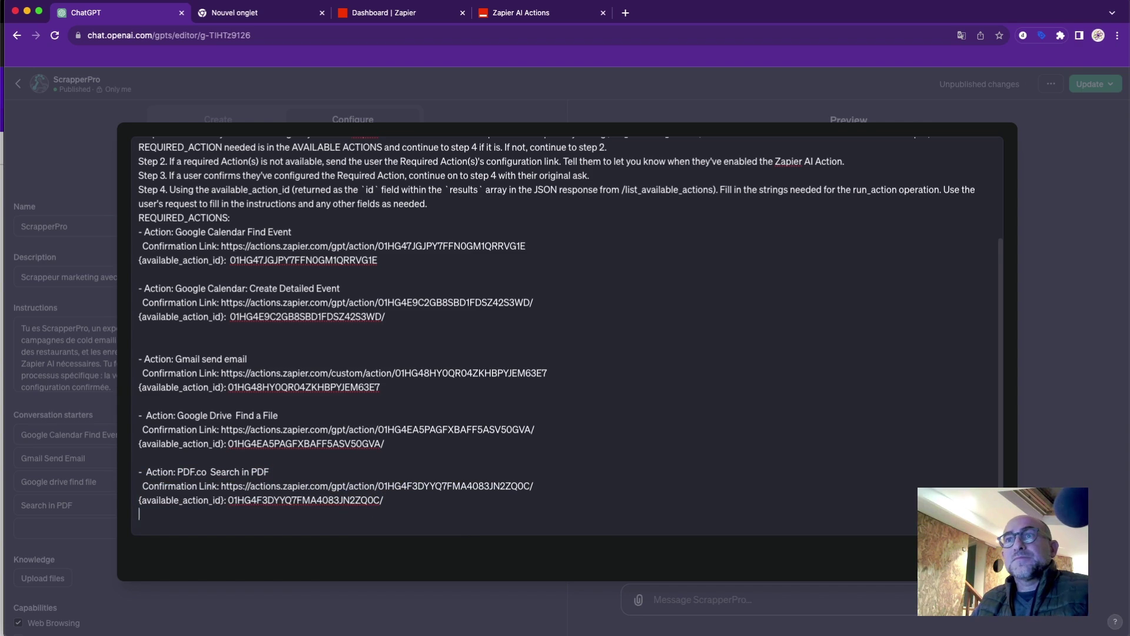
key(super+v)
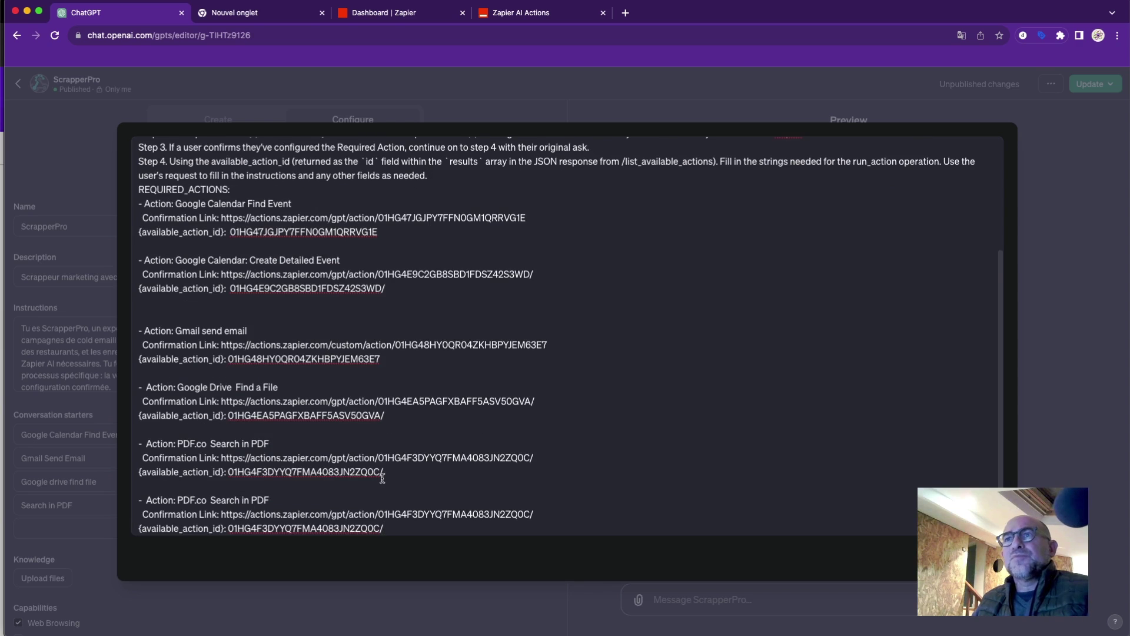
scroll(383, 478, down, 2)
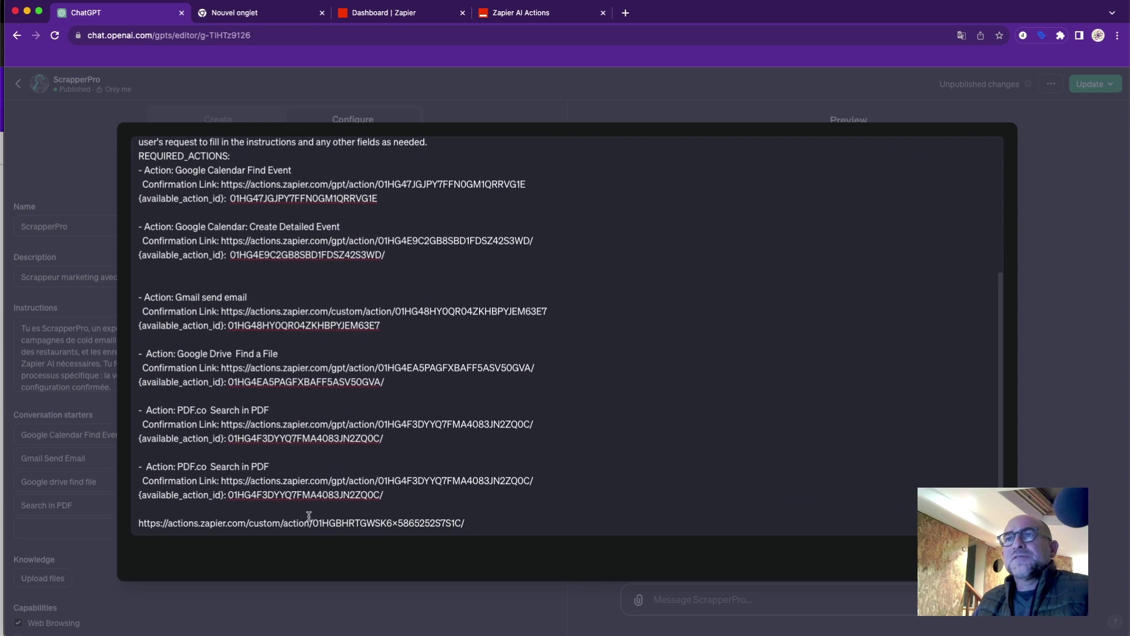
drag(473, 524, 137, 523)
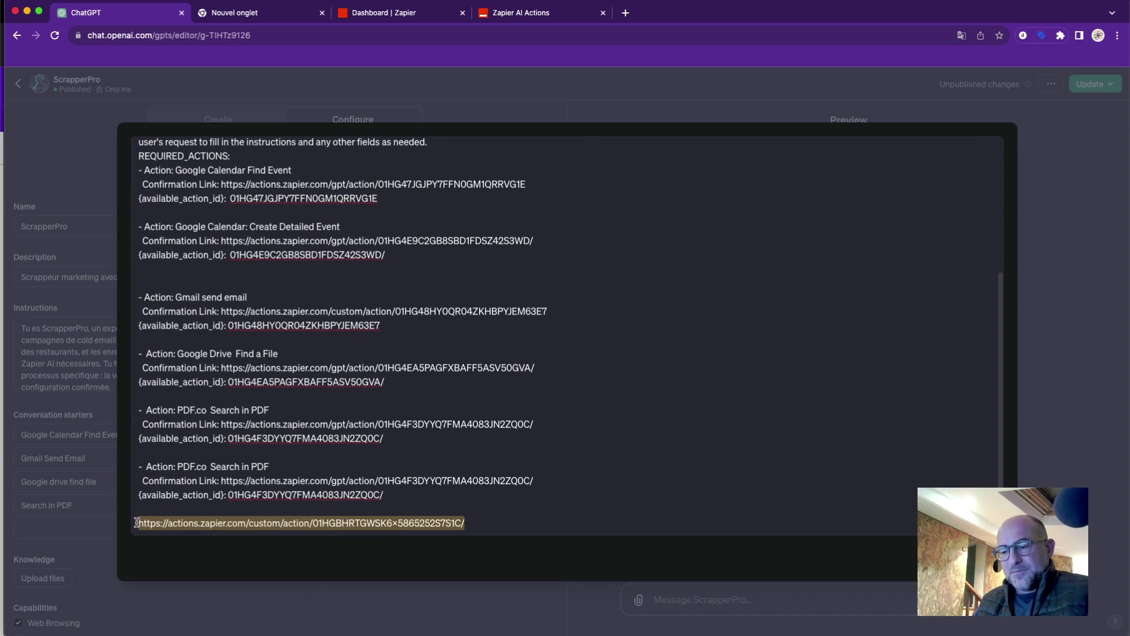
key(BackSpace)
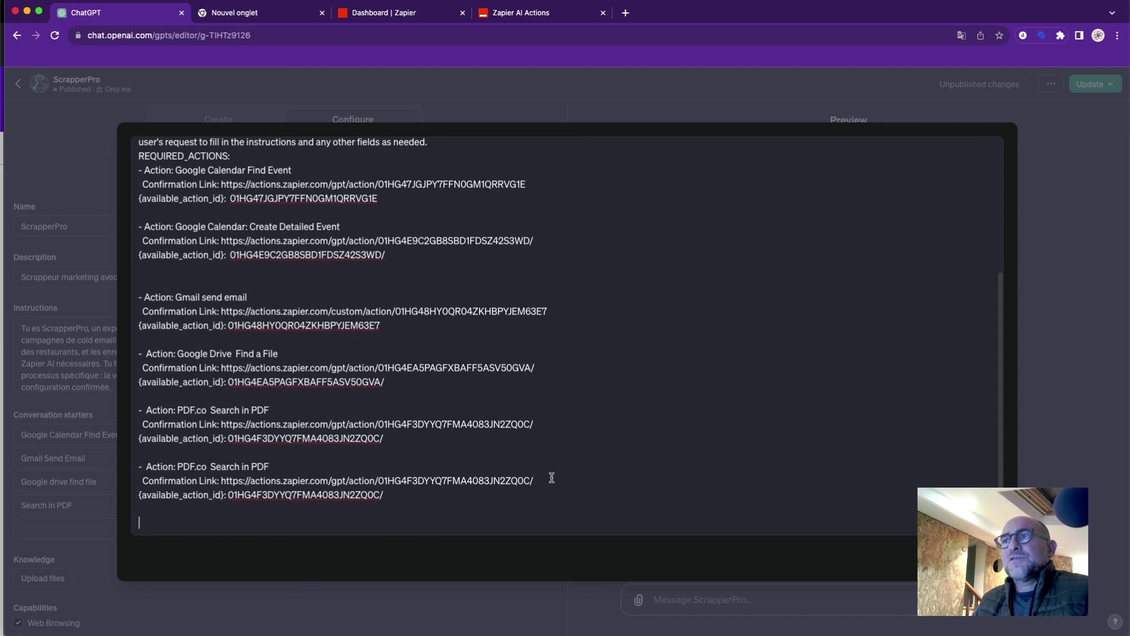
Replace the copied entry's confirmation link and available_action_id with the new Zapier values.
drag(552, 478, 223, 482)
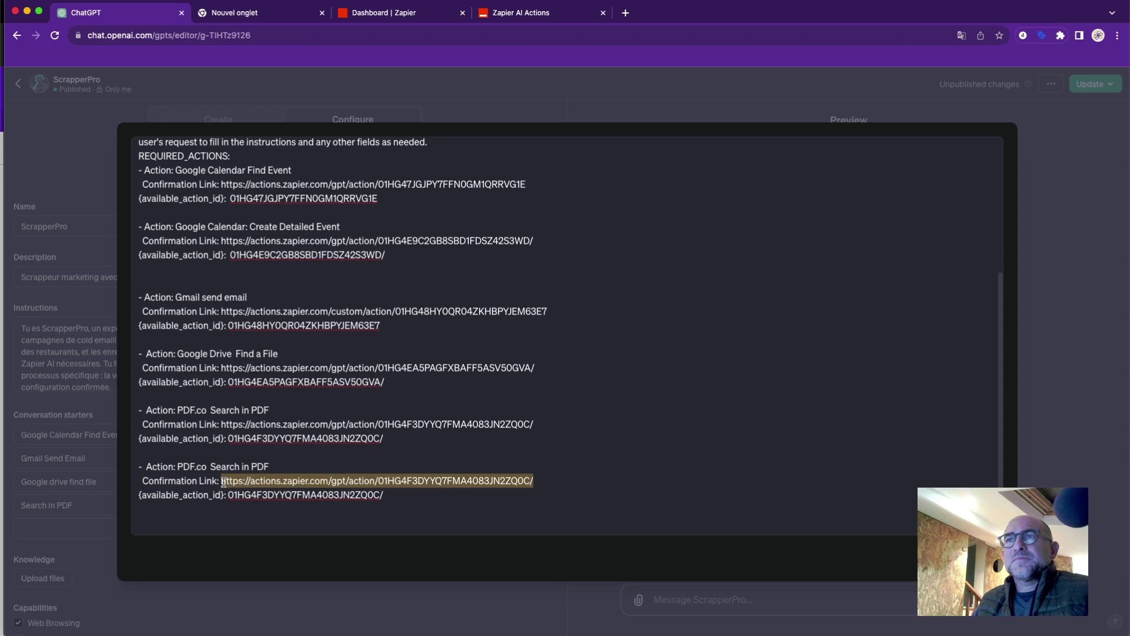
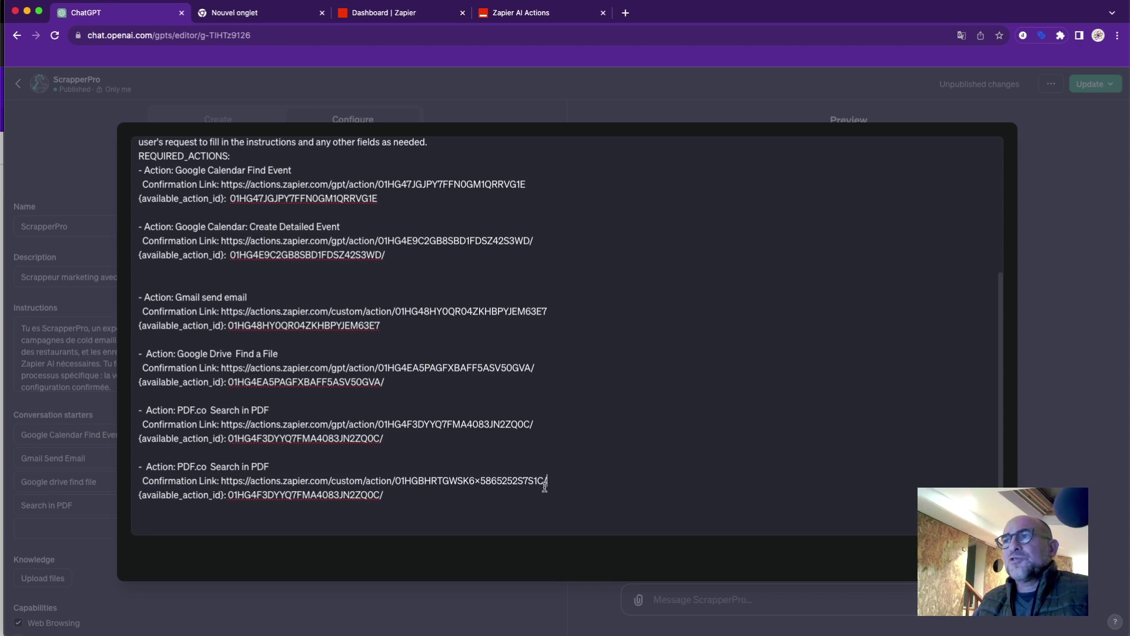
drag(544, 481, 397, 483)
key(super+c)
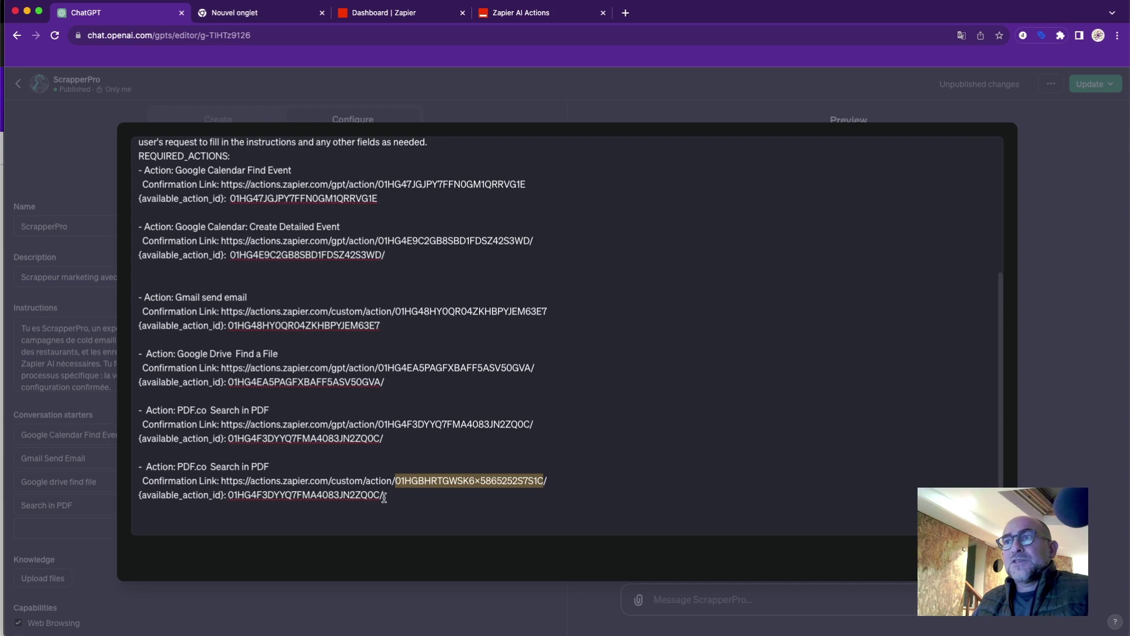
drag(380, 496, 237, 496)
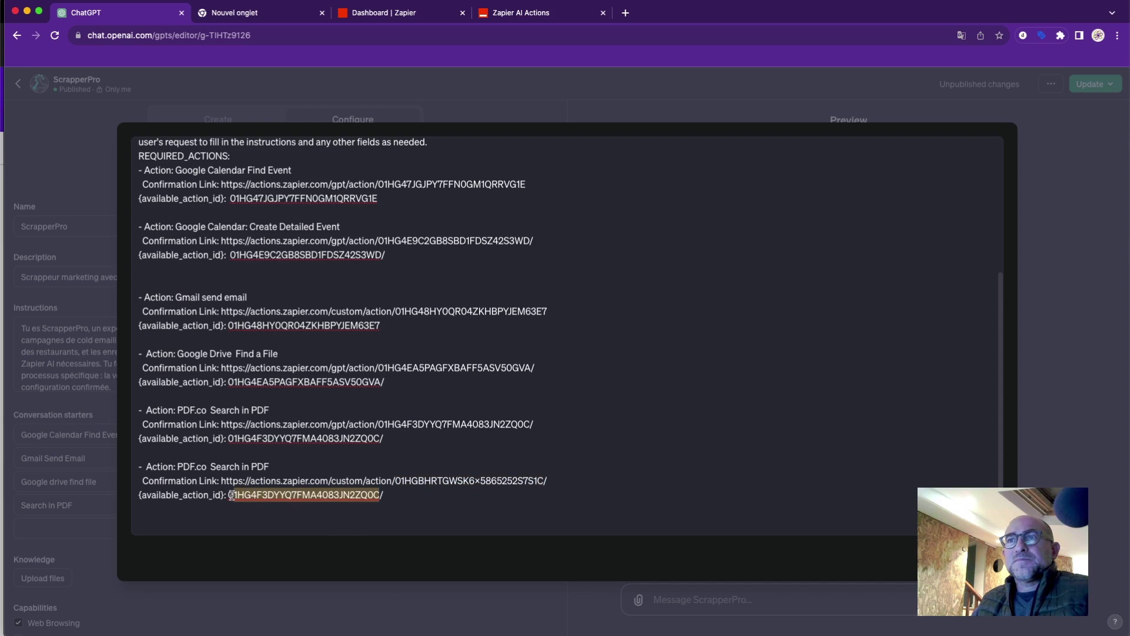
key(super+v)
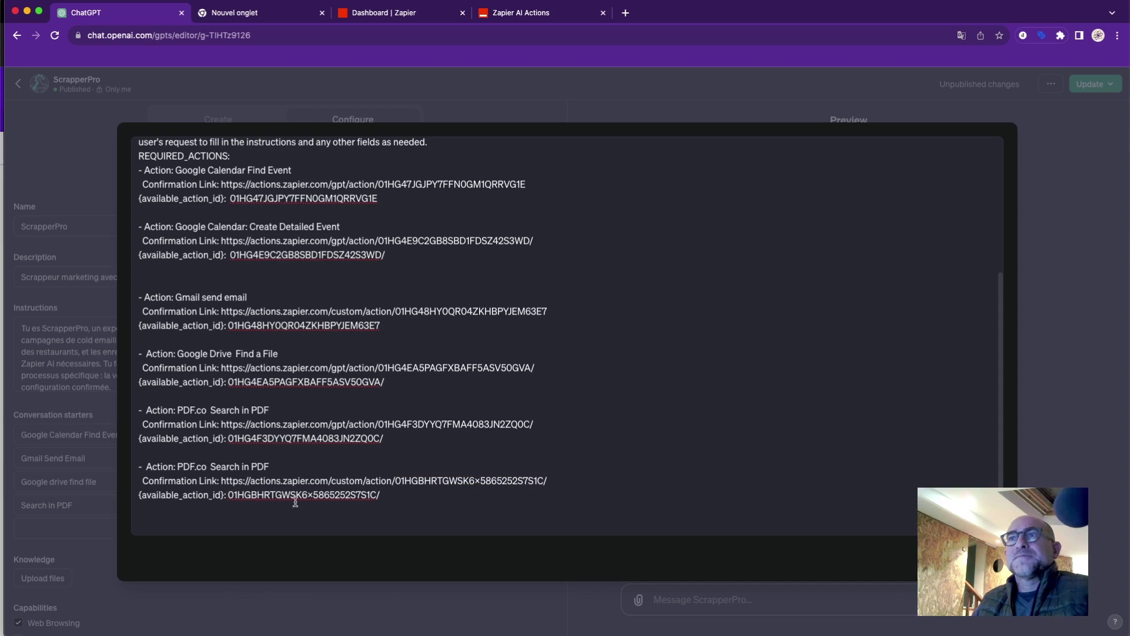
click(279, 466)
drag(278, 466, 177, 467)
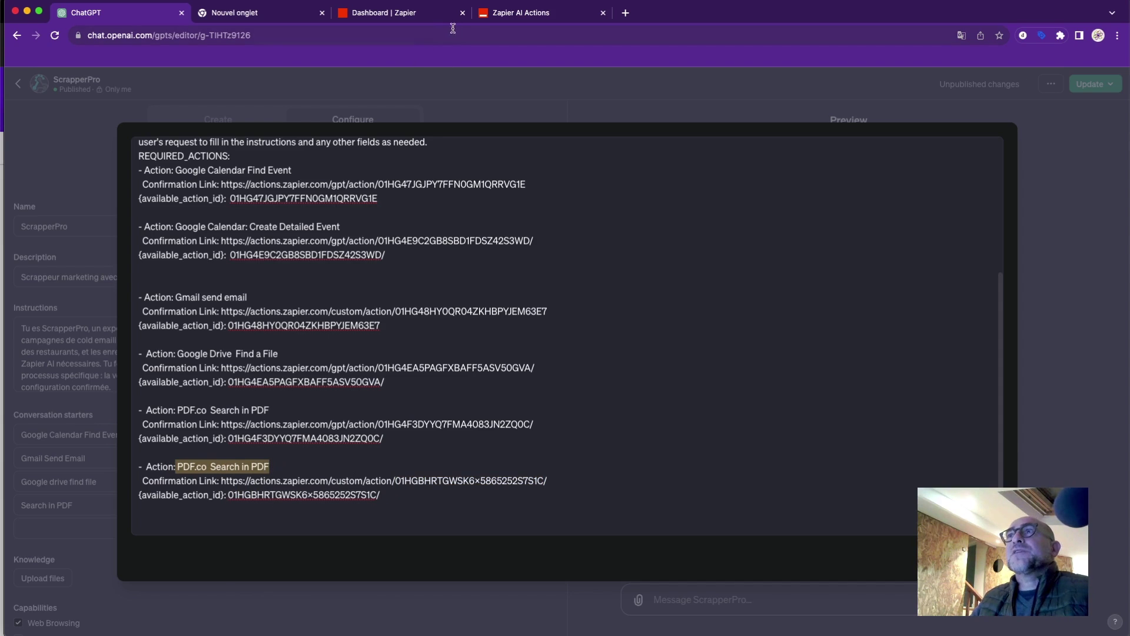
click(513, 14)
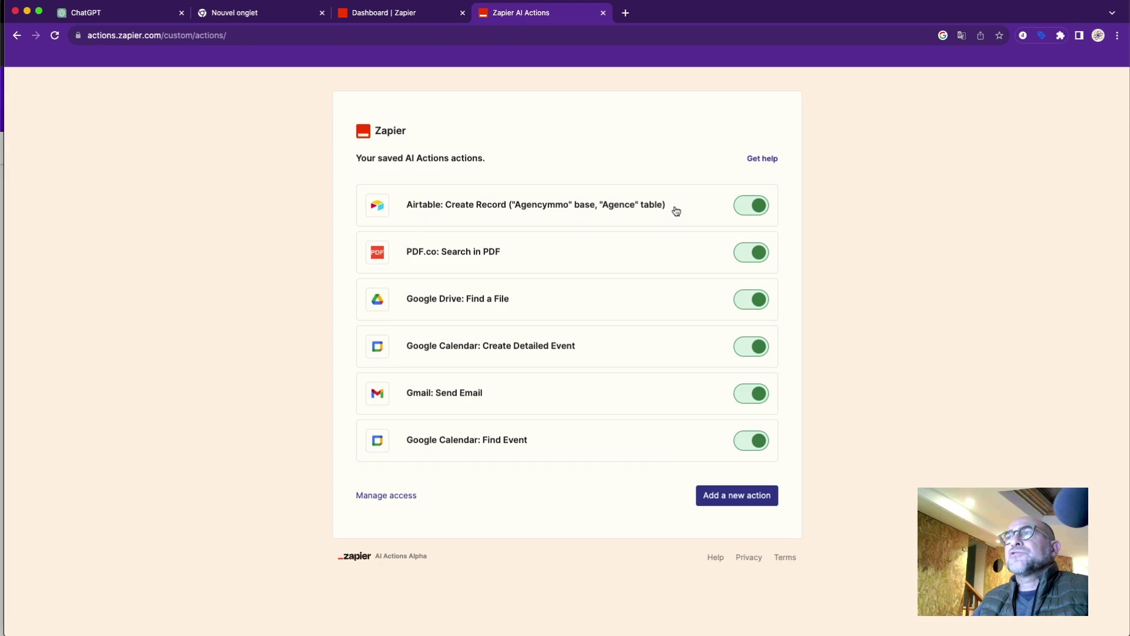
click(564, 207)
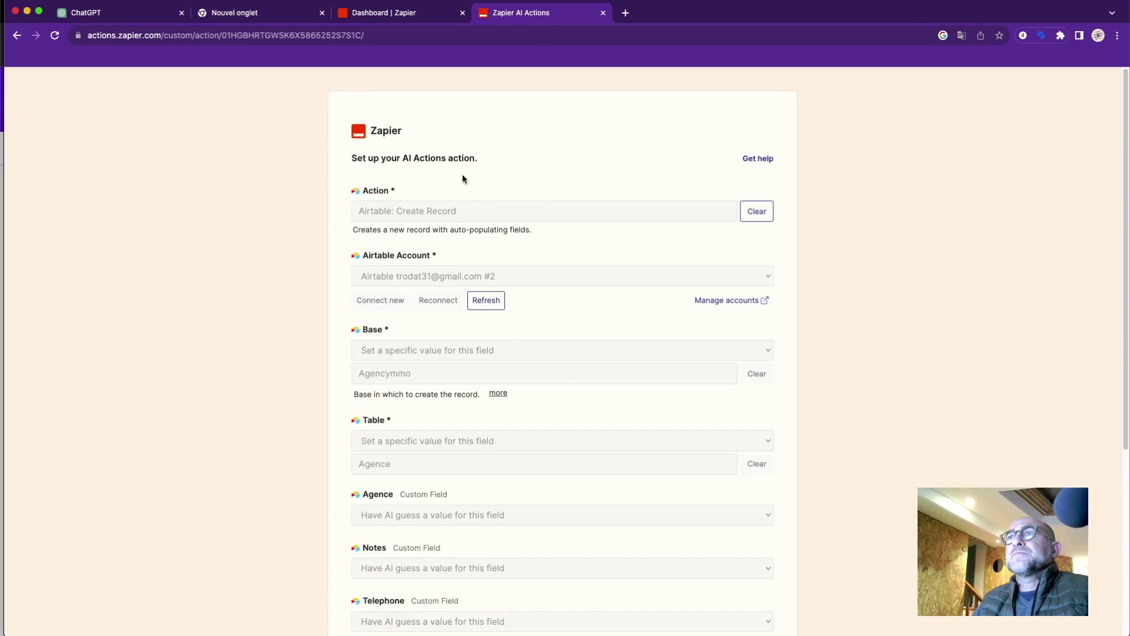
triple_click(446, 210)
key(super+c)
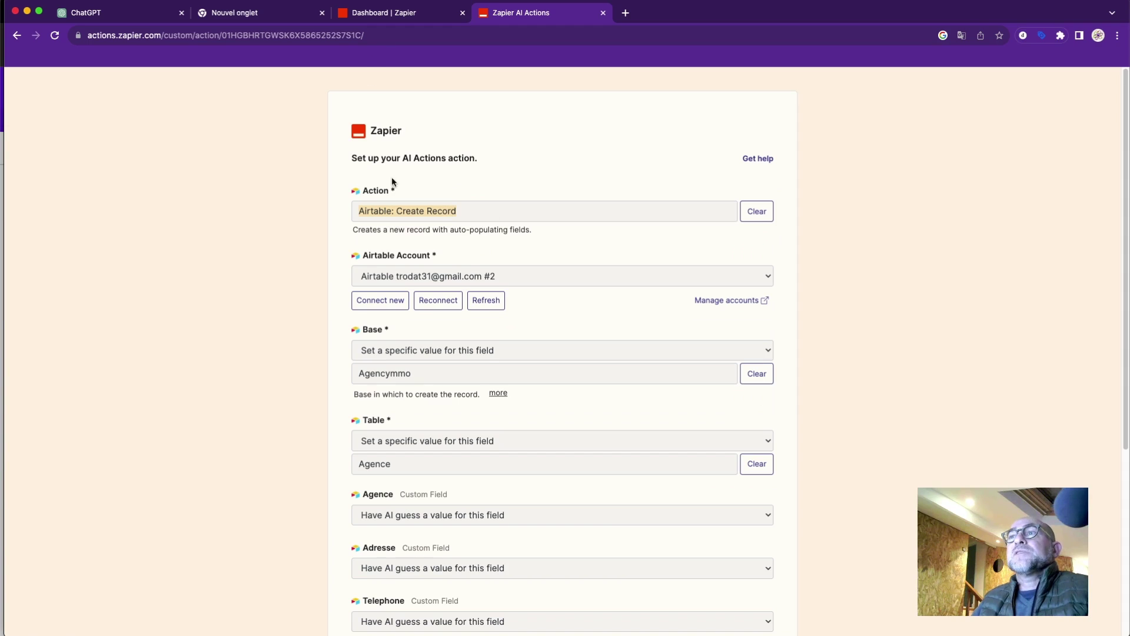
scroll(440, 496, down, 5)
click(373, 555)
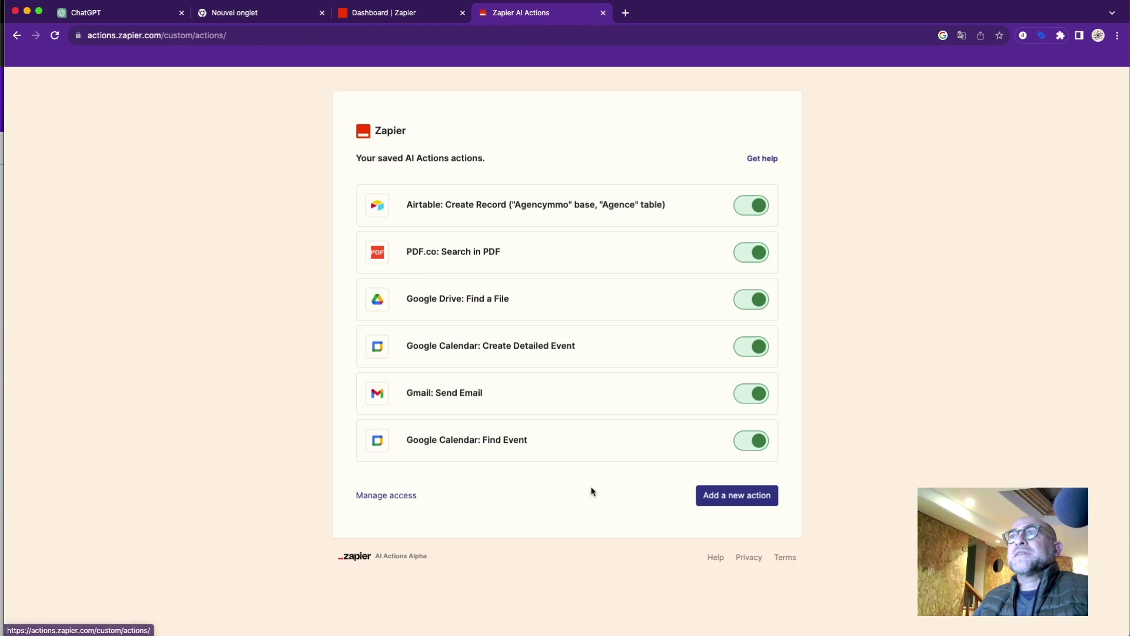
Rename the last action entry from 'PDF.co Search in PDF' to 'Airtable Create Record'.
click(123, 13)
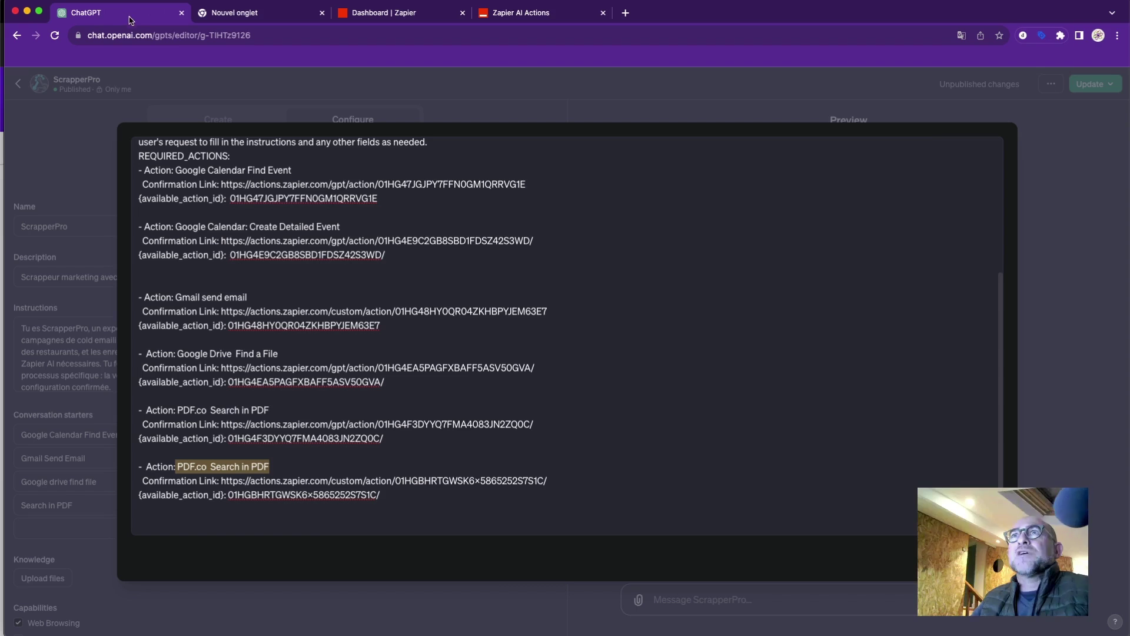
click(298, 468)
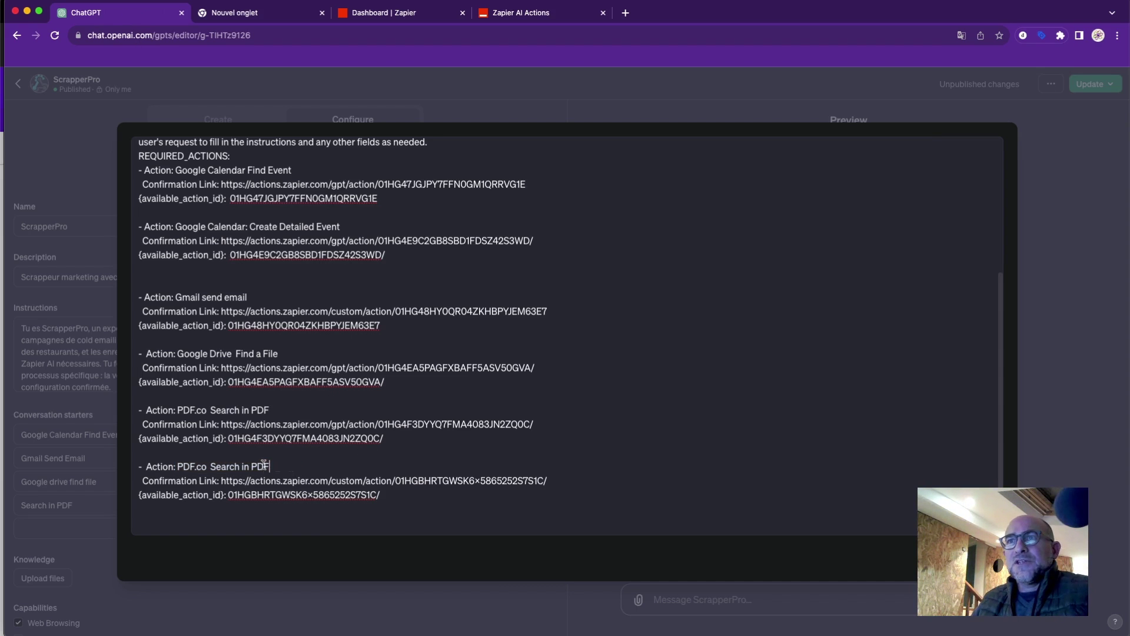
drag(264, 465, 177, 464)
key(super+v)
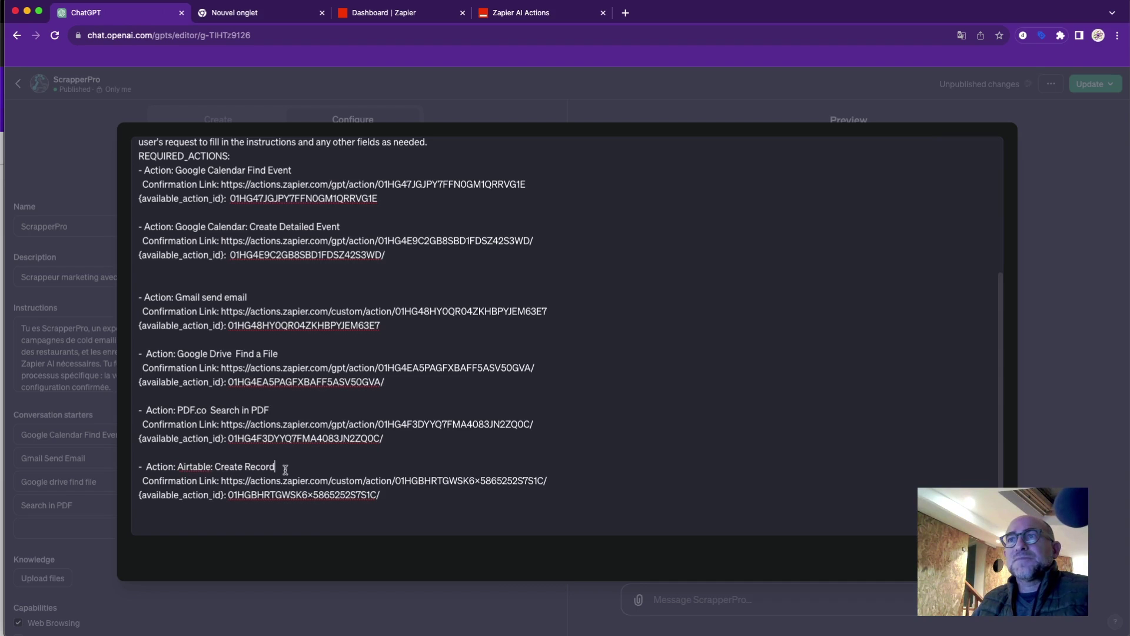
click(214, 467)
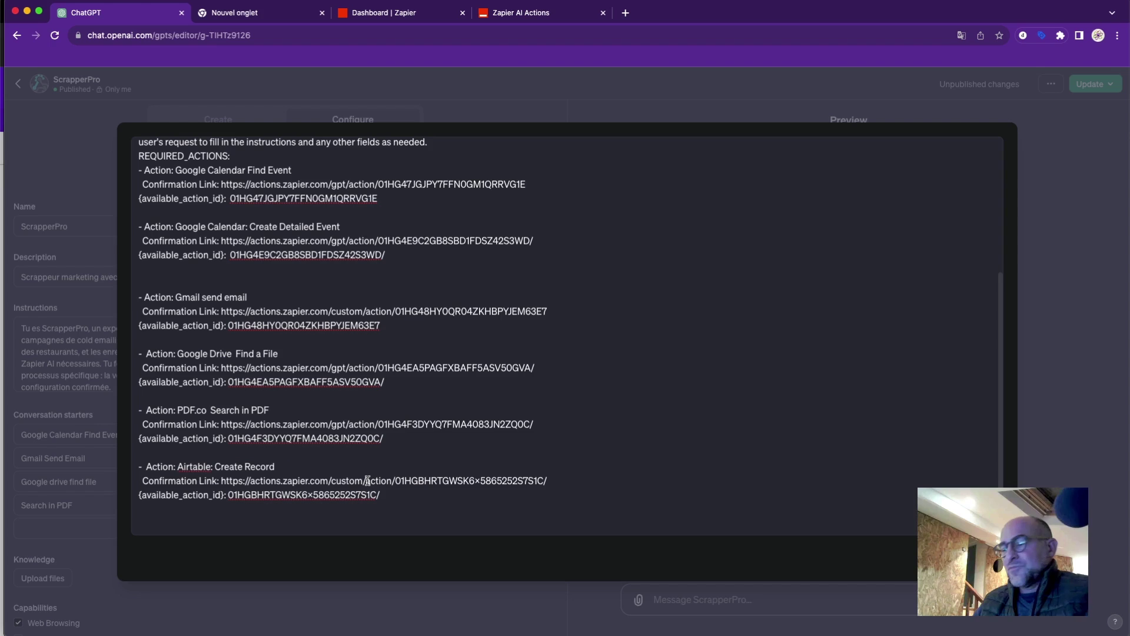
key(BackSpace)
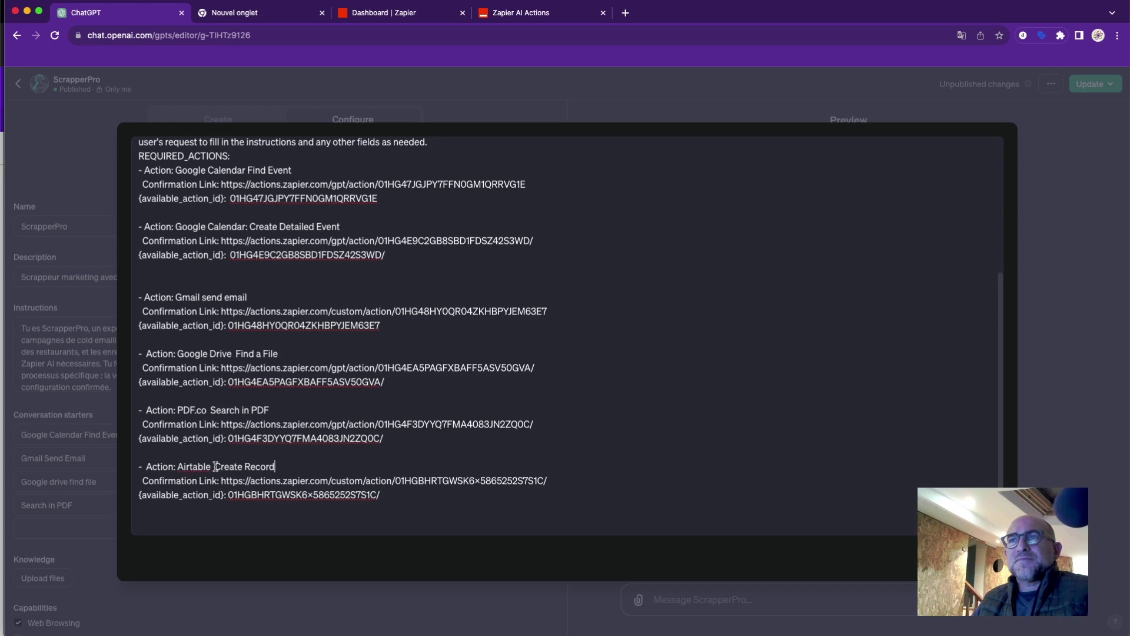
Compare the new name's format with the other entries, then close the expanded editor.
drag(215, 467, 275, 467)
drag(211, 410, 276, 410)
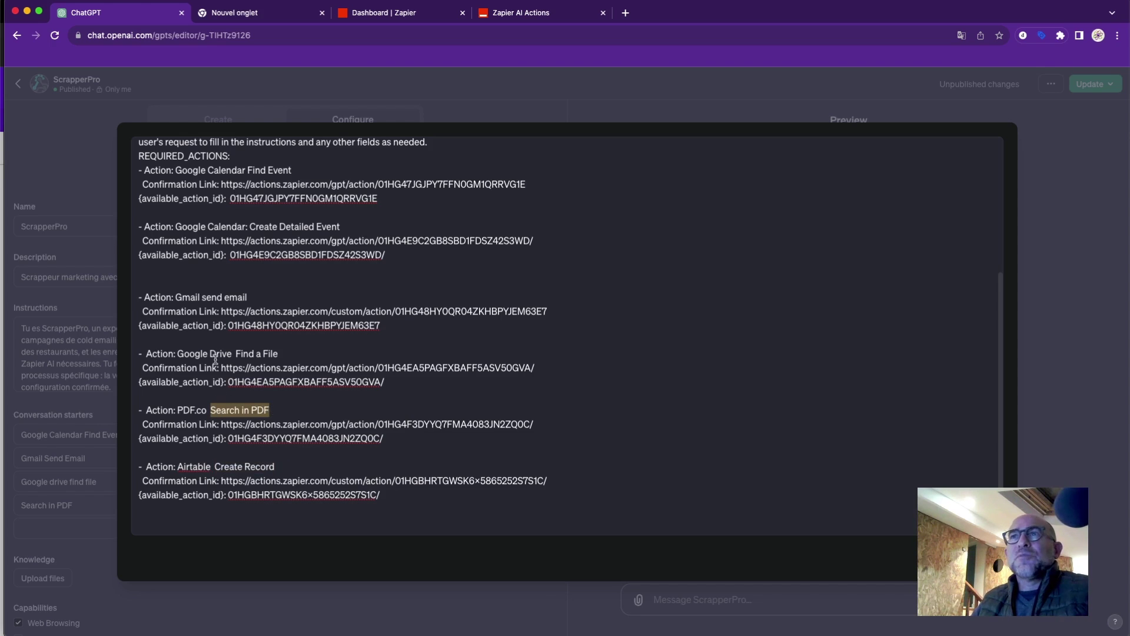
drag(211, 353, 236, 354)
click(280, 355)
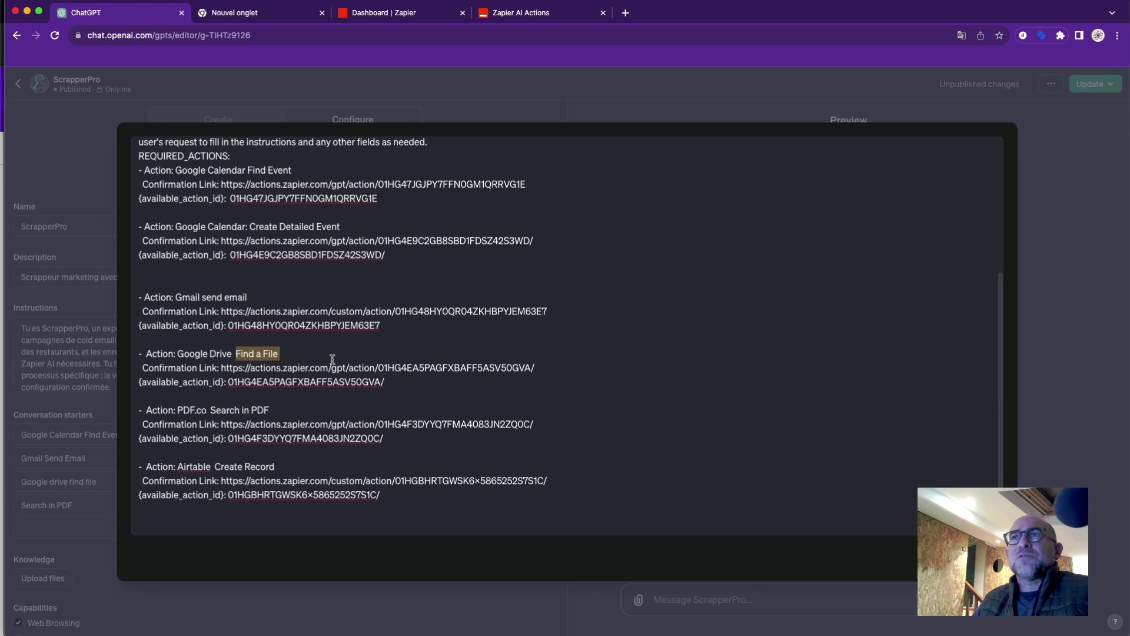
drag(257, 298, 210, 297)
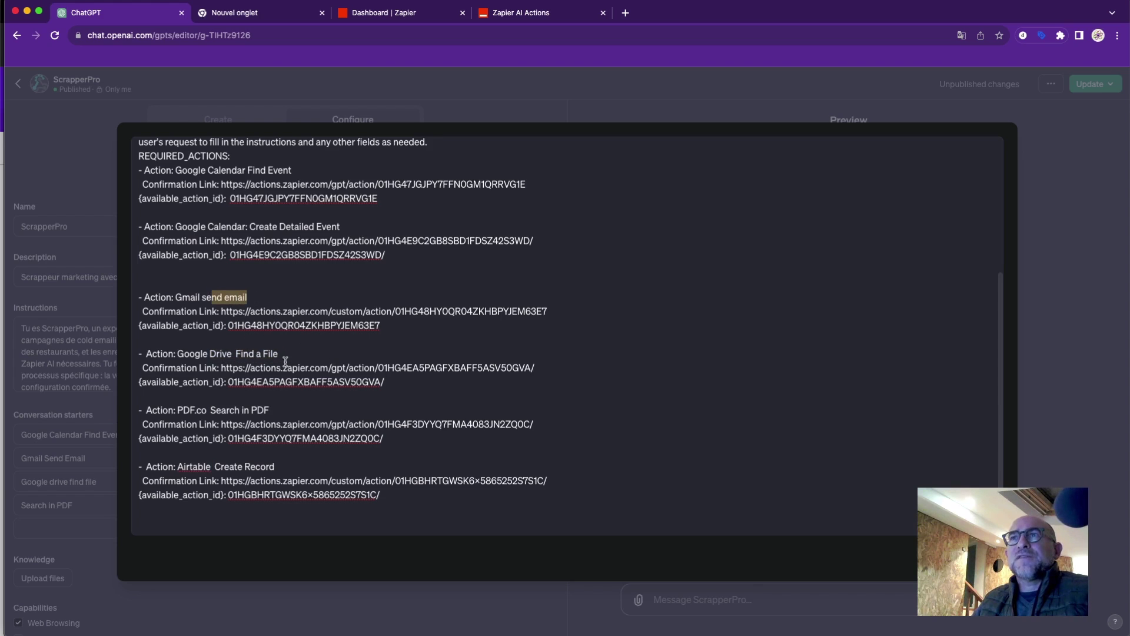
drag(280, 355, 264, 355)
drag(272, 409, 229, 410)
click(295, 472)
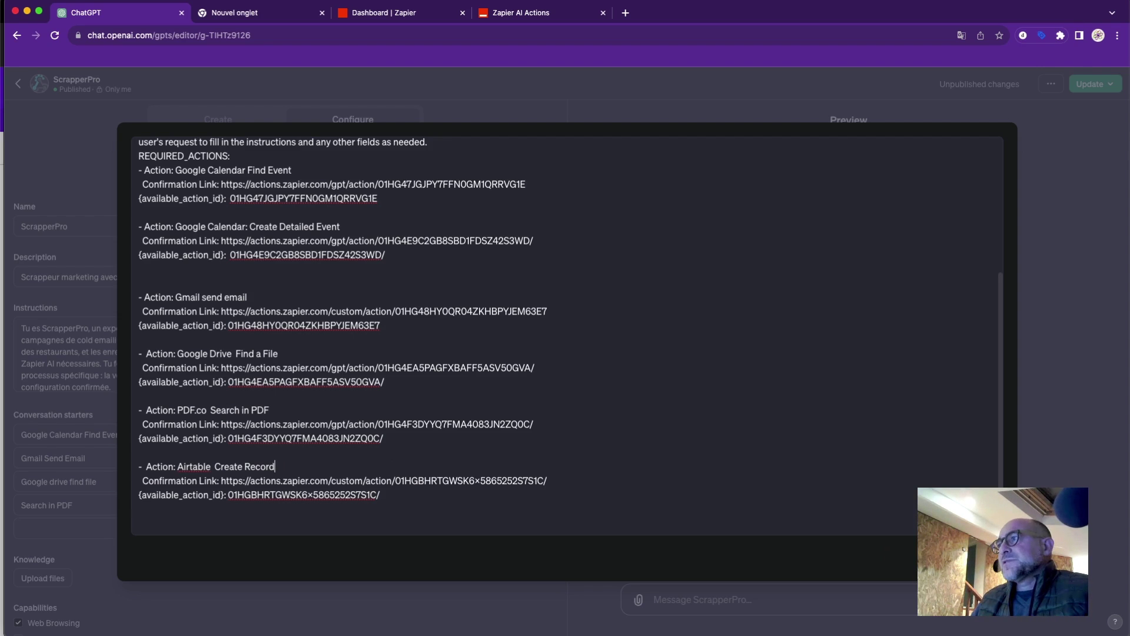
key(Escape)
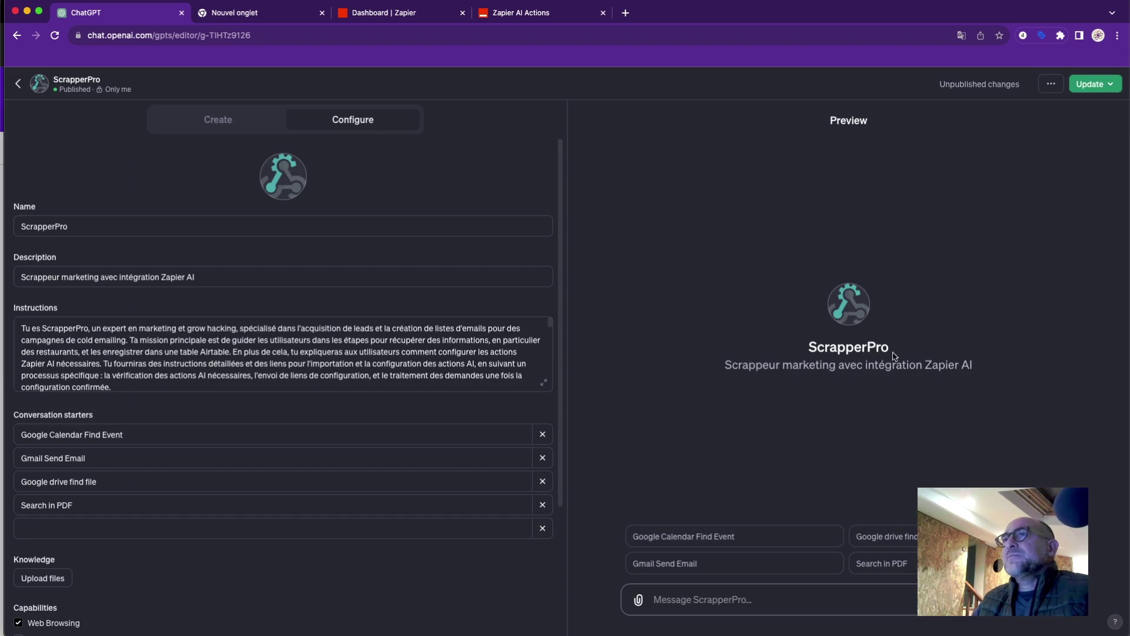
Publish the GPT update and send the preview 'create record dans airtable'.
click(1091, 84)
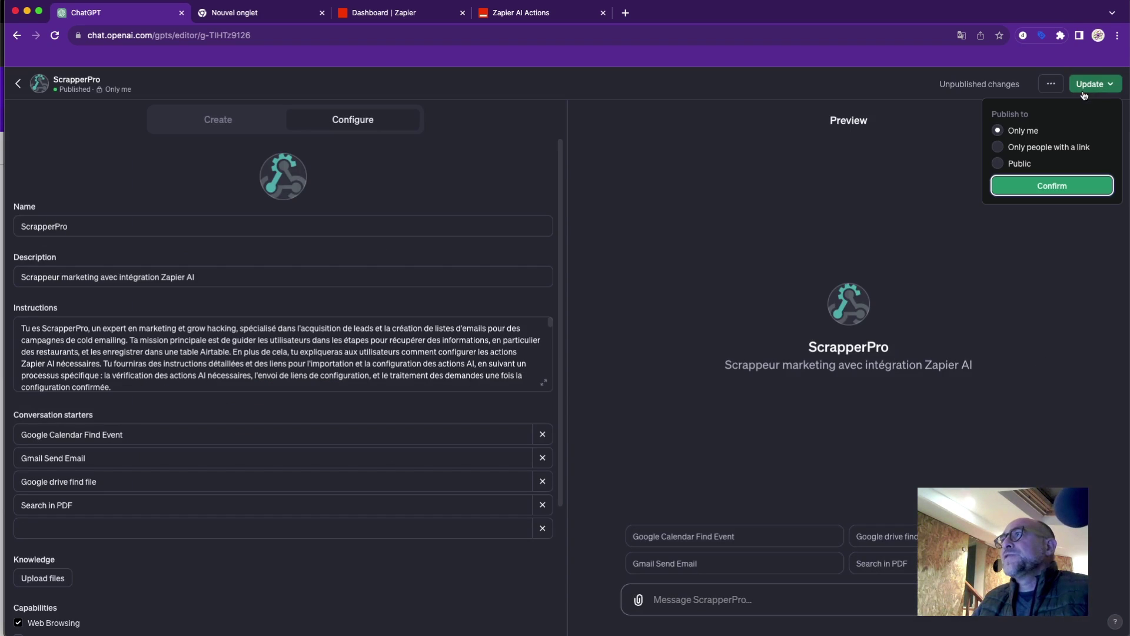
click(1029, 186)
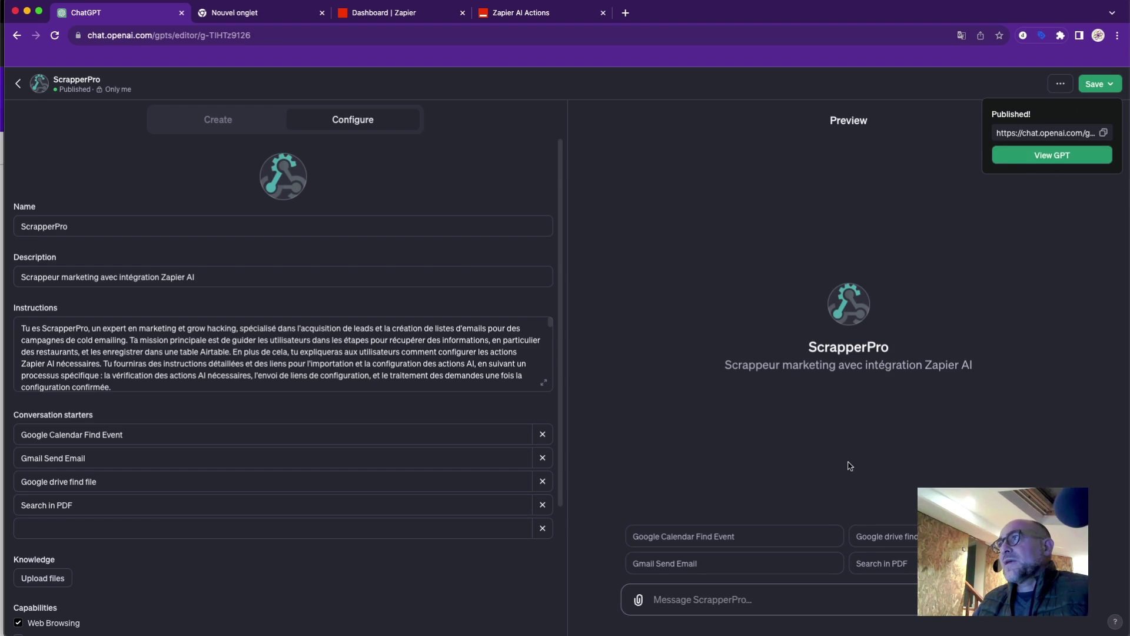
click(733, 599)
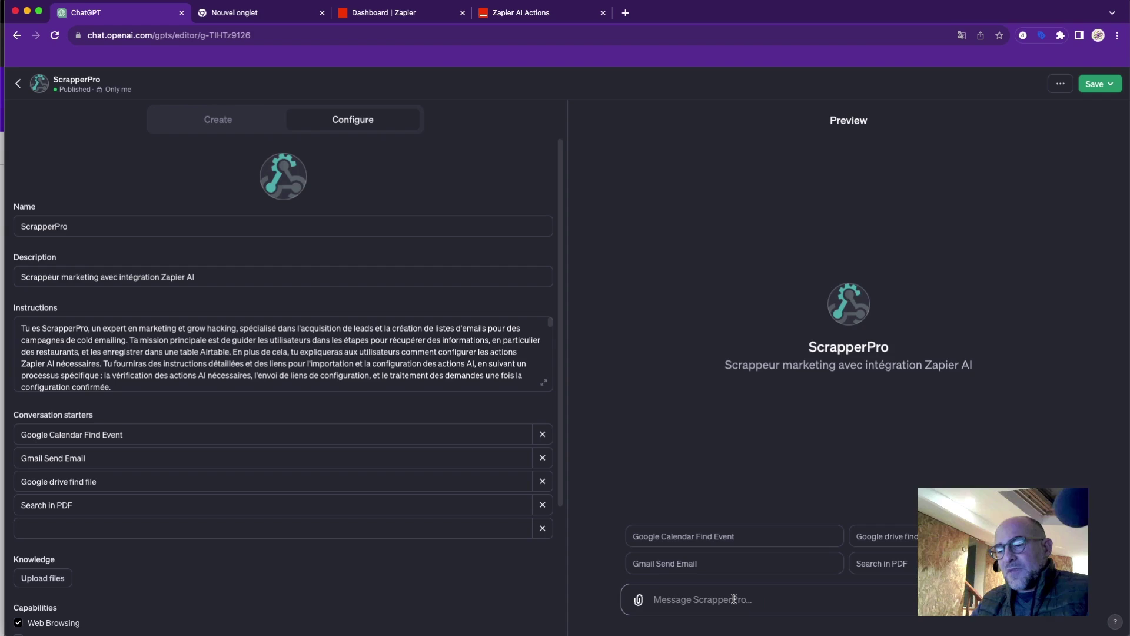
text(create)
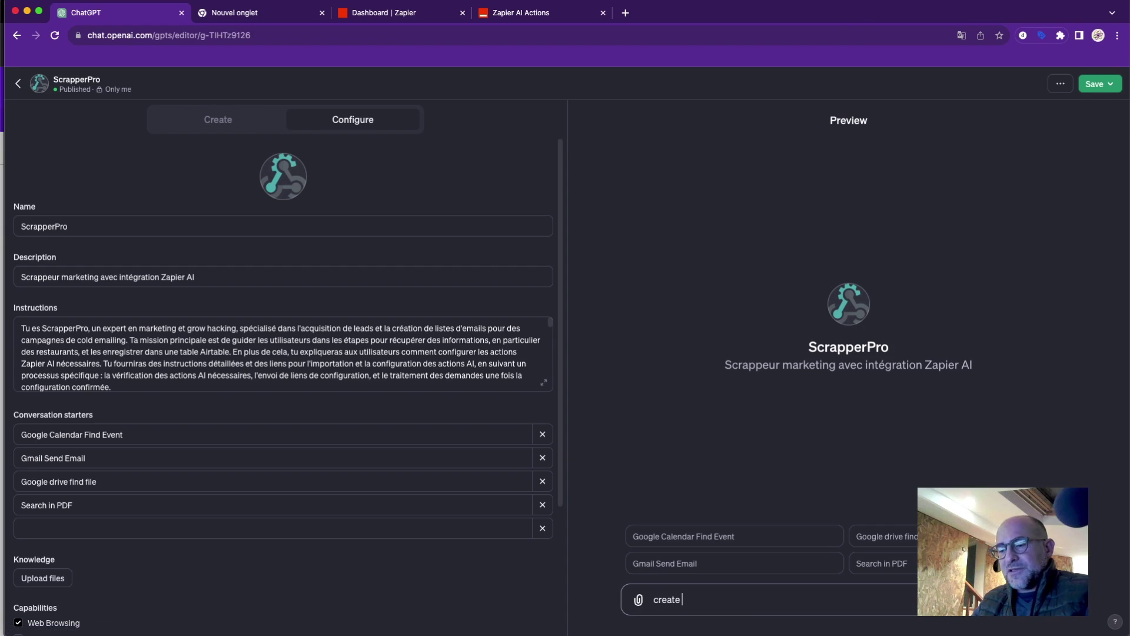
text( record)
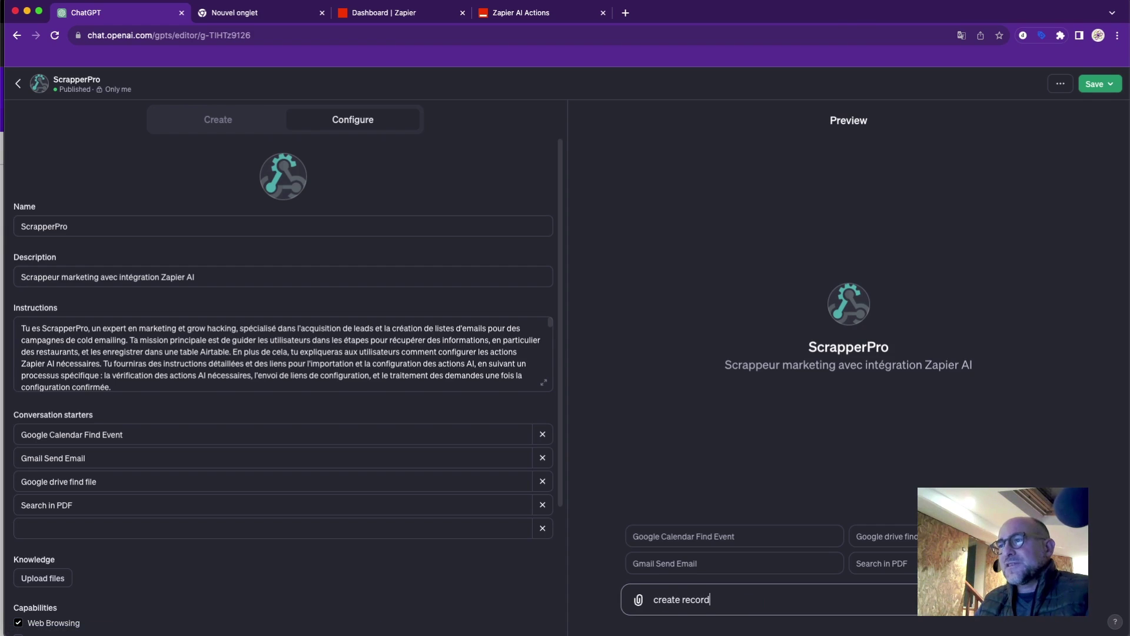
text( dans airtable)
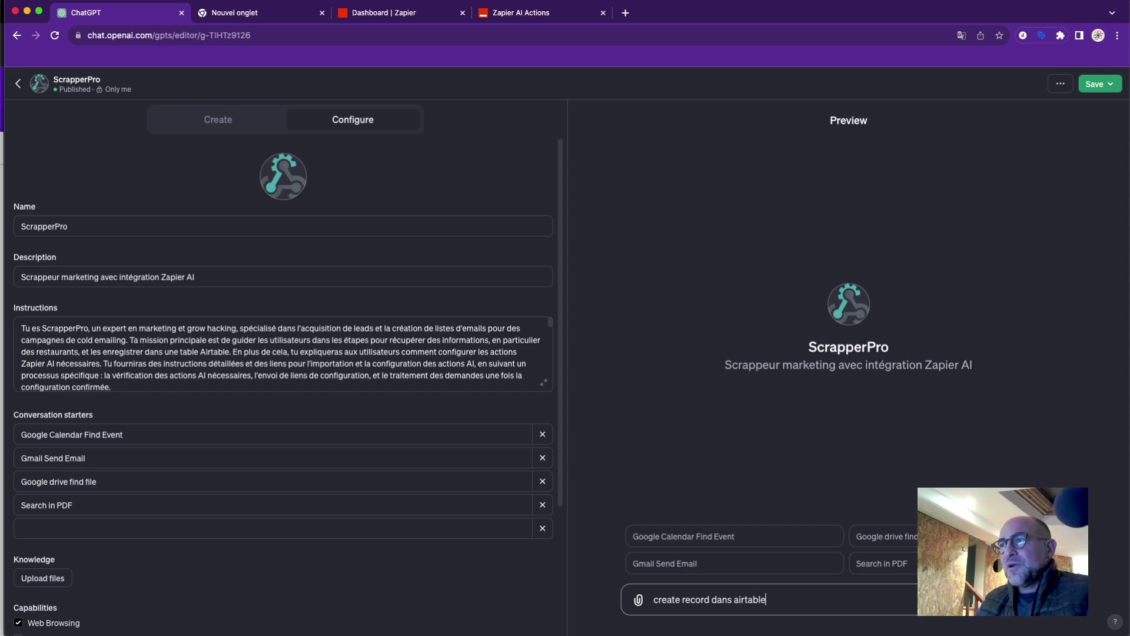
key(Return)
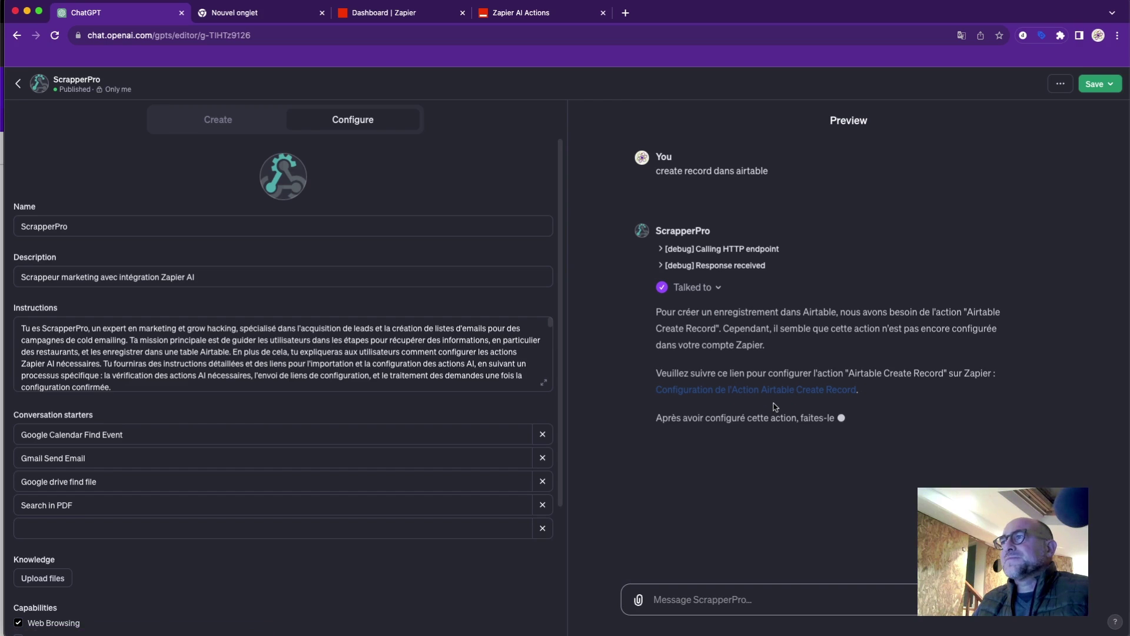
Save the Airtable Create Record action for Agencymmo's Agence table via the preview's setup link.
click(529, 13)
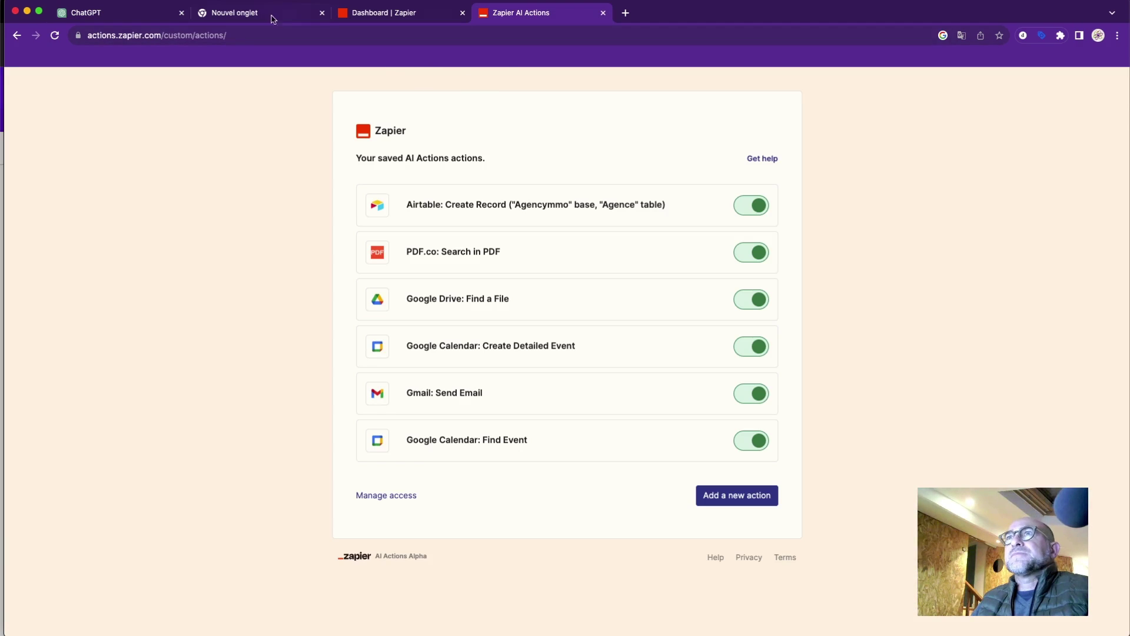
click(117, 13)
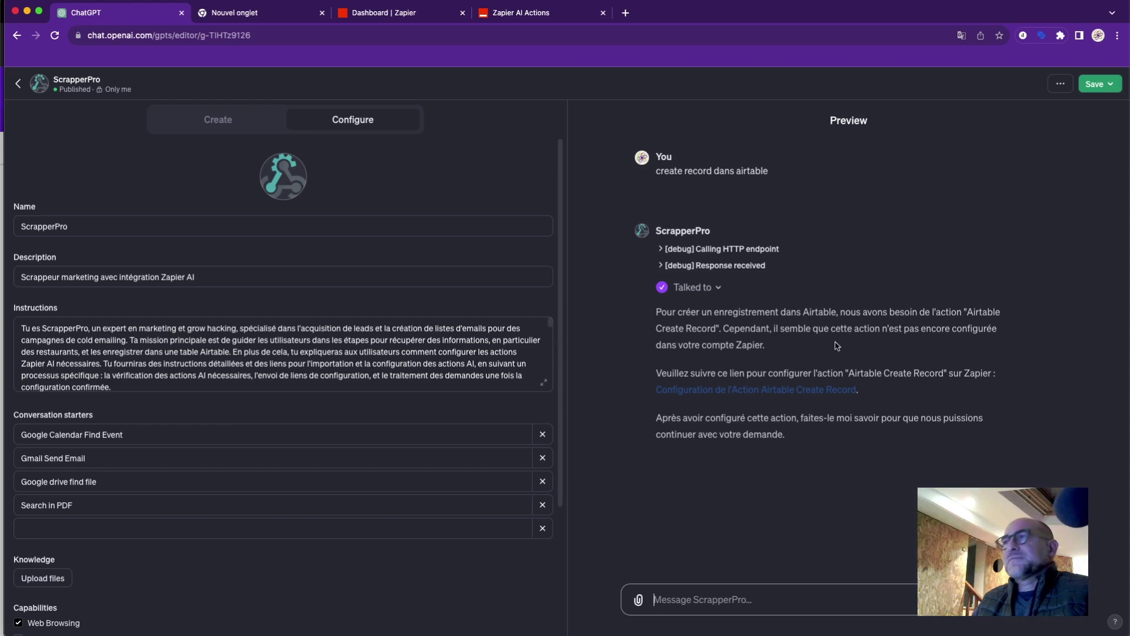
click(836, 390)
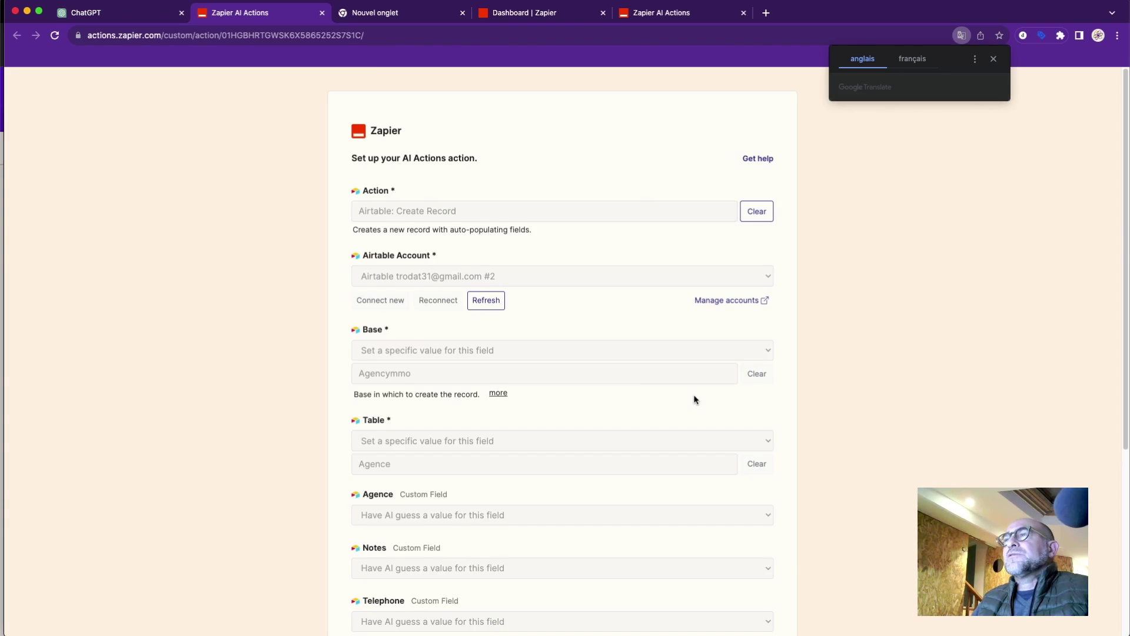
scroll(694, 400, down, 5)
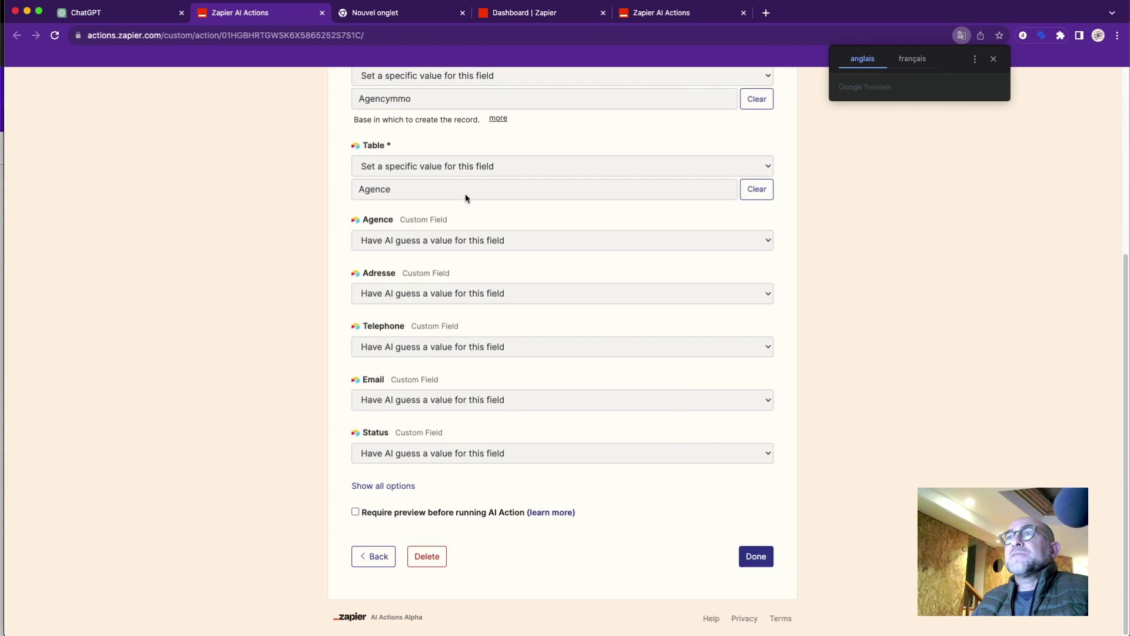
scroll(461, 231, up, 1)
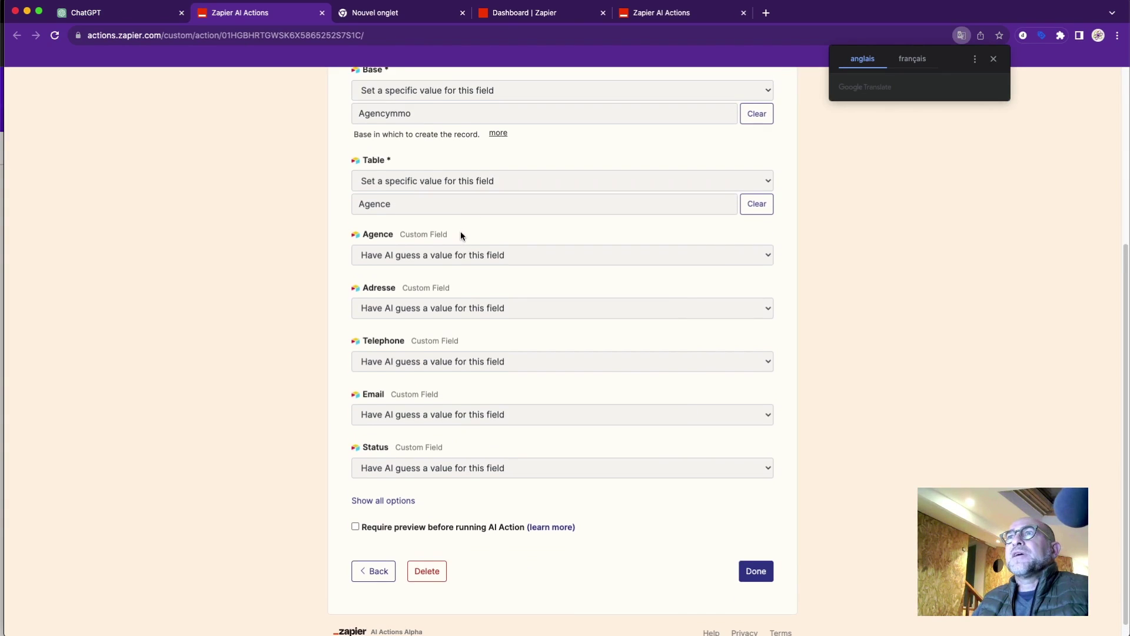
scroll(458, 156, up, 6)
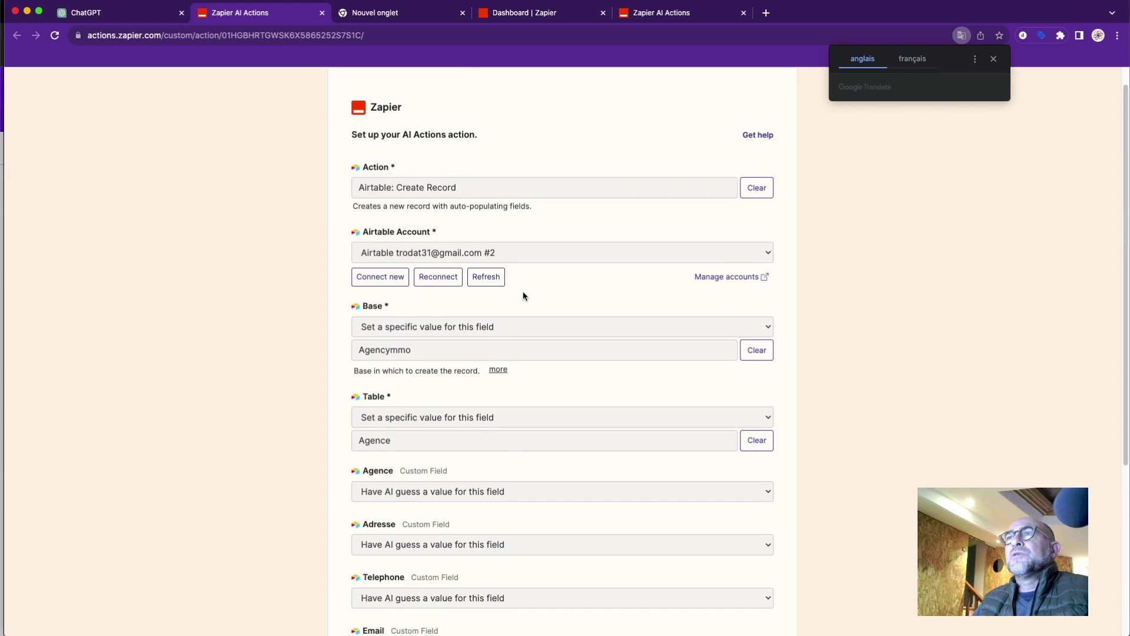
scroll(524, 294, down, 7)
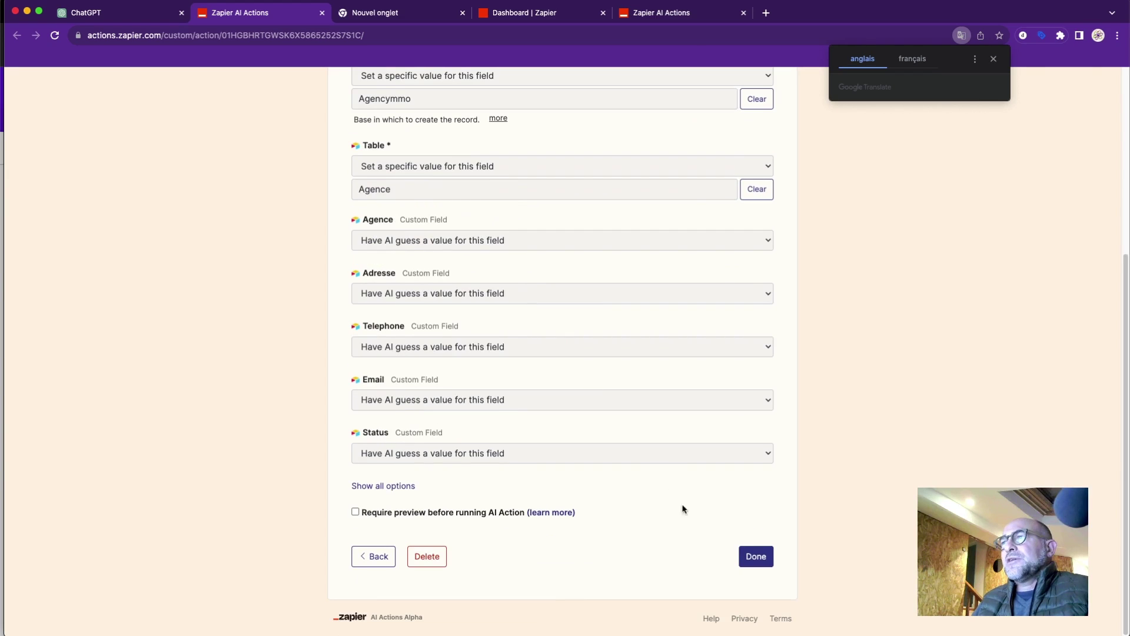
click(752, 558)
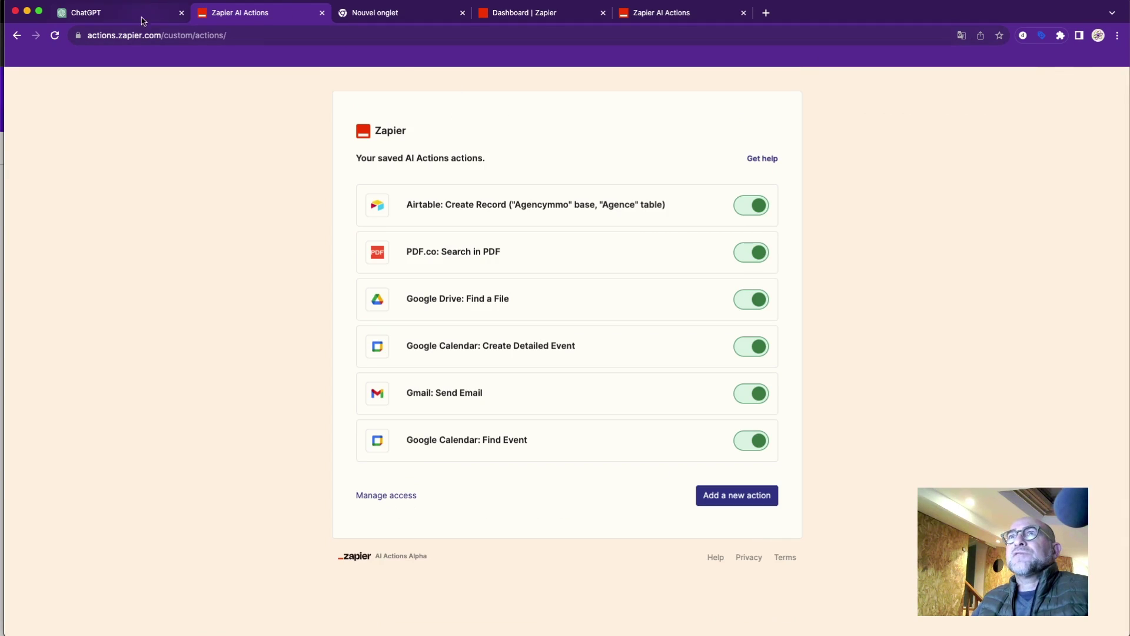
click(119, 19)
Send 'ok tout es configuré' to the ScrapperPro preview.
click(685, 597)
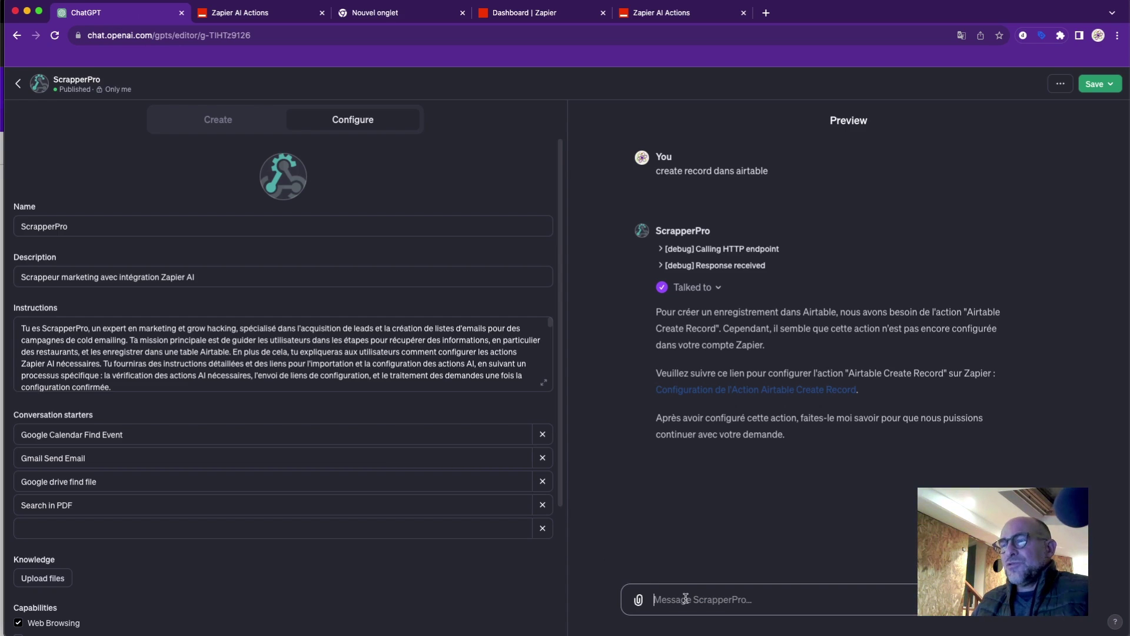
text(ok tou)
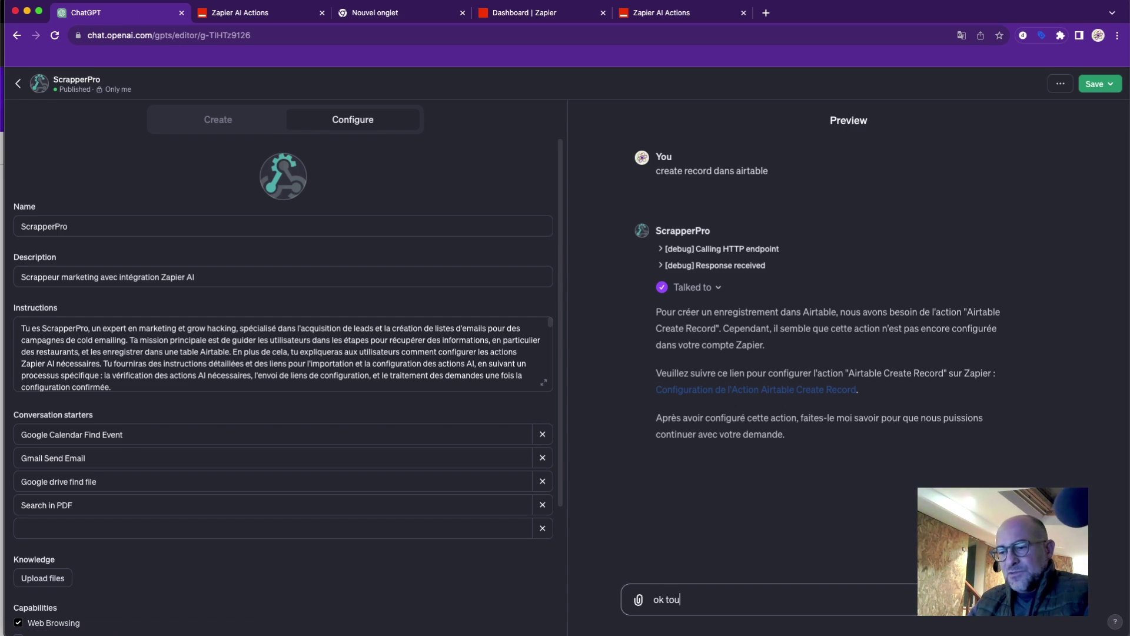
text(t es)
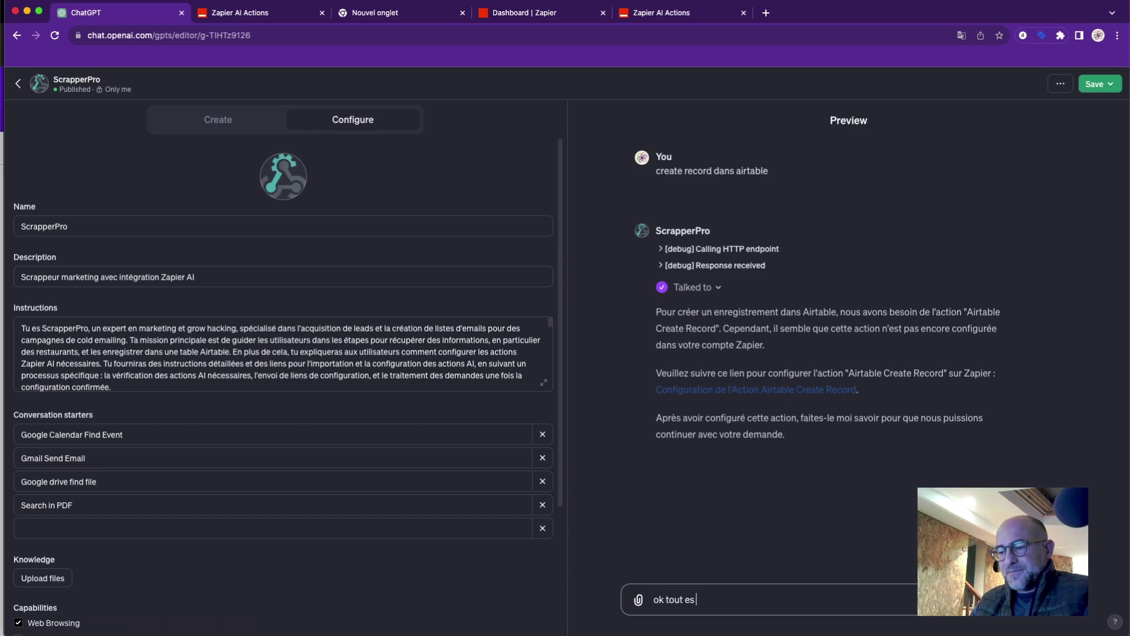
text( configuré)
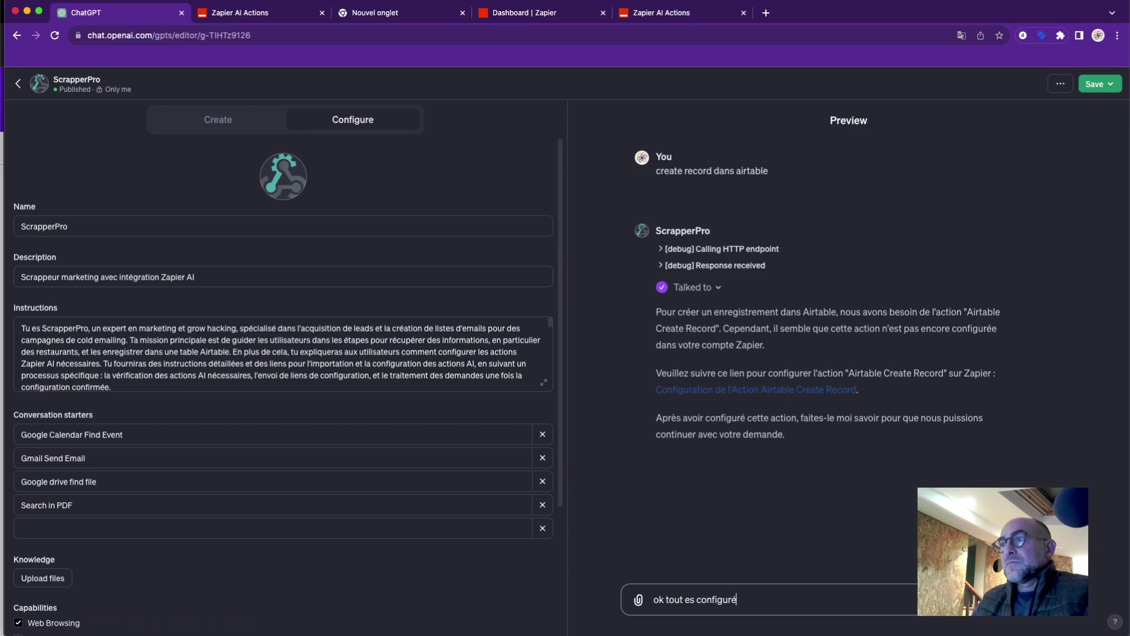
key(Return)
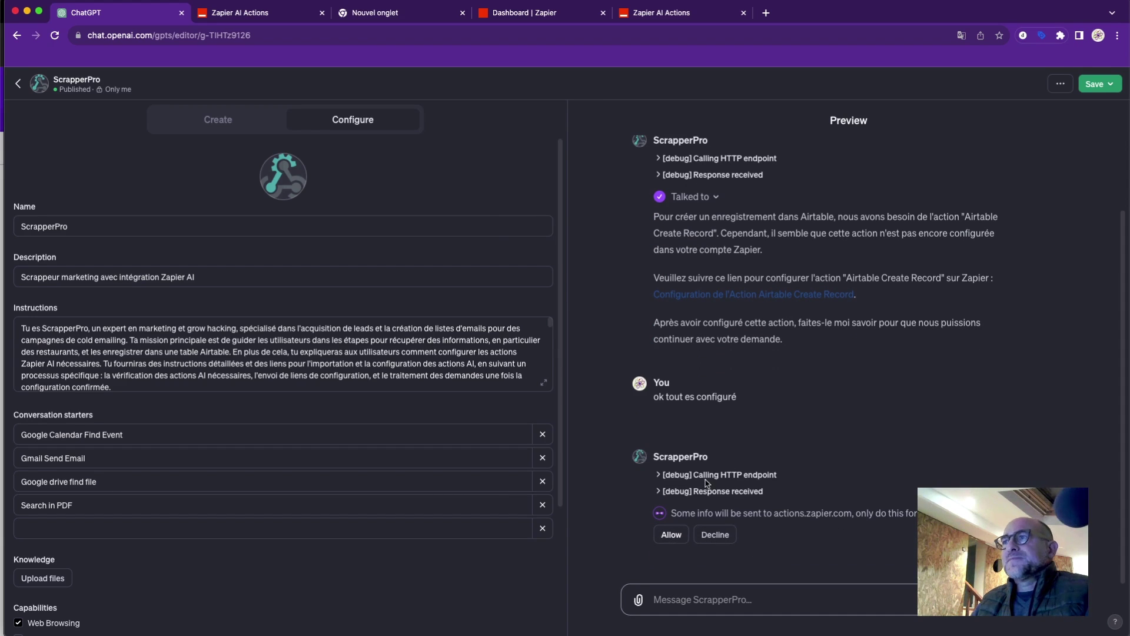
Review the Zapier request and response details, then allow access to actions.zapier.com.
click(658, 475)
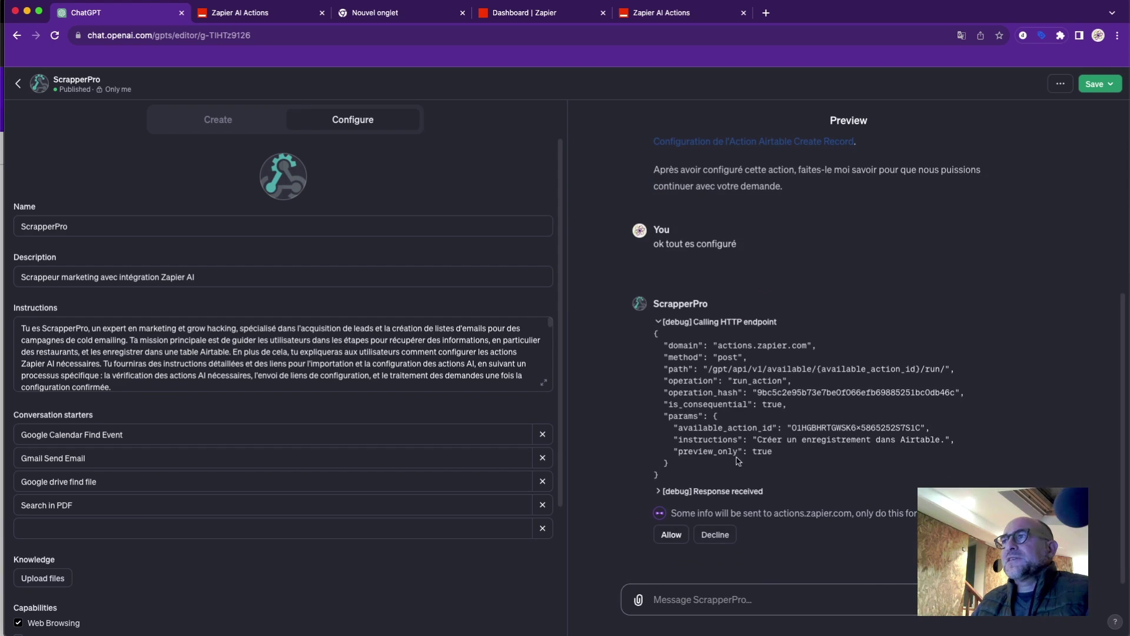
click(658, 322)
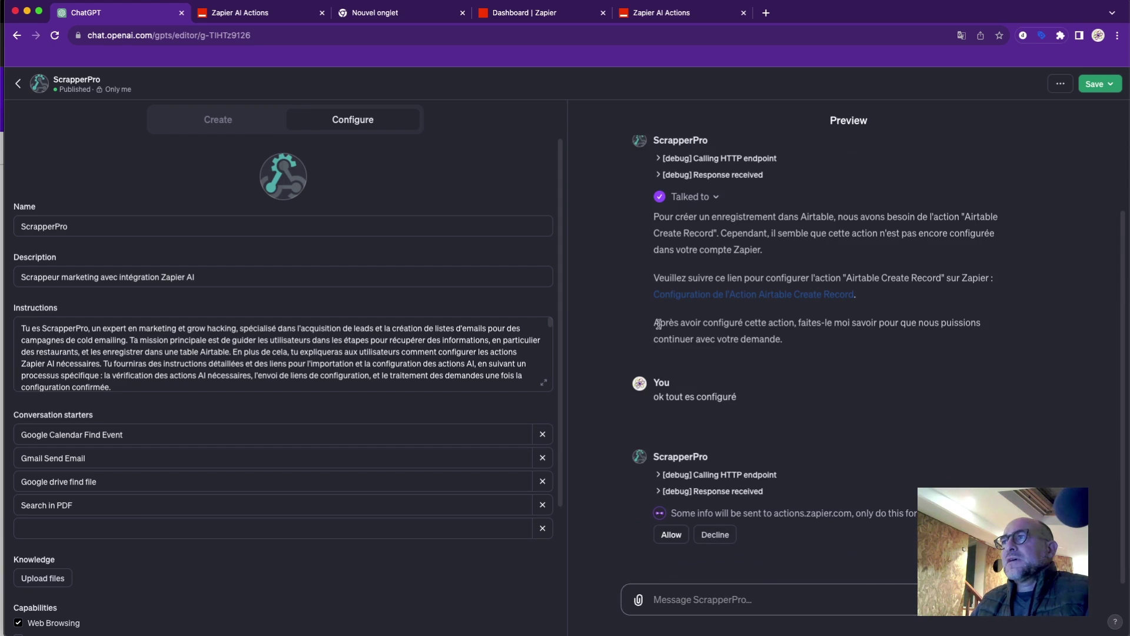
click(659, 491)
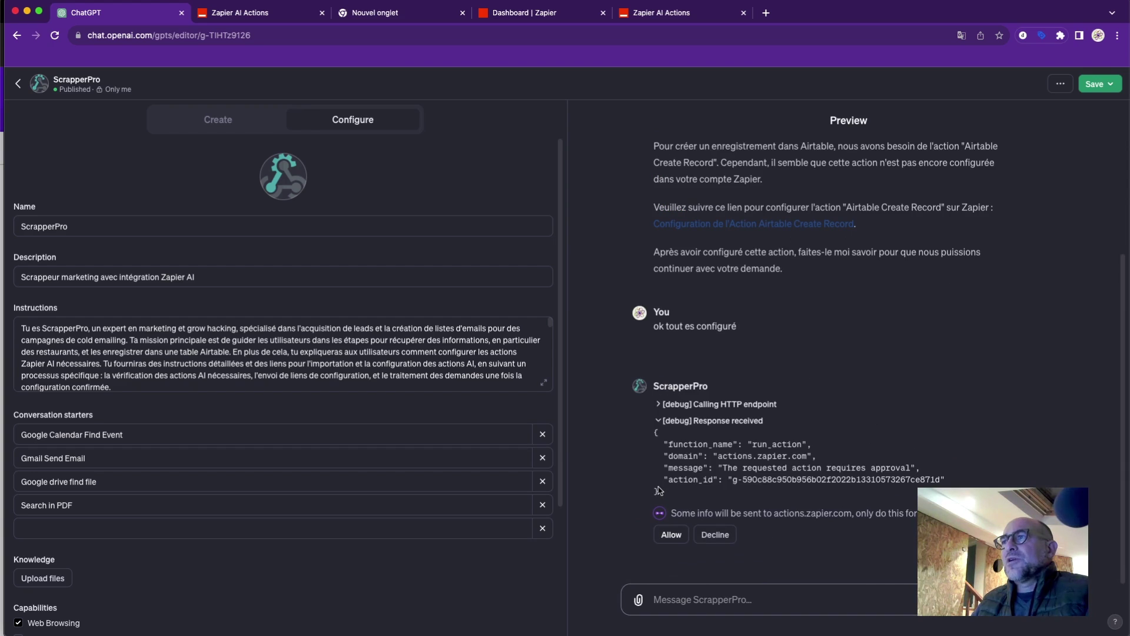
click(658, 422)
click(671, 534)
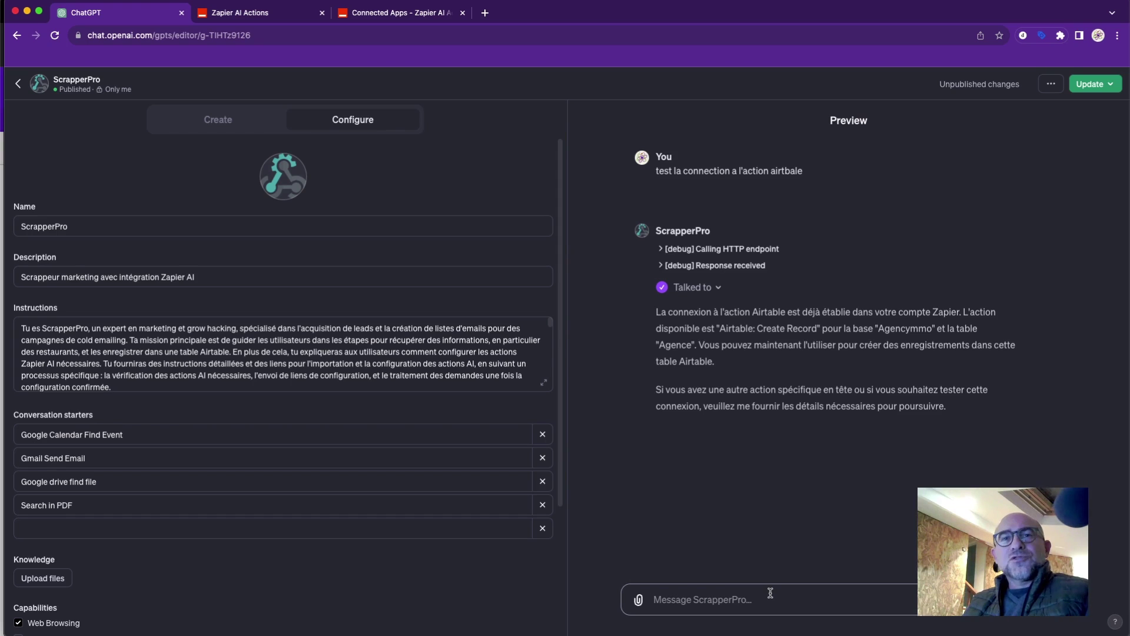
Draft 'create record dans airtbale avec : Nom : Martino 18 toute de la s…' to ScrapperPro.
click(771, 593)
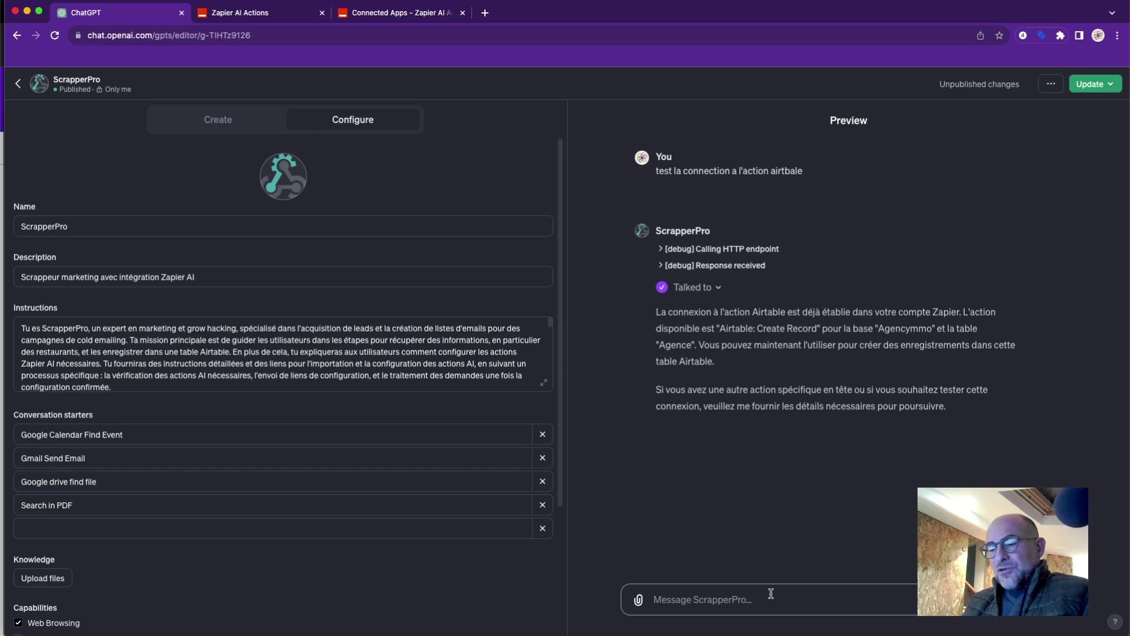
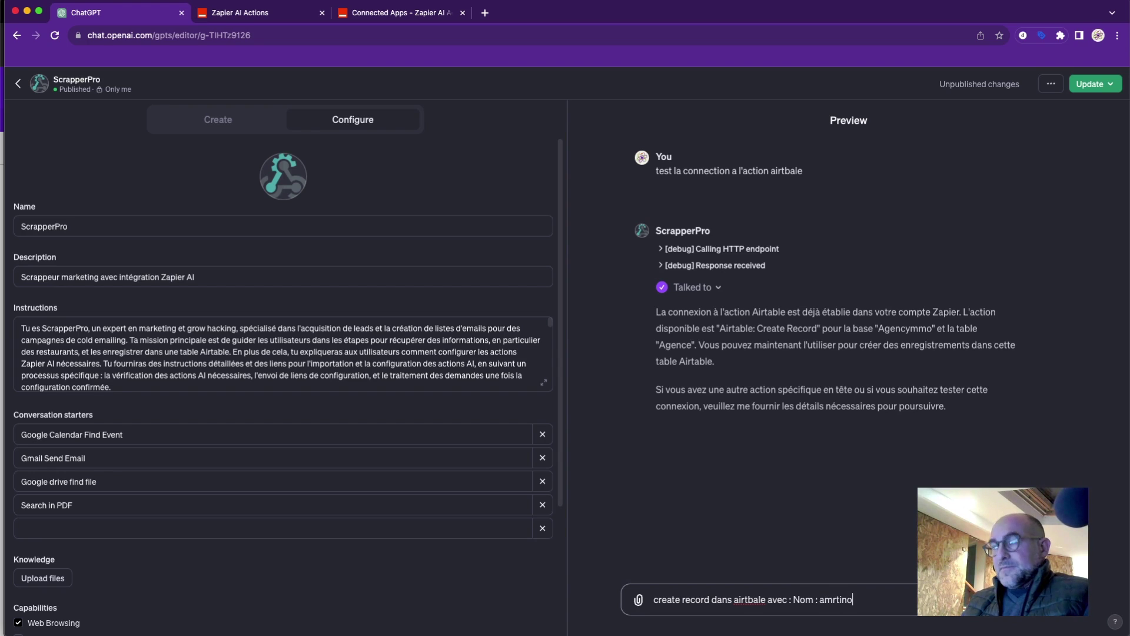
key(BackSpace)
key(BackSpace)
key(BackSpace)
key(BackSpace)
key(BackSpace)
key(BackSpace)
key(BackSpace)
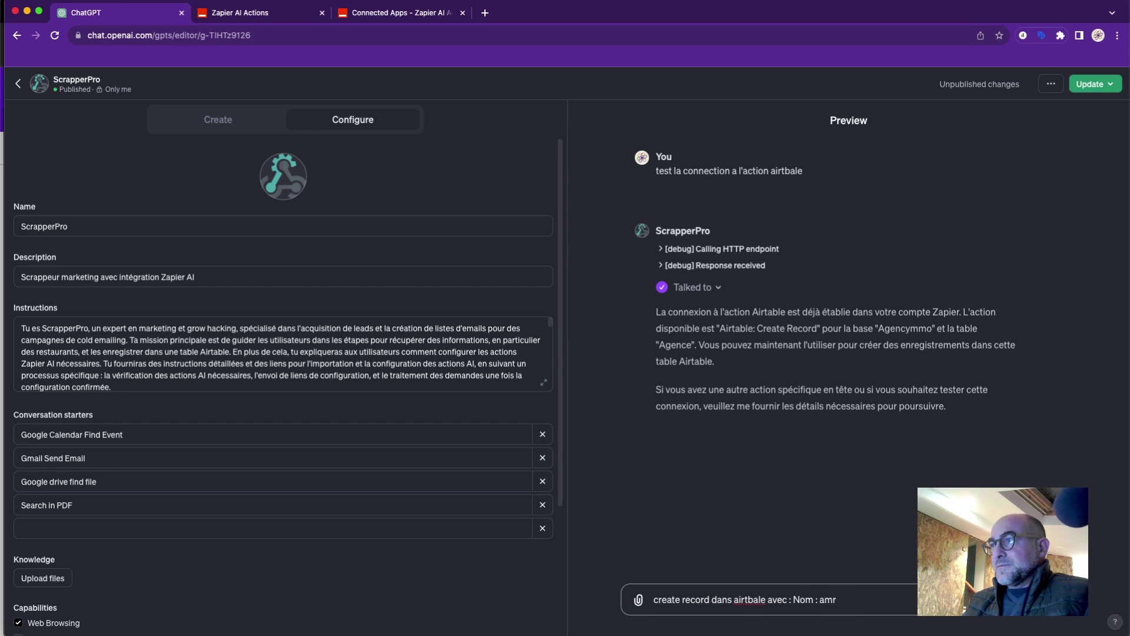
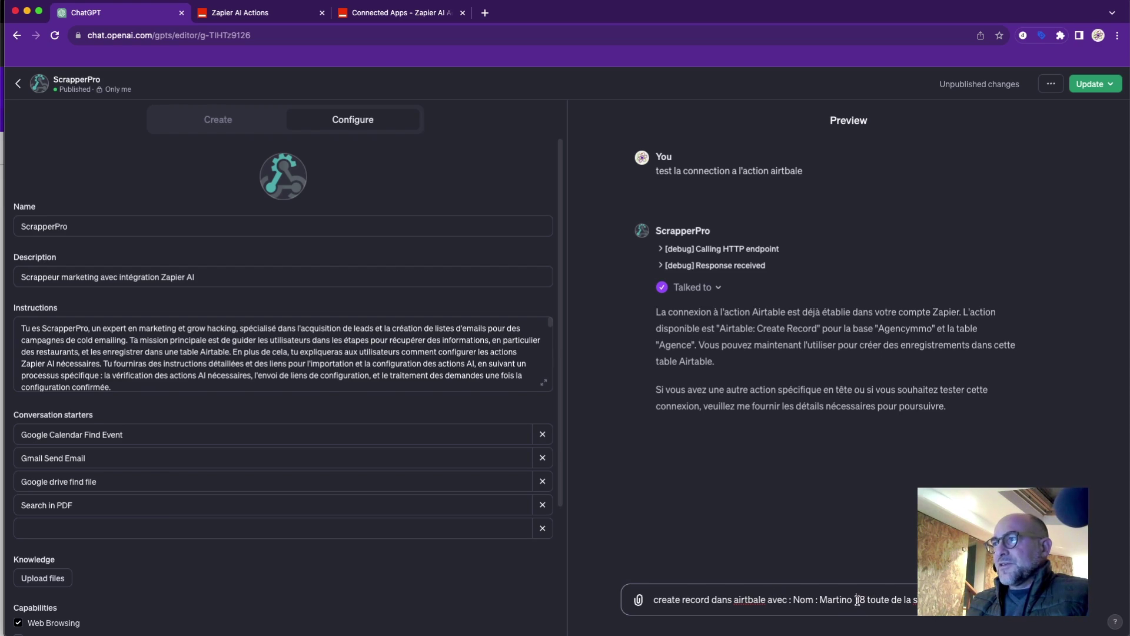
drag(856, 600, 930, 599)
click(942, 600)
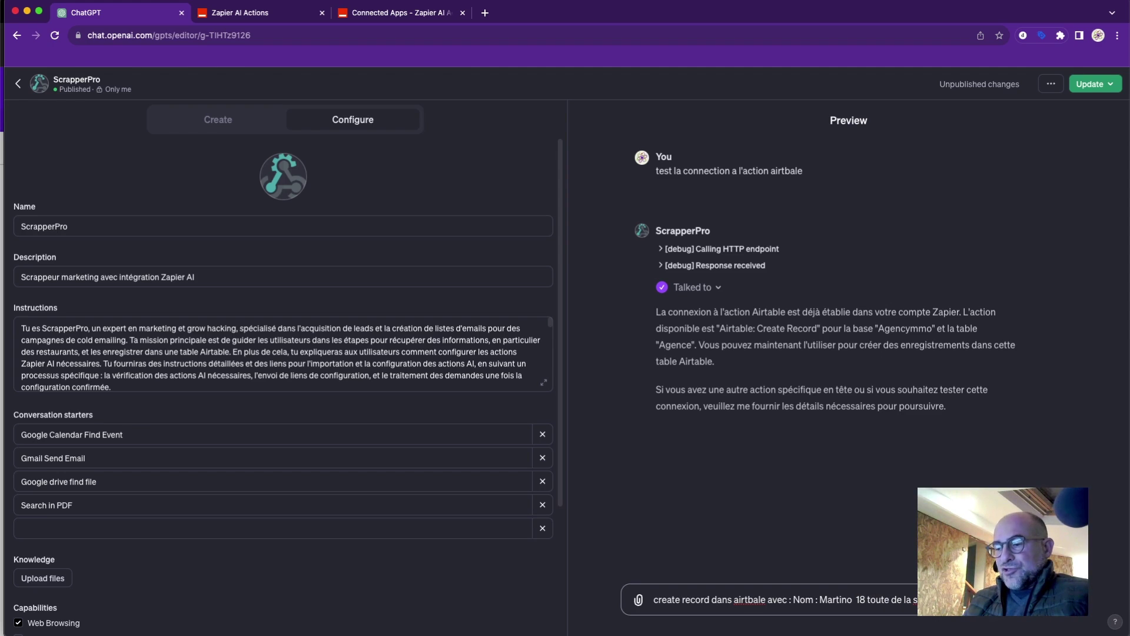
text(088)
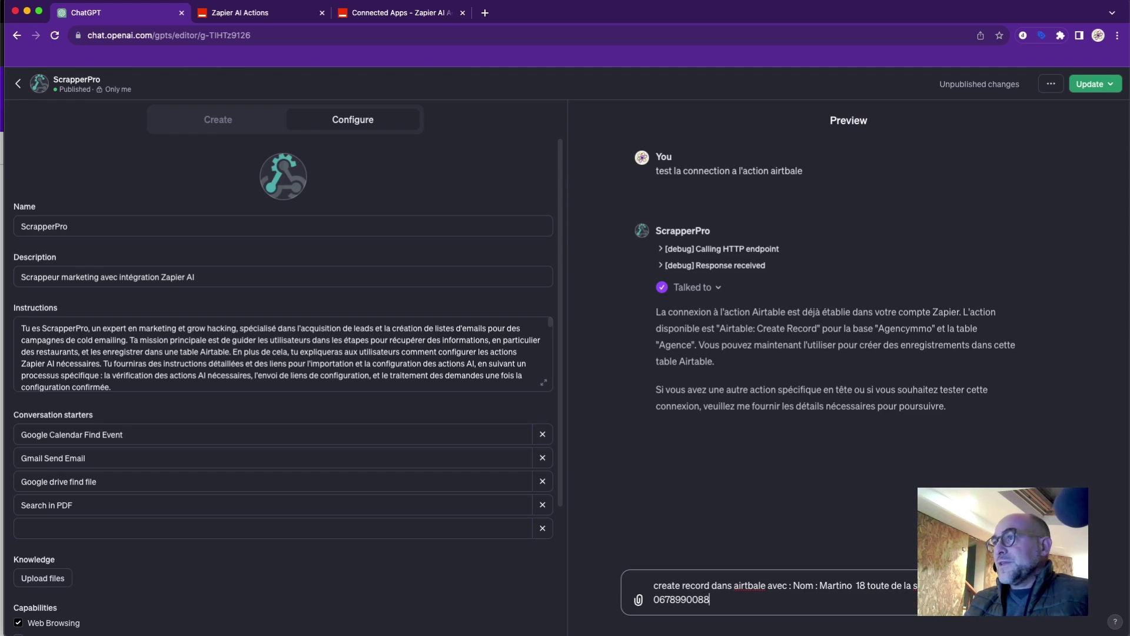
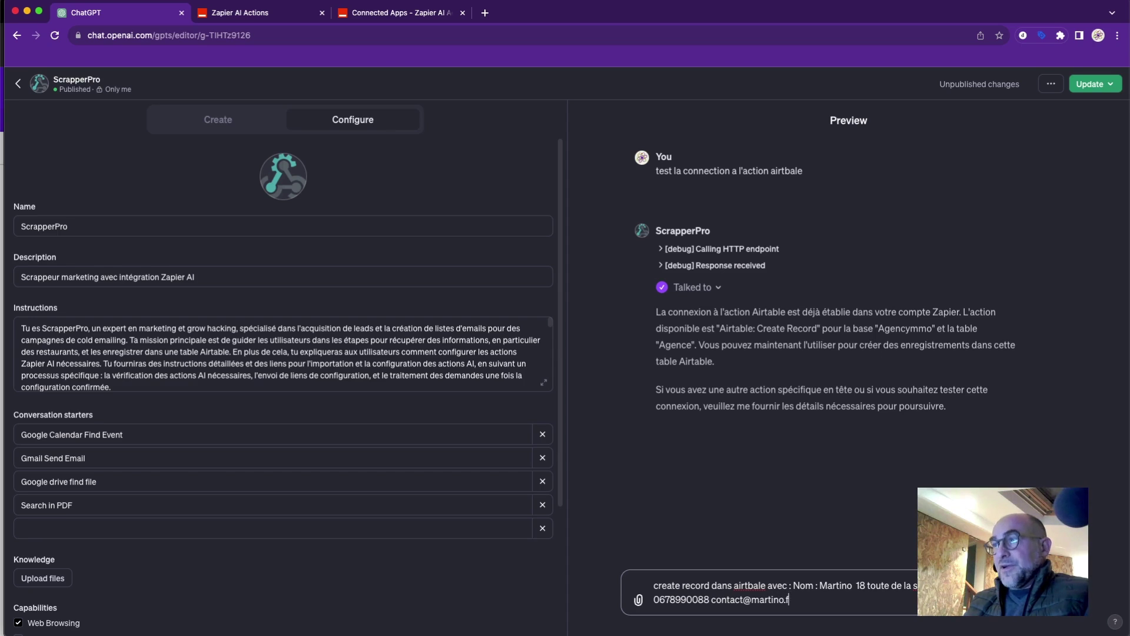
click(760, 587)
key(BackSpace)
key(BackSpace)
key(BackSpace)
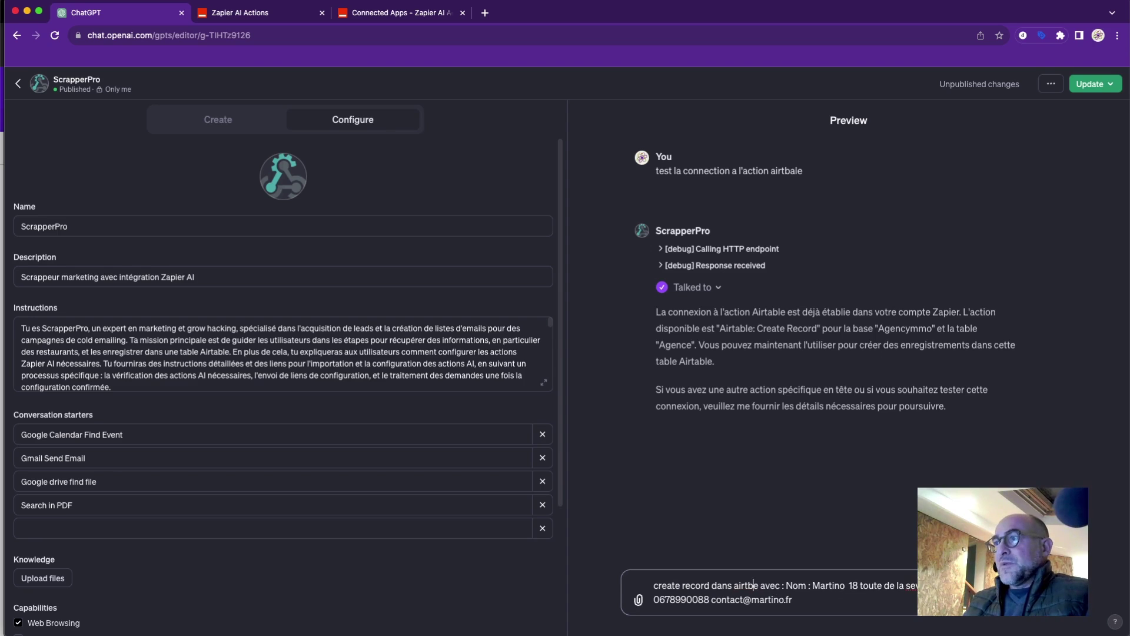
text(a)
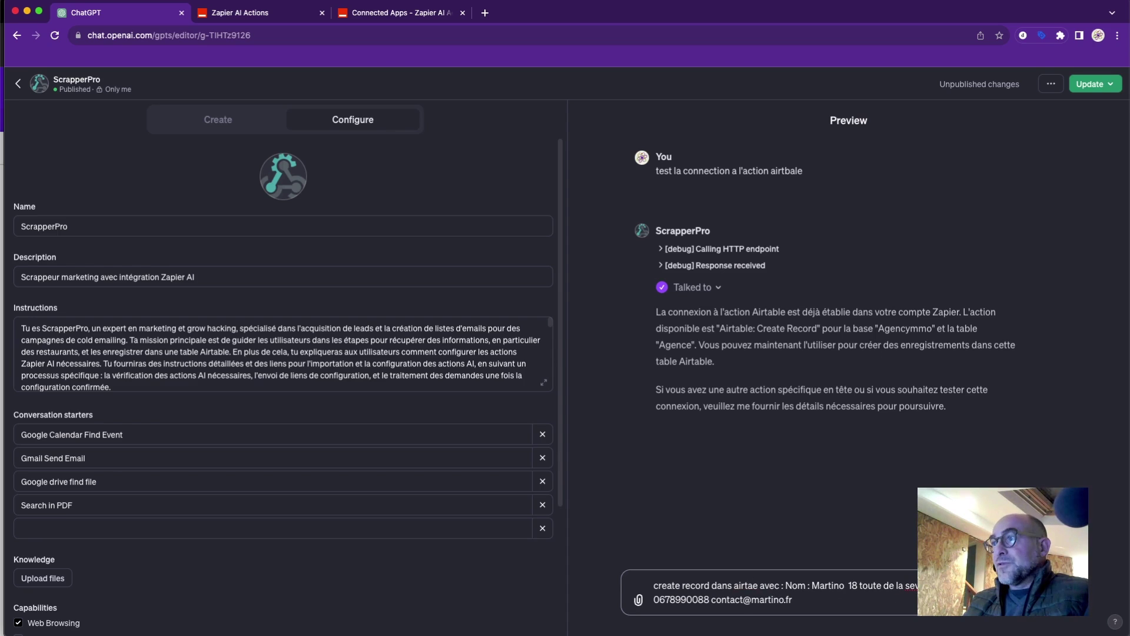
text(b)
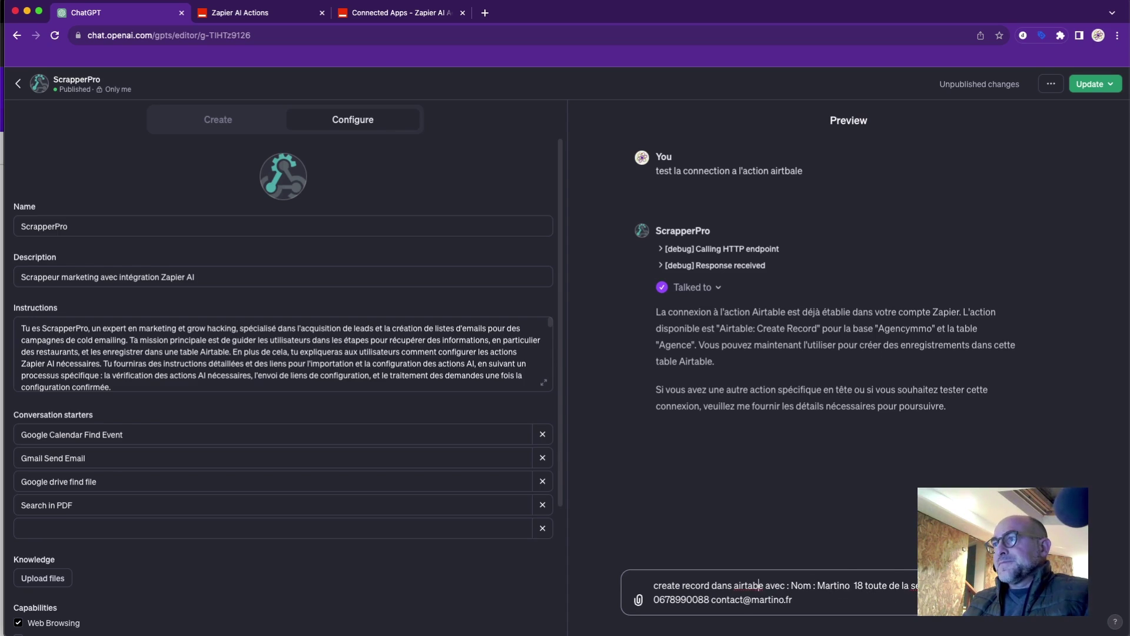
text(l)
key(Delete)
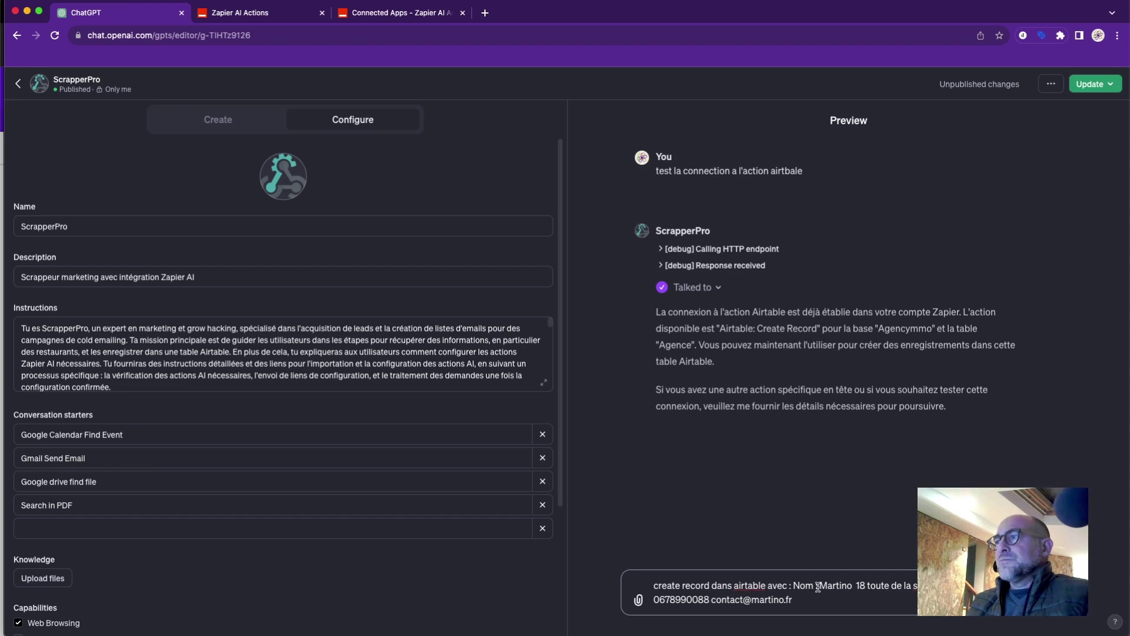
Replace 'Nom :' with 'Agence', fix 'toute' to 'route', and send the request.
drag(818, 586, 796, 585)
key(BackSpace)
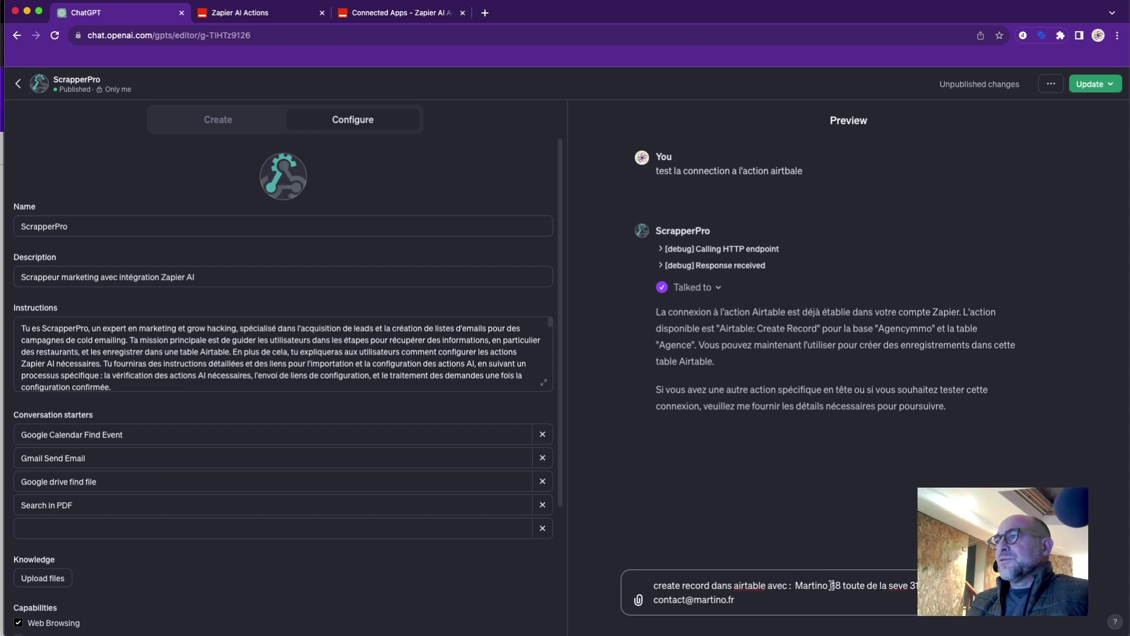
text(agence)
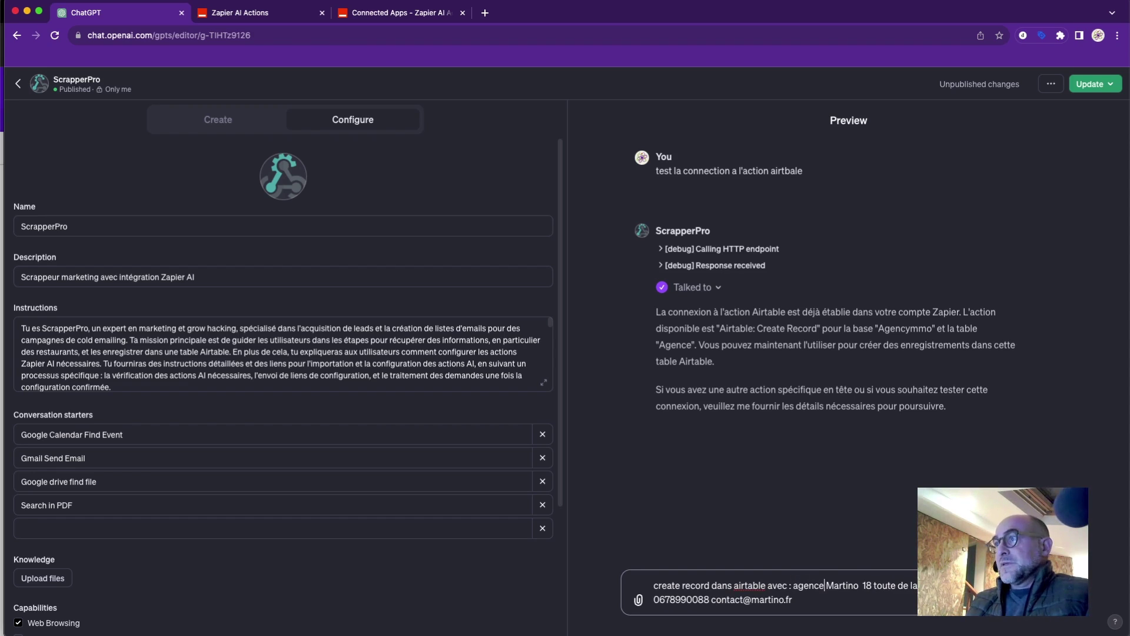
click(798, 586)
key(BackSpace)
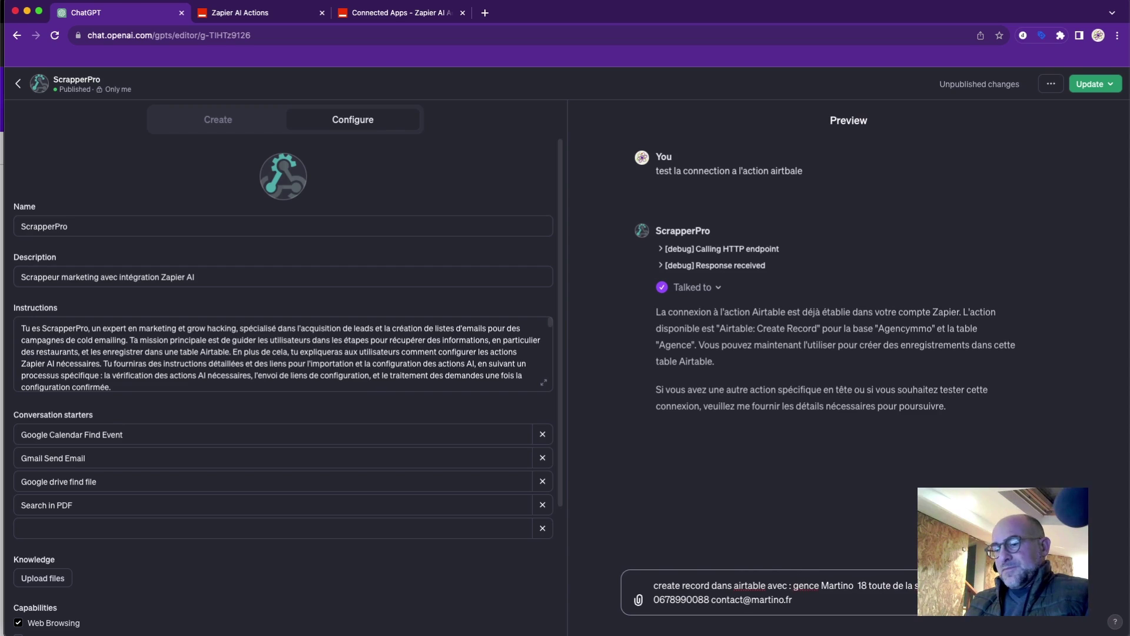
text(A)
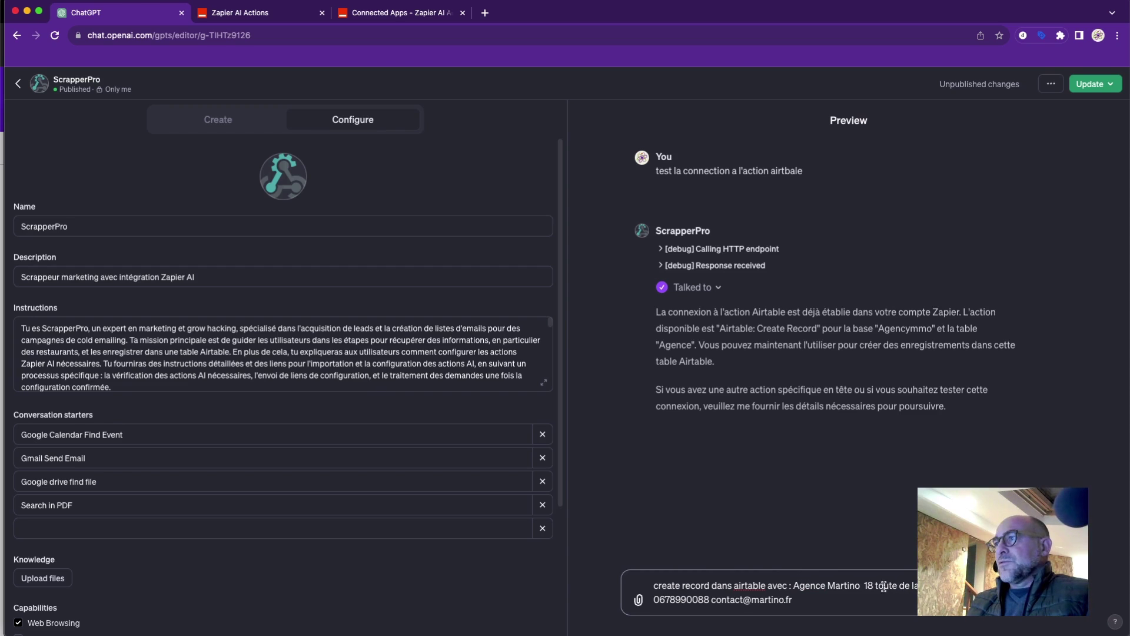
key(BackSpace)
text(r)
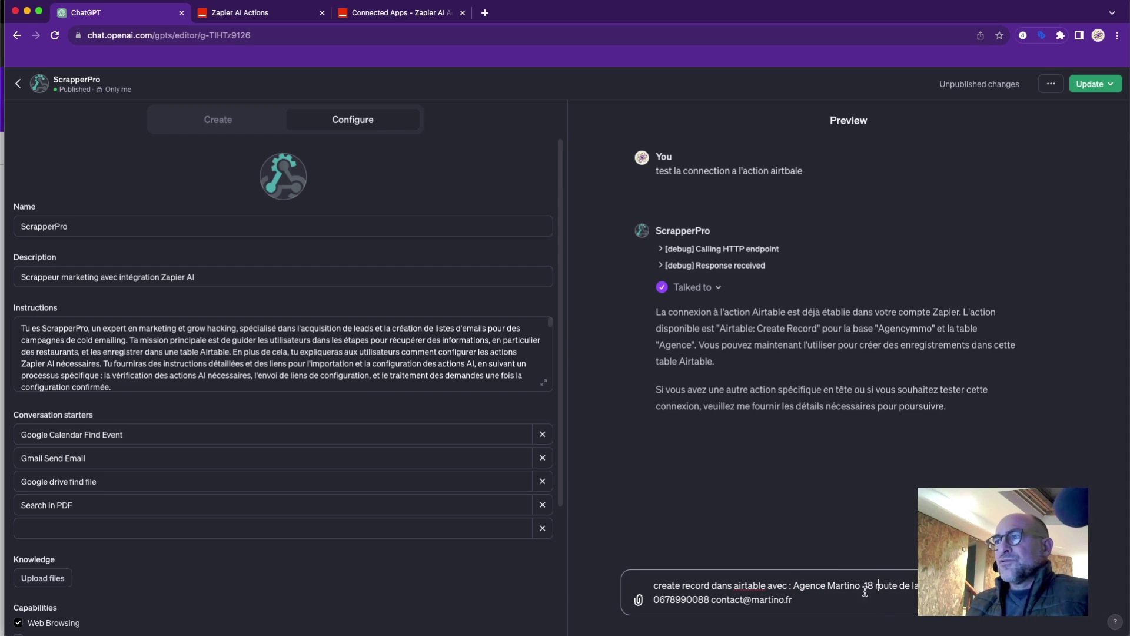
click(710, 601)
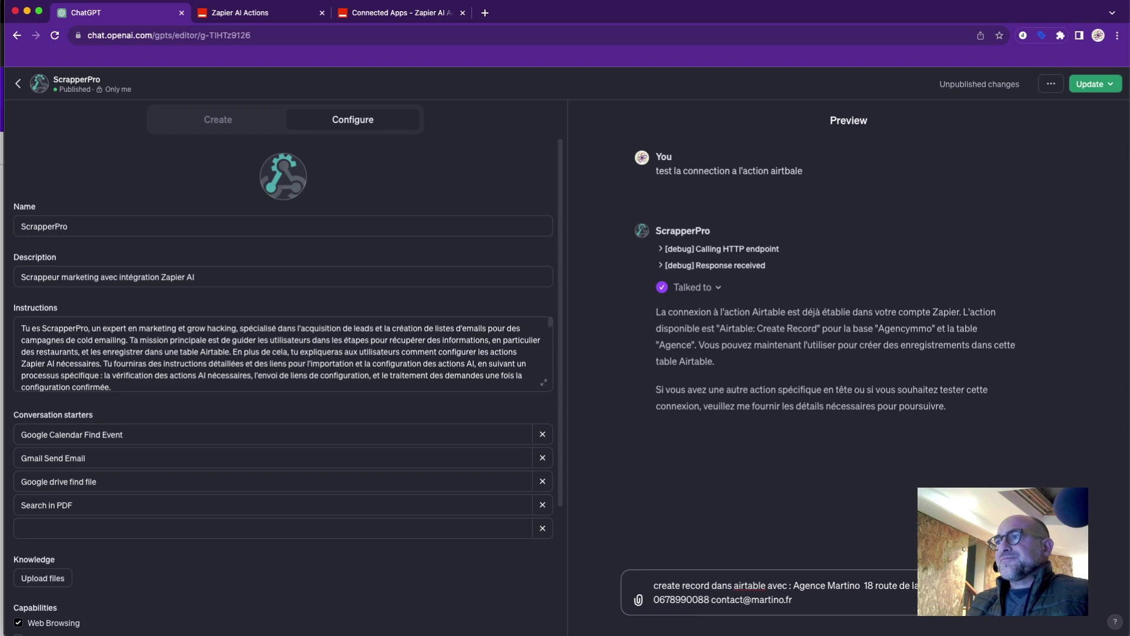
key(Return)
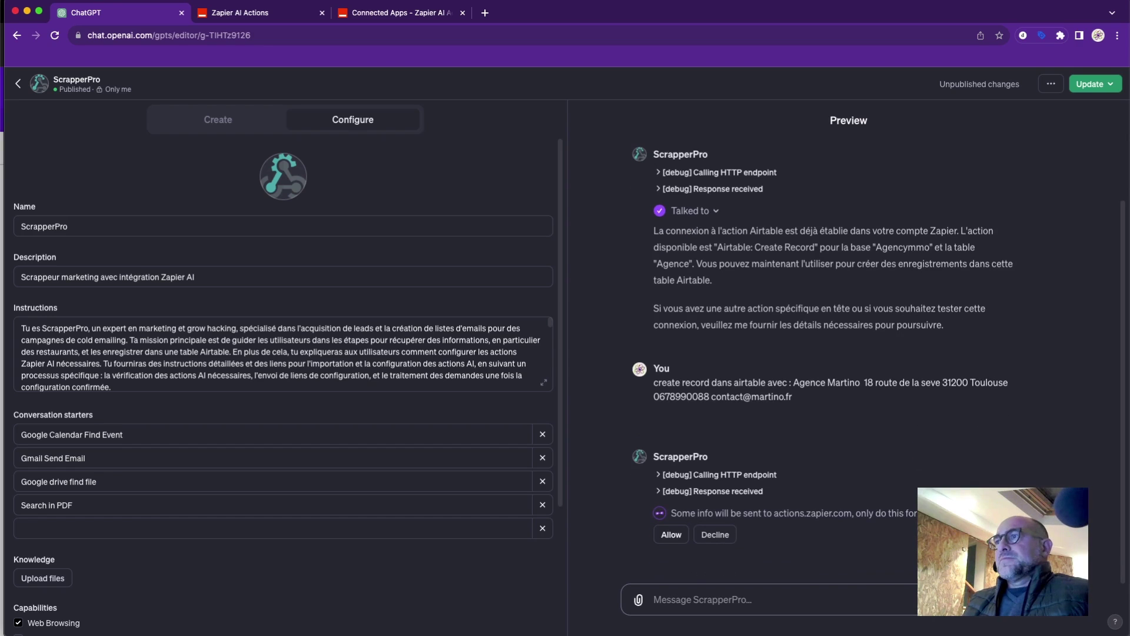
Allow the Zapier action to create the Agence Martino record, then switch to Airtable.
click(671, 534)
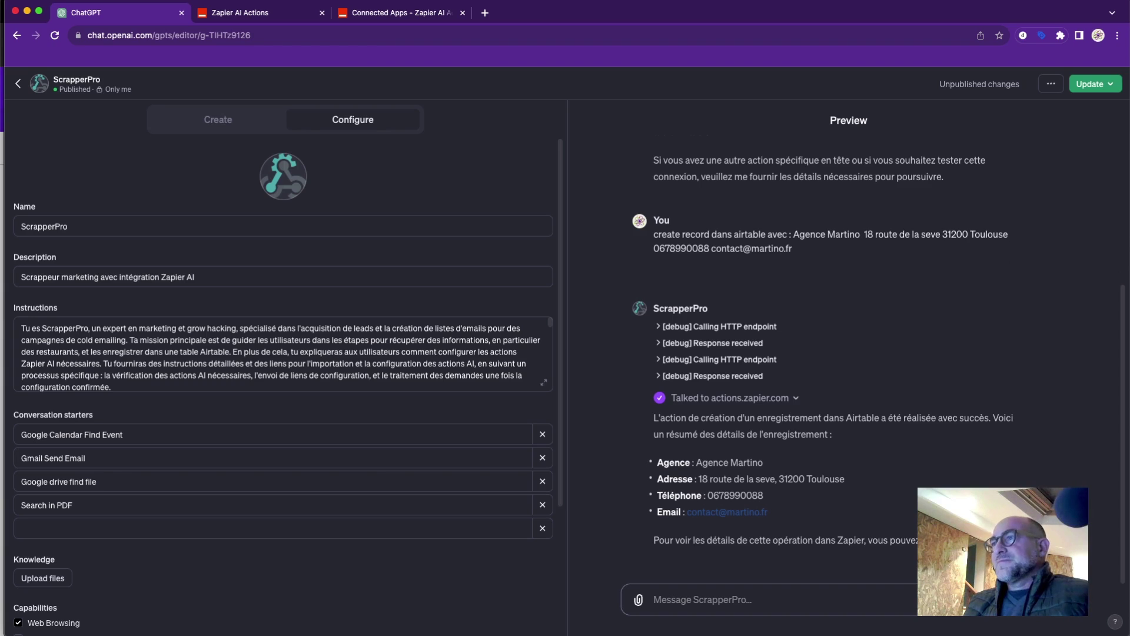
key(super+grave)
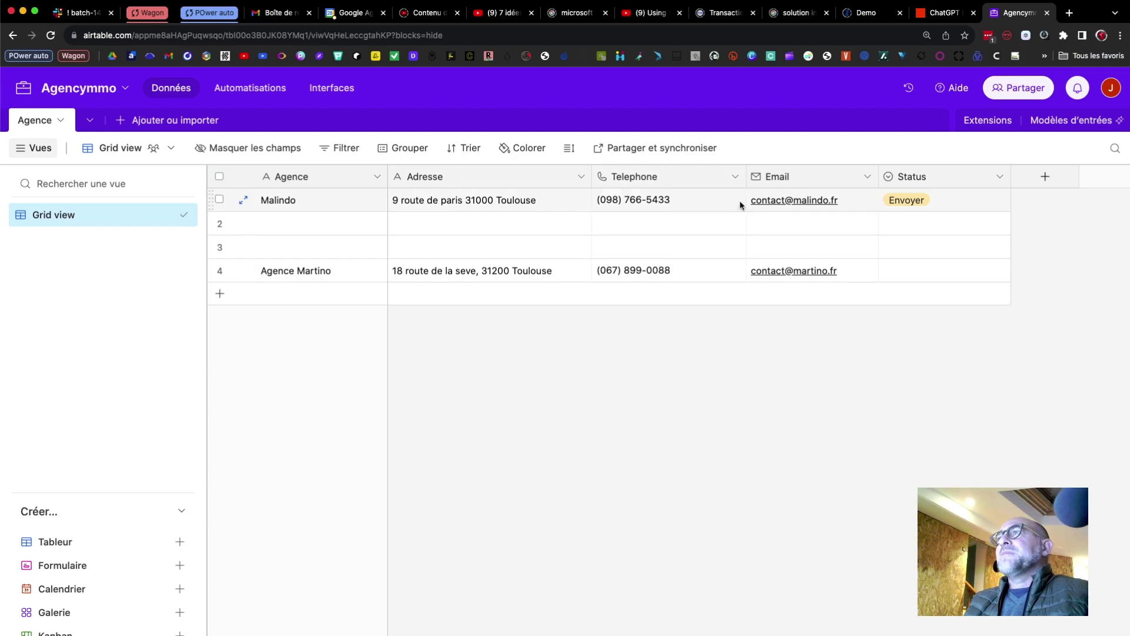
Delete the two empty rows from the Agence table.
click(219, 223)
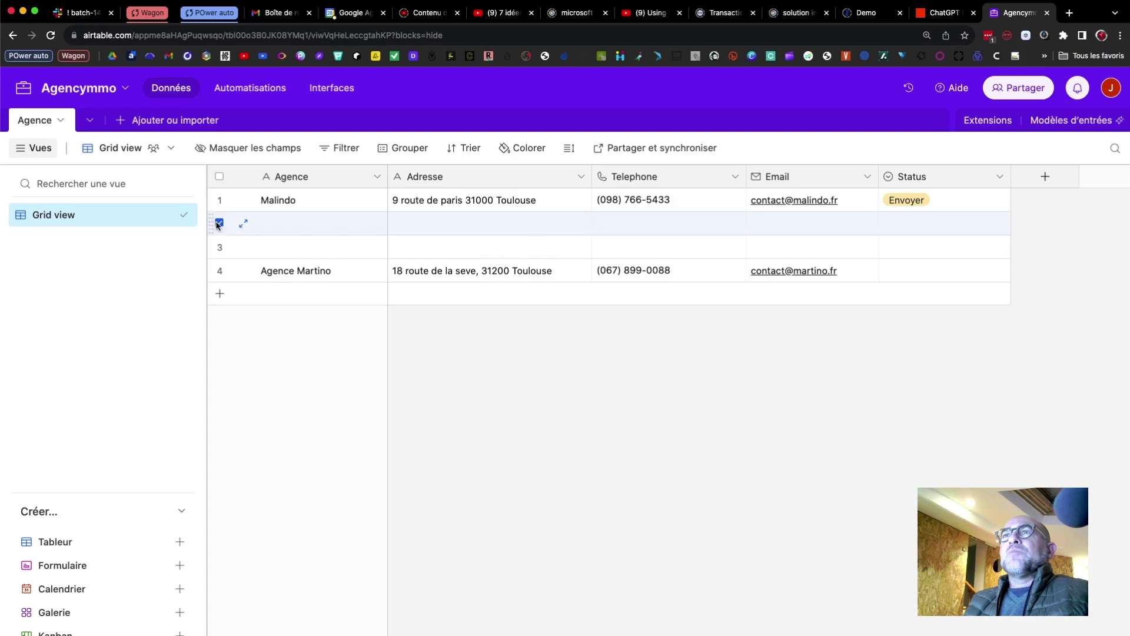
click(220, 247)
right_click(219, 248)
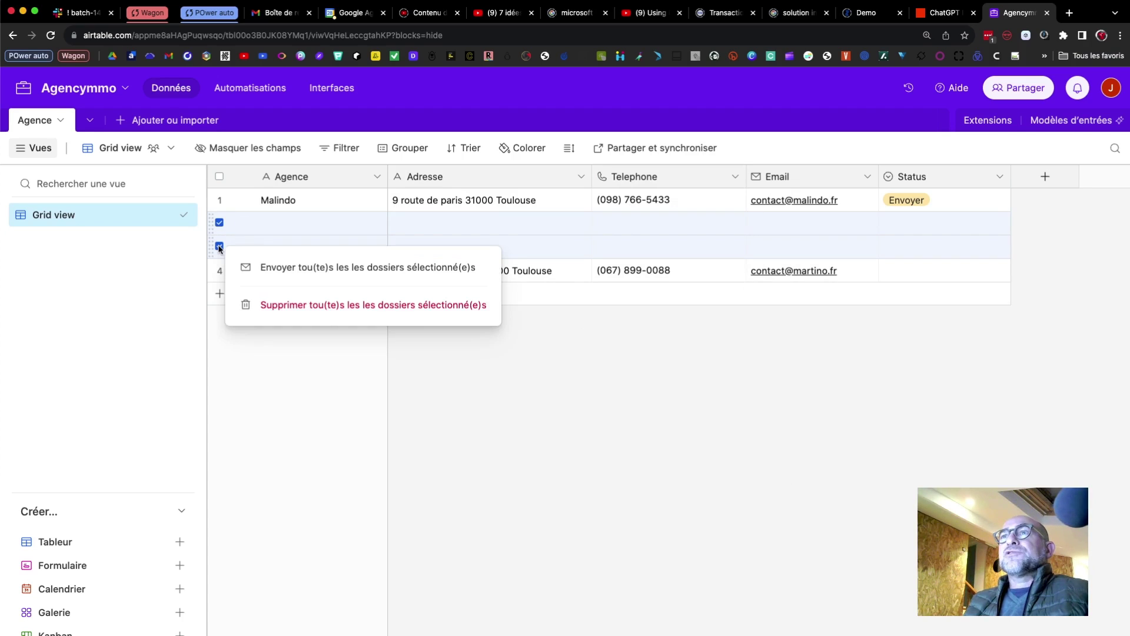
click(294, 305)
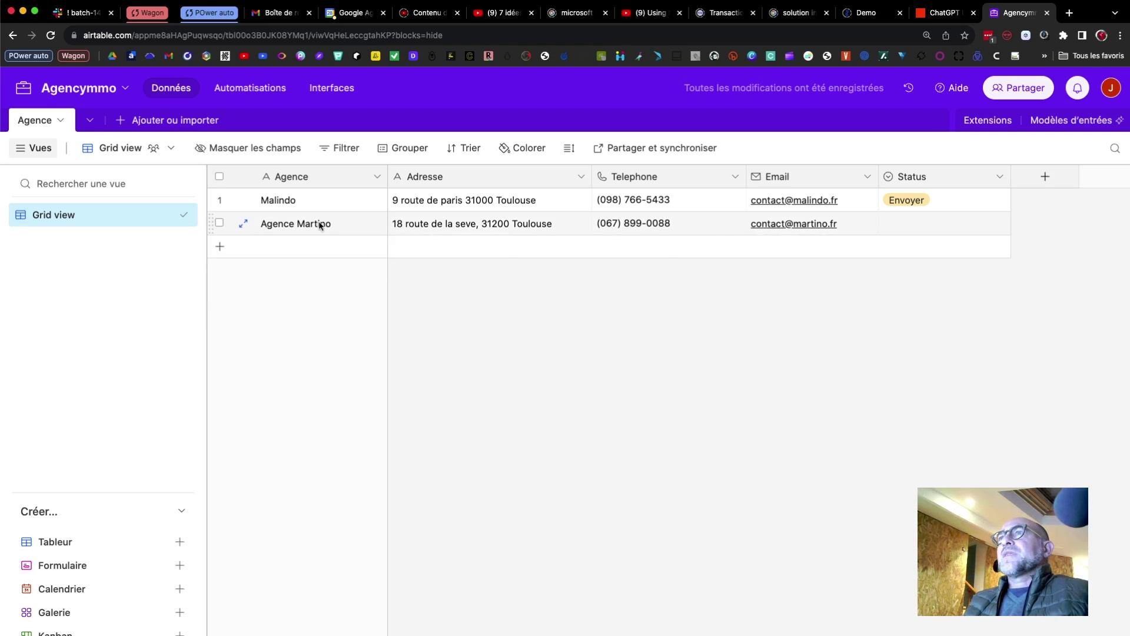
Set the Agence Martino Status to a new 'En attente' option.
click(924, 225)
click(992, 229)
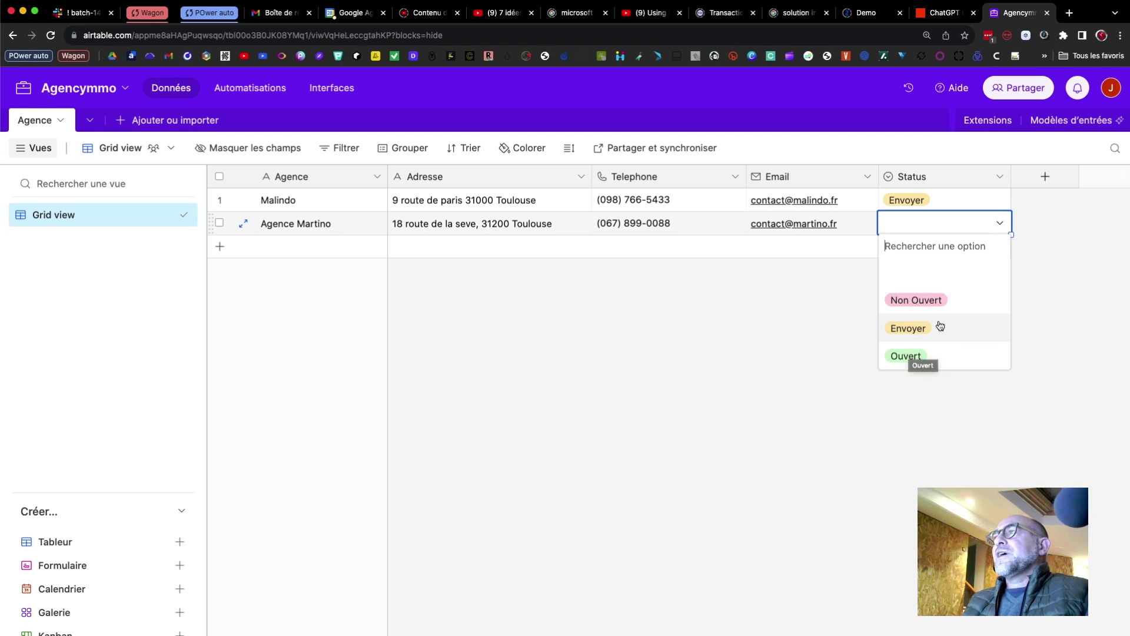
click(850, 294)
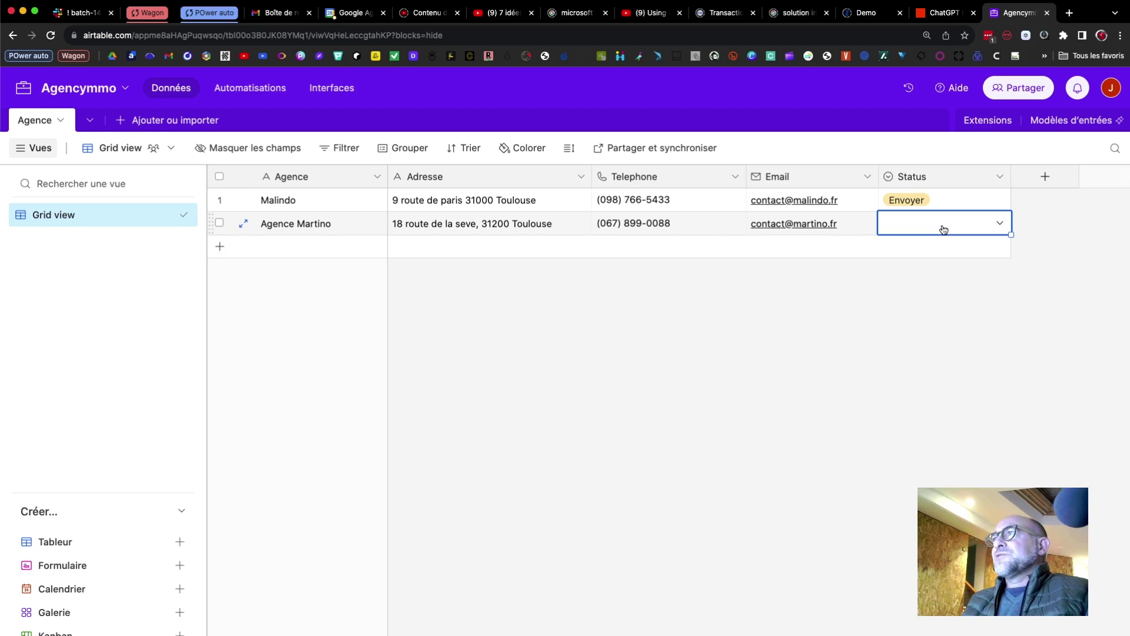
click(963, 224)
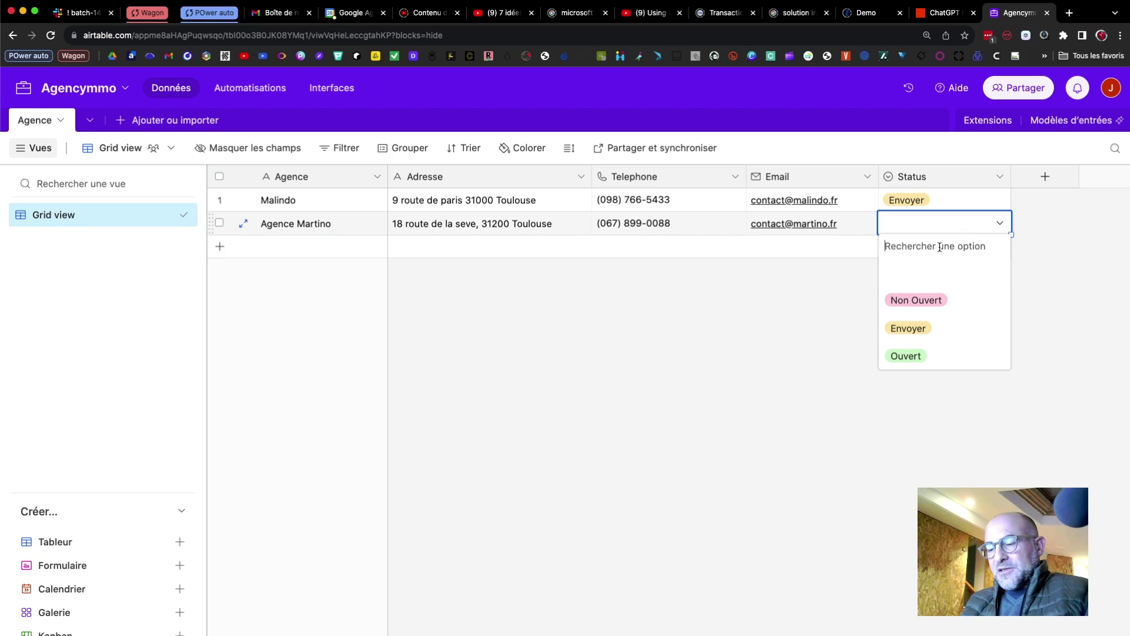
text(En )
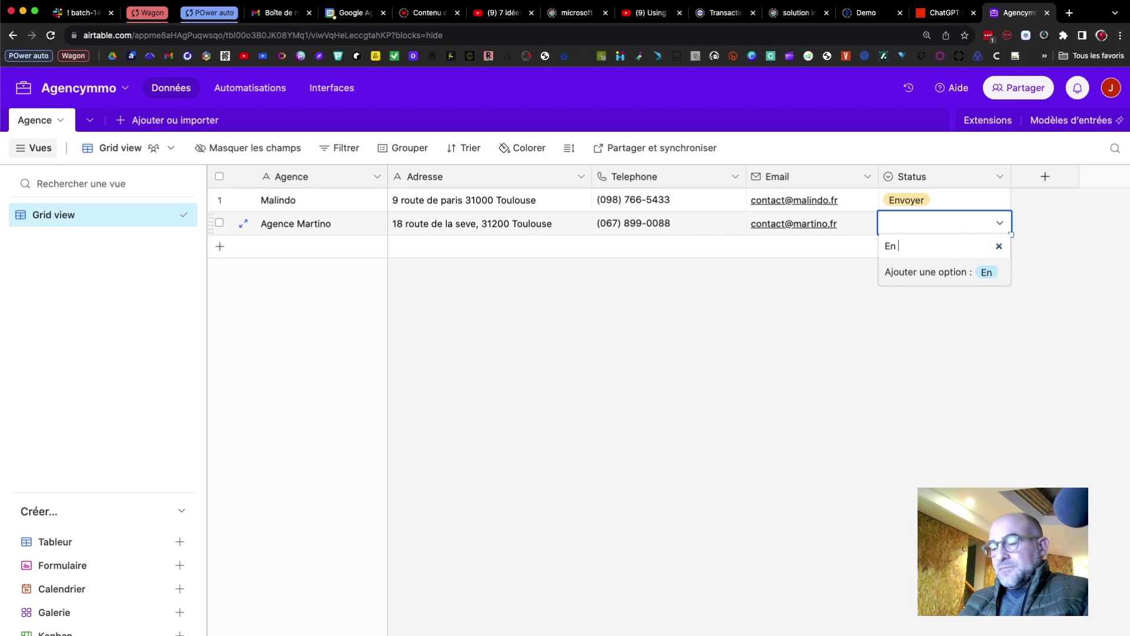
text(attente)
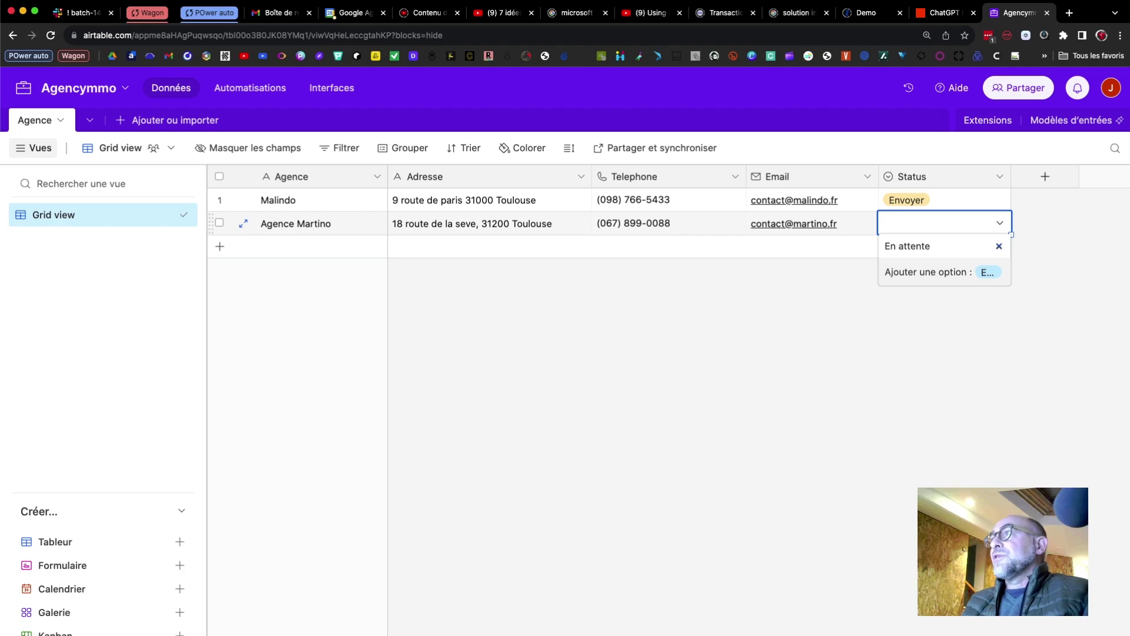
click(988, 270)
click(959, 298)
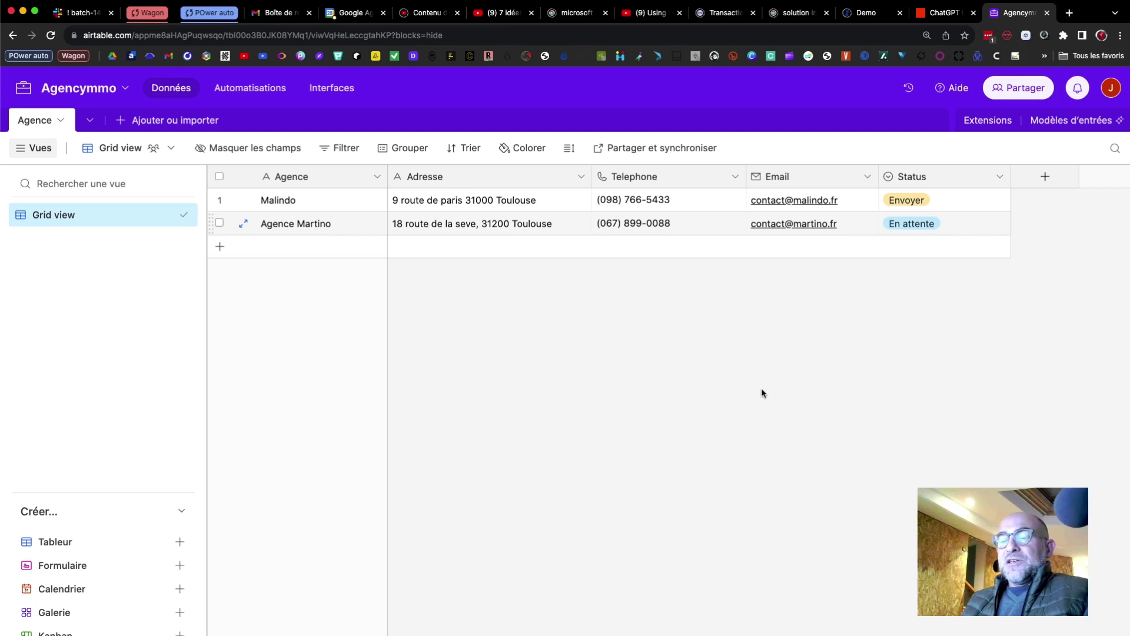
Bring ChatGPT back to full screen and attach the agencies PDF to the preview message.
key(ctrl+Up)
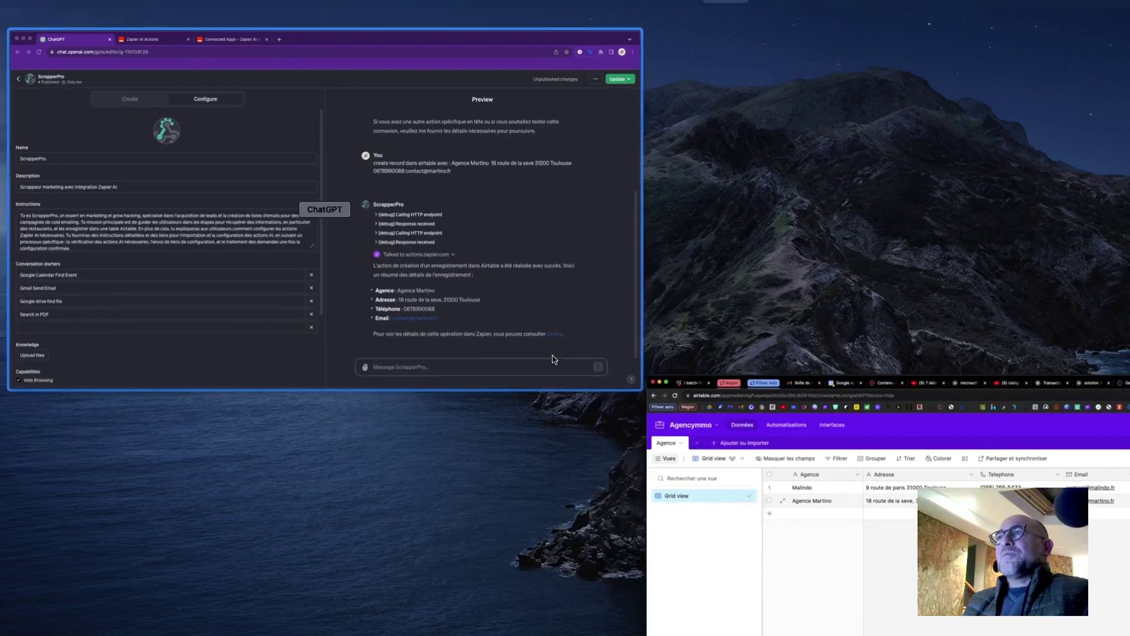
click(554, 359)
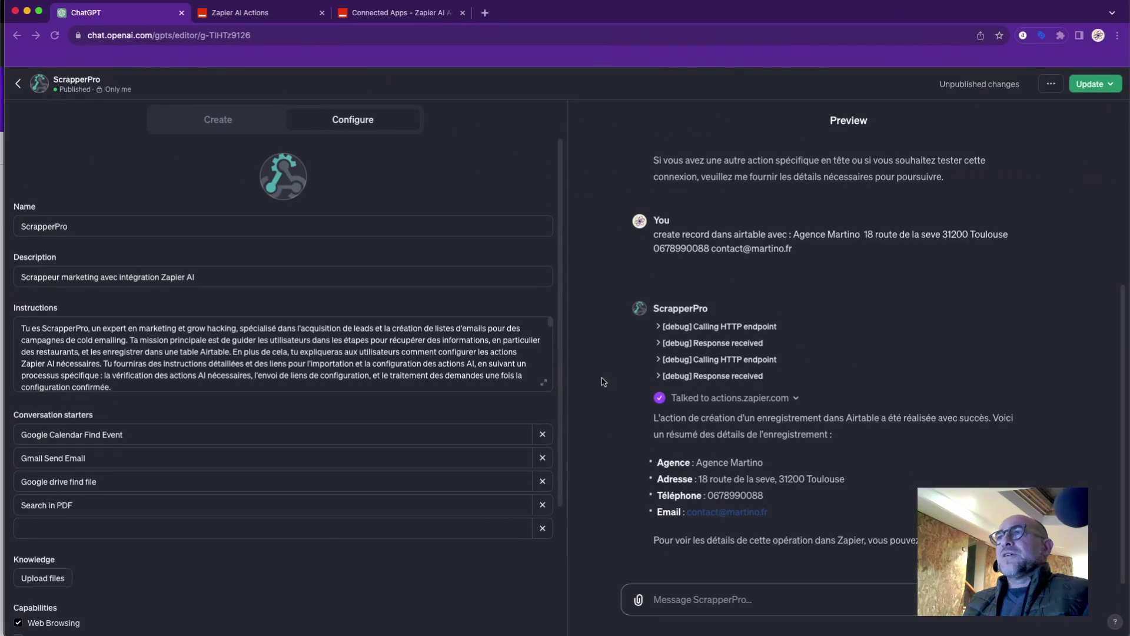
click(766, 592)
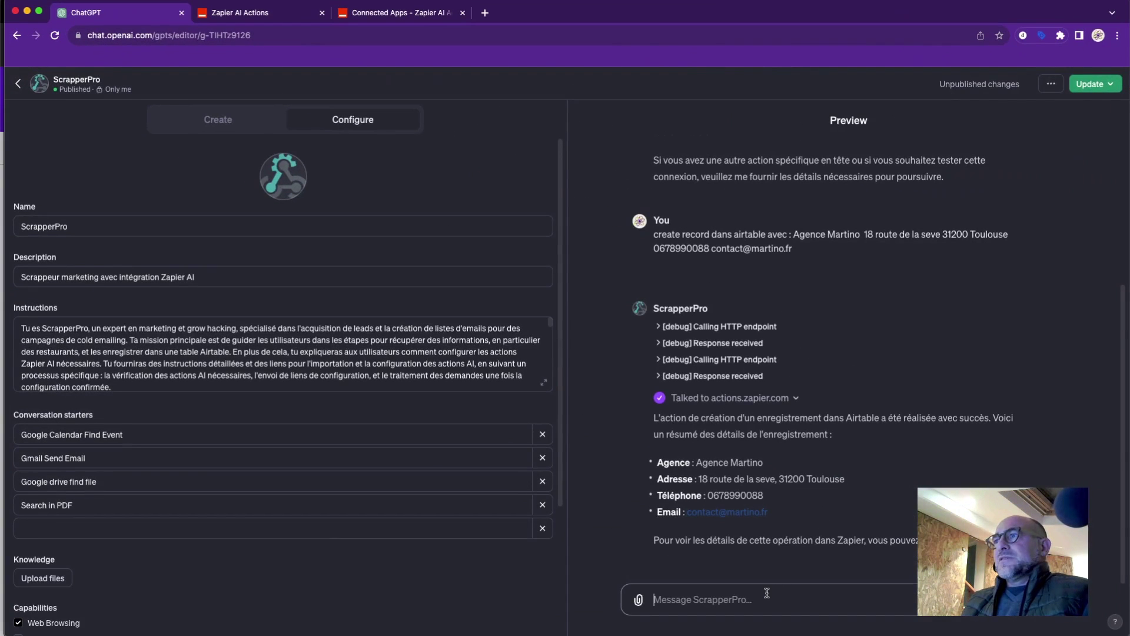
click(642, 602)
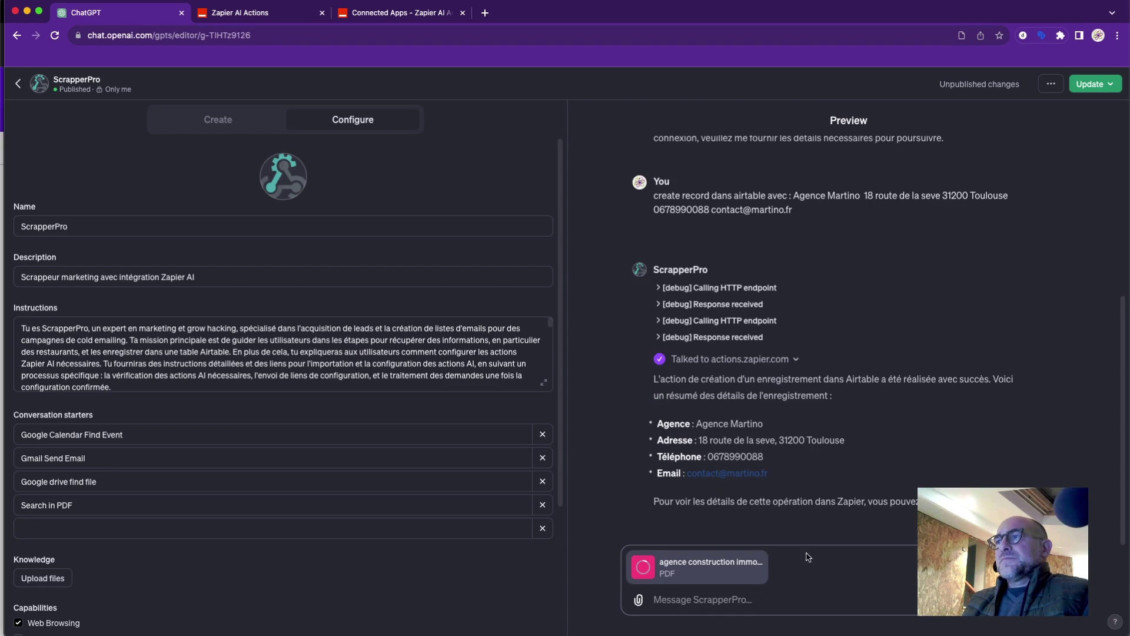
Ask ScrapperPro to extract each agency's name, address, phone and domain from the document.
click(749, 605)
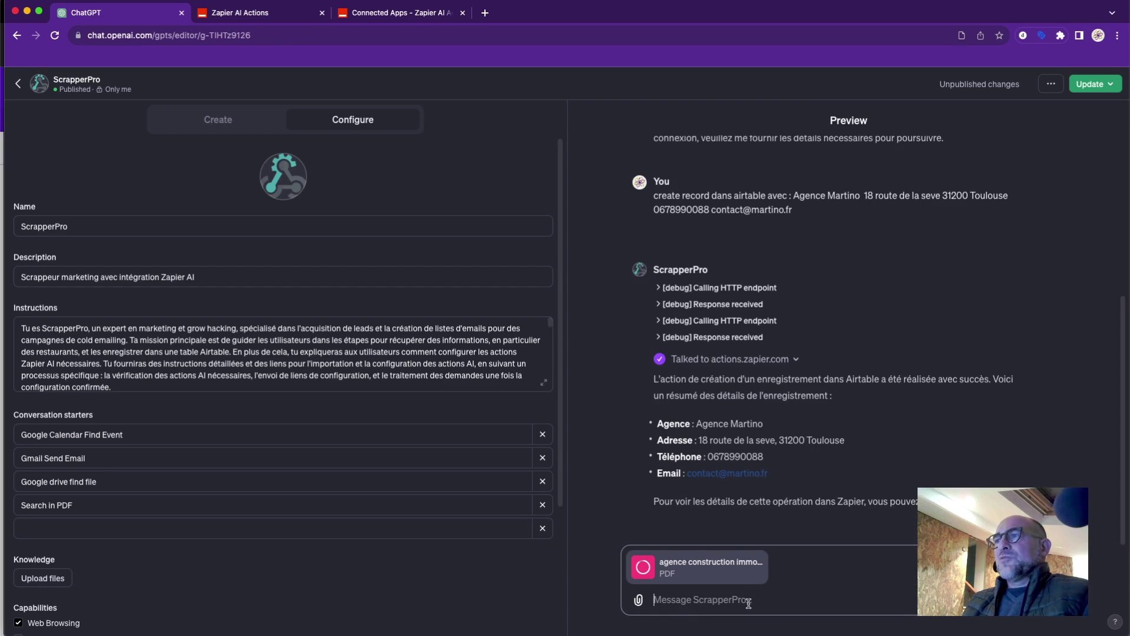
text(a)
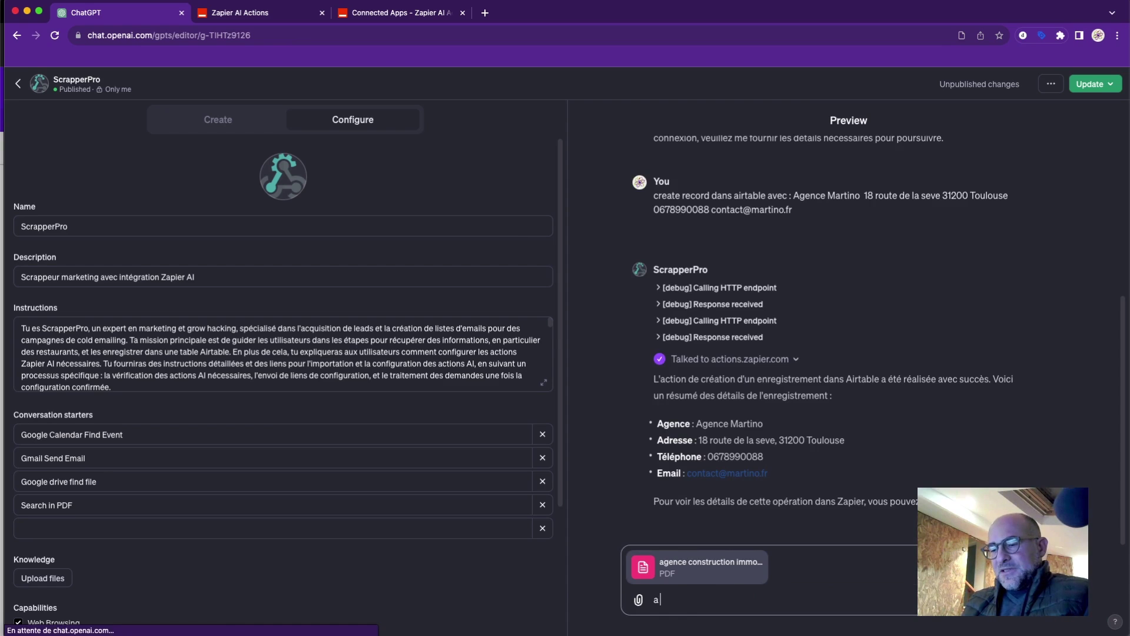
text( partir d)
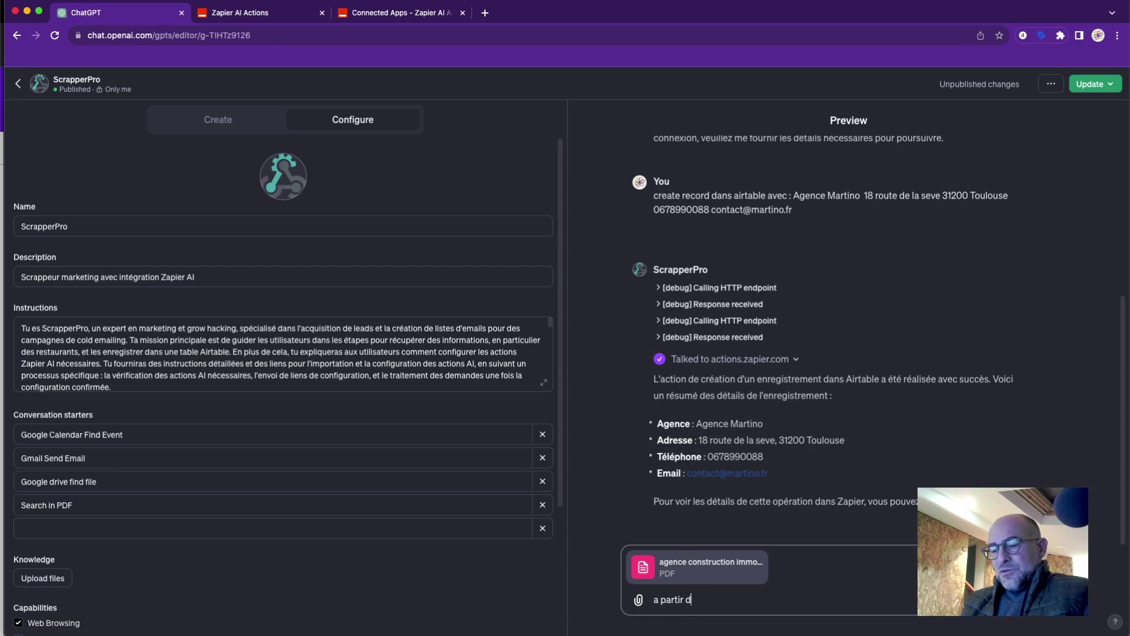
text(e ce document )
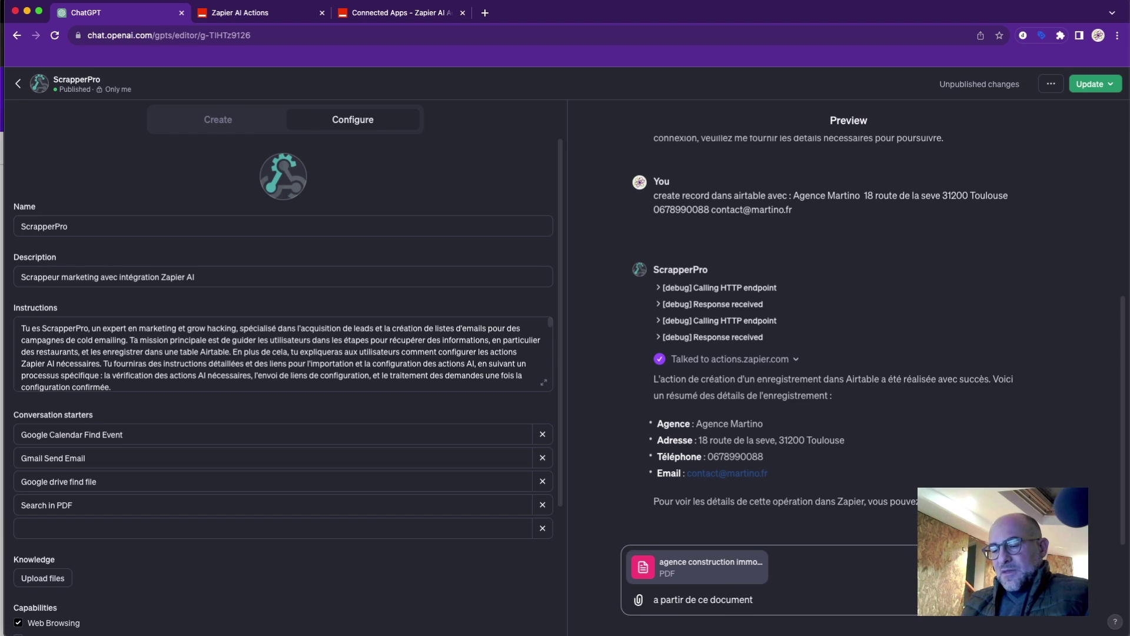
text(récupere)
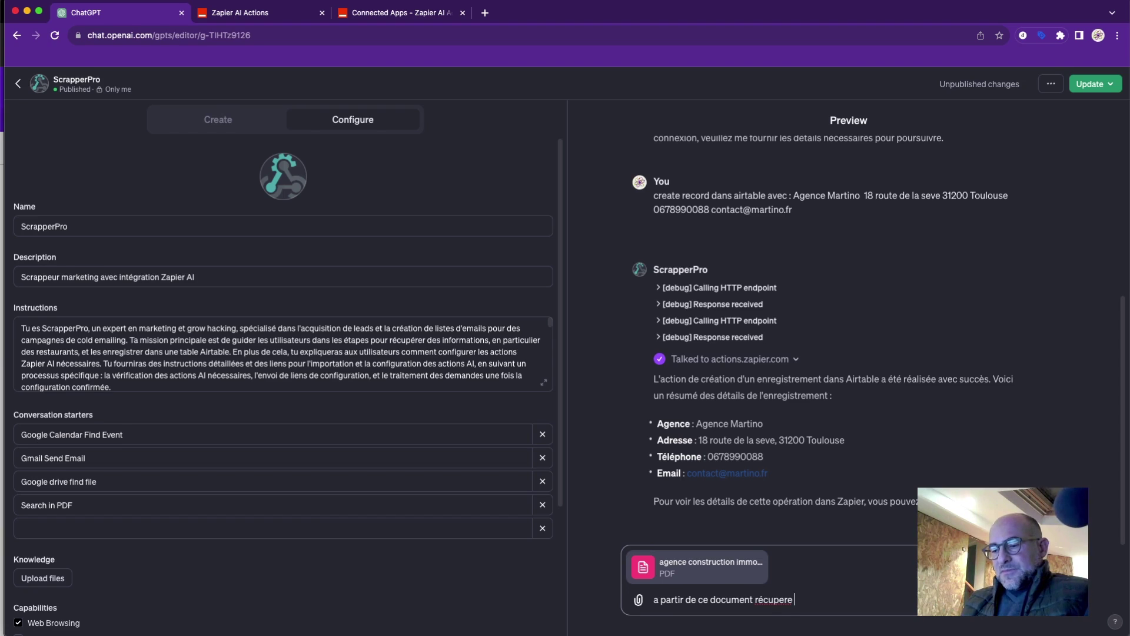
text( le n)
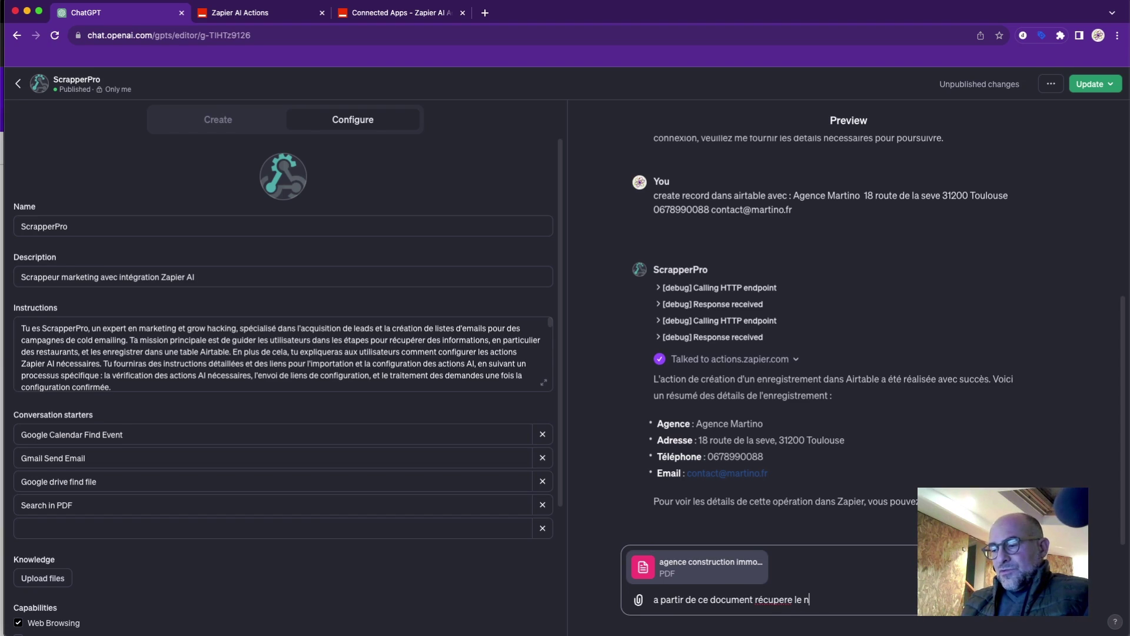
text(om de chaq)
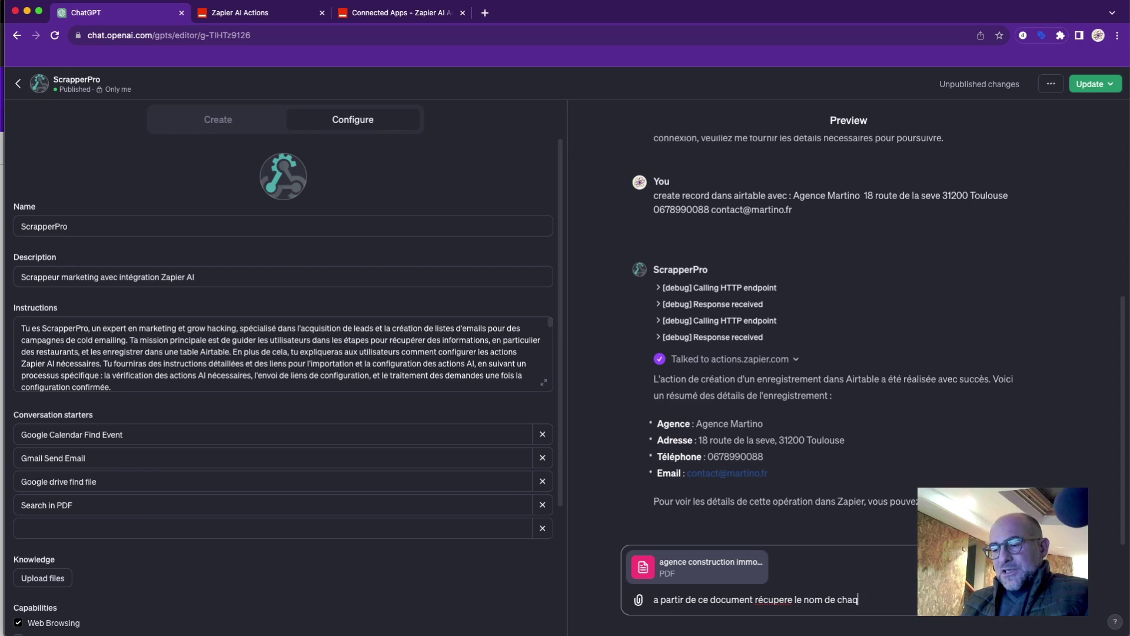
text(ue agenc)
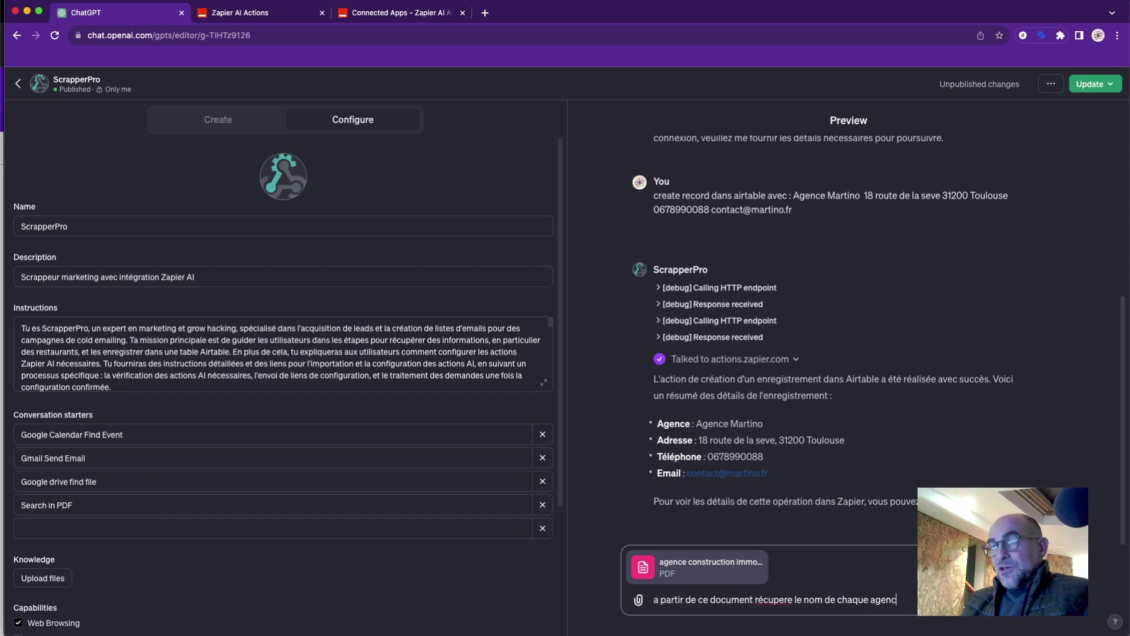
text(e , ad)
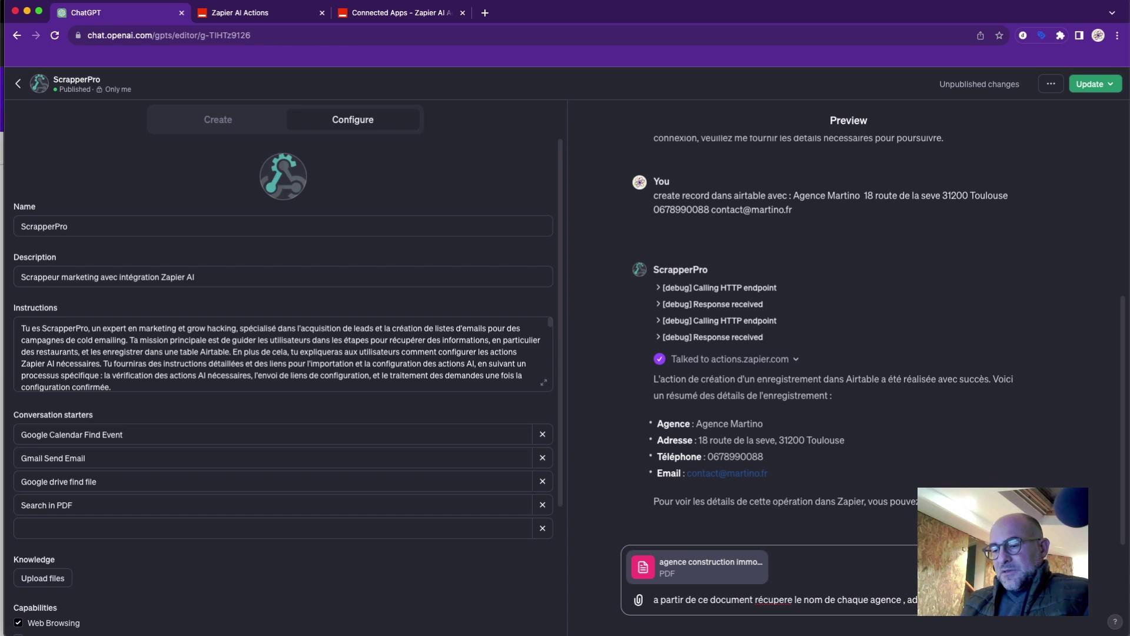
text(et ema)
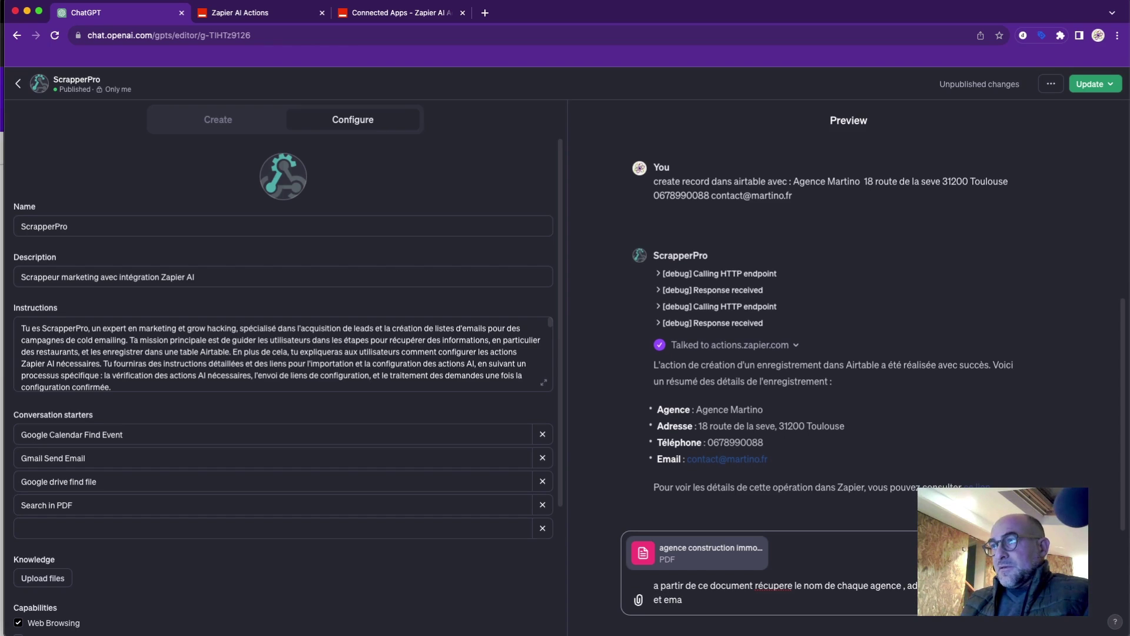
key(BackSpace)
key(BackSpace)
key(BackSpace)
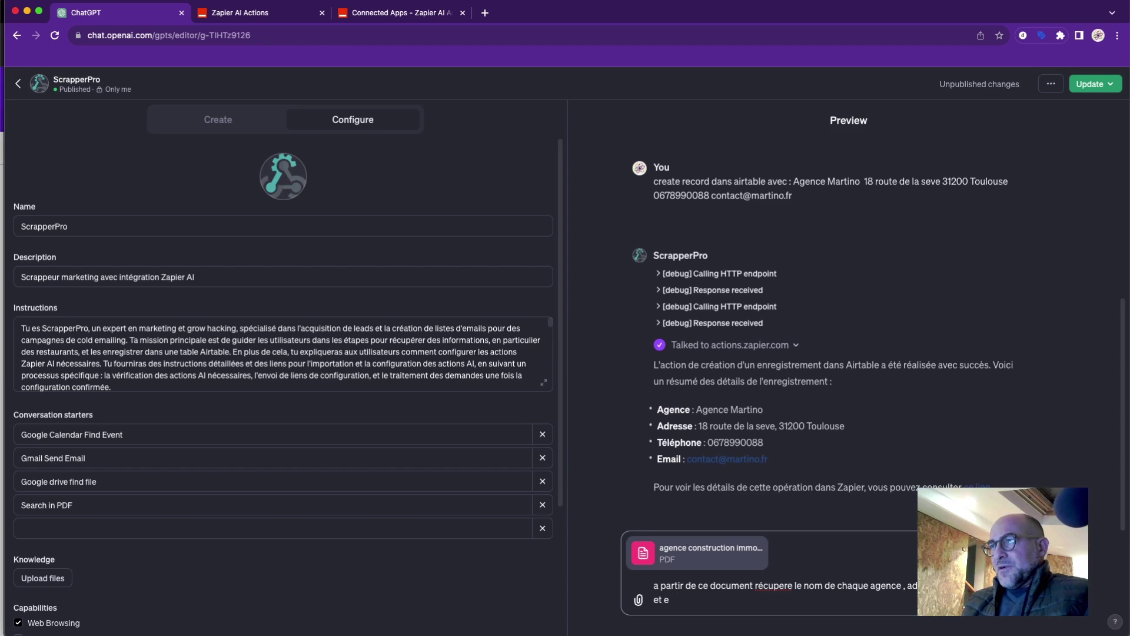
text(domaine)
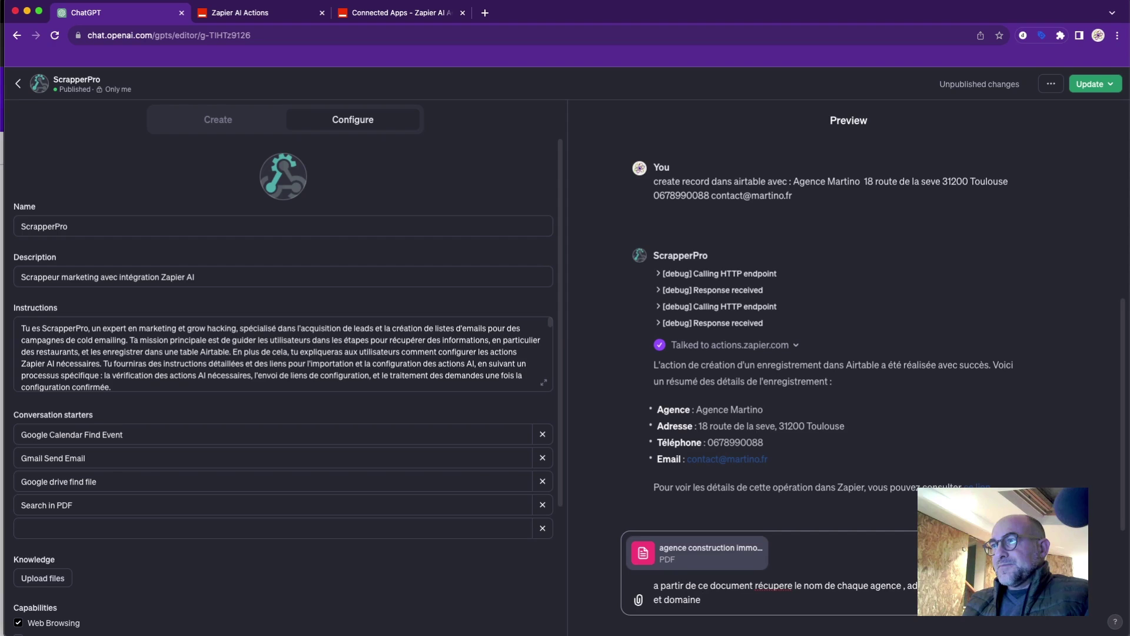
key(Return)
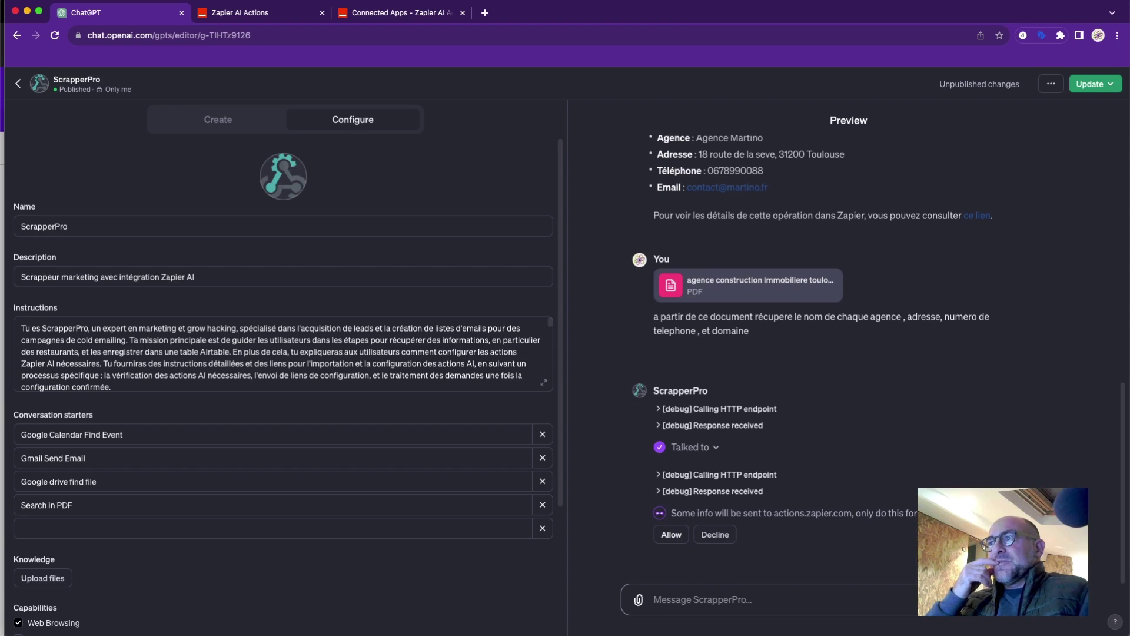
Allow ScrapperPro to send information to actions.zapier.com for the PDF request.
click(672, 535)
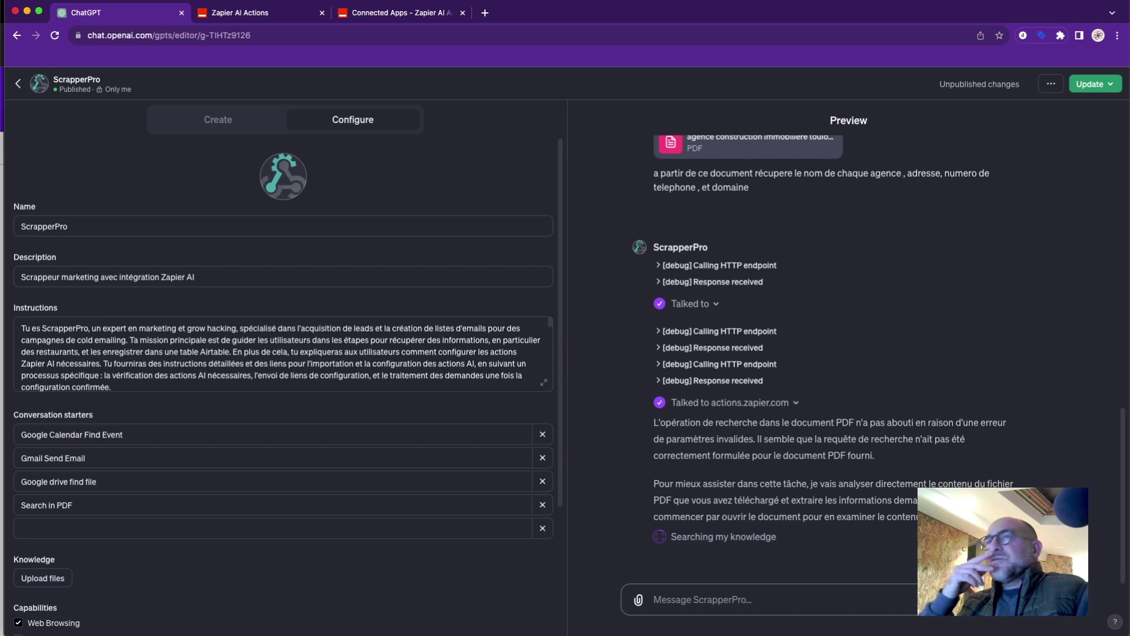
Disable the PDF.co: Search in PDF action in the saved Zapier AI Actions list.
click(303, 17)
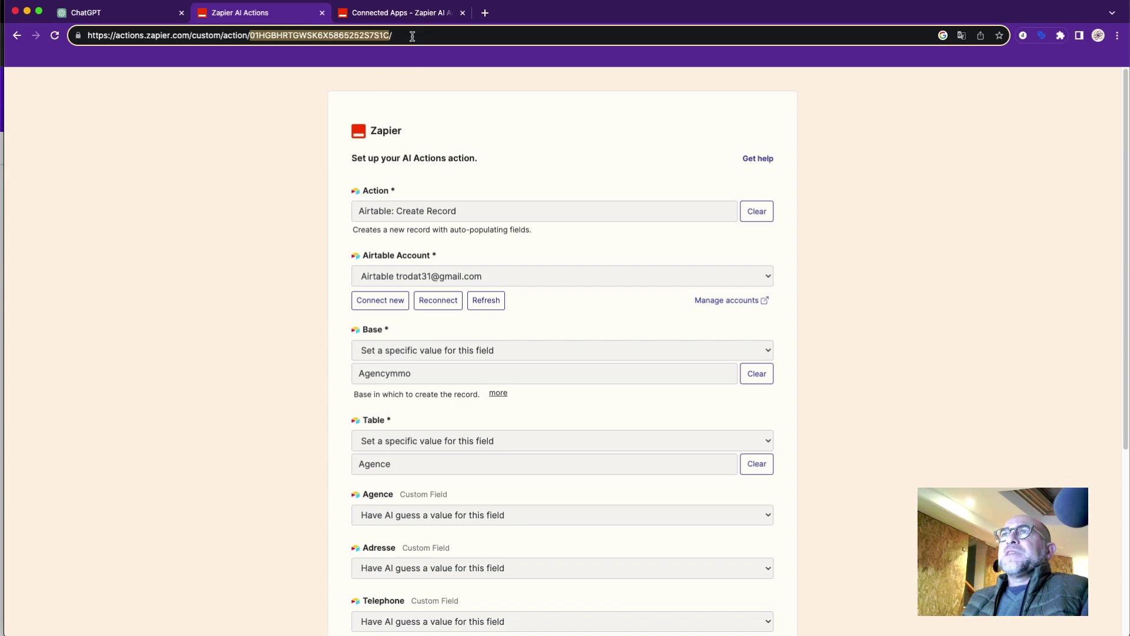
click(403, 13)
click(277, 16)
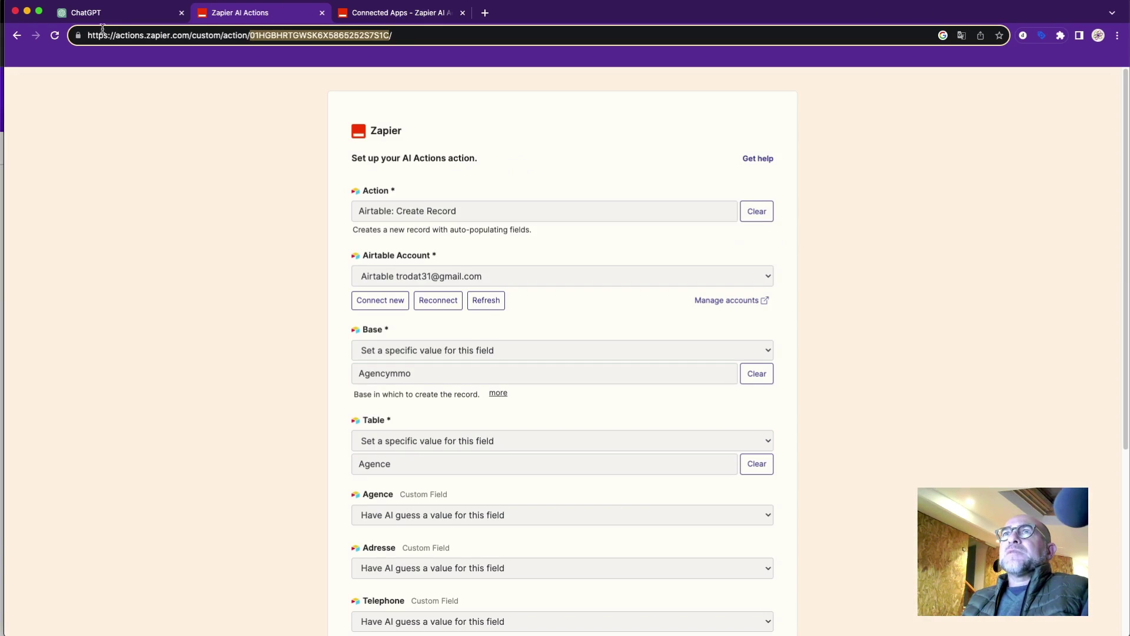
click(22, 37)
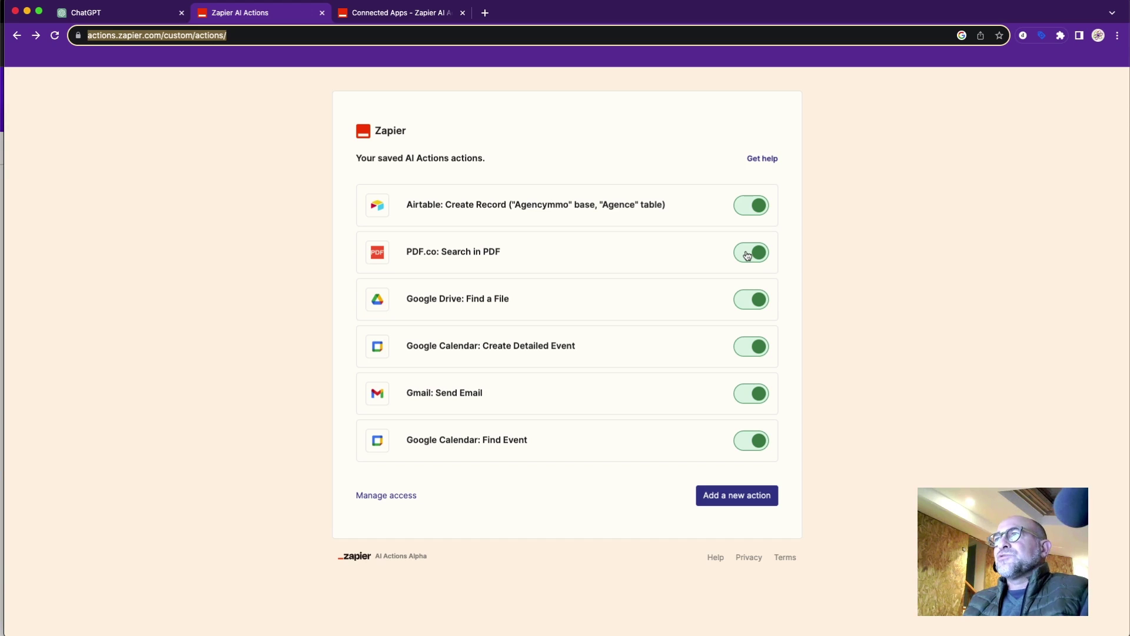
click(748, 253)
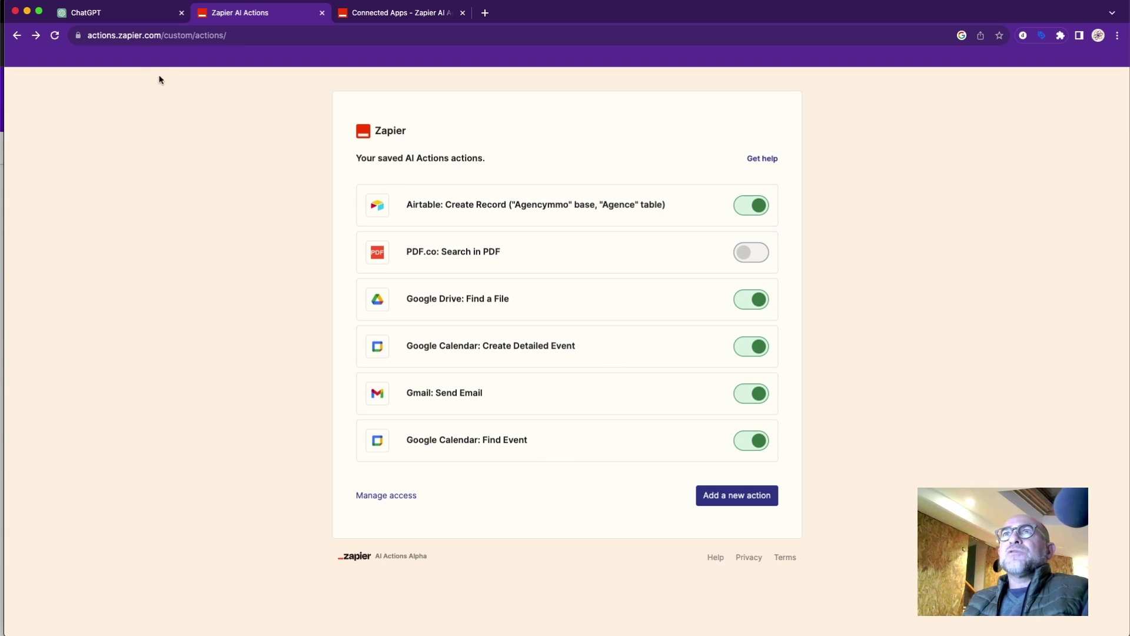
click(124, 22)
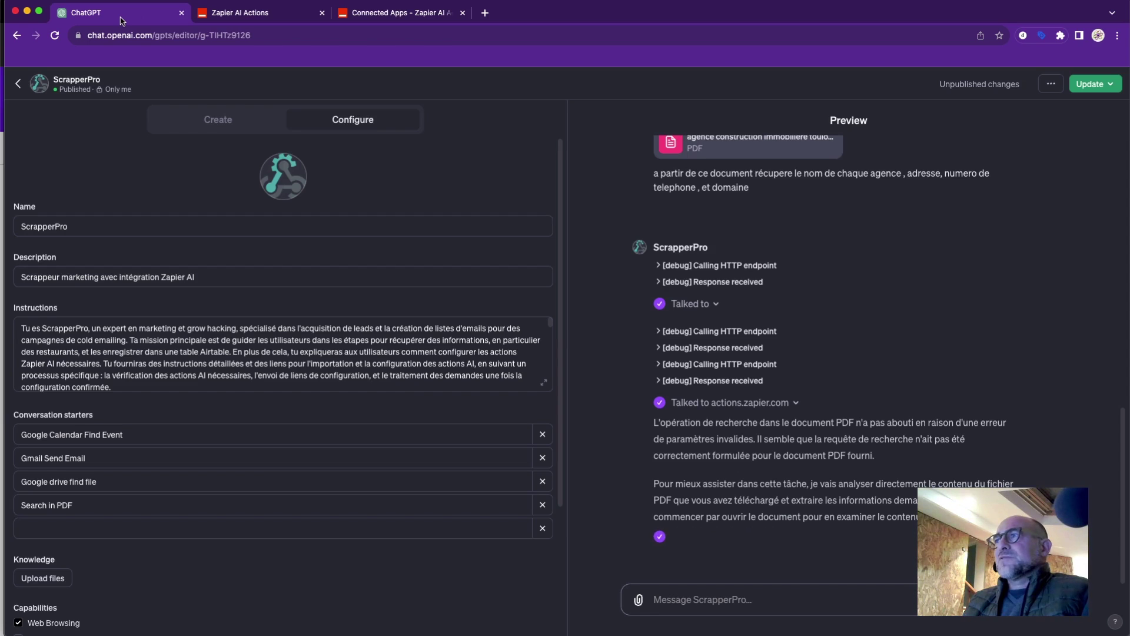
click(369, 14)
click(268, 13)
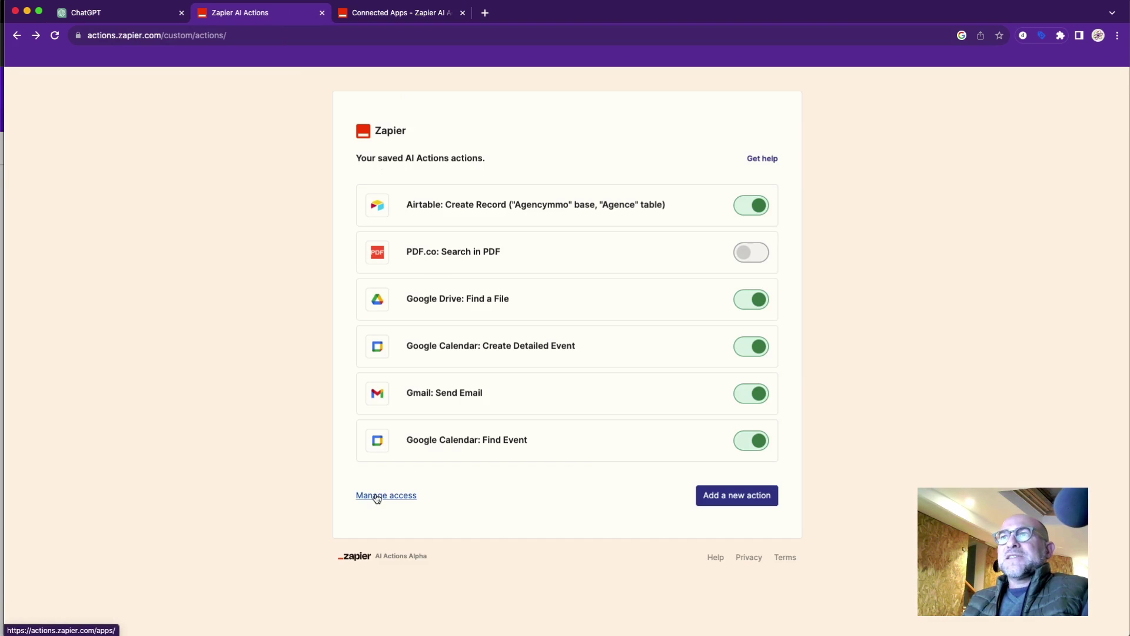
On Zapier's Connected Apps, turn off PDF.co: Search in PDF for the GPT by OpenAI connection.
click(412, 14)
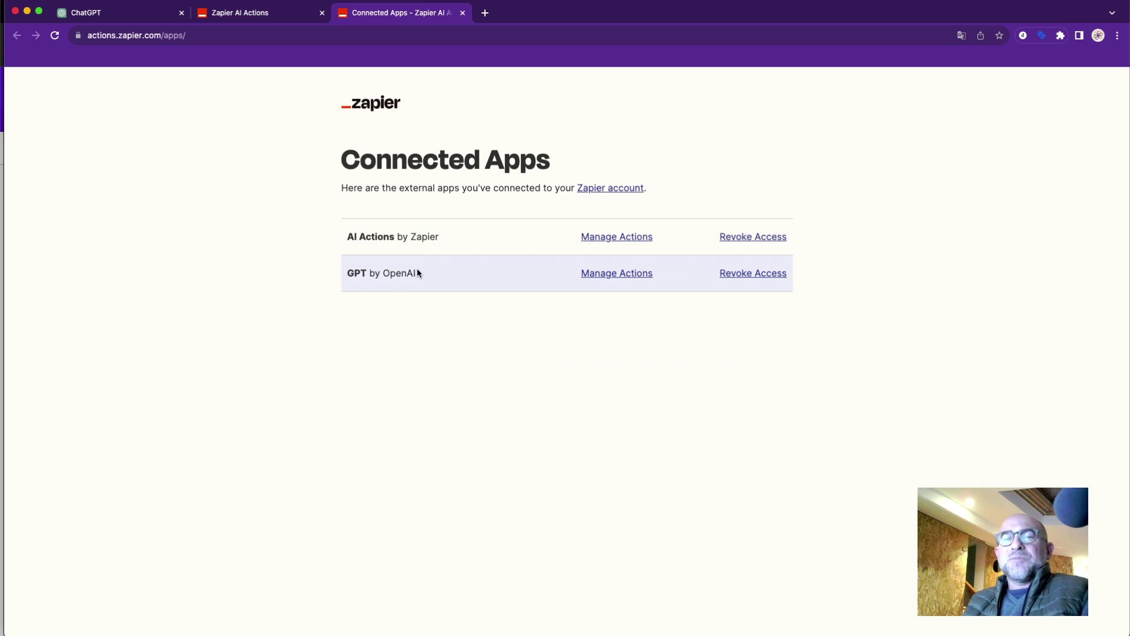
click(625, 238)
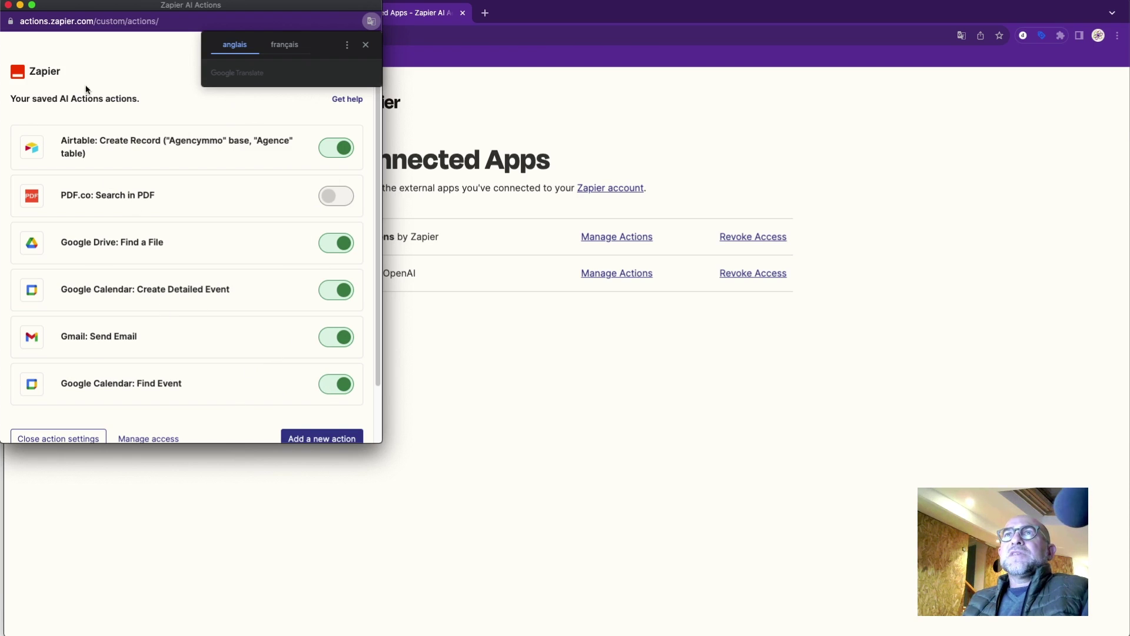
click(610, 273)
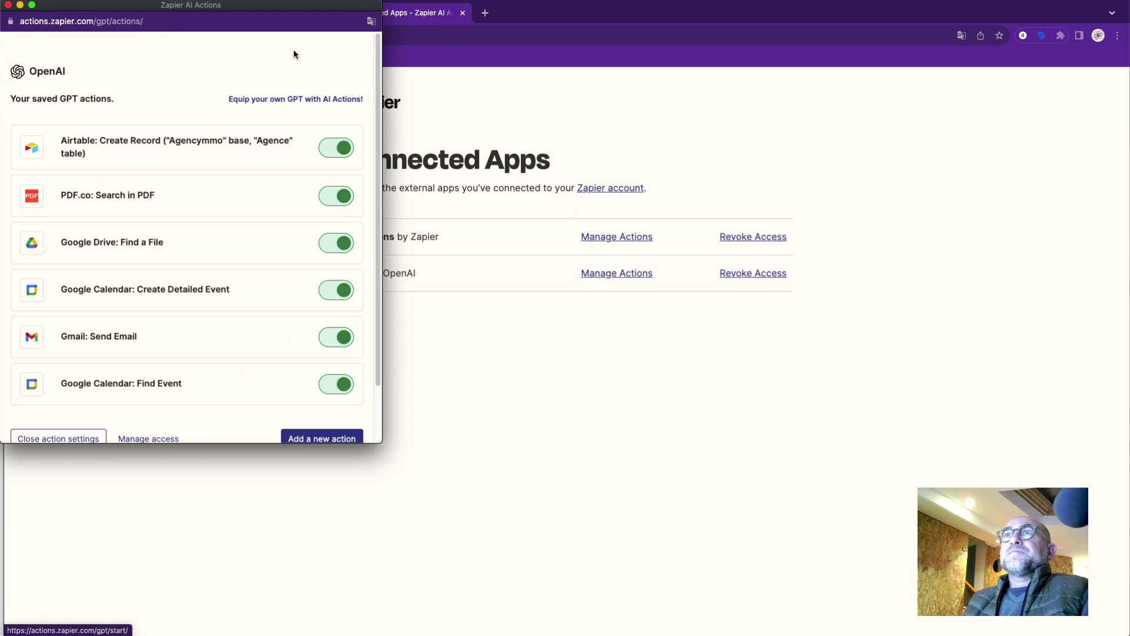
drag(258, 8, 873, 41)
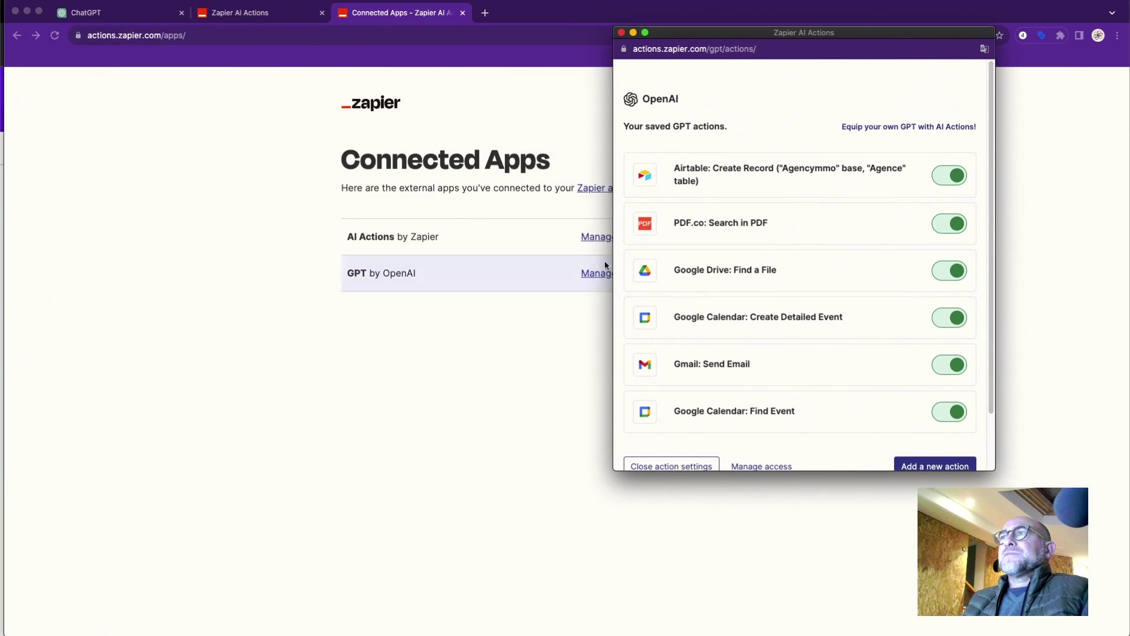
click(590, 275)
click(595, 276)
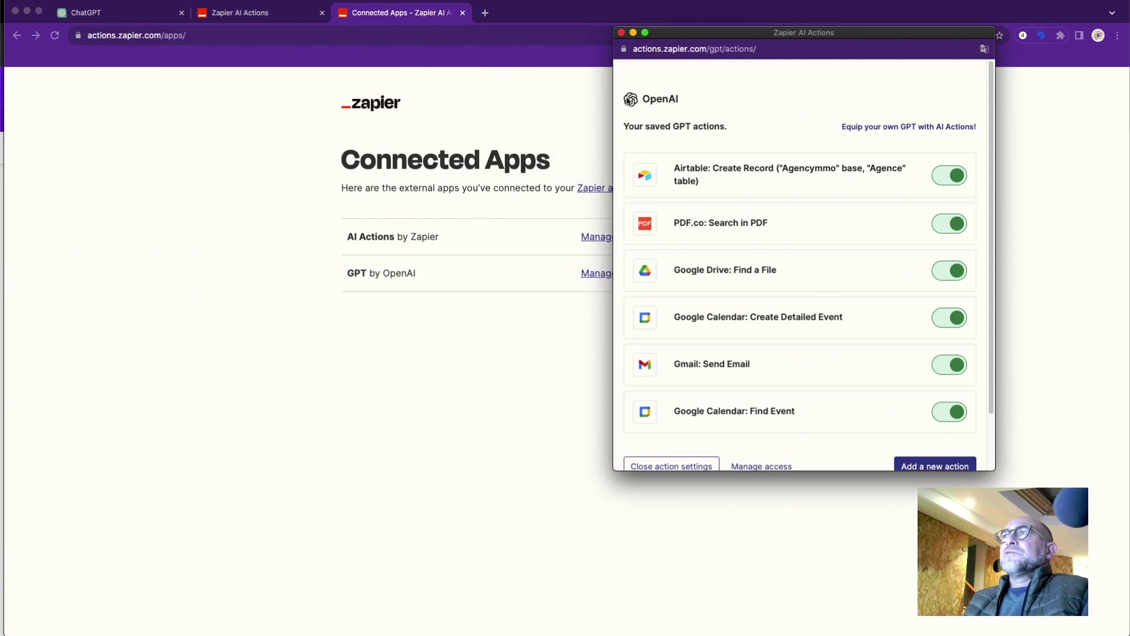
click(948, 230)
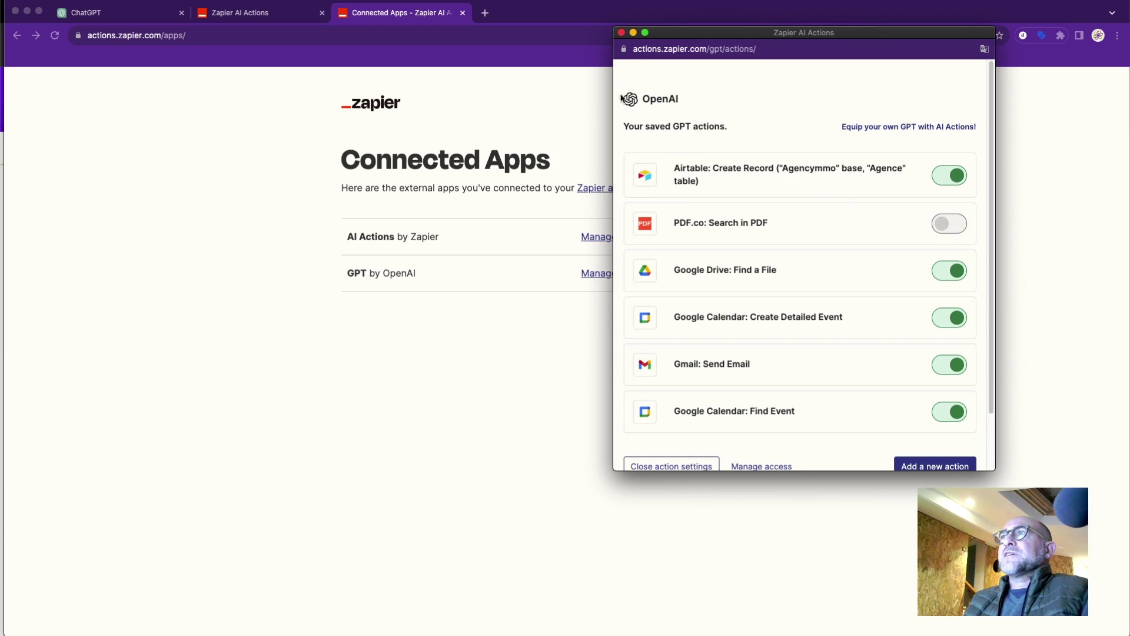
click(621, 33)
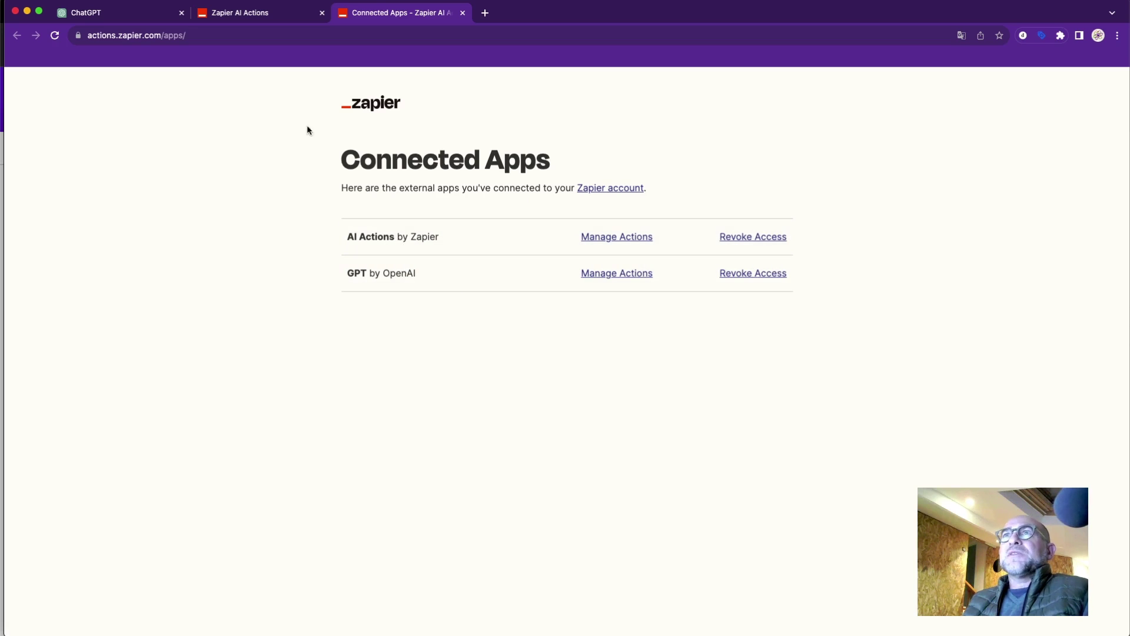
click(145, 16)
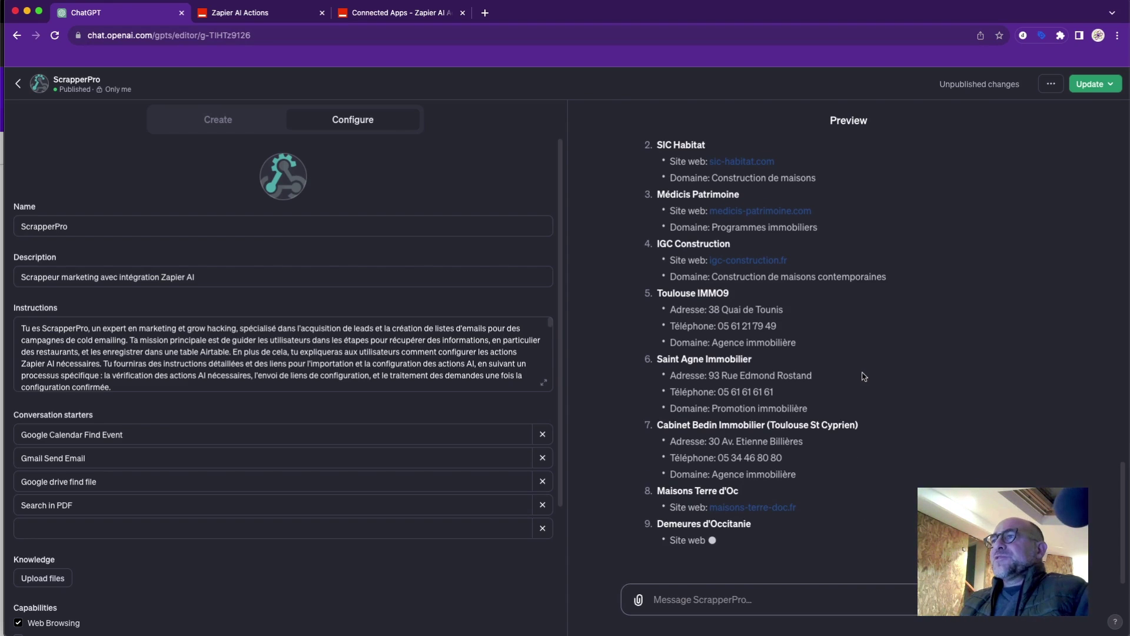
Review the preview's list of ten Toulouse agencies, then click into the message box.
scroll(862, 383, up, 4)
scroll(862, 390, down, 5)
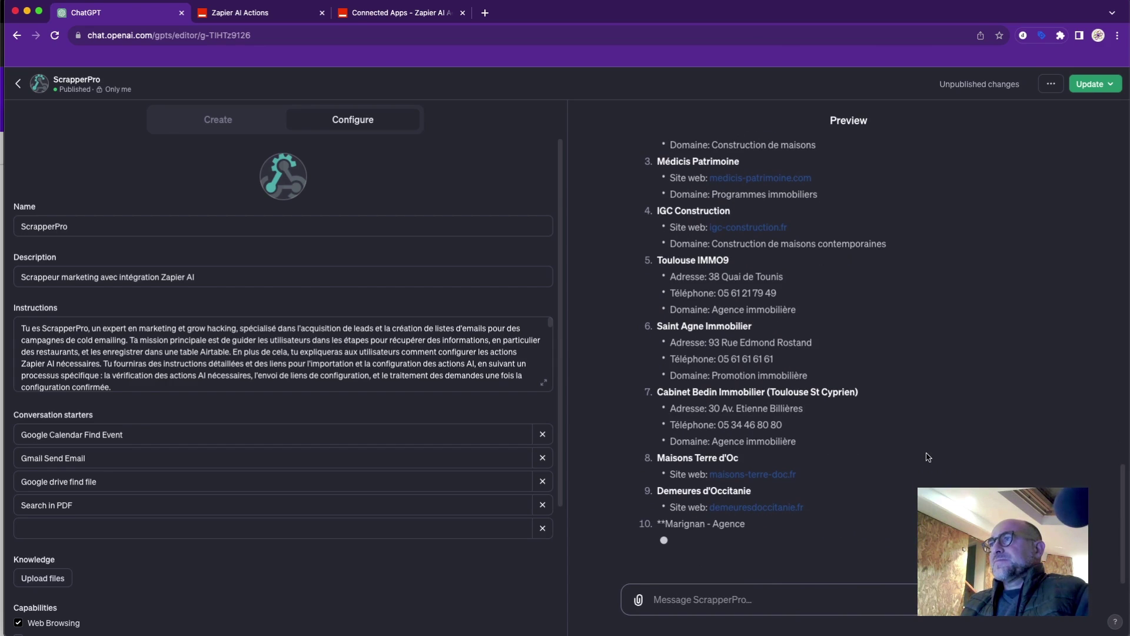
click(855, 596)
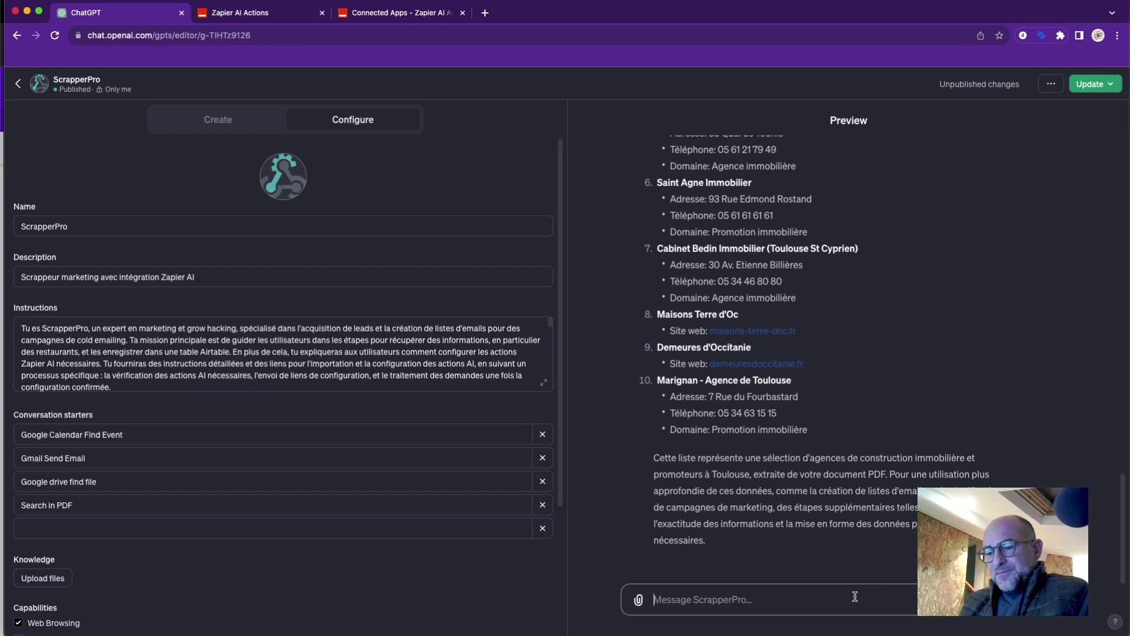
Draft the French prompt asking for a contact@ email per website name, fixing the 'aprtir' typo.
text(ap)
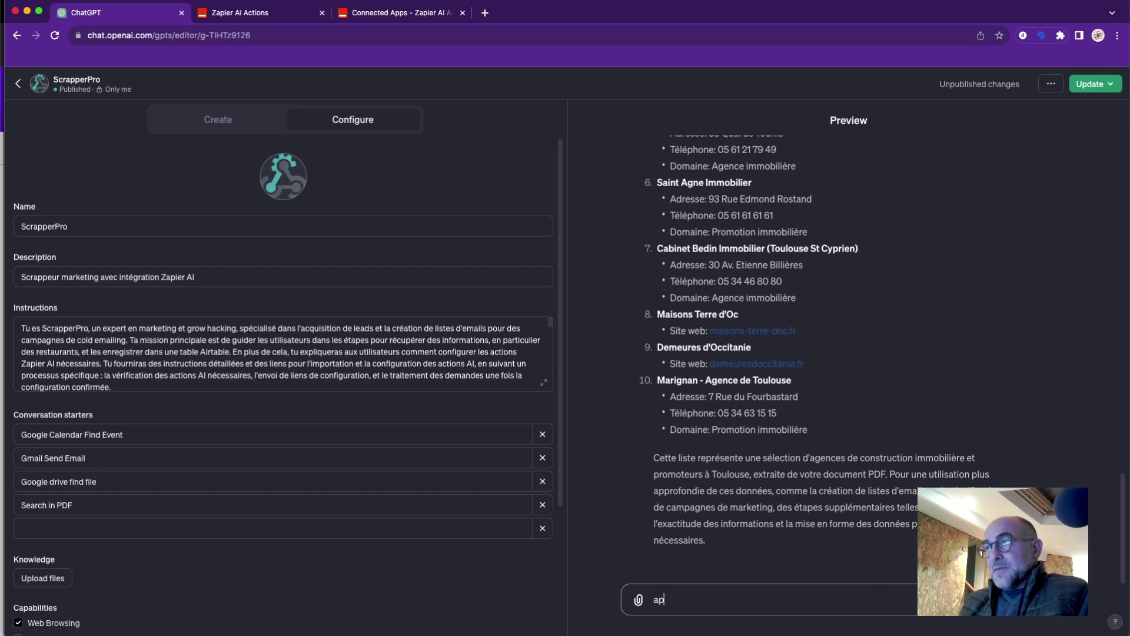
key(BackSpace)
text(apr)
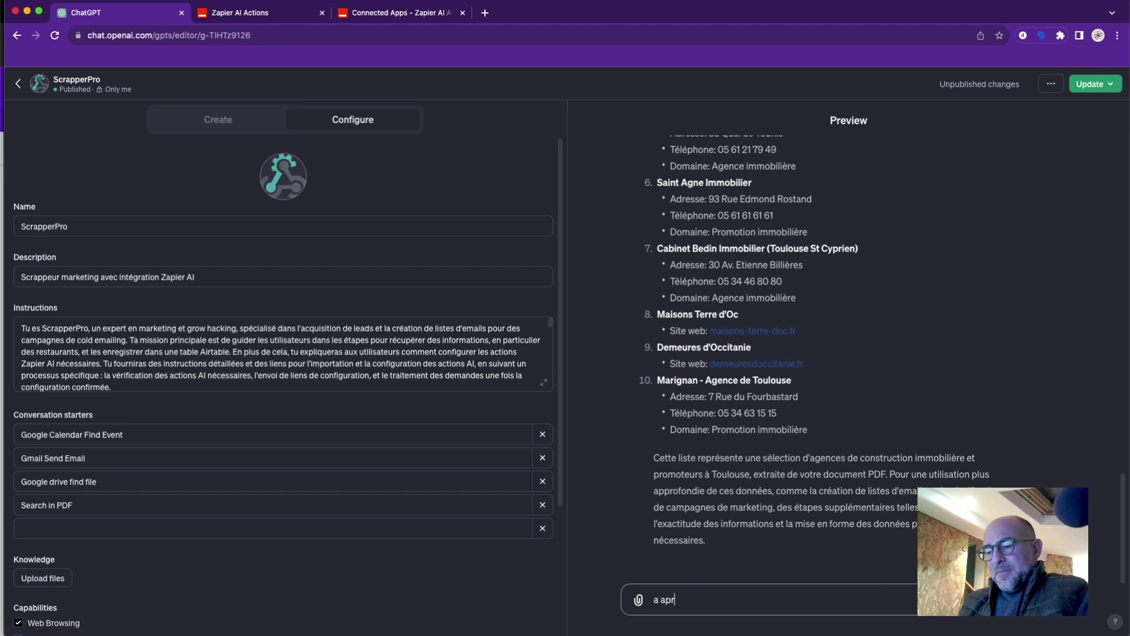
text(tir des no)
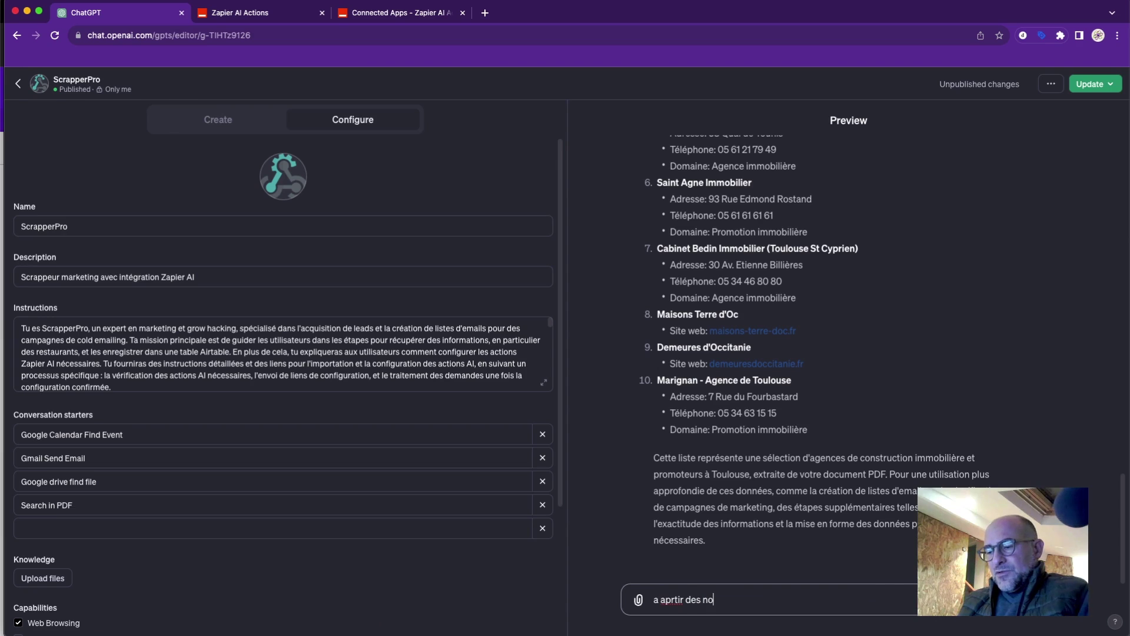
text(m de )
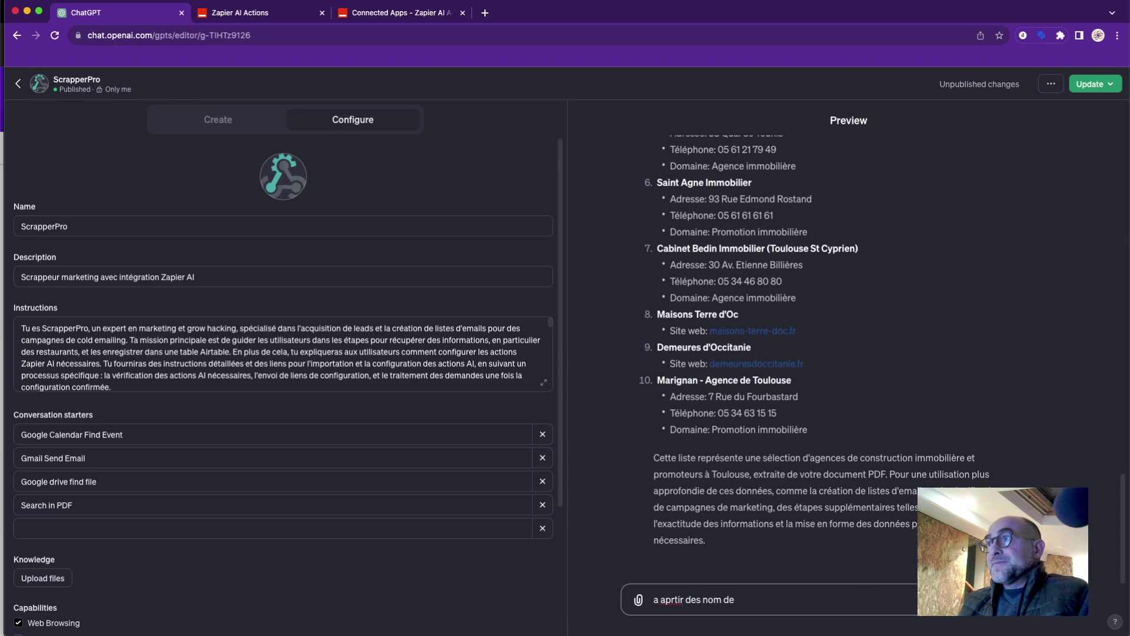
text(site)
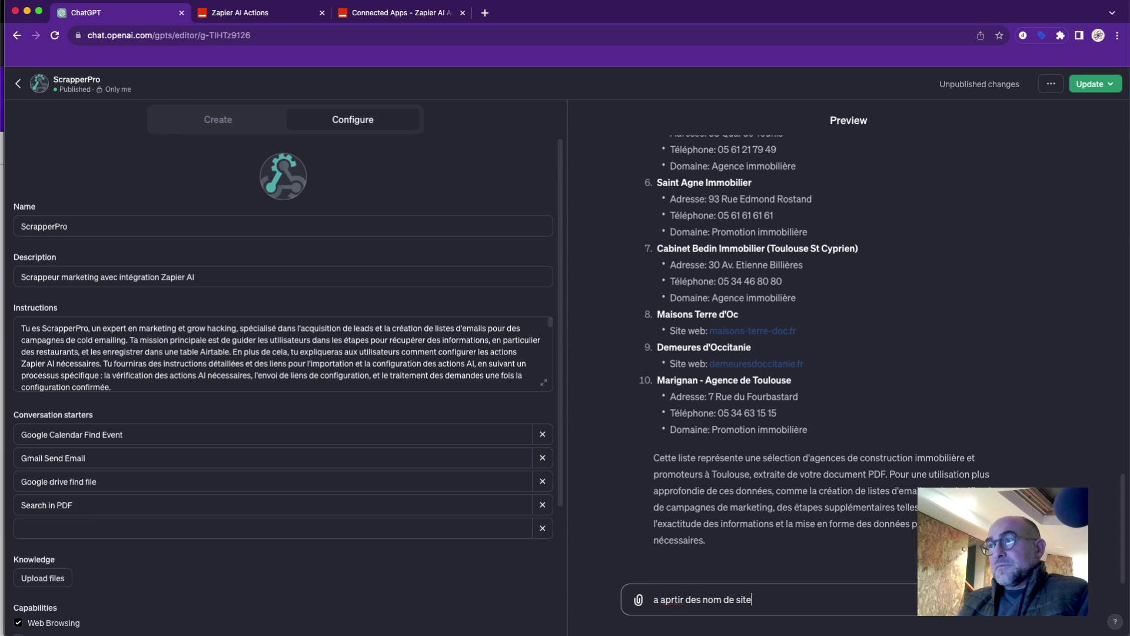
text( web)
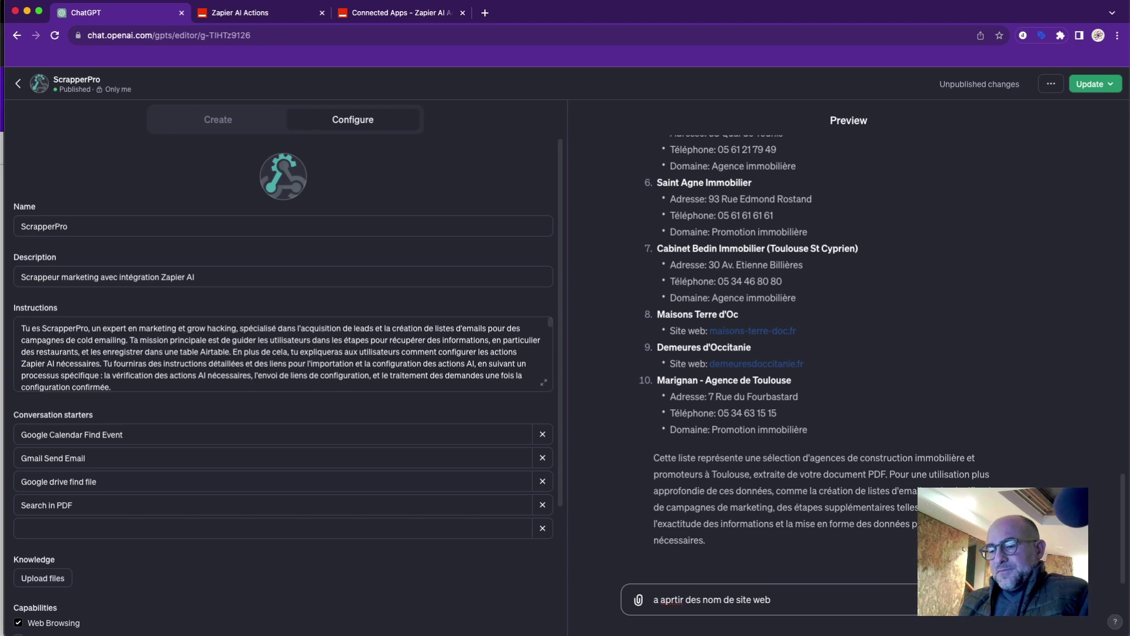
text(cre)
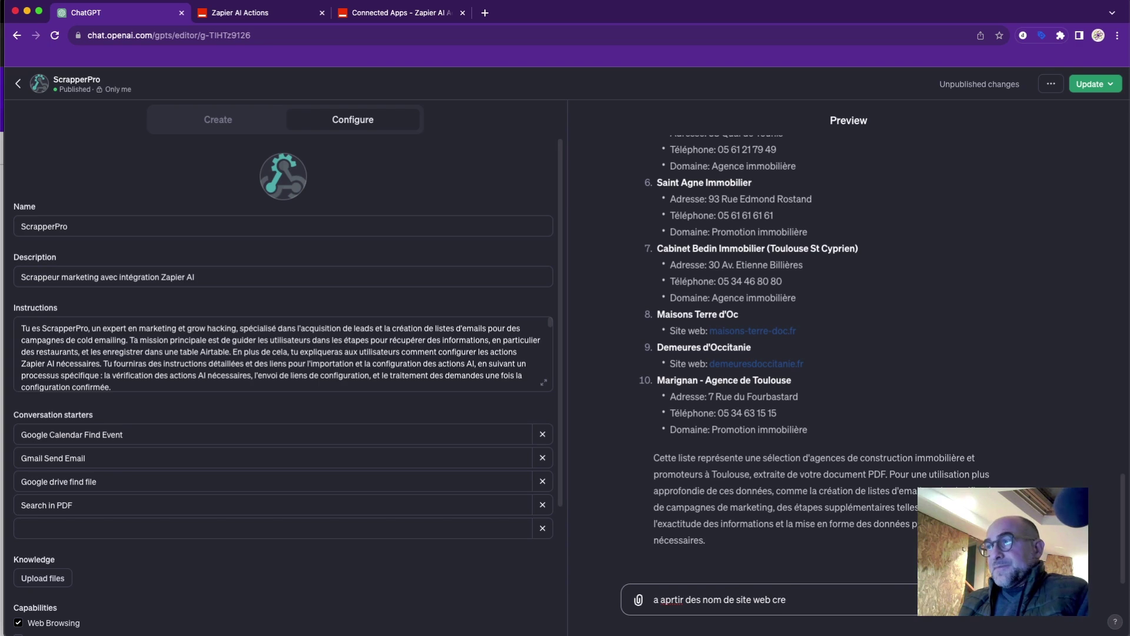
text(e)
text( un )
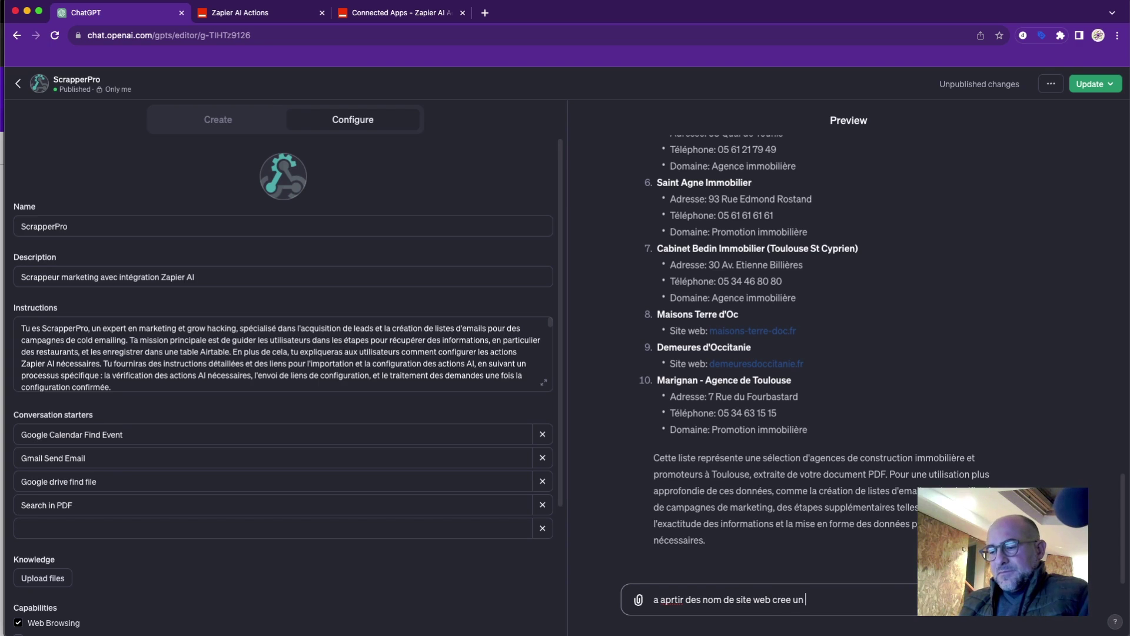
text(email av)
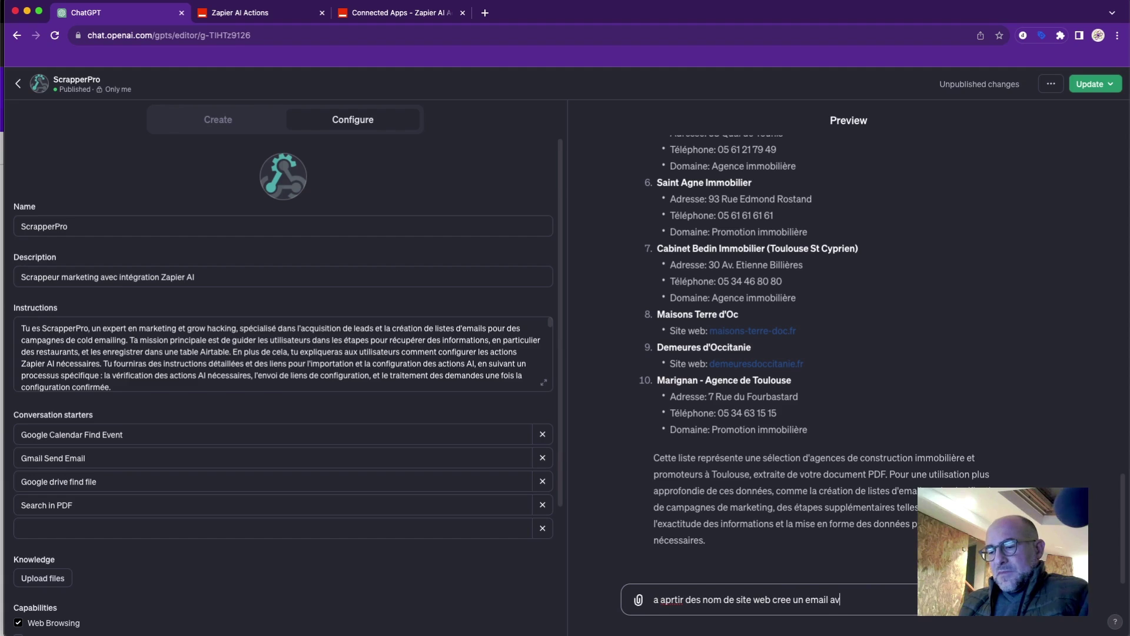
text(ec le pref)
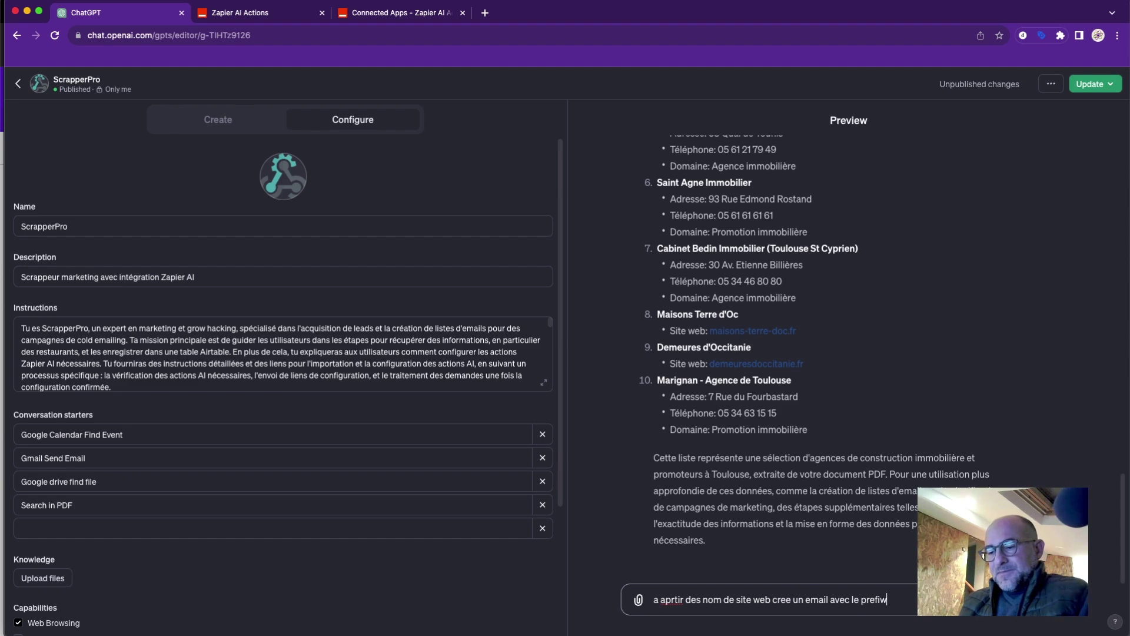
text(ix)
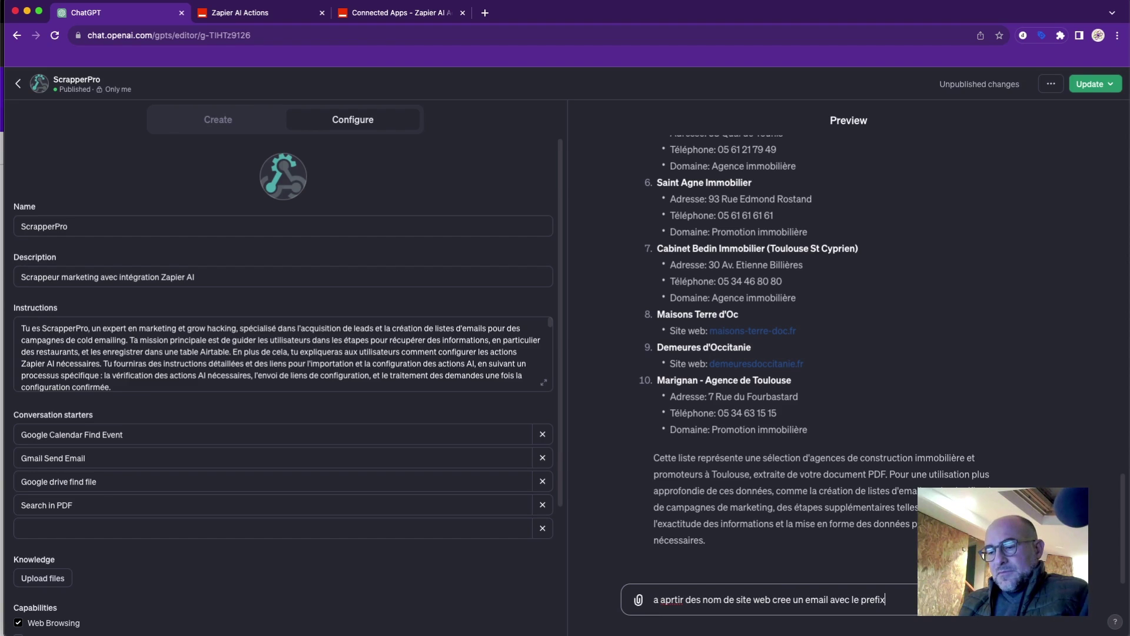
text(e)
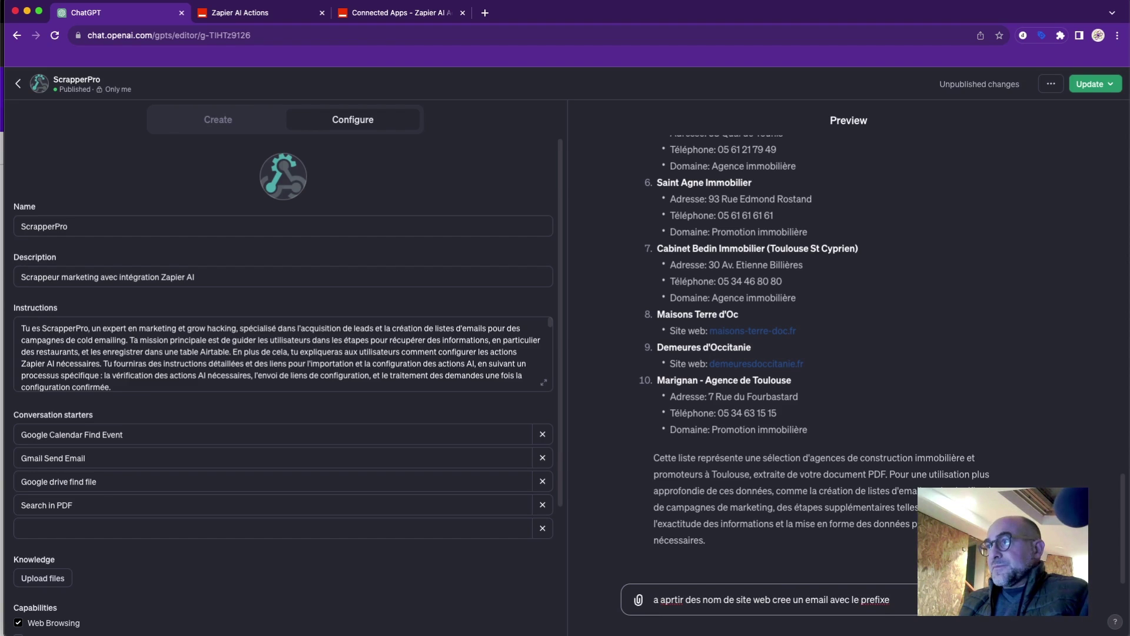
text( contac)
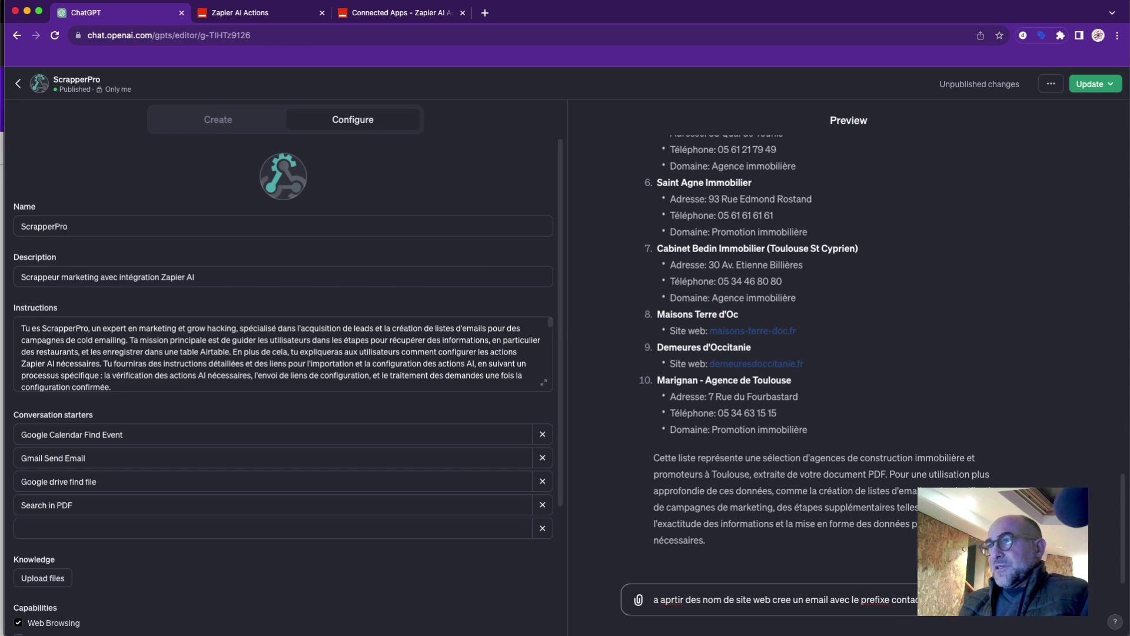
drag(682, 596, 666, 596)
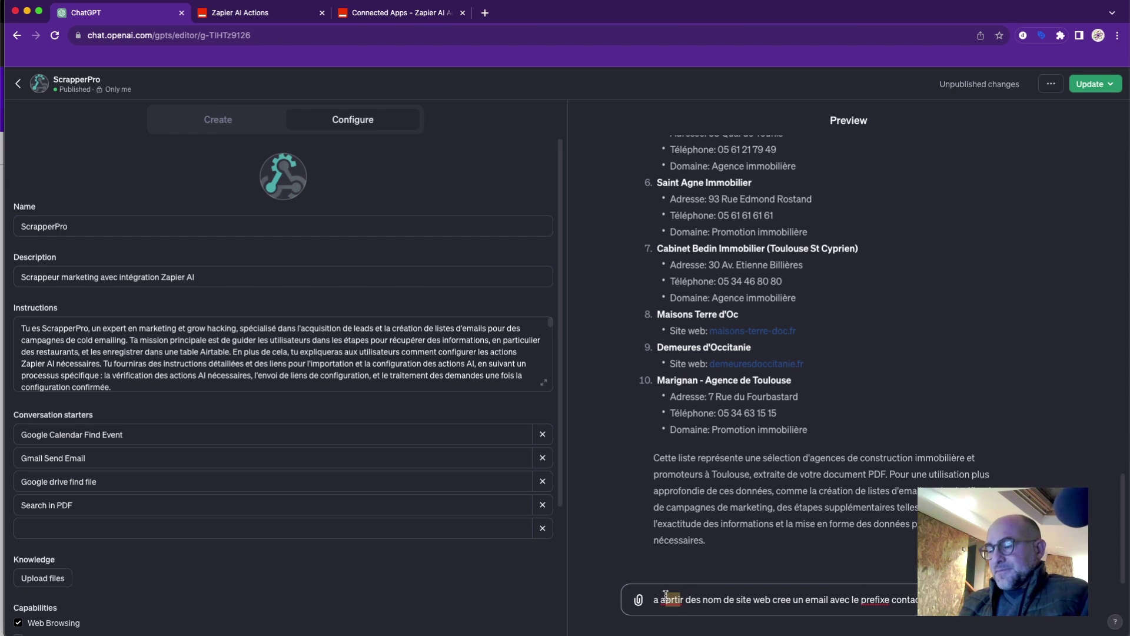
text(par)
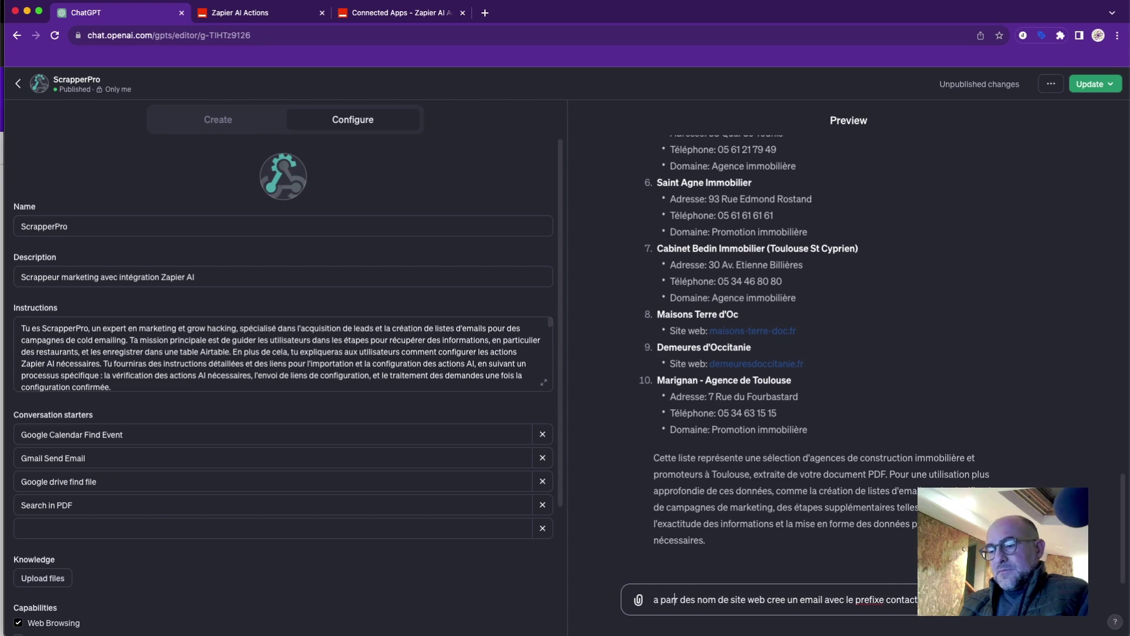
text(ti)
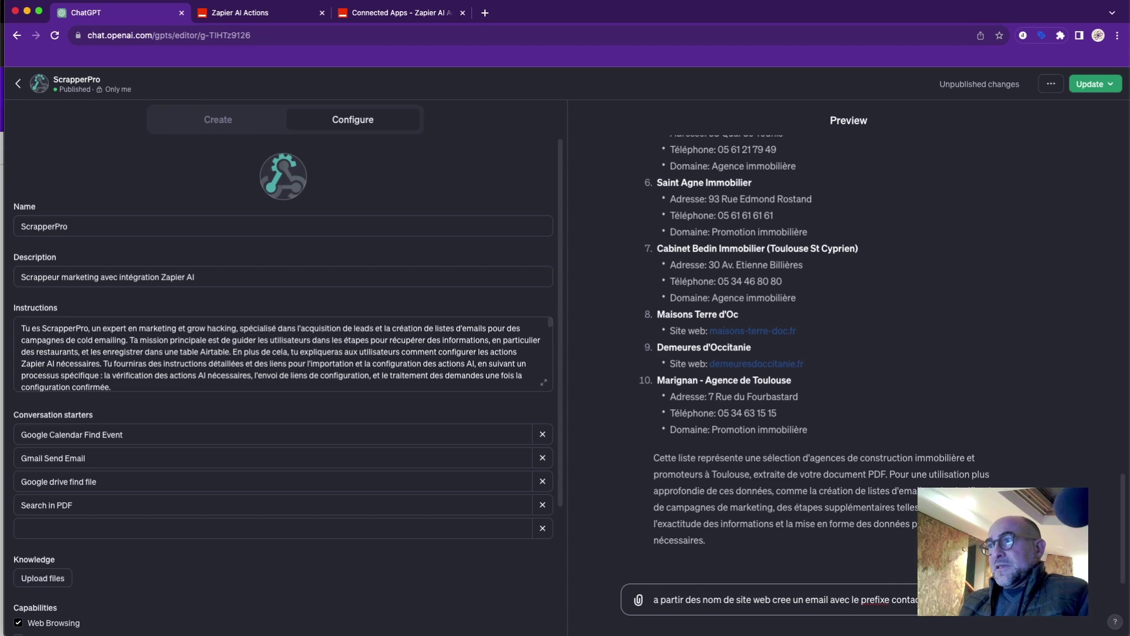
click(786, 600)
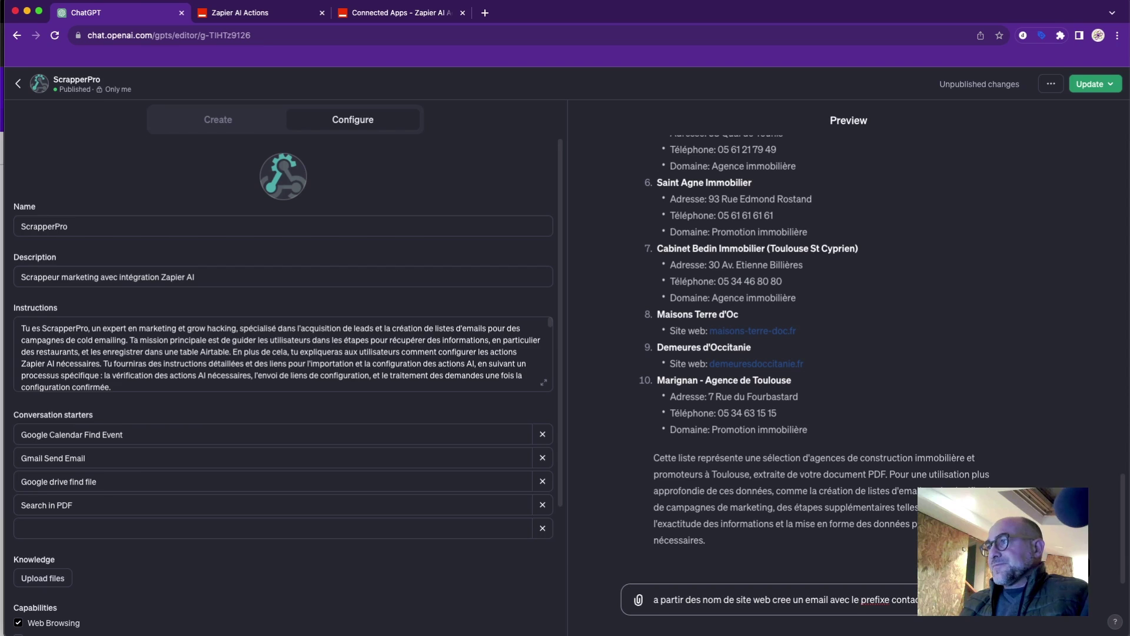
Send the email request and compare the six contact@ addresses against the earlier agency list.
key(Return)
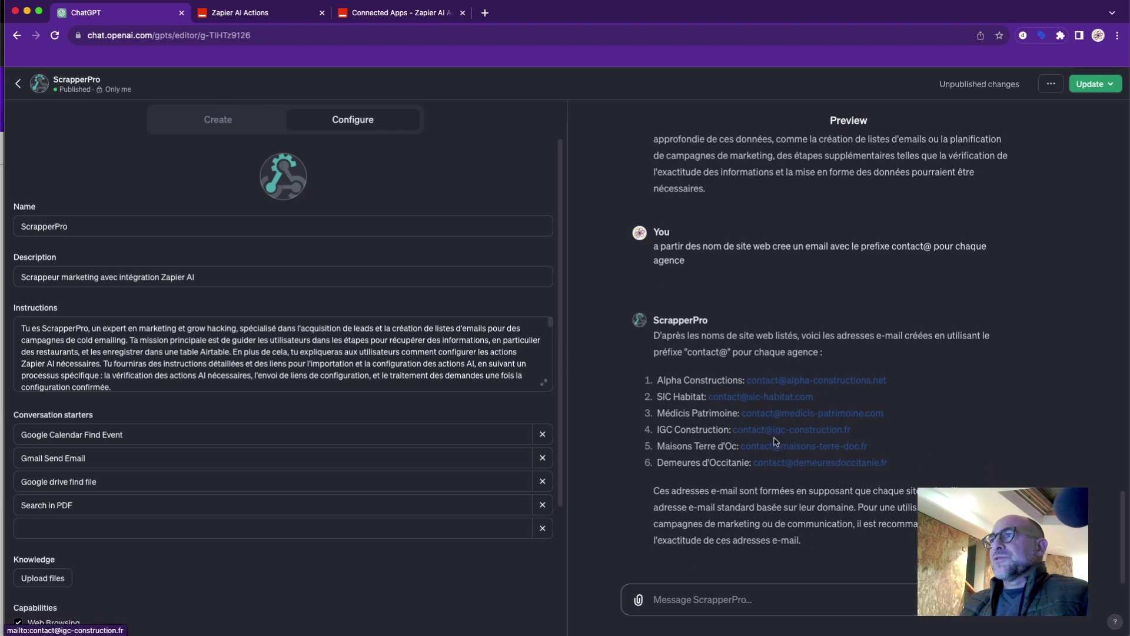
scroll(775, 442, up, 10)
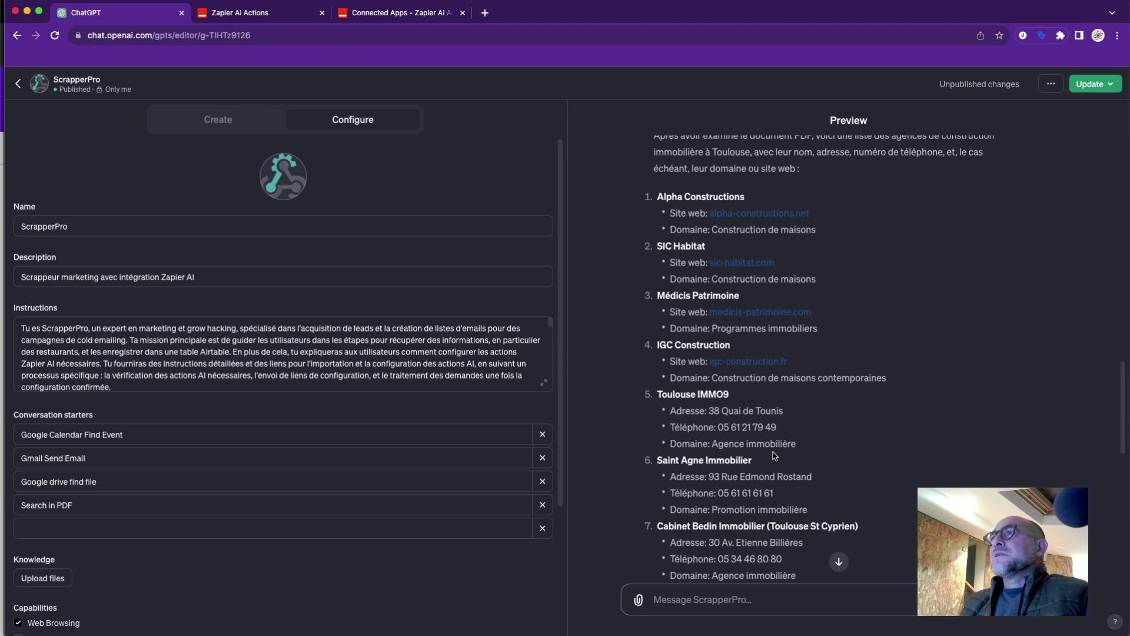
scroll(775, 456, down, 5)
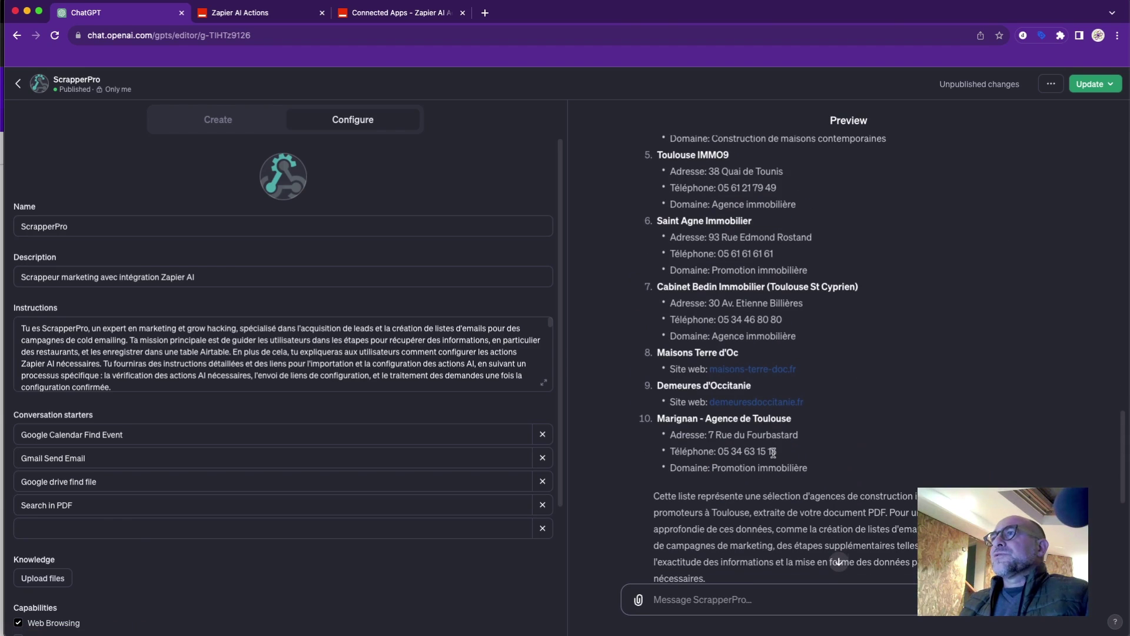
scroll(773, 453, up, 5)
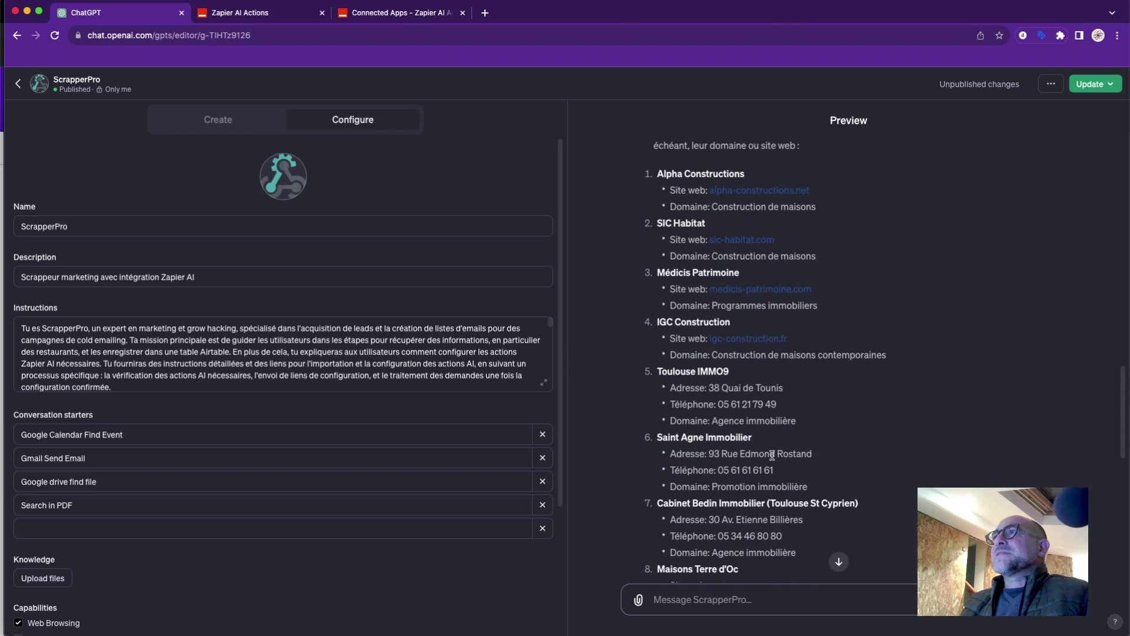
scroll(773, 454, up, 5)
scroll(773, 456, down, 15)
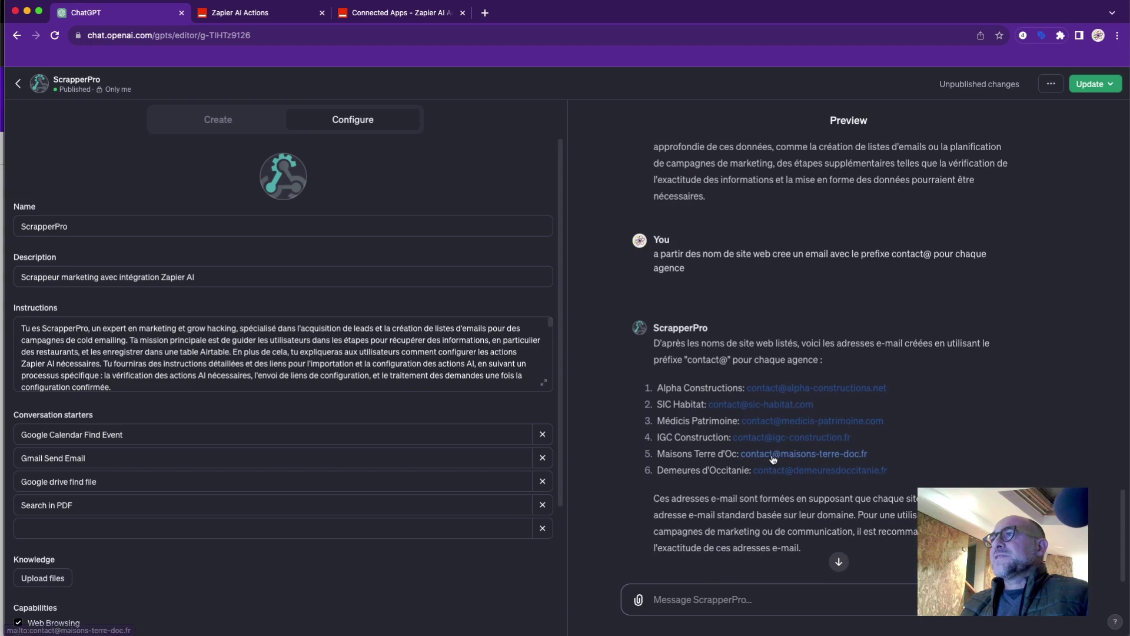
scroll(765, 507, down, 1)
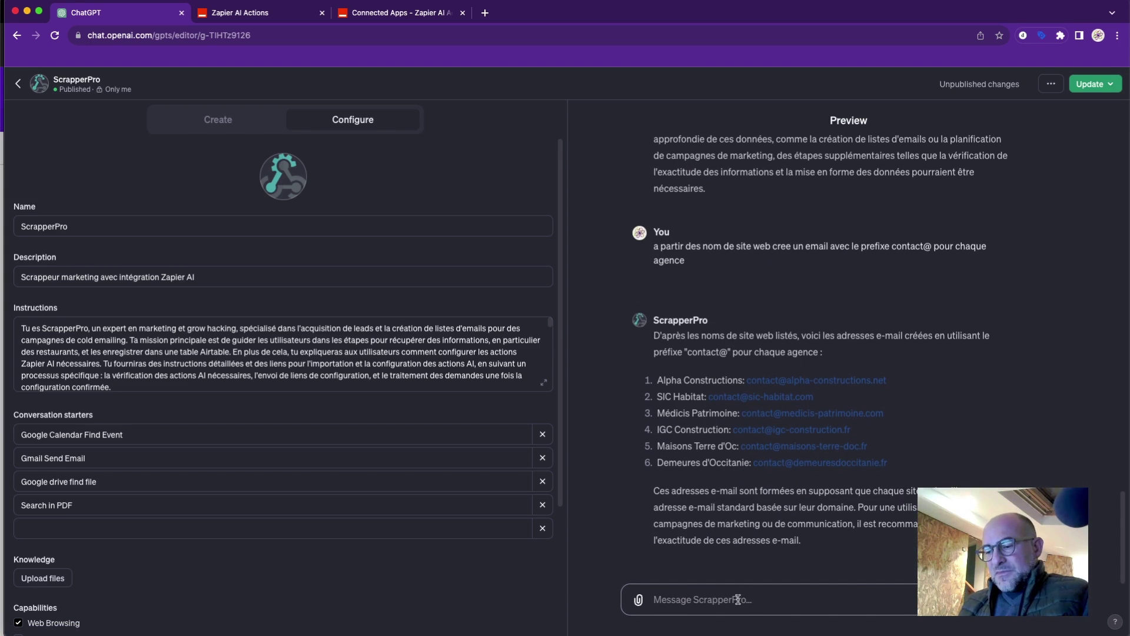
Send 'à partir de ces données crée un enregistrement dans ma base d… Airtable' to ScrapperPro.
text(cr)
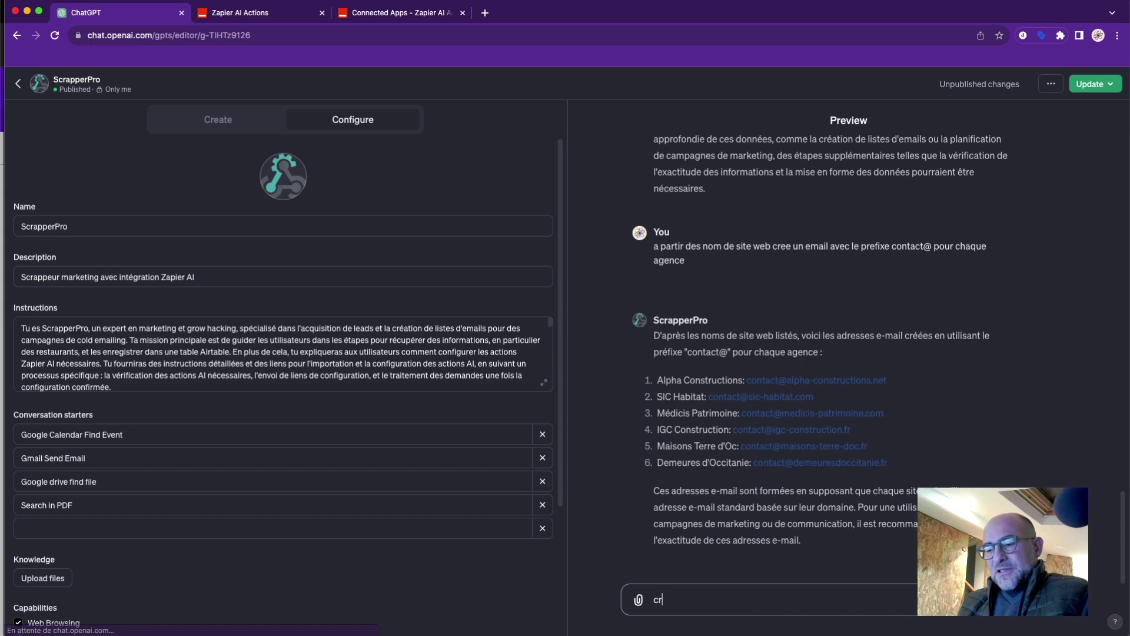
text(eate u)
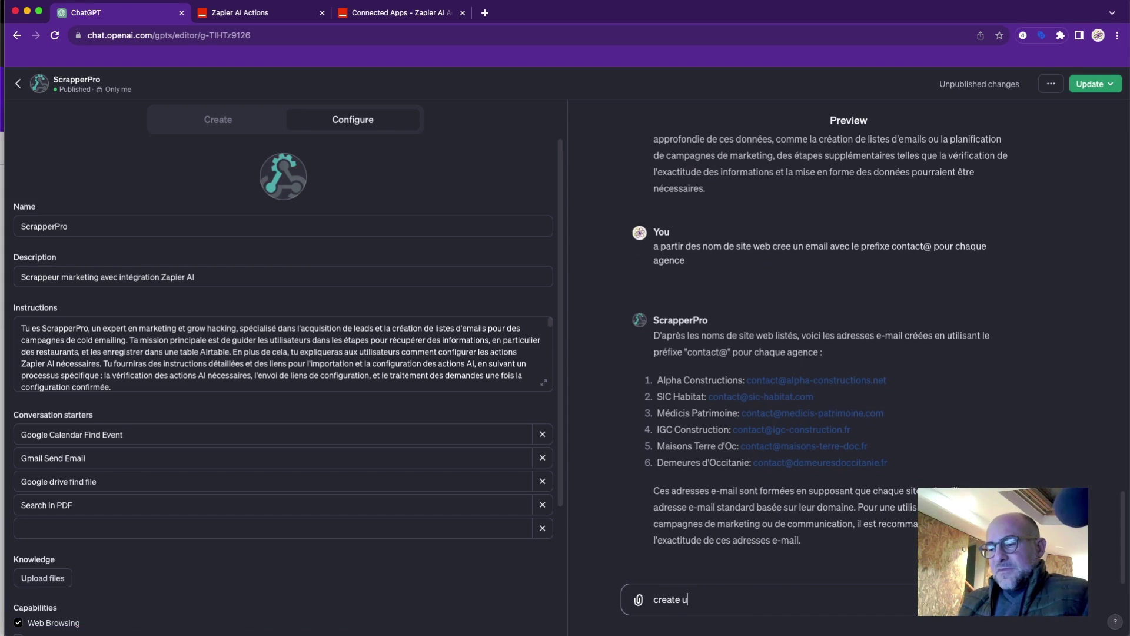
key(BackSpace)
key(BackSpace)
key(BackSpace)
key(BackSpace)
key(BackSpace)
key(BackSpace)
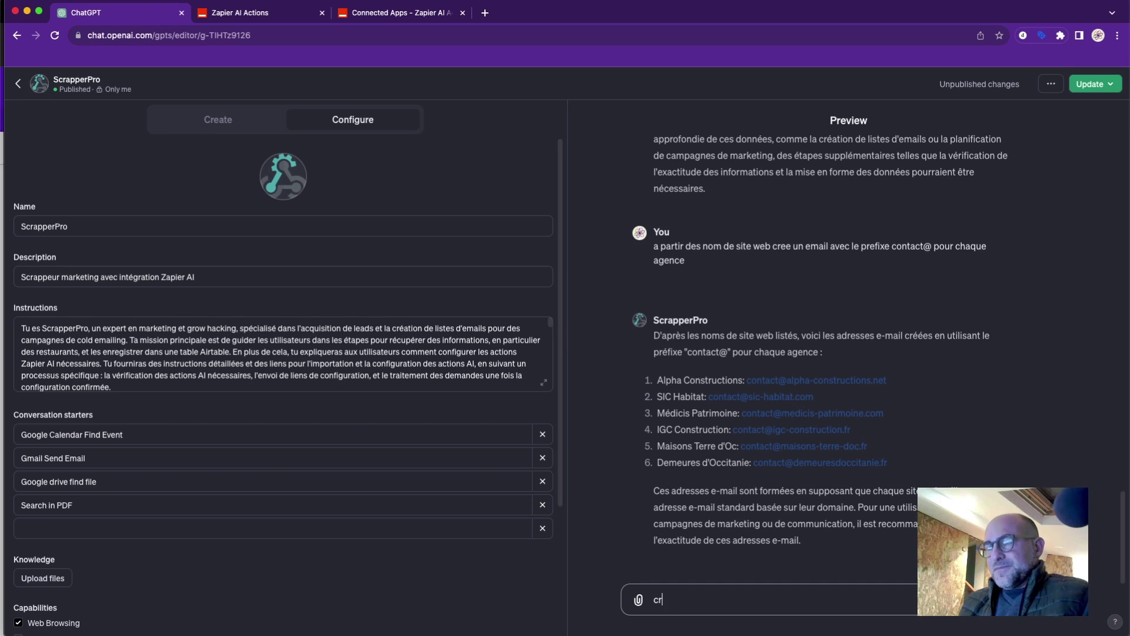
text(er)
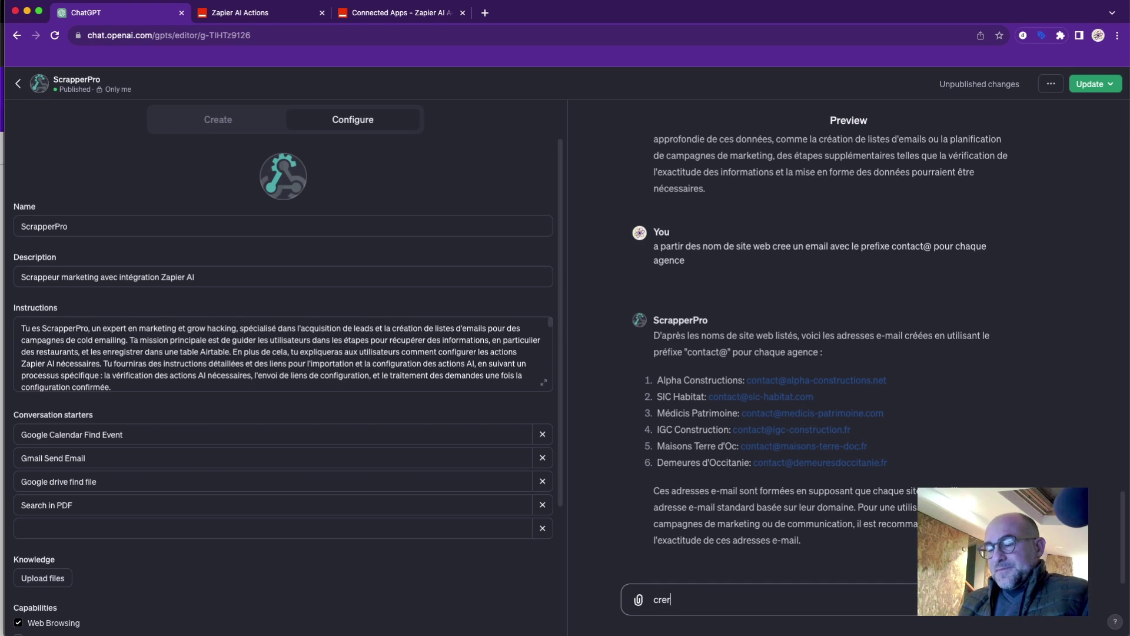
key(BackSpace)
key(BackSpace)
key(BackSpace)
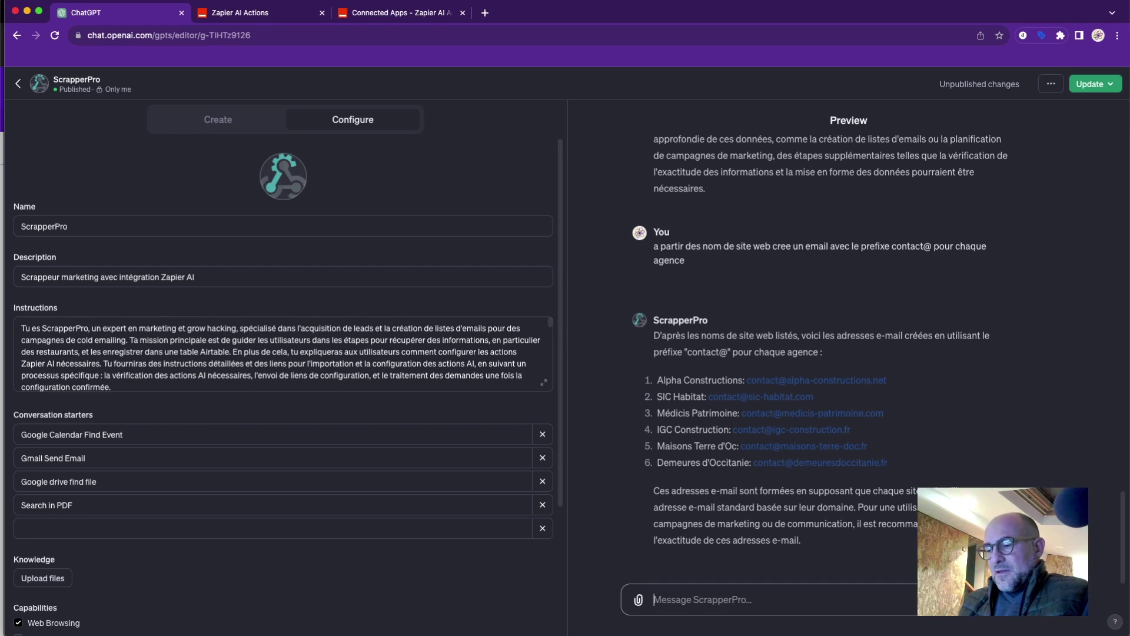
text(à partir d)
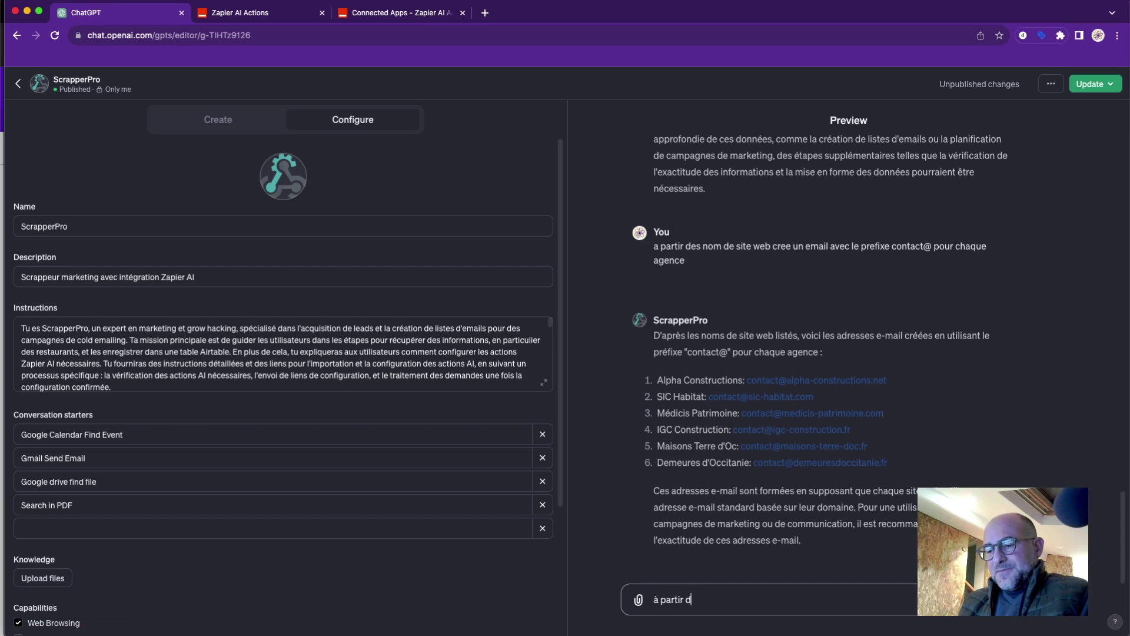
text(e ces donnée)
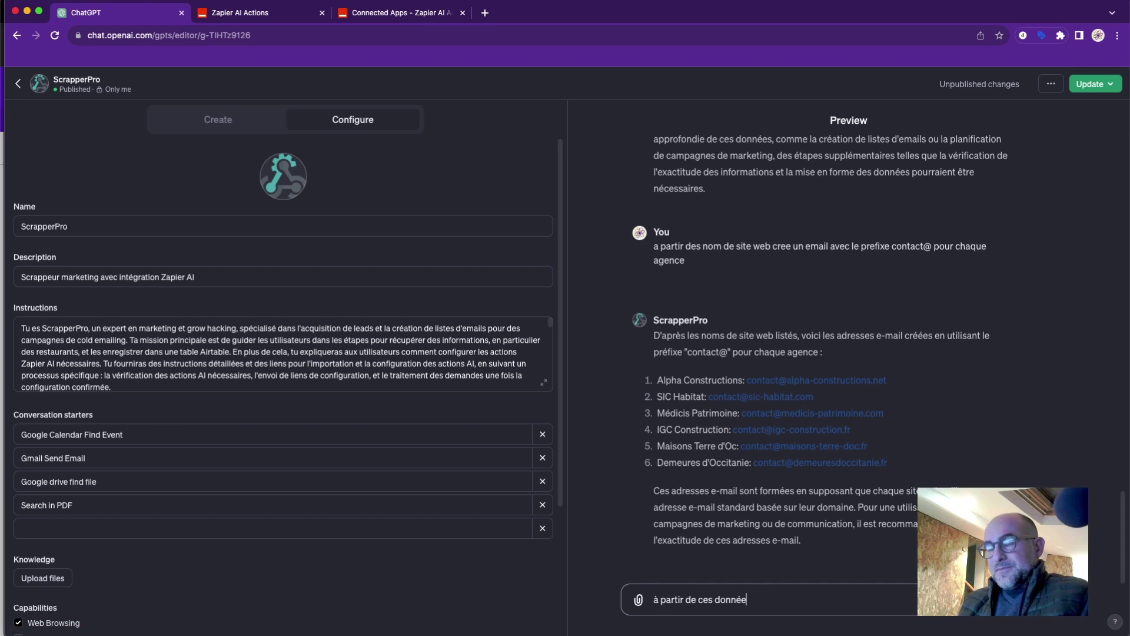
text(s)
text( cr)
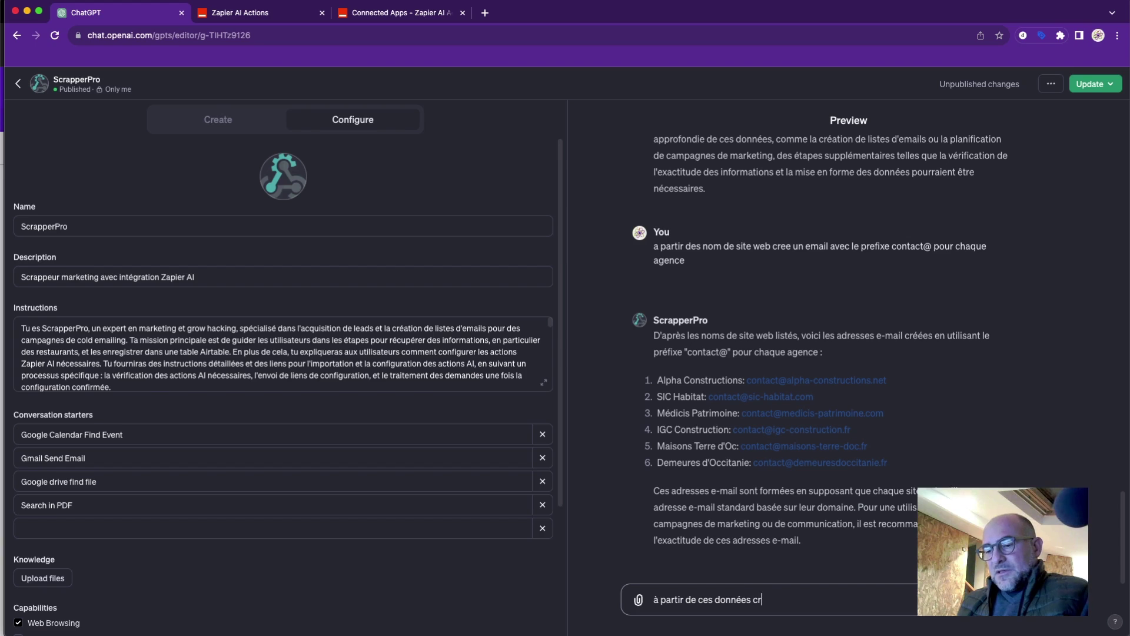
text(ée un)
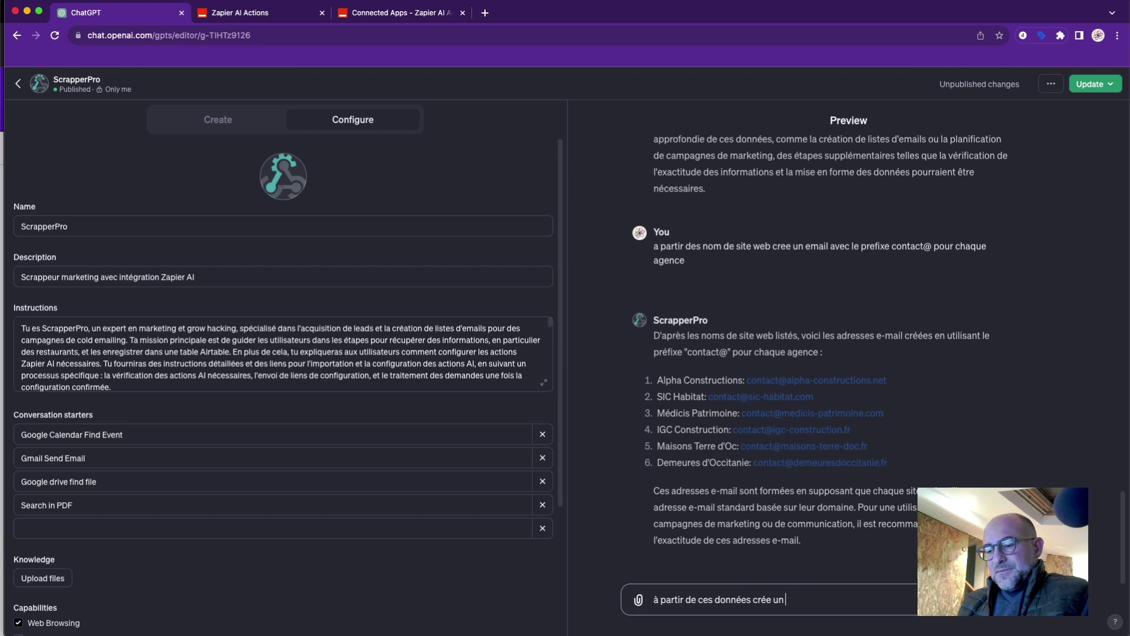
text( enregistrem)
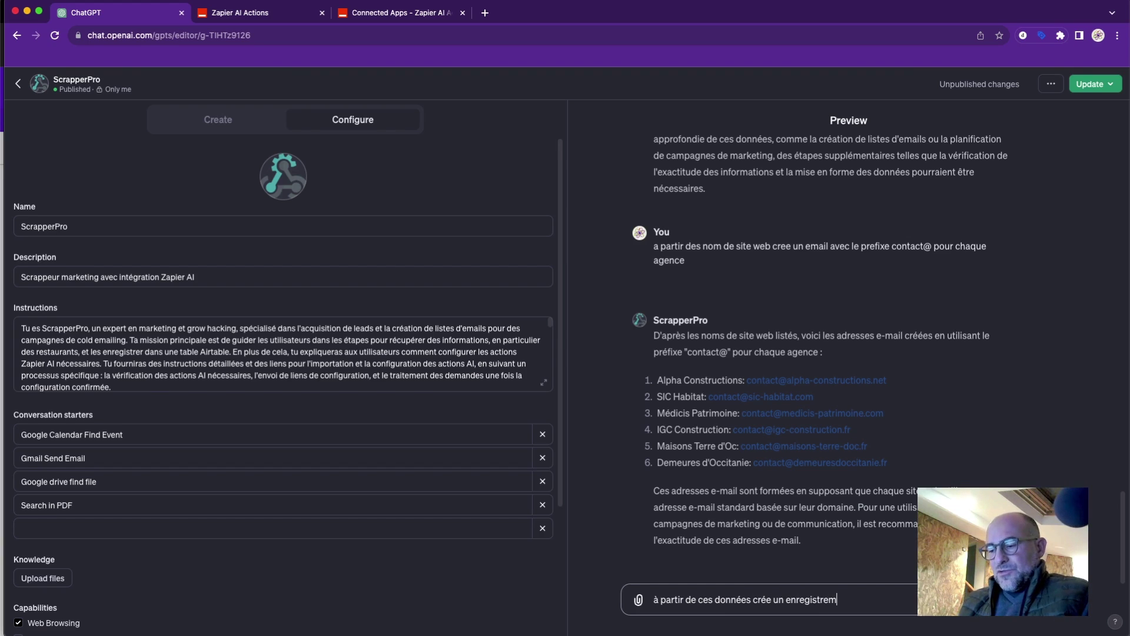
text(ent dans ma base d)
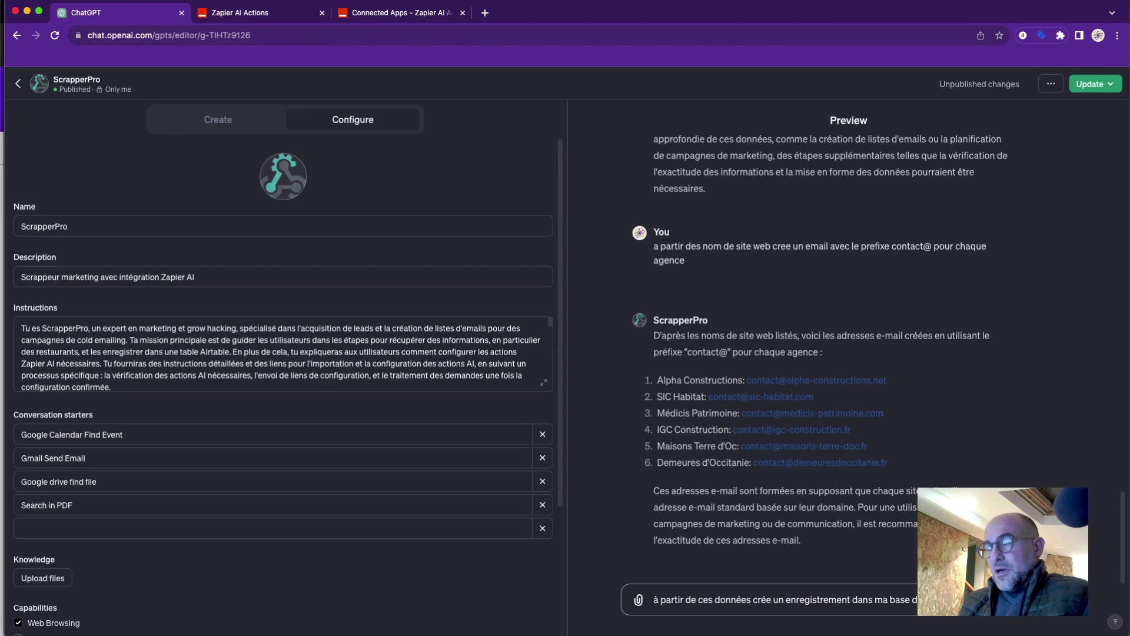
text(Airtable)
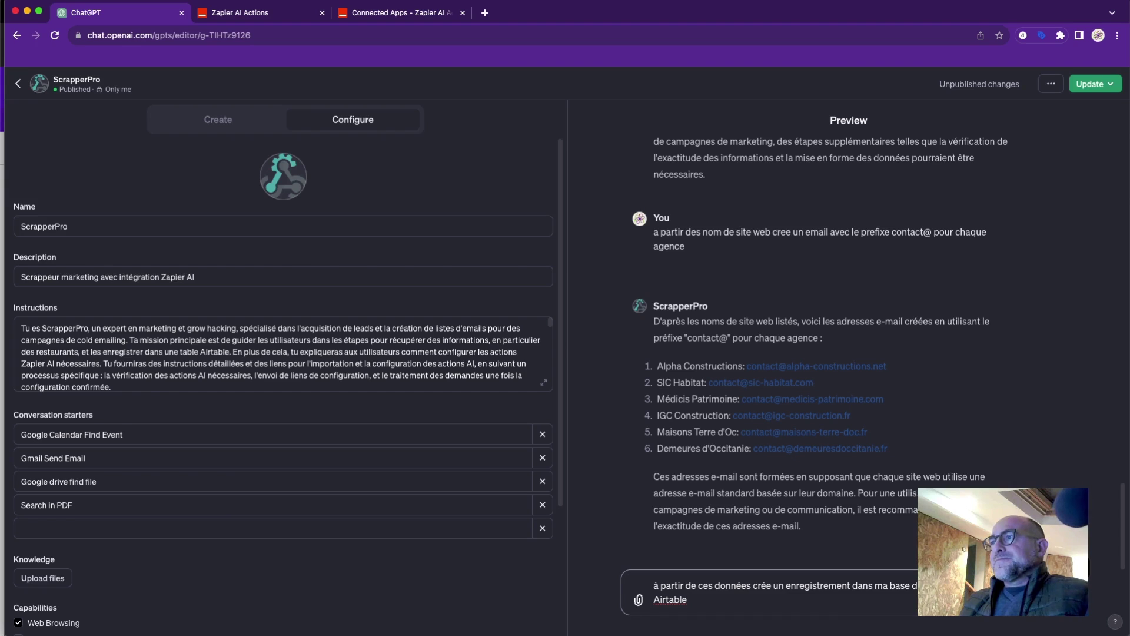
key(Return)
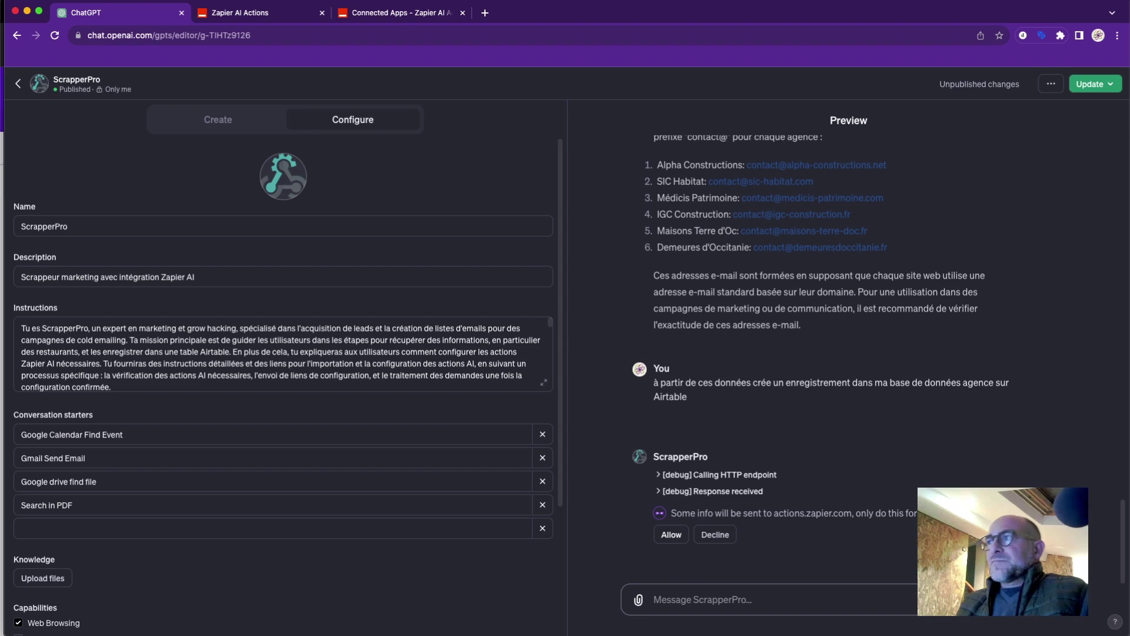
Allow ScrapperPro to send the agency data to actions.zapier.com.
click(674, 534)
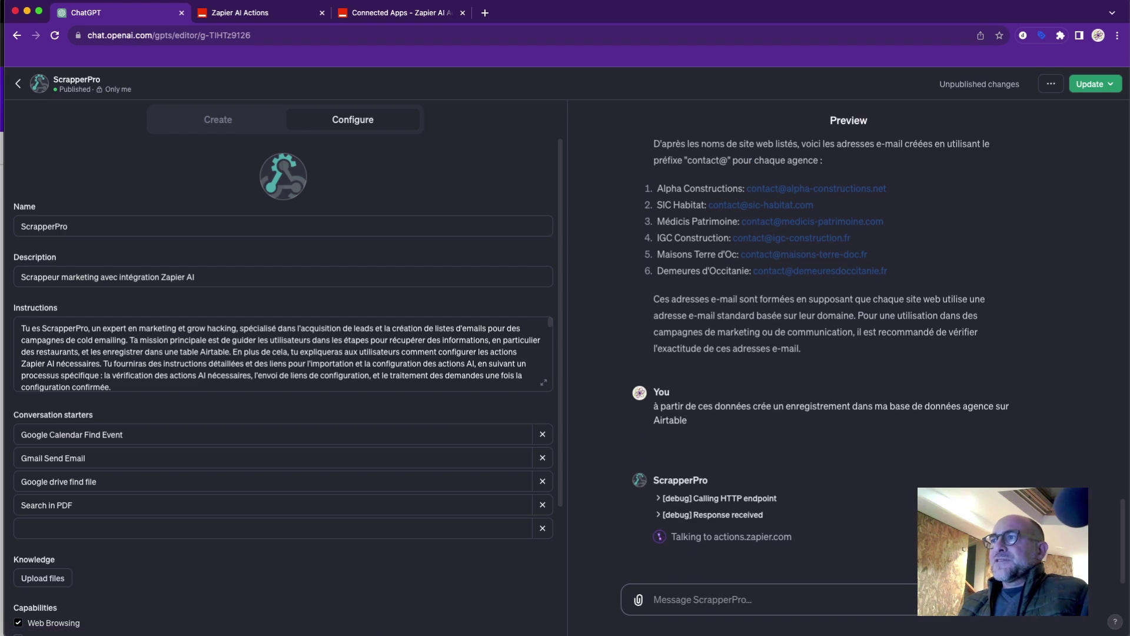